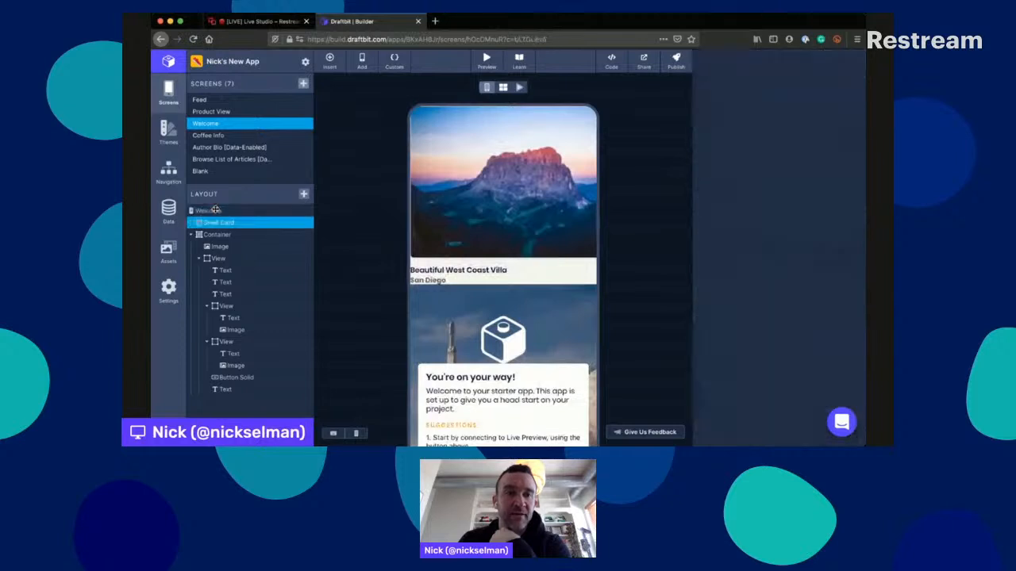
# - Change the "You're on your way!" heading on the Welcome screen to "Hello Livestream!"
pyautogui.click(228, 269)
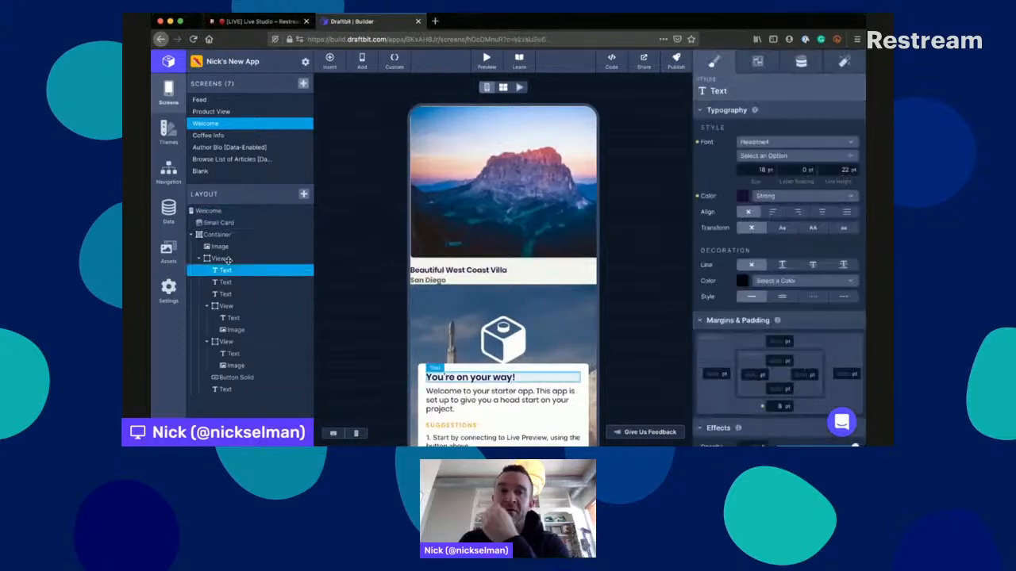
pyautogui.scroll(-3, 367, 320)
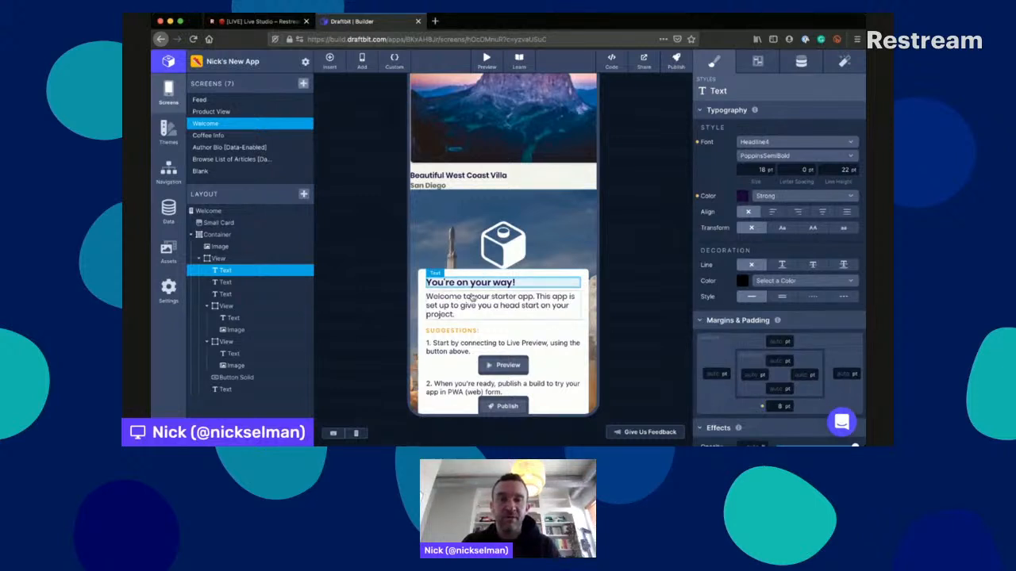
pyautogui.click(471, 297)
pyautogui.click(474, 278)
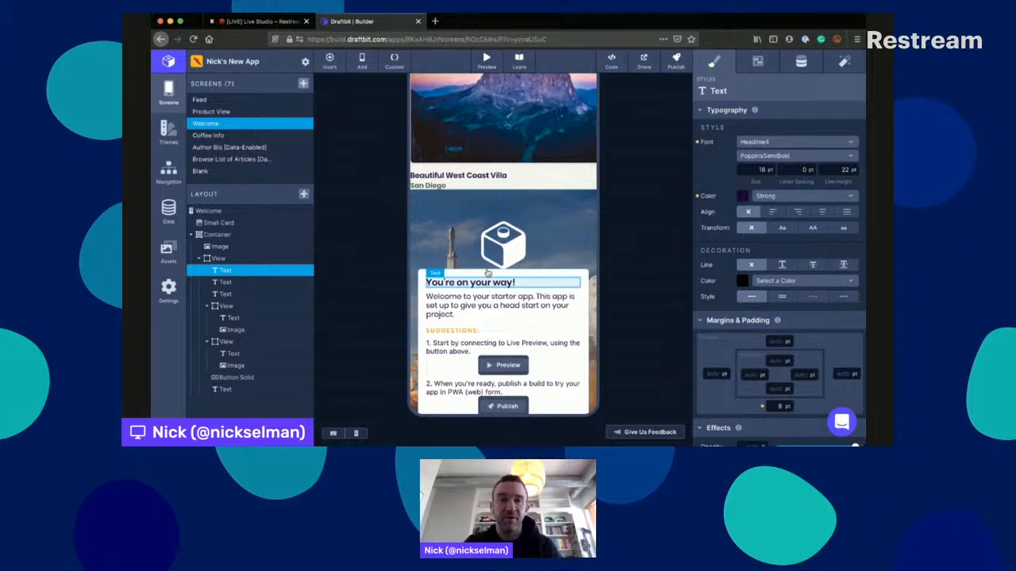
pyautogui.click(801, 61)
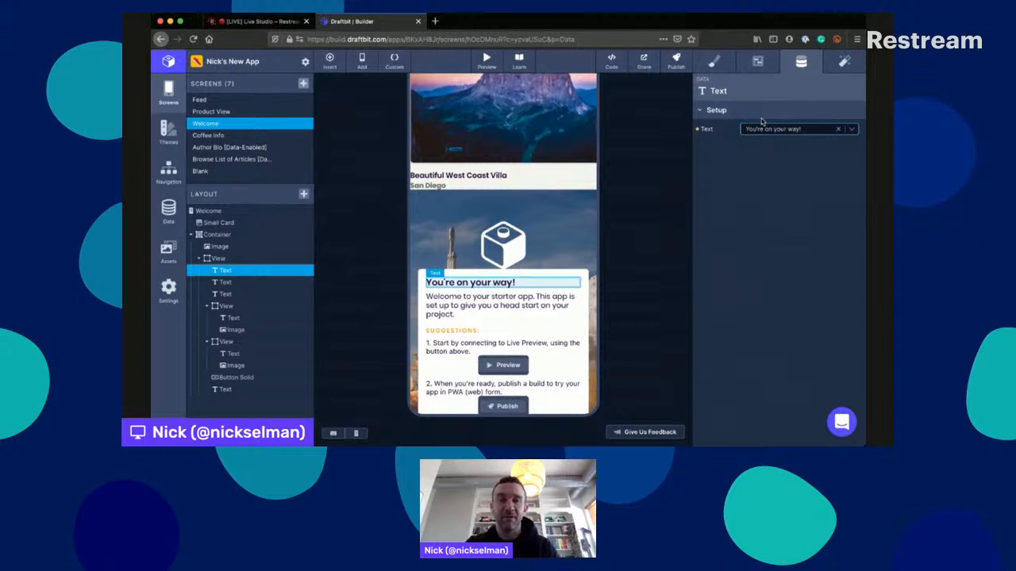
pyautogui.write('Hello Livestream!')
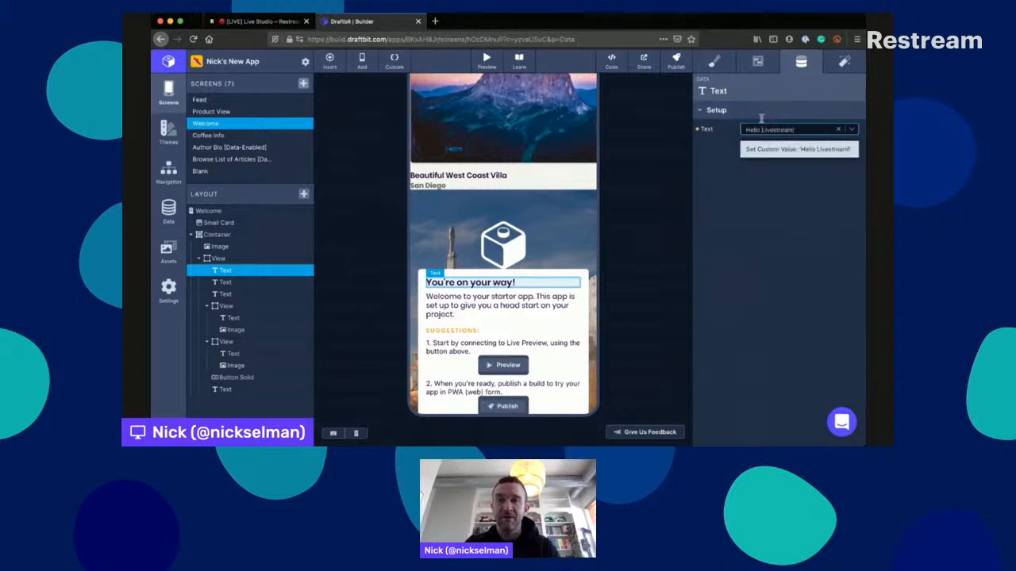
pyautogui.press('Return')
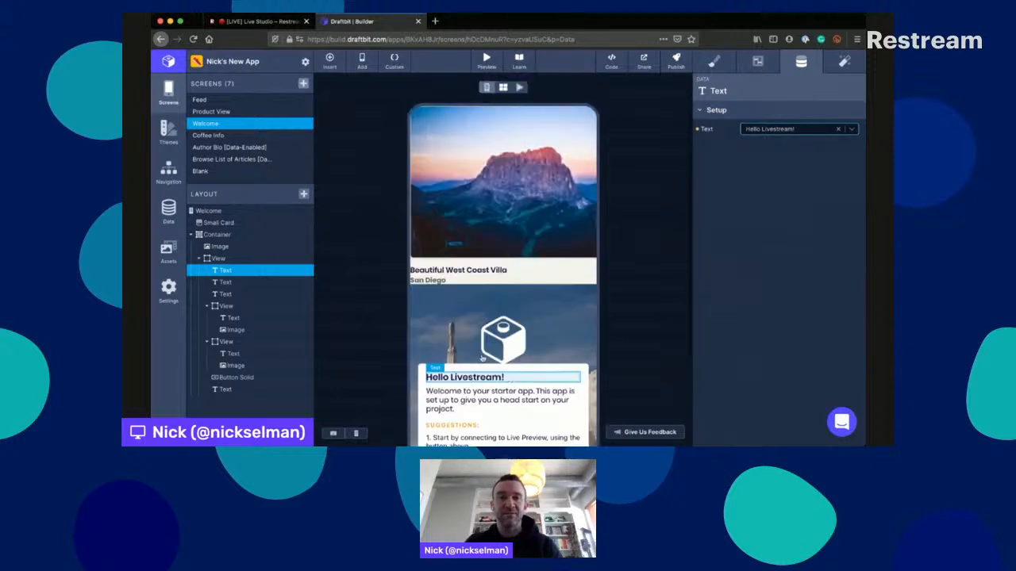
# - Inspect the text setting of the welcome paragraph below the heading
pyautogui.click(226, 281)
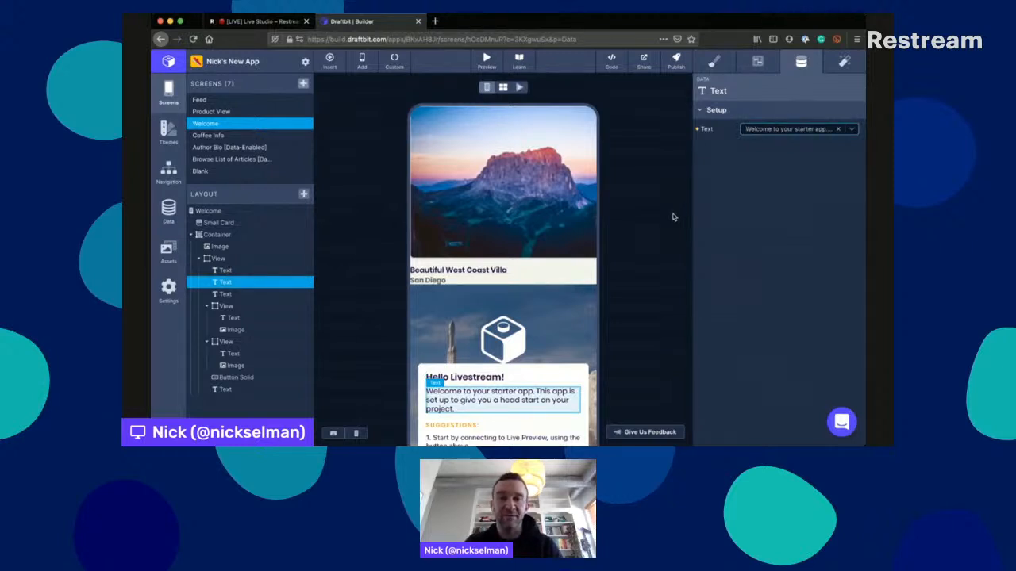
pyautogui.scroll(-2, 673, 216)
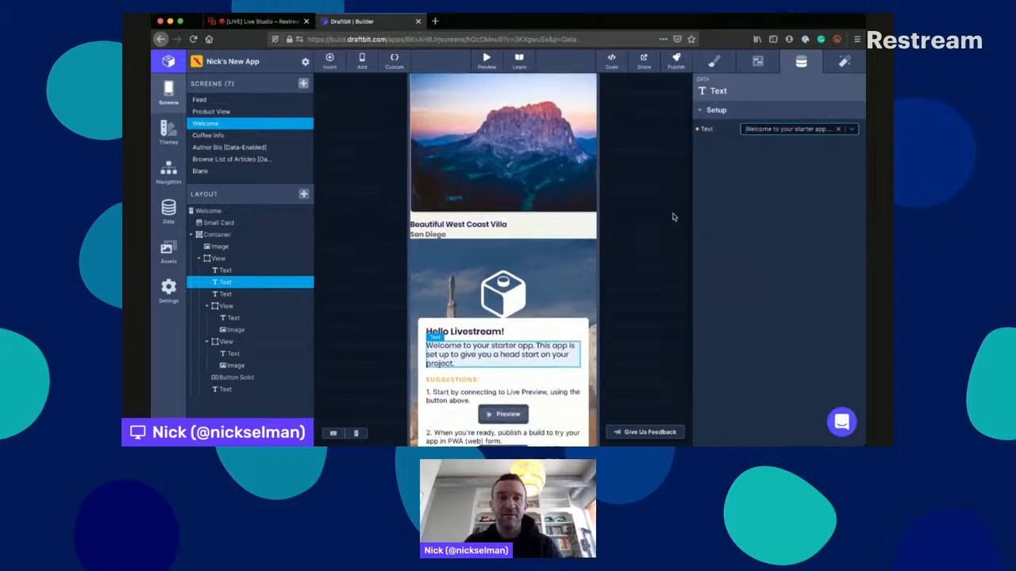
pyautogui.scroll(-2, 673, 217)
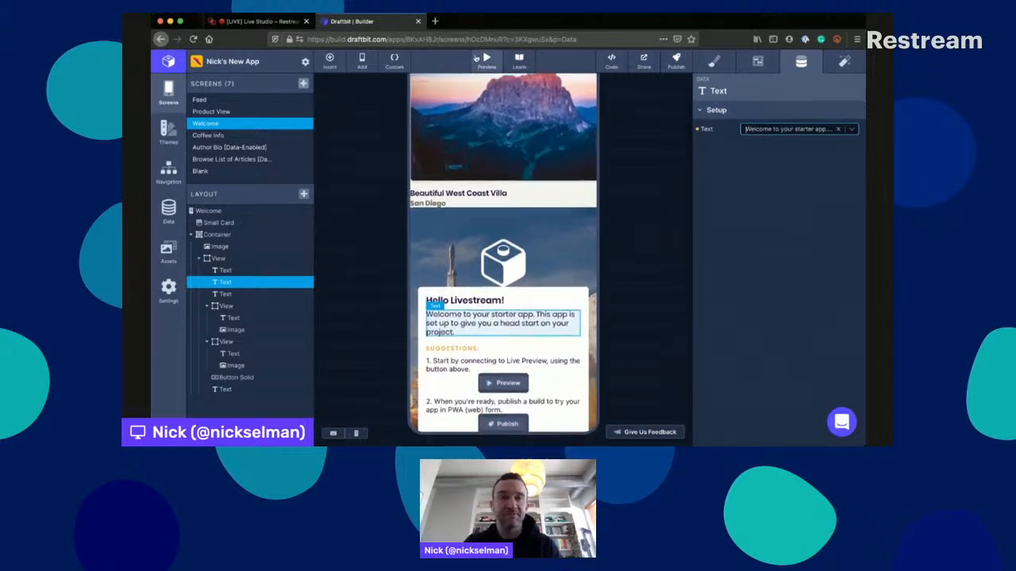
pyautogui.press('super+Tab')
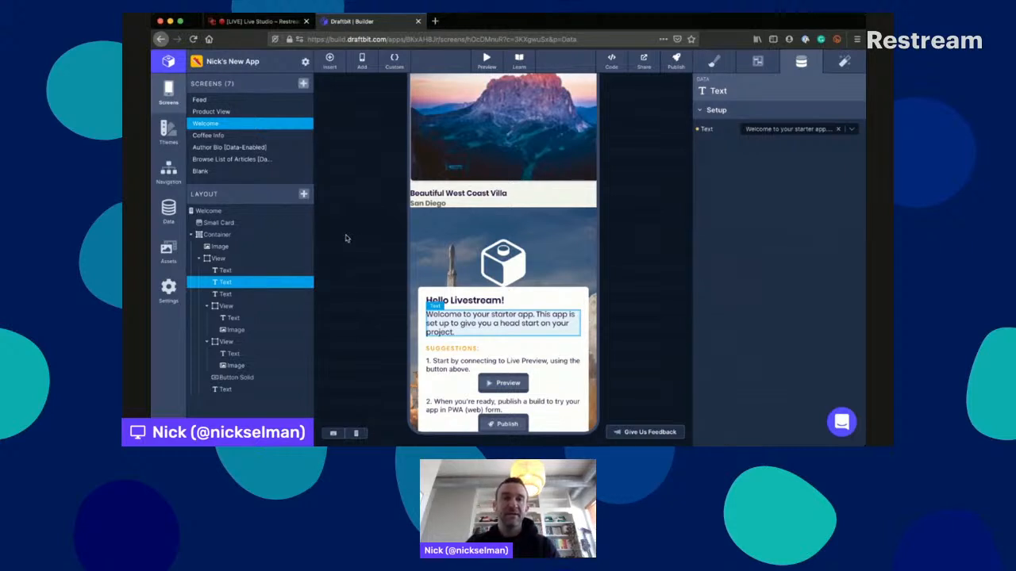
# - Delete the view holding the first suggestion from the Welcome layout, undo the deletion, and select that view
pyautogui.click(255, 303)
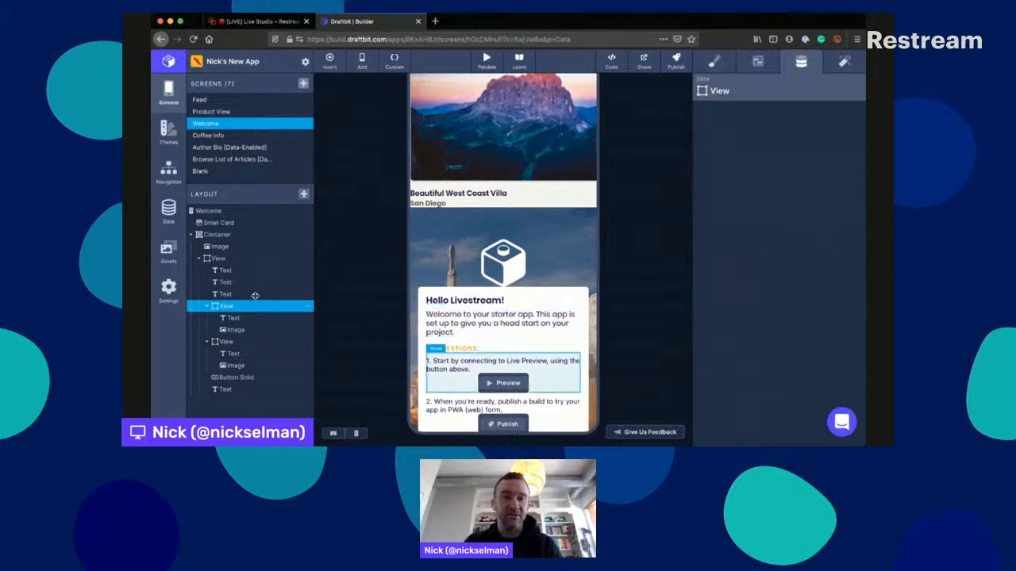
pyautogui.click(309, 305)
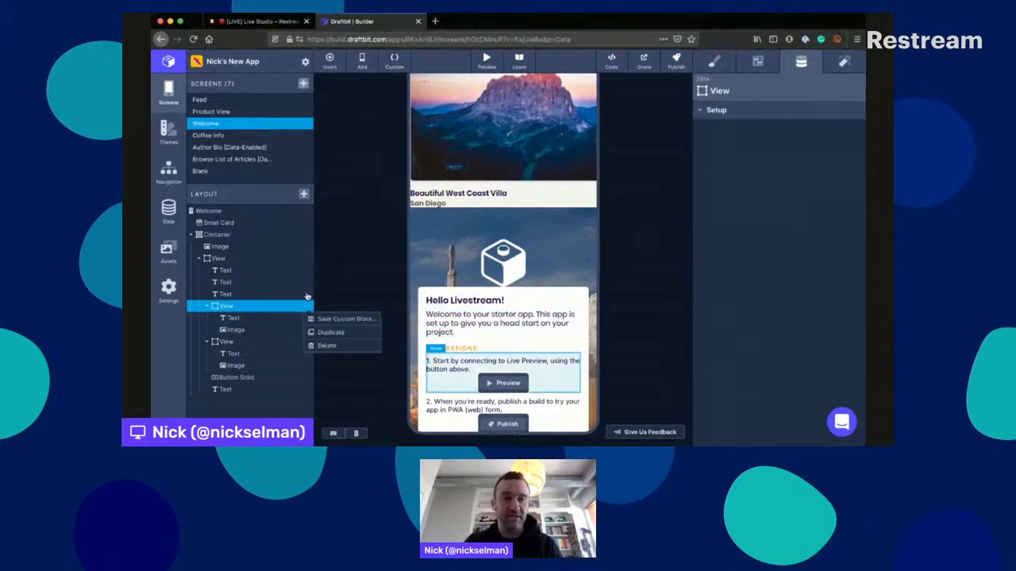
pyautogui.click(325, 334)
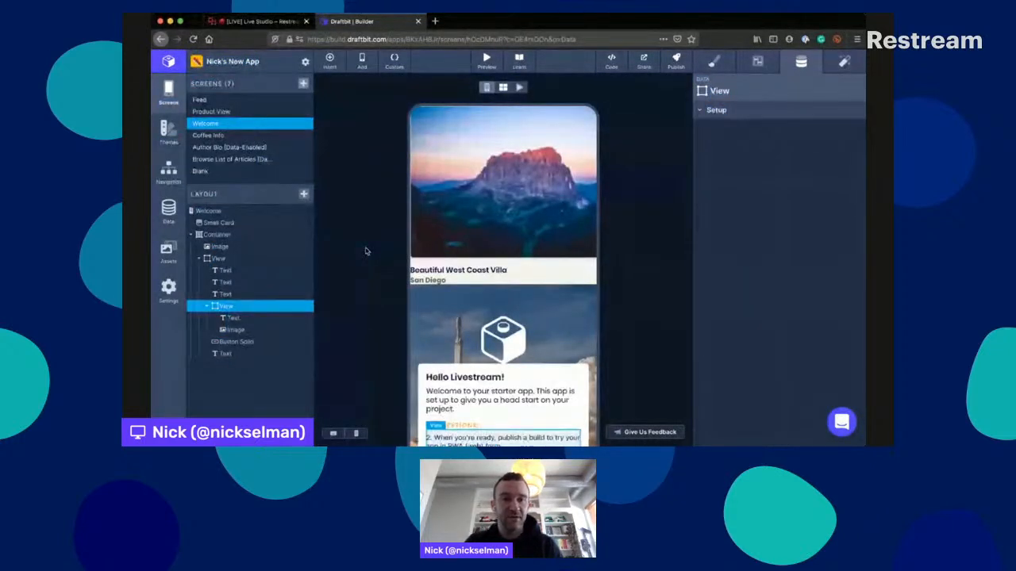
pyautogui.press('super+d')
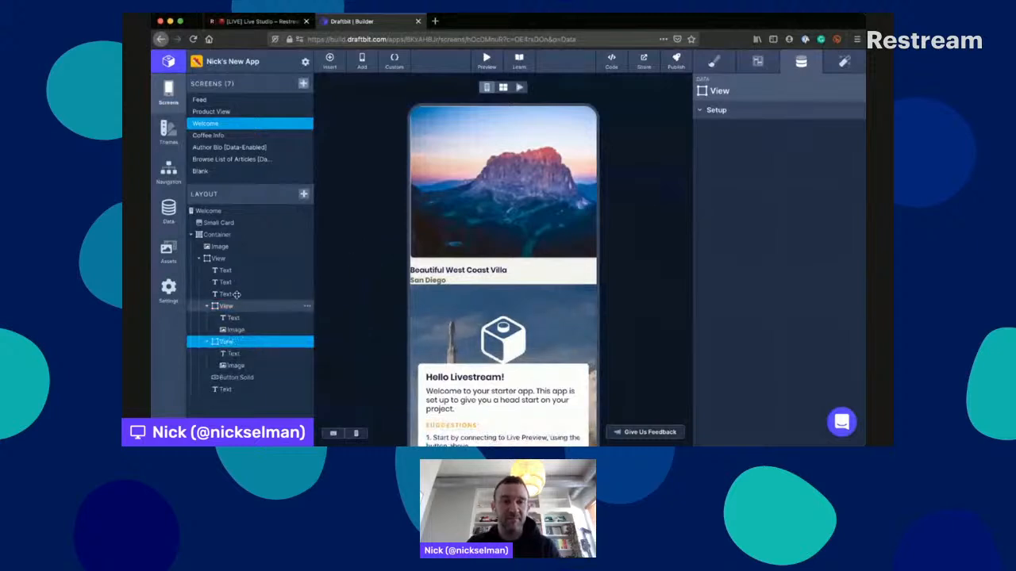
pyautogui.click(231, 305)
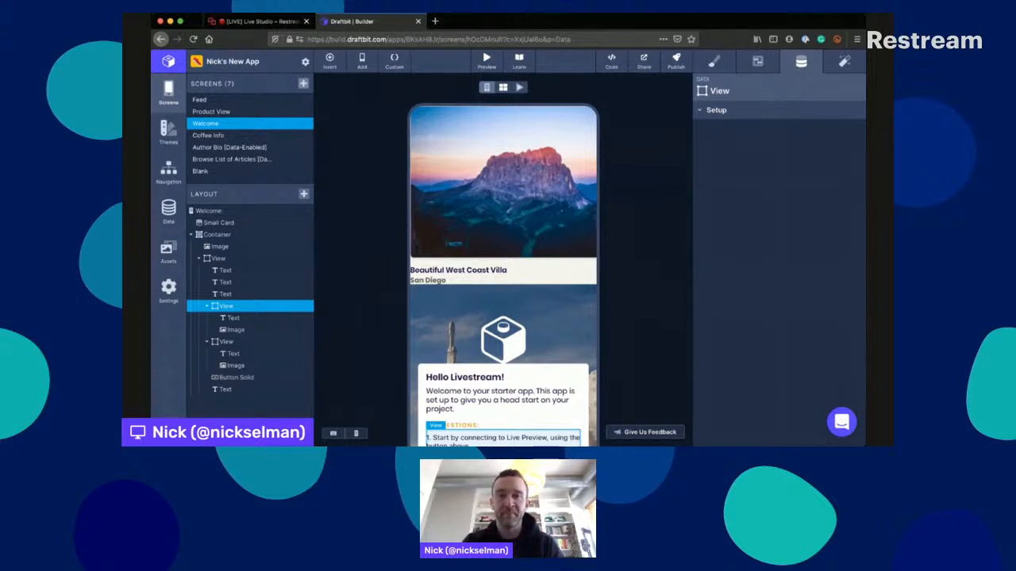
pyautogui.press('super+Tab')
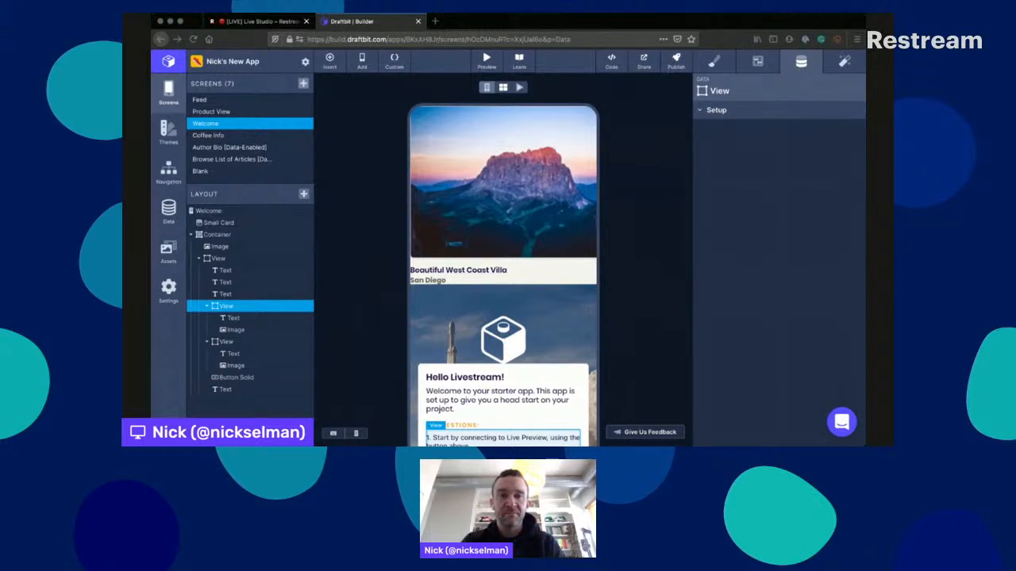
pyautogui.press('super+Tab')
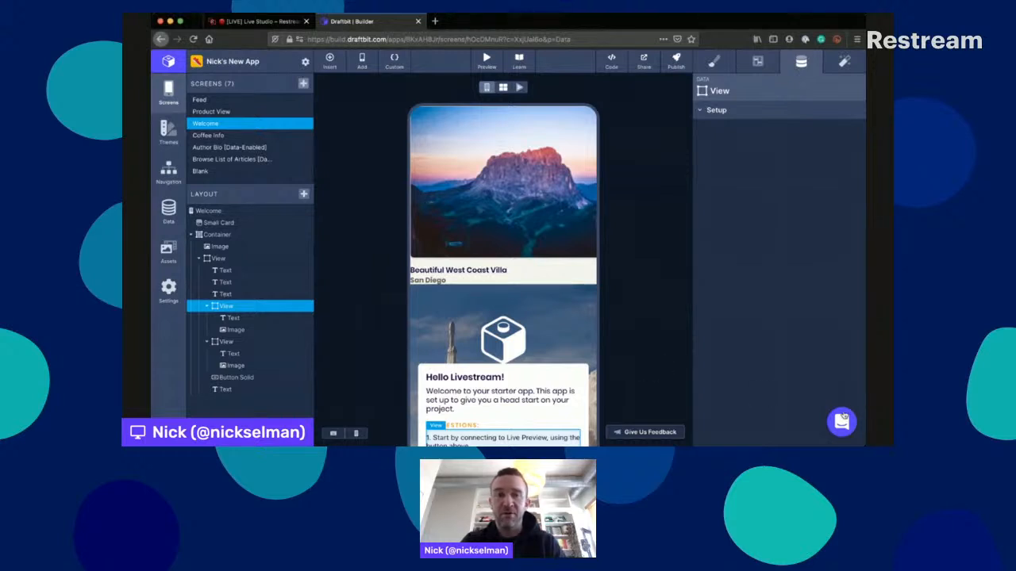
# - Look over the support messenger's options for messaging, documentation search and feature requests, and close it
pyautogui.click(842, 420)
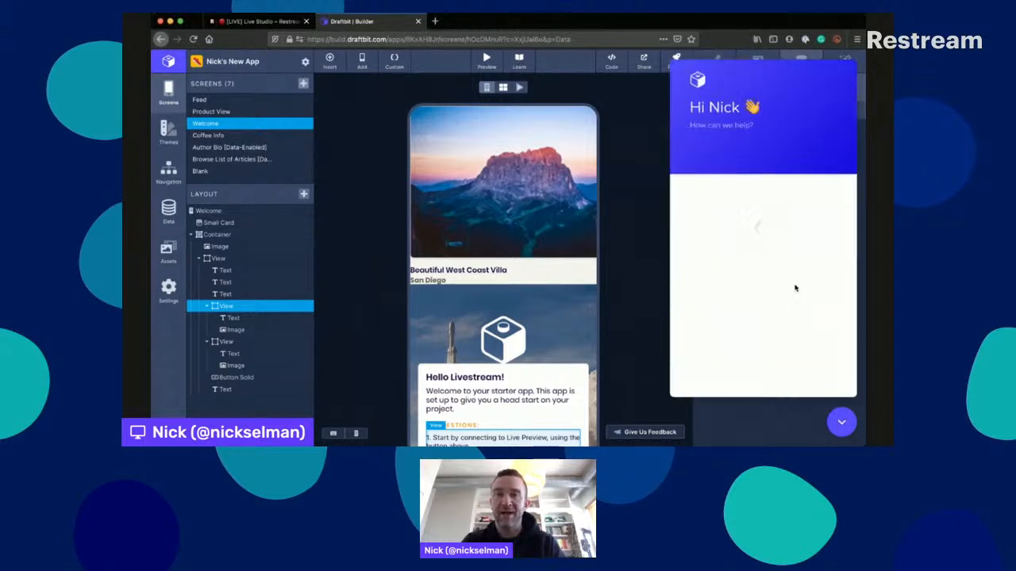
pyautogui.scroll(-1, 795, 288)
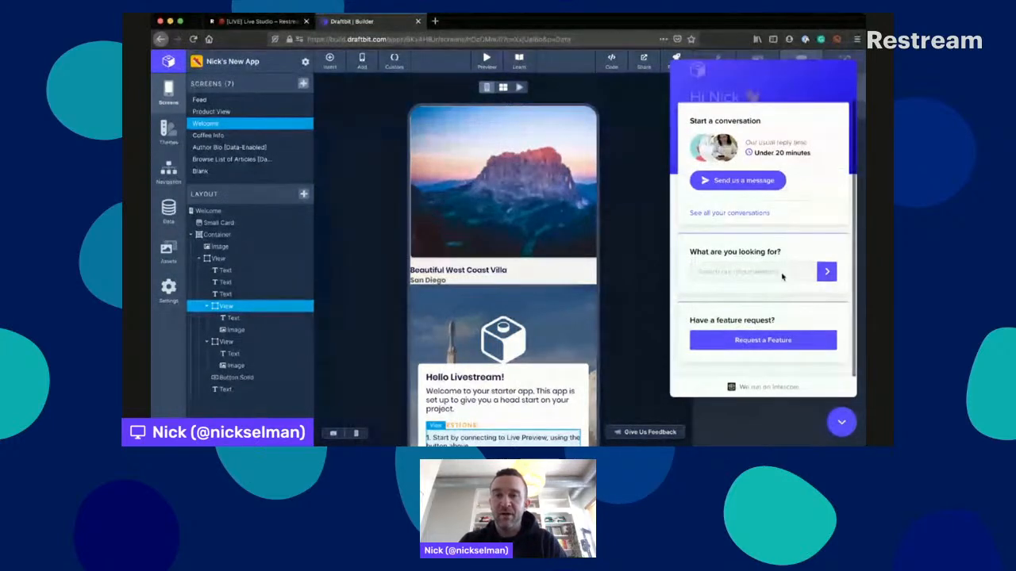
pyautogui.scroll(-1, 792, 262)
pyautogui.scroll(2, 791, 249)
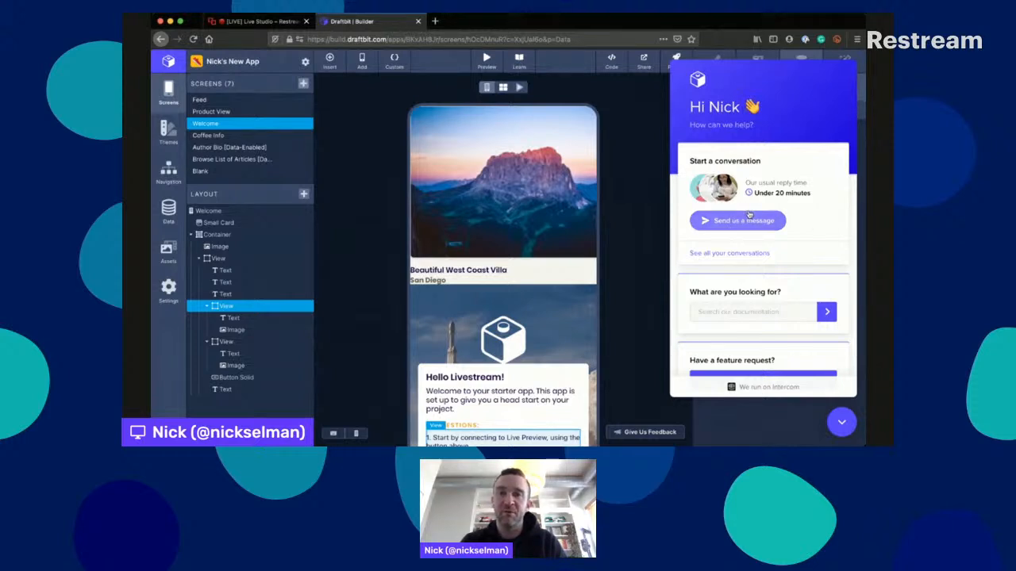
pyautogui.scroll(-1, 767, 251)
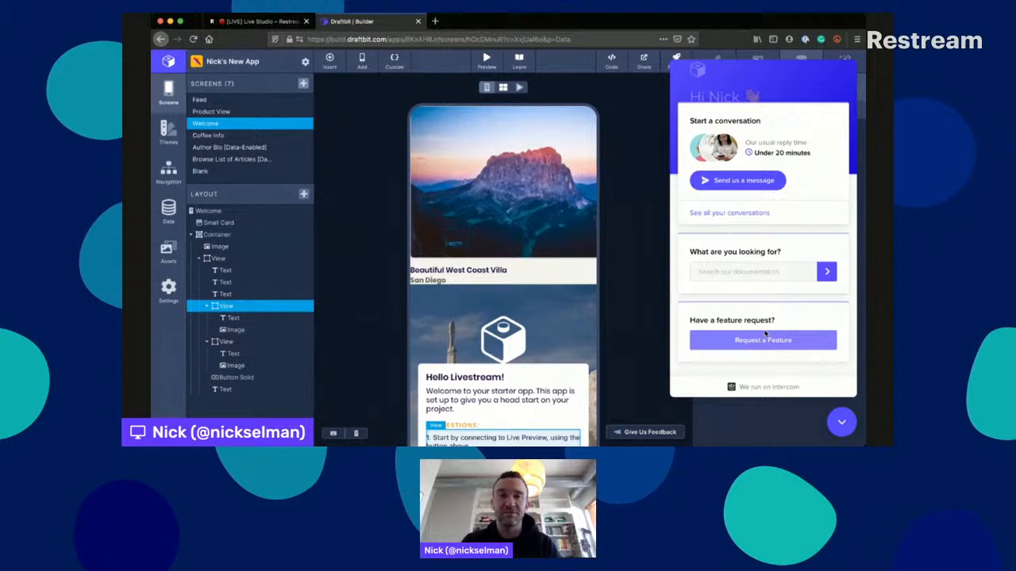
pyautogui.click(843, 411)
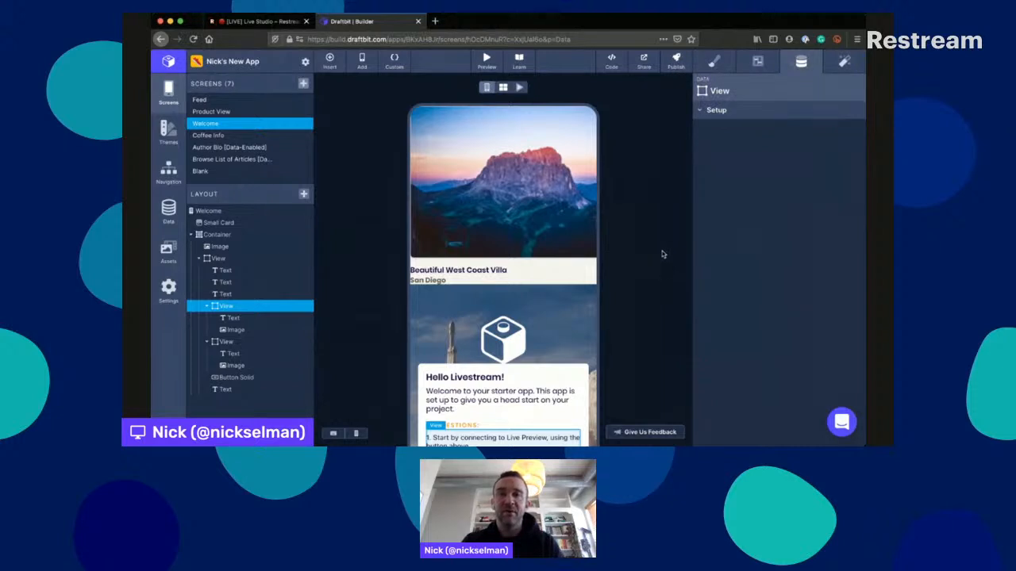
# - Check the build publishing options and view the Welcome screen's generated code, and close the code view
pyautogui.click(675, 61)
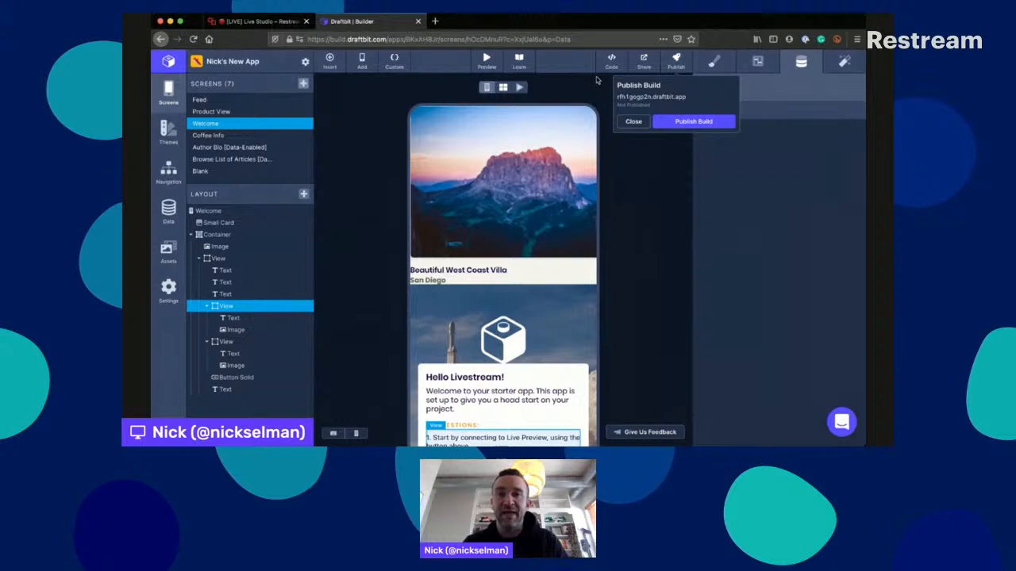
pyautogui.click(611, 59)
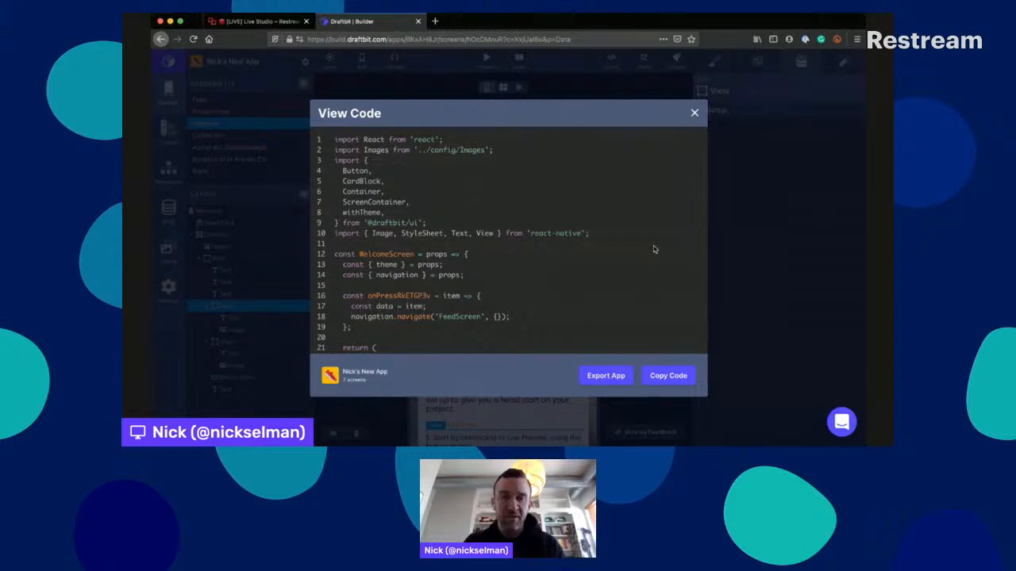
pyautogui.click(695, 112)
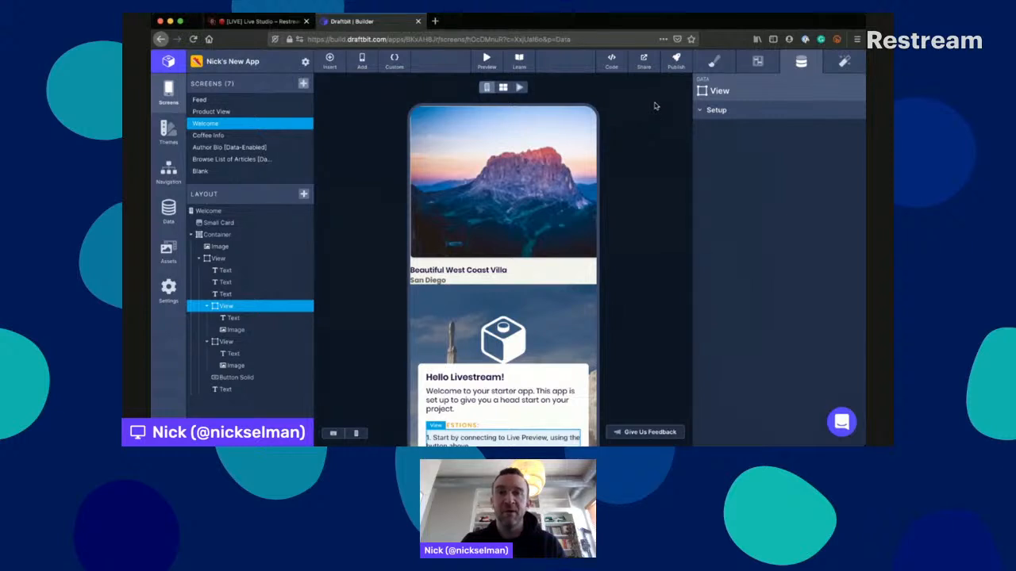
# - Bring up the build publishing options and the support messenger once more, and dismiss both
pyautogui.click(676, 60)
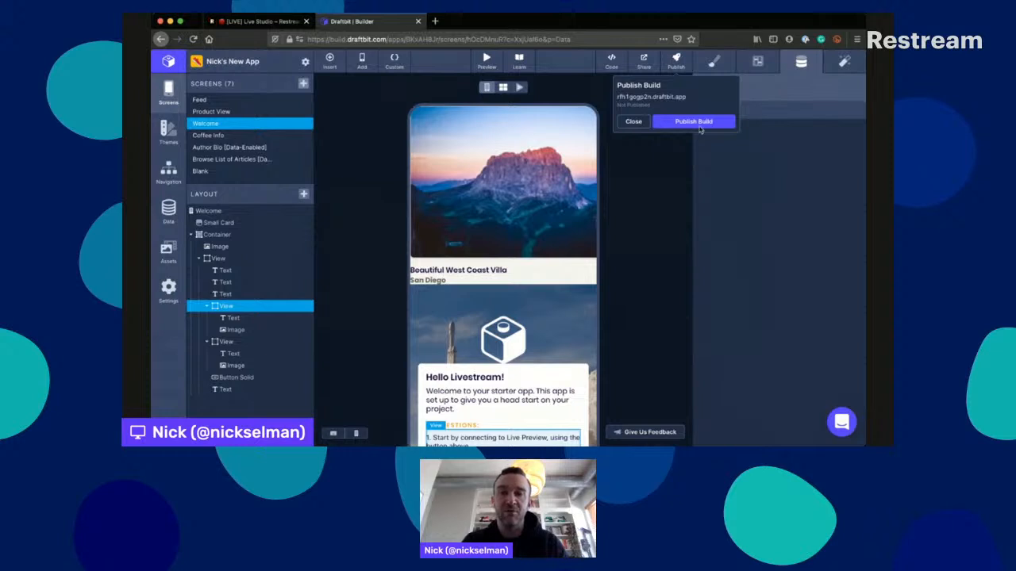
pyautogui.click(842, 420)
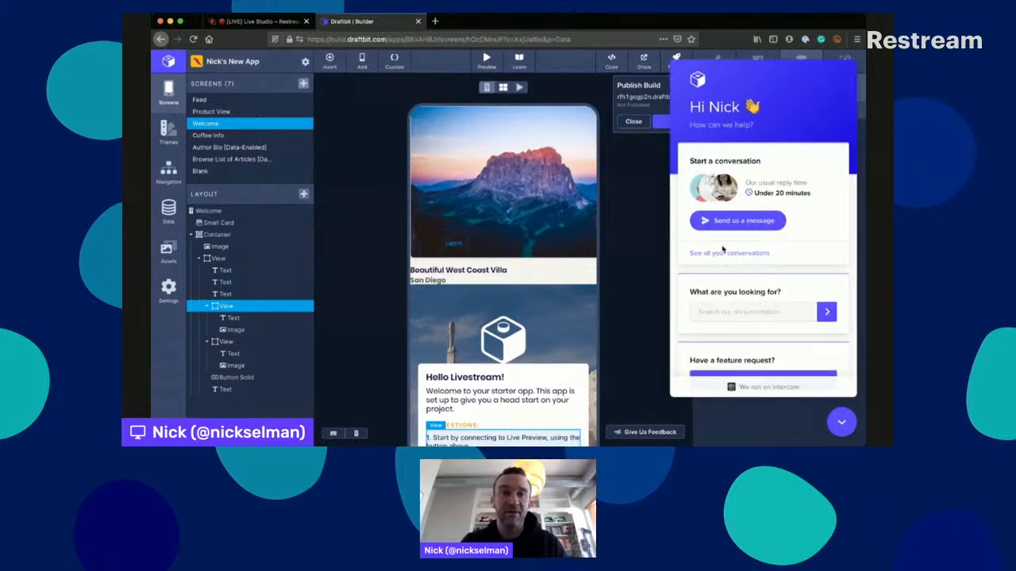
pyautogui.click(649, 200)
pyautogui.click(849, 417)
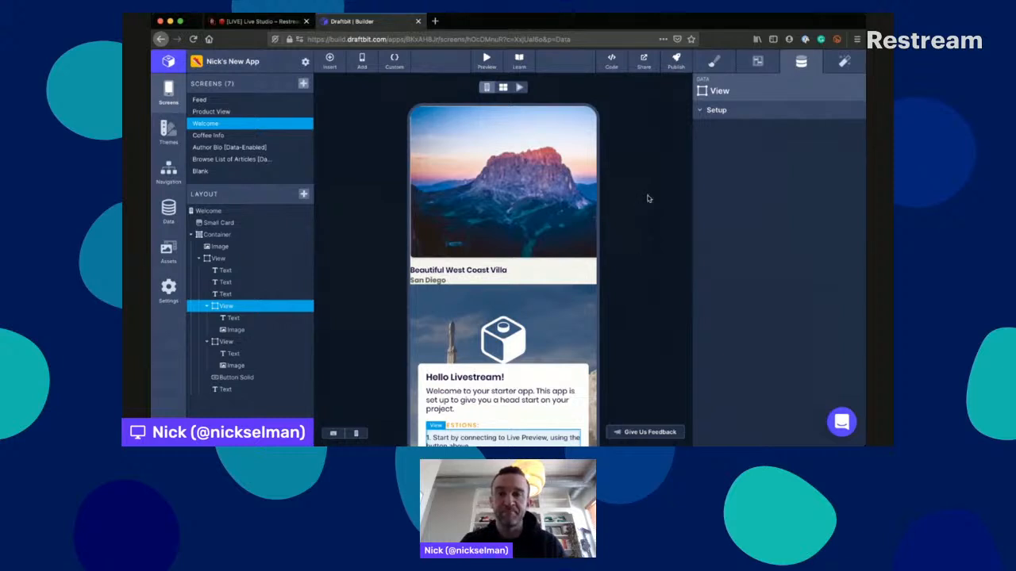
pyautogui.click(417, 21)
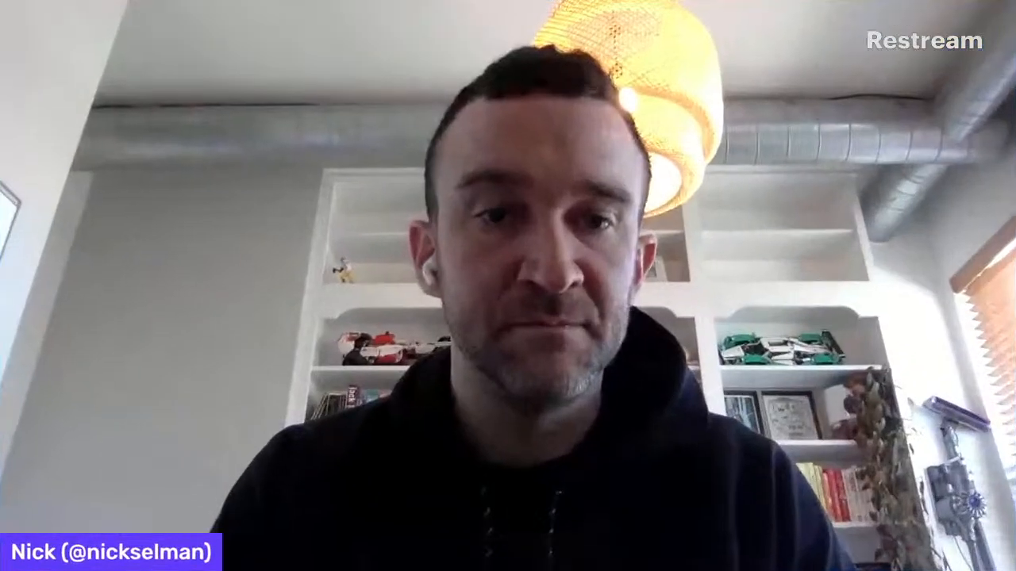
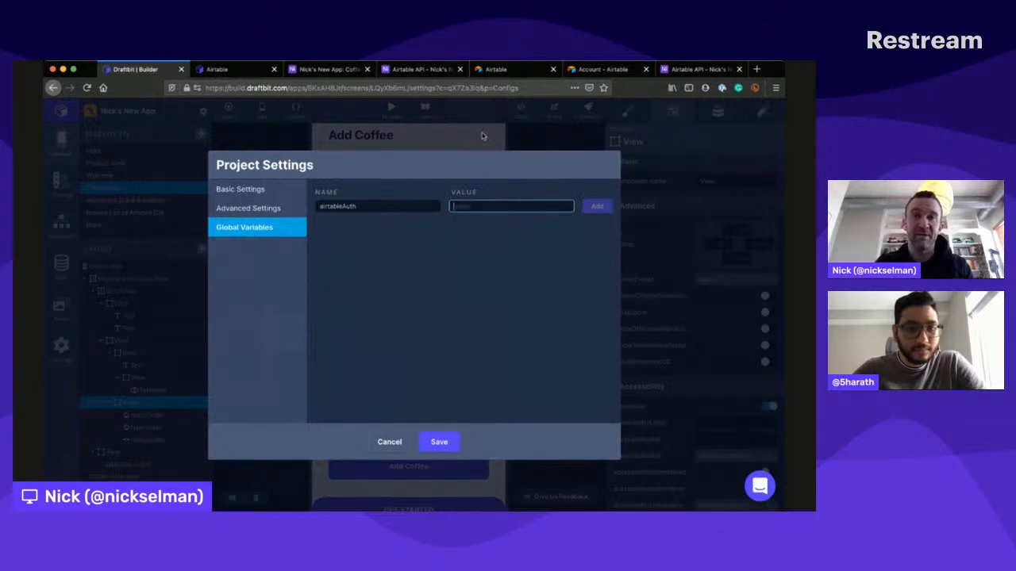
# - Open the connected Coffee Airtable service for editing and add an empty header row to it
pyautogui.press('super+Tab')
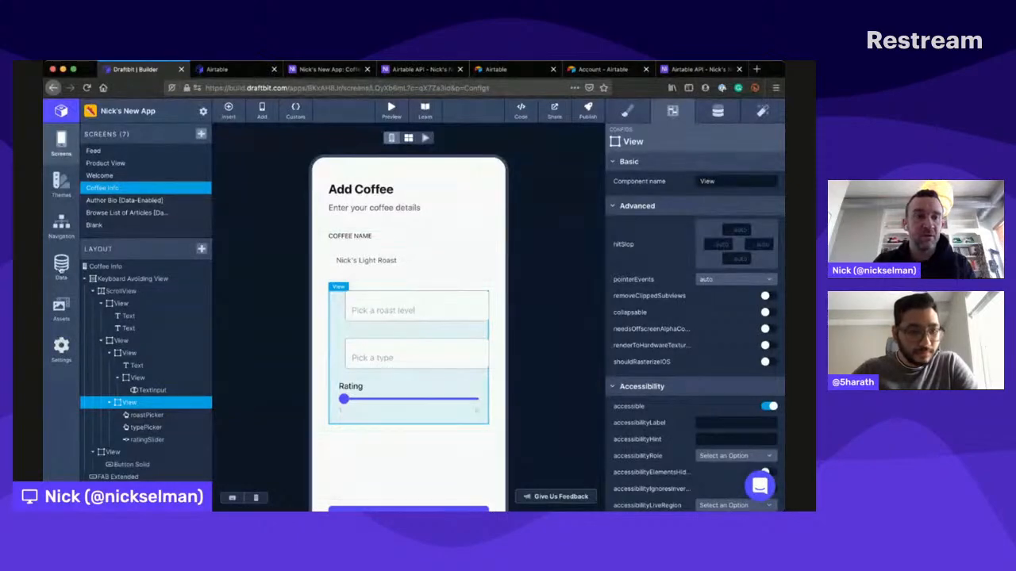
pyautogui.click(61, 266)
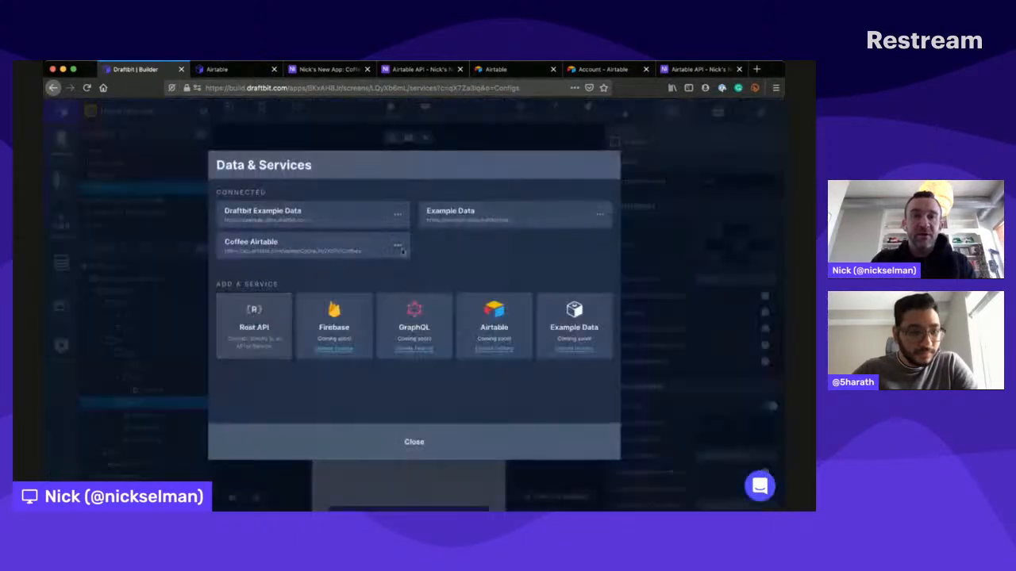
pyautogui.click(316, 242)
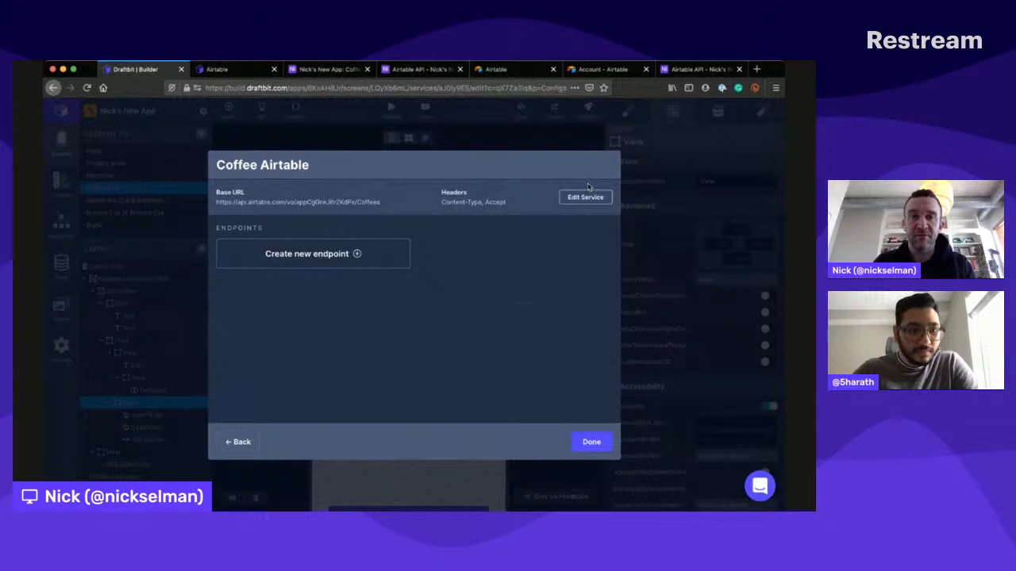
pyautogui.click(588, 195)
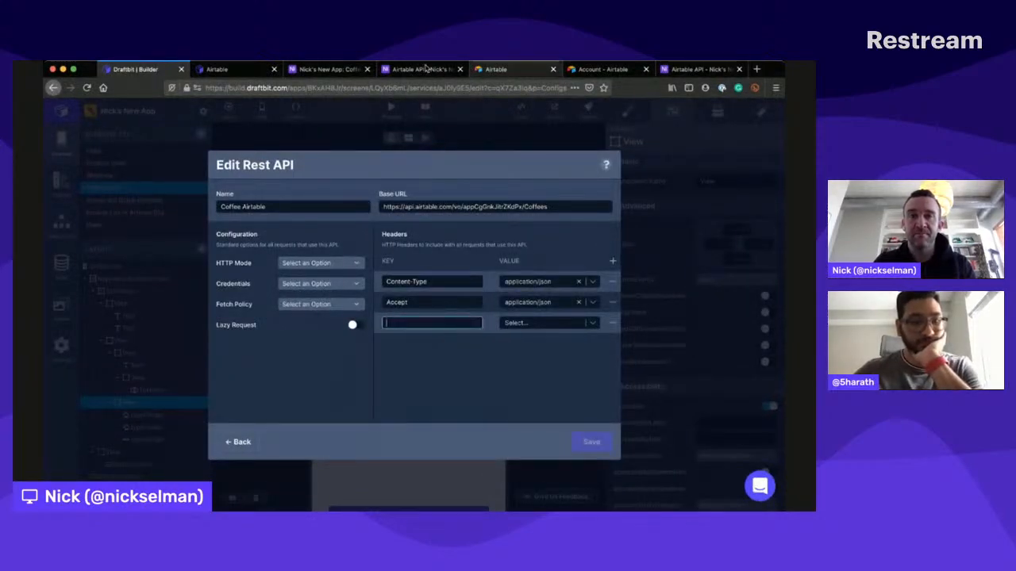
# - Read the Draftbit documentation on connecting Airtable, covering the API key, the global variable syntax and the Authorization header
pyautogui.click(231, 69)
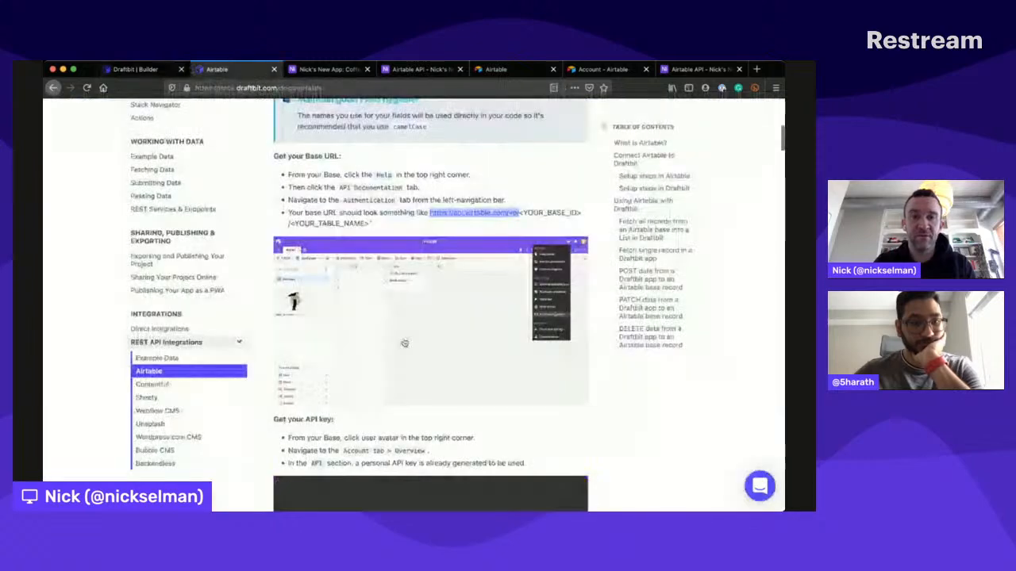
pyautogui.scroll(-5, 403, 338)
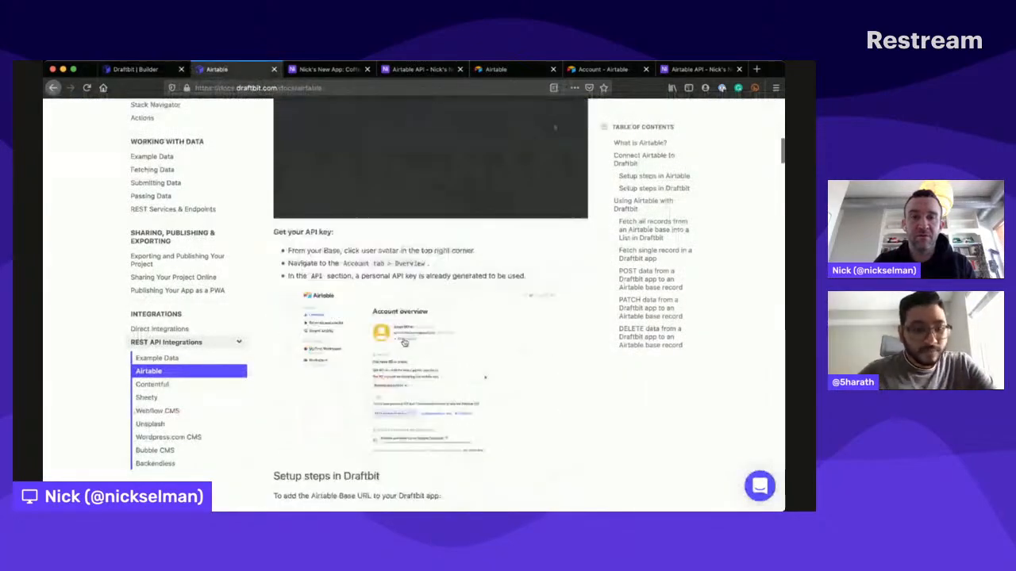
pyautogui.scroll(-3, 403, 342)
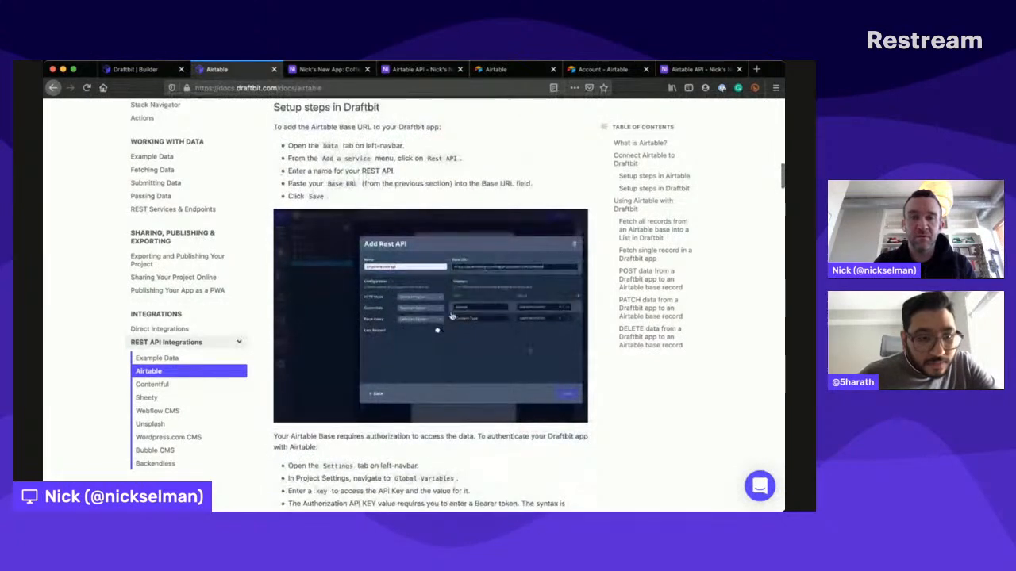
pyautogui.scroll(-1, 365, 173)
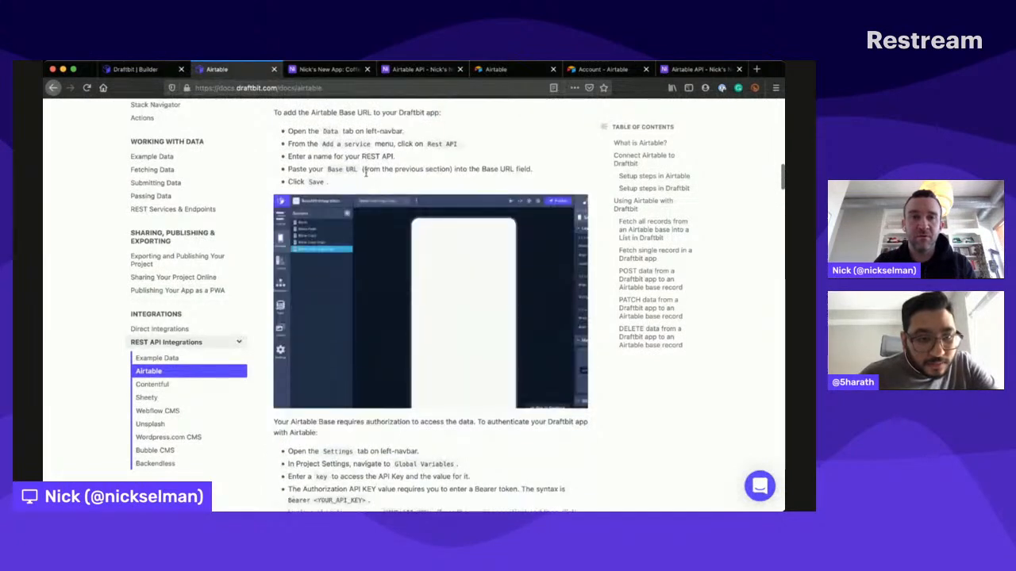
pyautogui.scroll(-5, 367, 176)
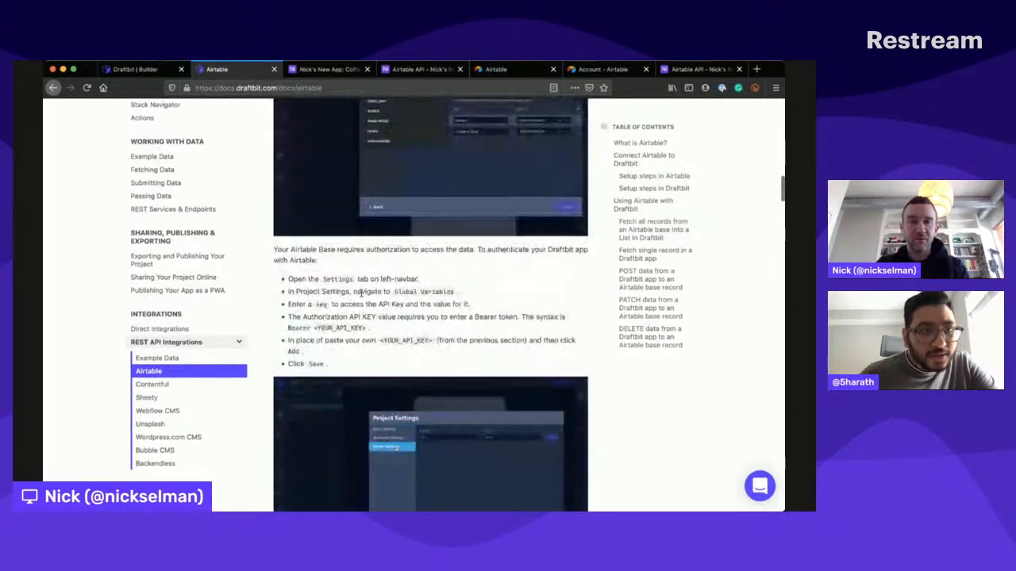
pyautogui.scroll(-1, 367, 276)
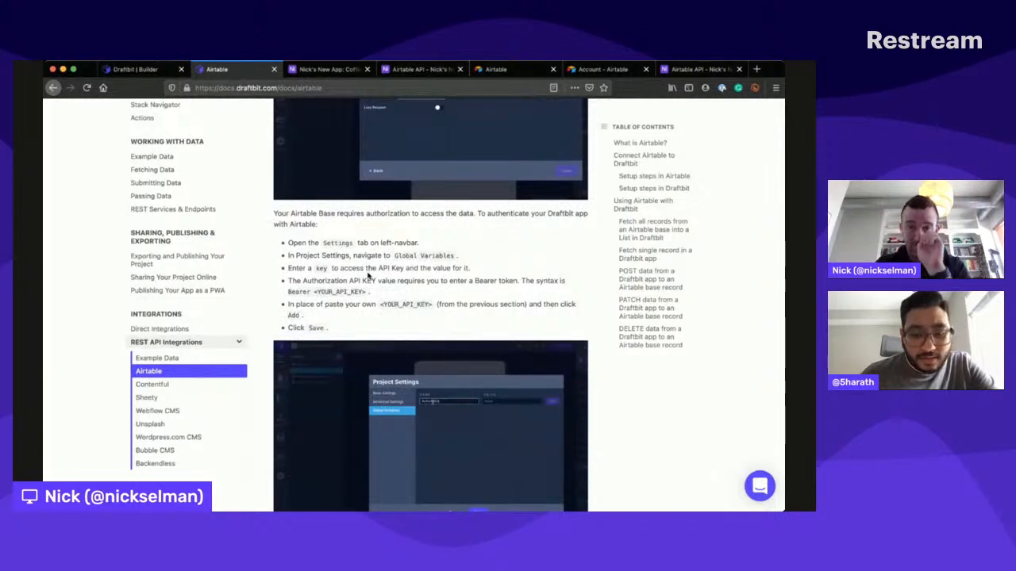
pyautogui.scroll(-1, 367, 275)
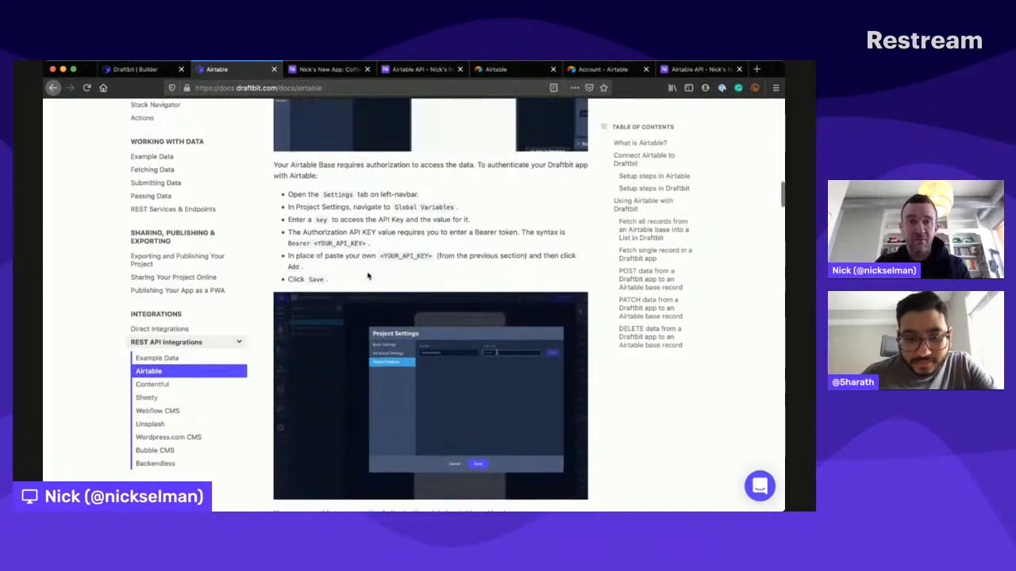
pyautogui.scroll(-6, 365, 238)
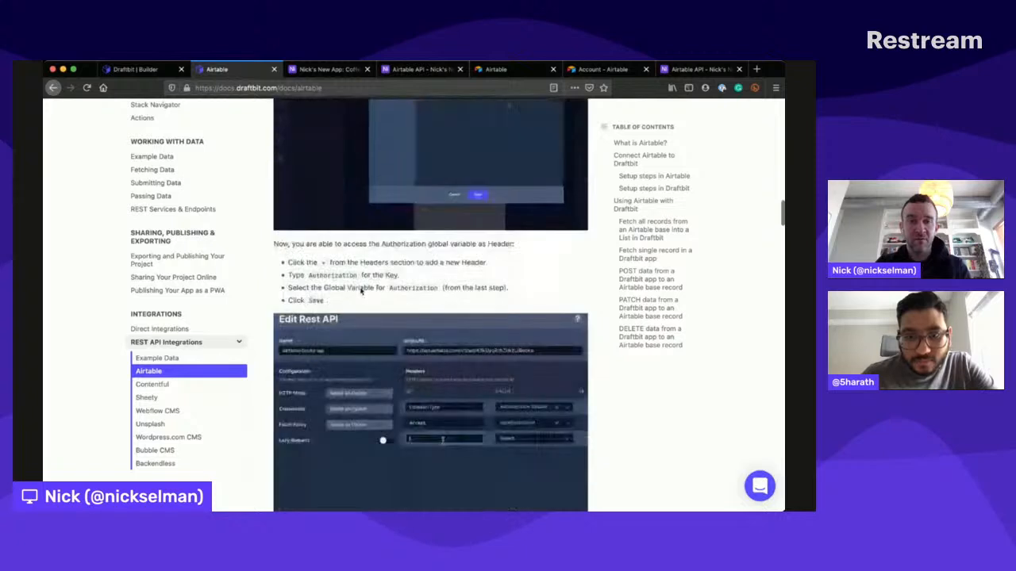
pyautogui.scroll(-1, 403, 321)
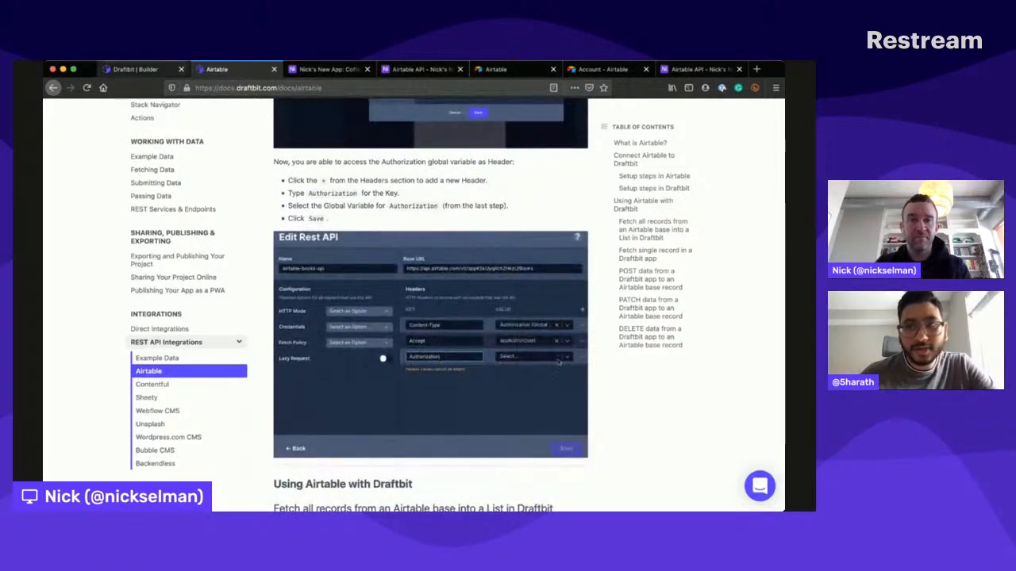
# - Give the Coffee Airtable service an Authorization header using the airtableAuth global variable, save the service and close it
pyautogui.hotkey('ctrl', 'shift', 'Tab')
pyautogui.write('Au')
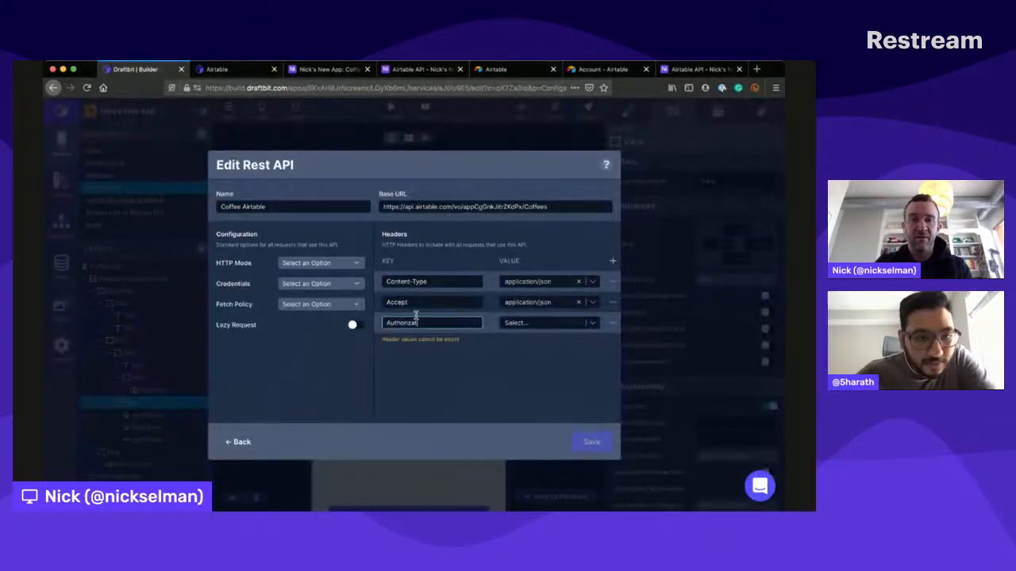
pyautogui.write('thorization')
pyautogui.click(548, 323)
pyautogui.click(533, 335)
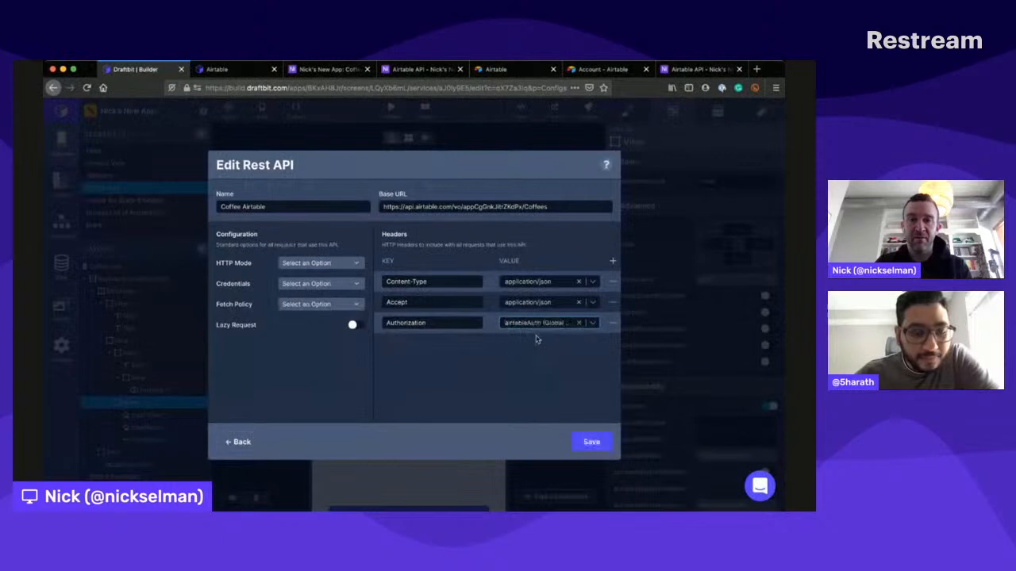
pyautogui.click(591, 443)
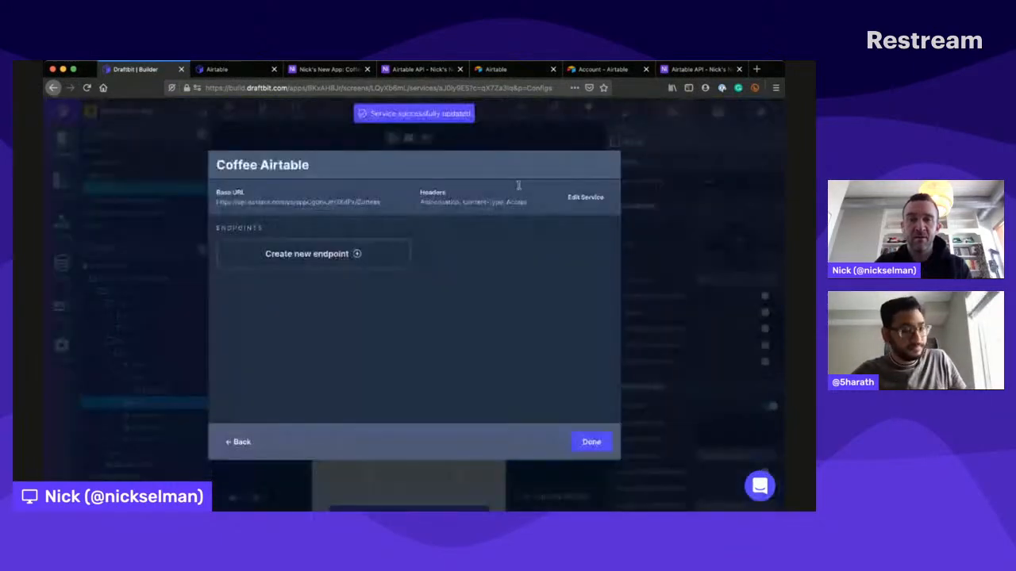
pyautogui.click(591, 442)
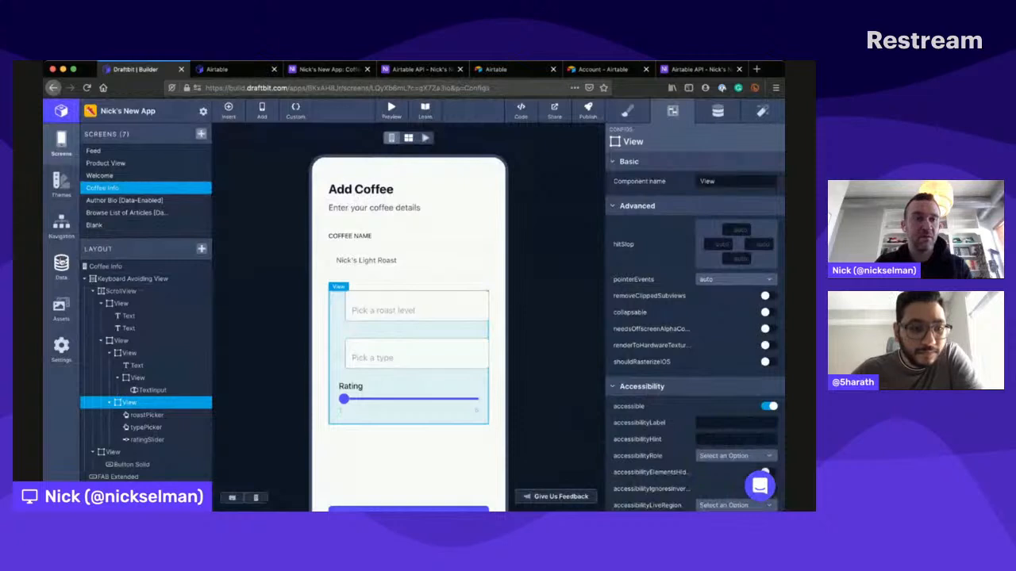
# - Prefix the airtableAuth global variable's value with "Bearer " and save the project settings
pyautogui.click(61, 344)
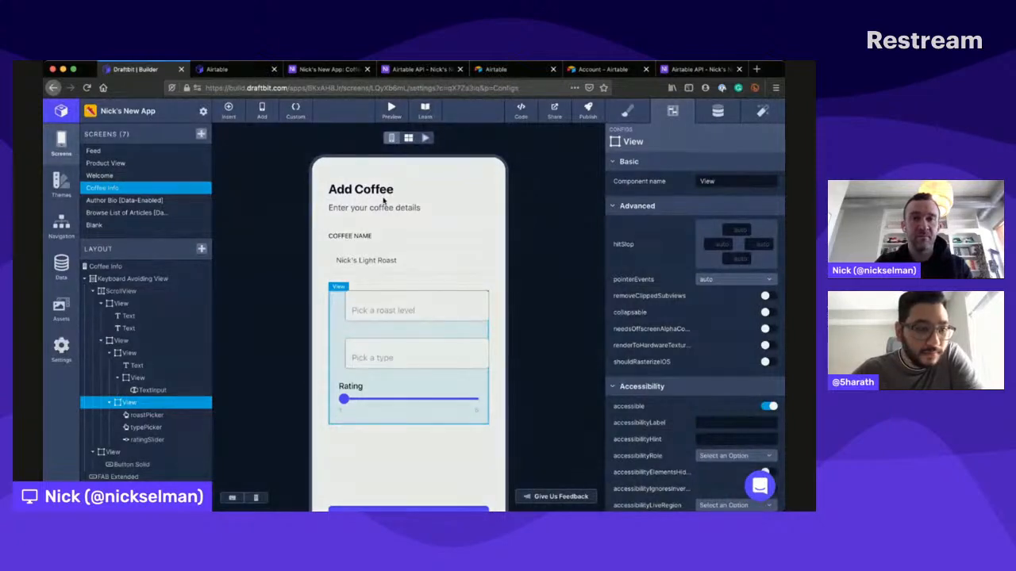
pyautogui.click(252, 223)
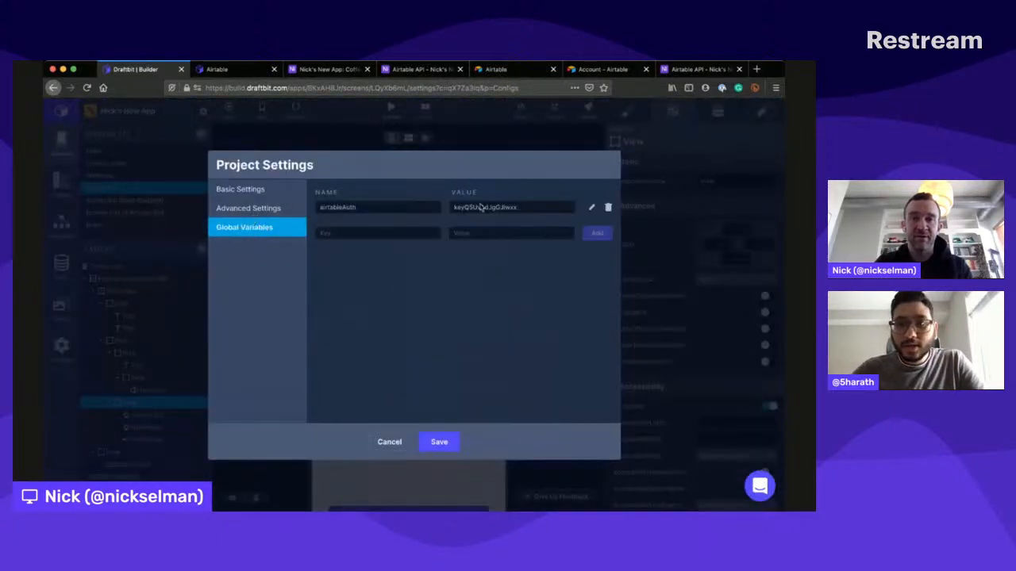
pyautogui.click(591, 206)
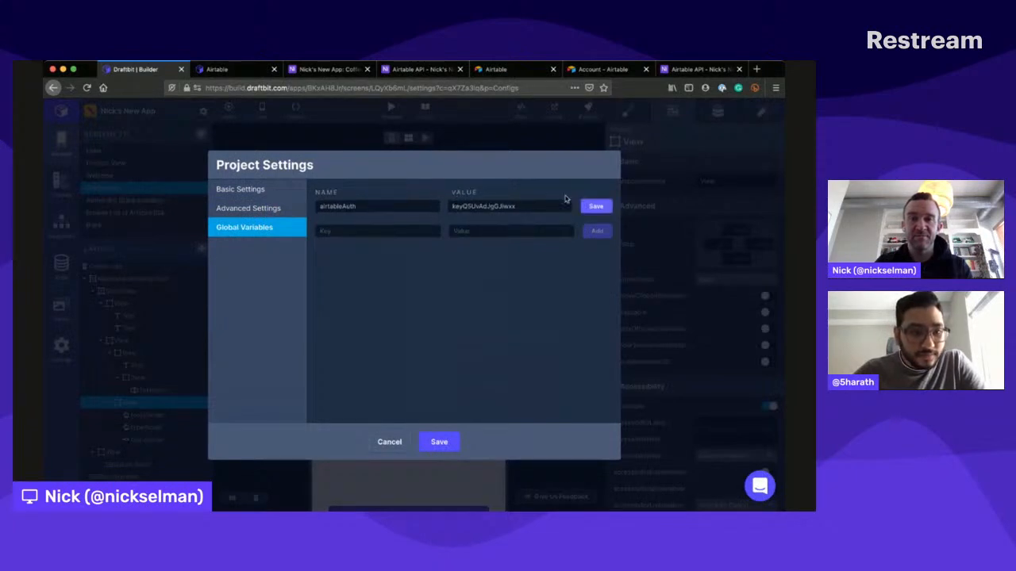
pyautogui.write('Bear')
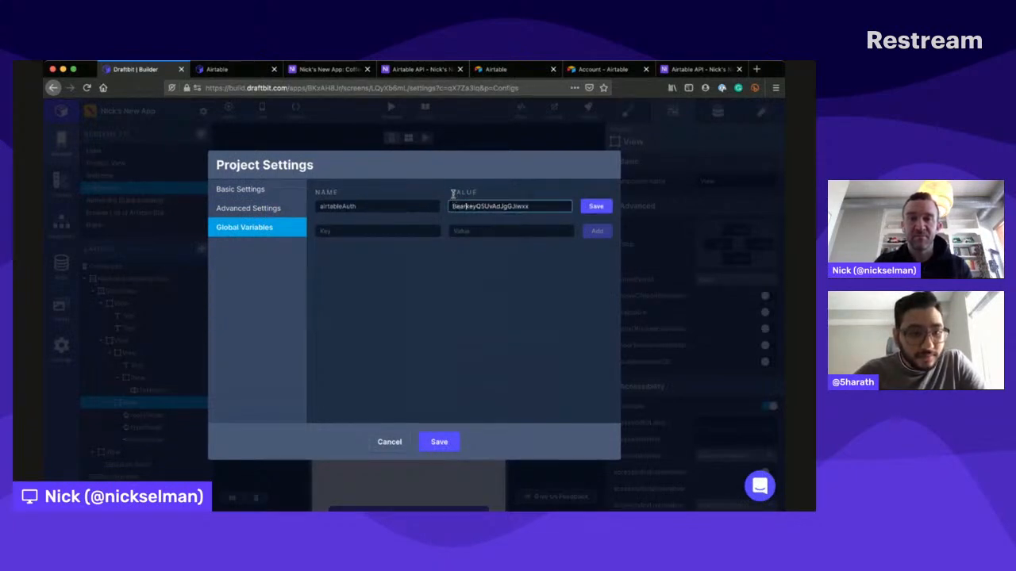
pyautogui.write('er')
pyautogui.click(592, 205)
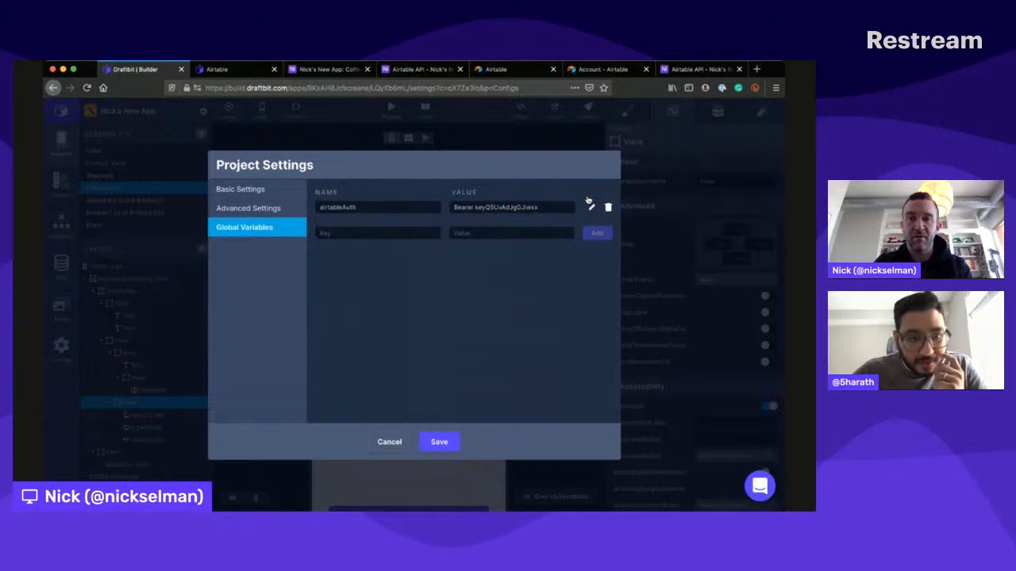
pyautogui.click(439, 439)
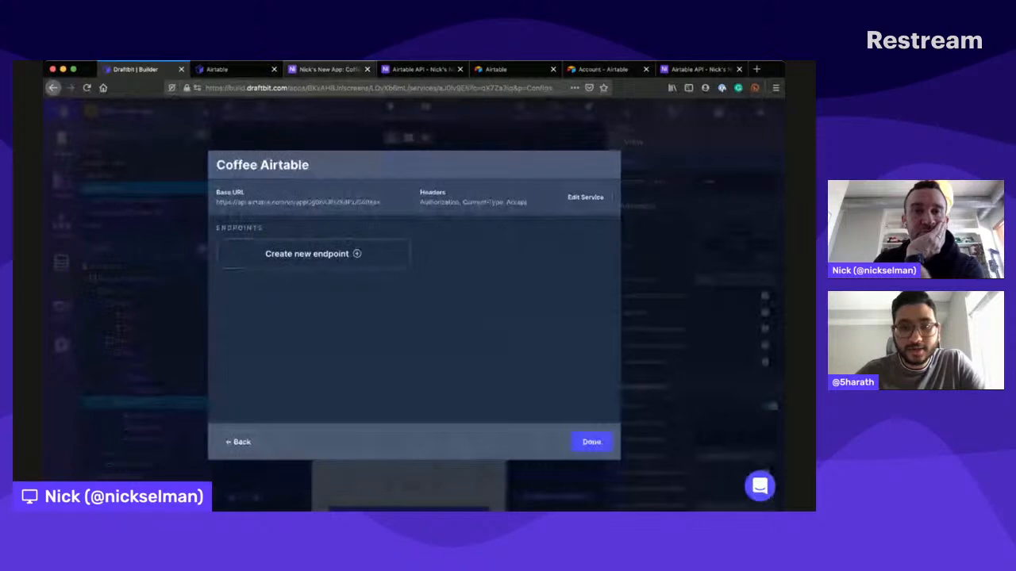
# - Examine the Coffees table's fields and record listing request in the base's Airtable API documentation, and hide the API key
pyautogui.click(421, 70)
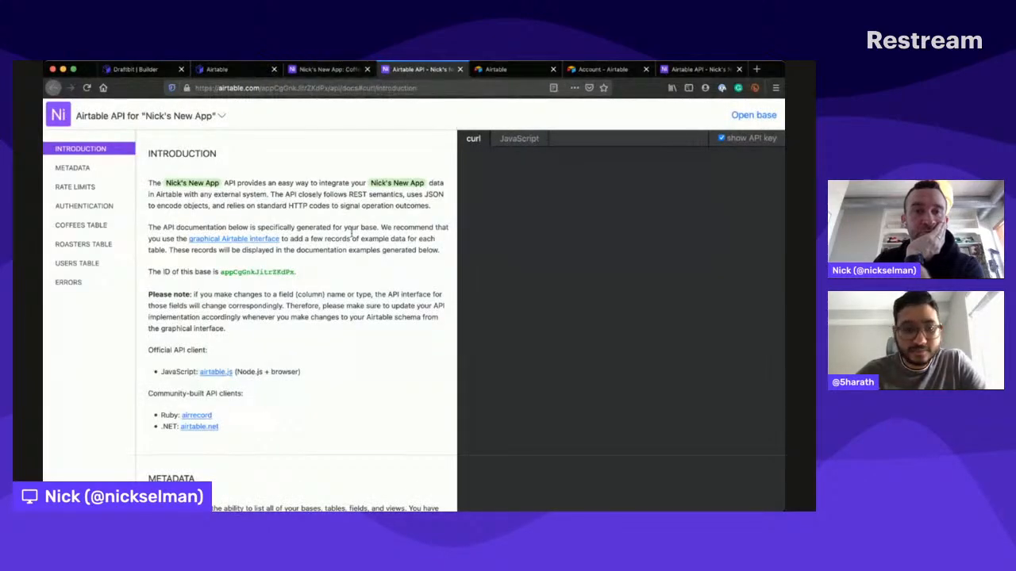
pyautogui.scroll(-5, 352, 236)
pyautogui.scroll(-2, 352, 237)
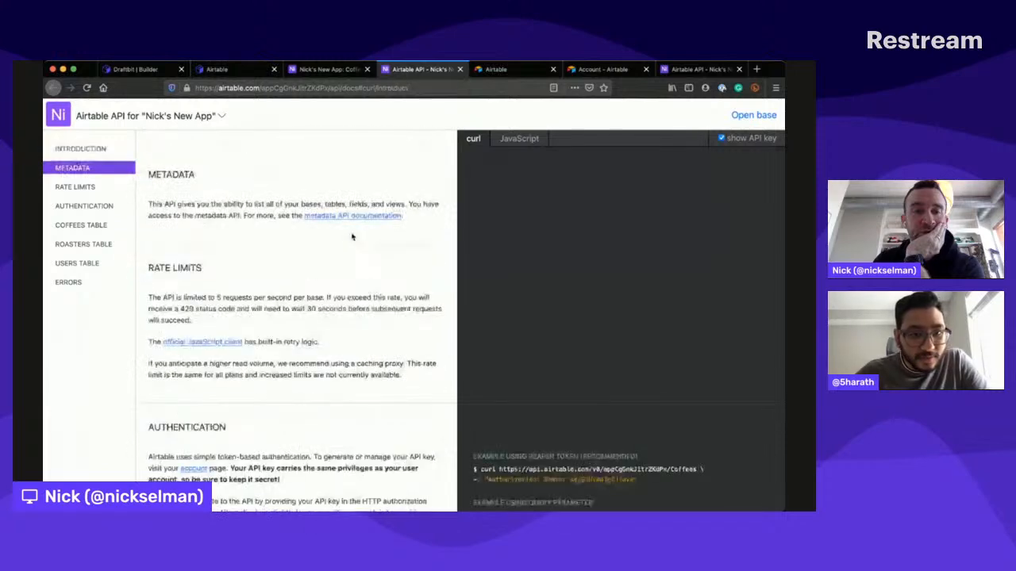
pyautogui.scroll(-15, 352, 237)
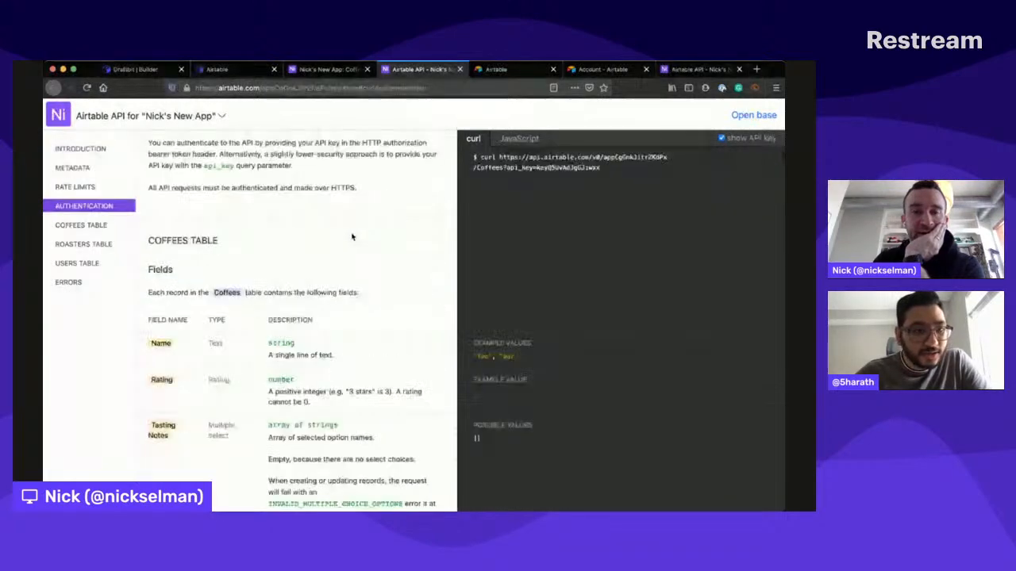
pyautogui.scroll(-15, 352, 236)
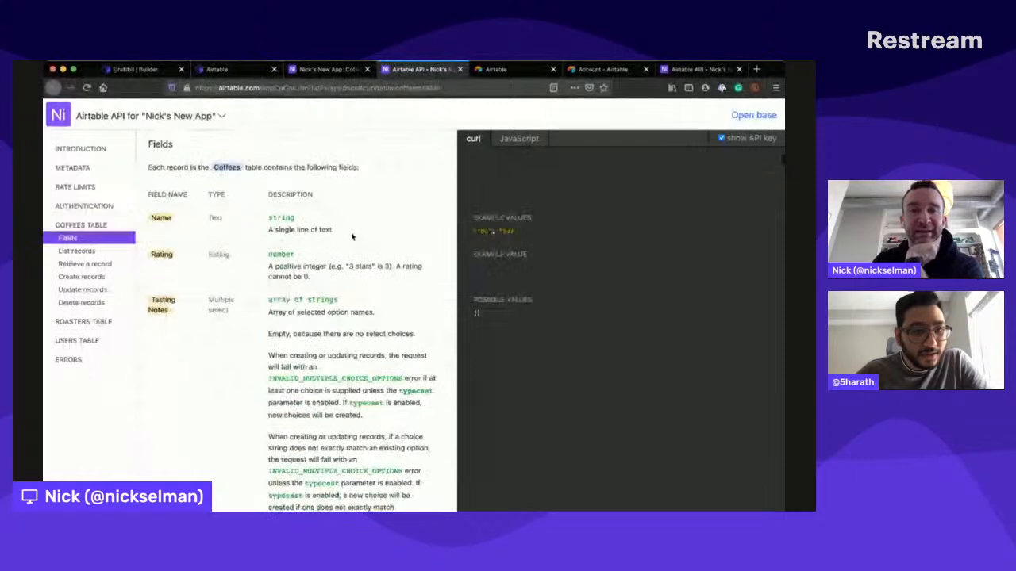
pyautogui.scroll(-4, 352, 230)
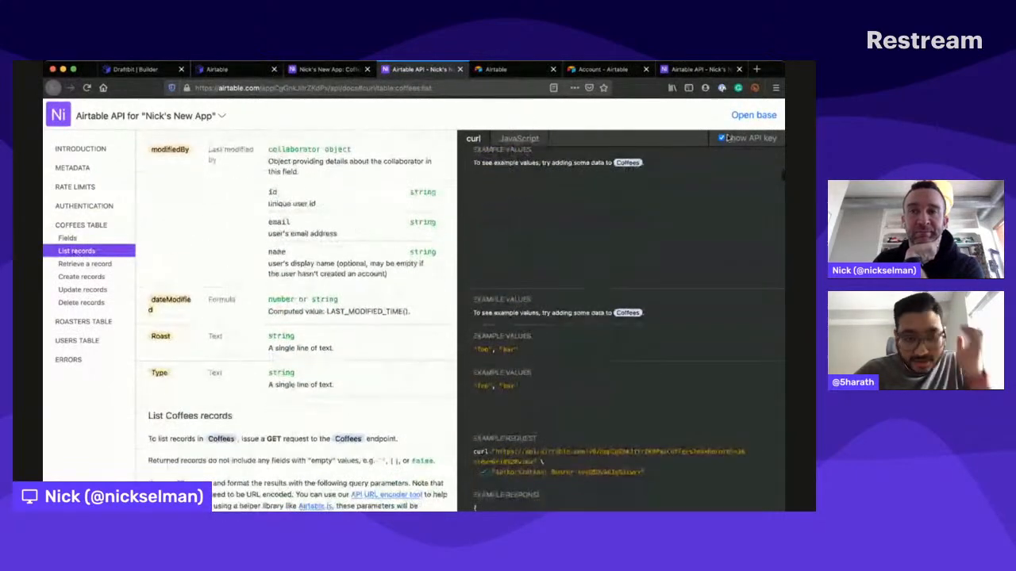
pyautogui.scroll(-3, 348, 338)
pyautogui.scroll(-5, 348, 338)
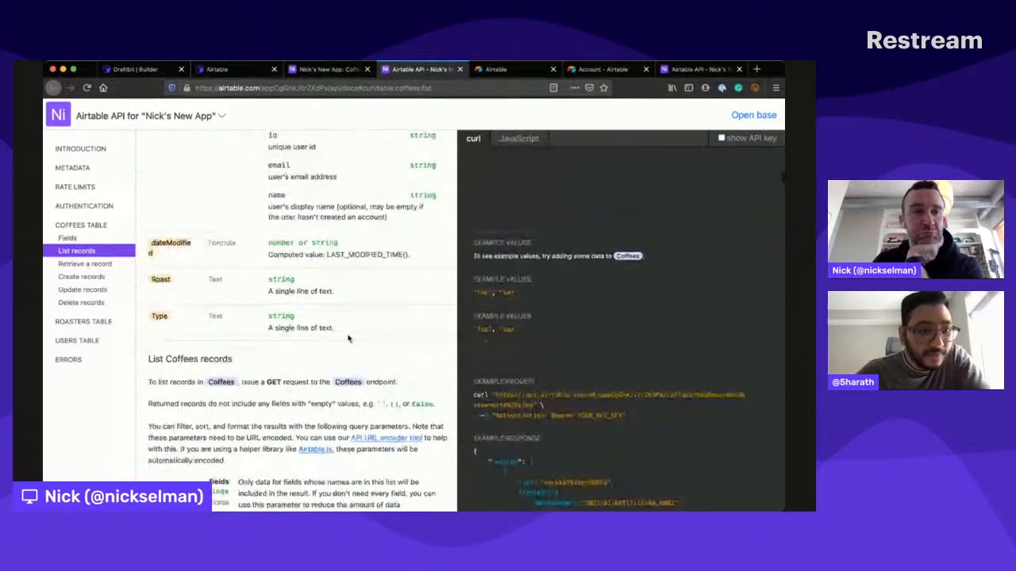
# - Examine the bearer token example in the Authentication section of the Airtable API documentation
pyautogui.click(81, 202)
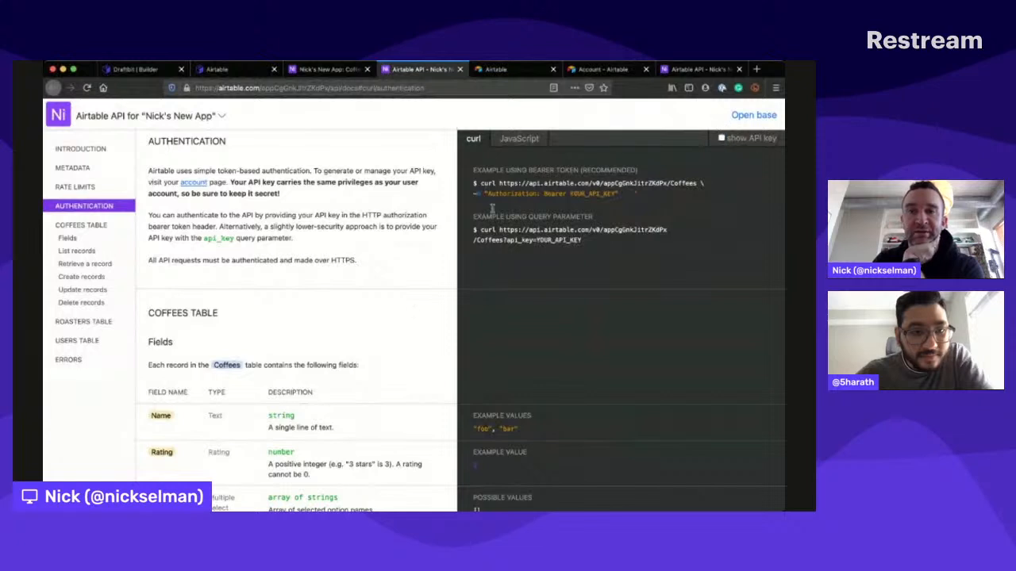
pyautogui.moveTo(492, 181); pyautogui.dragTo(538, 183)
pyautogui.click(383, 240)
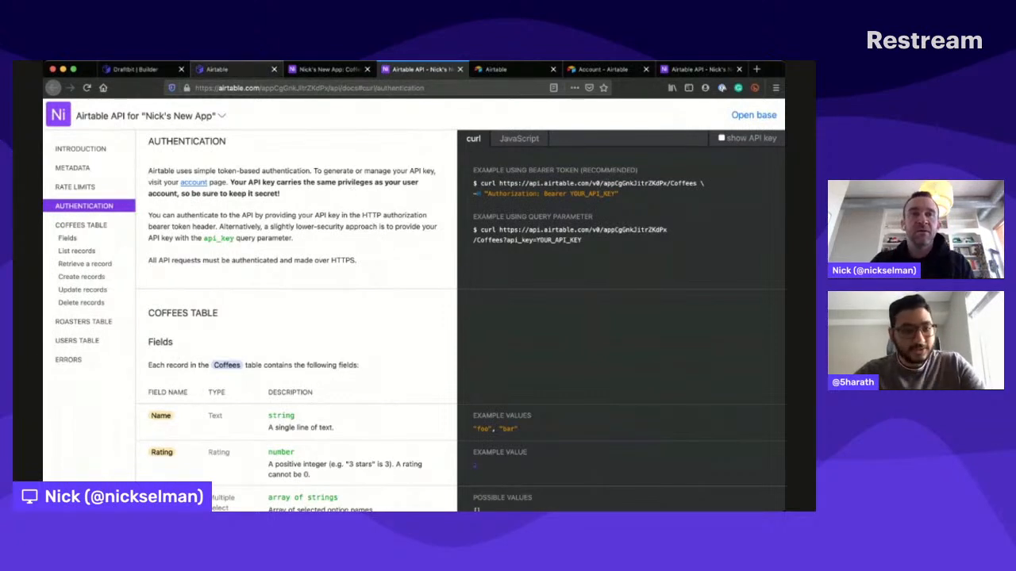
# - Switch back to the Draftbit builder, reopen the Coffee Airtable service for editing, and check the value choices for its Authorization header
pyautogui.click(147, 69)
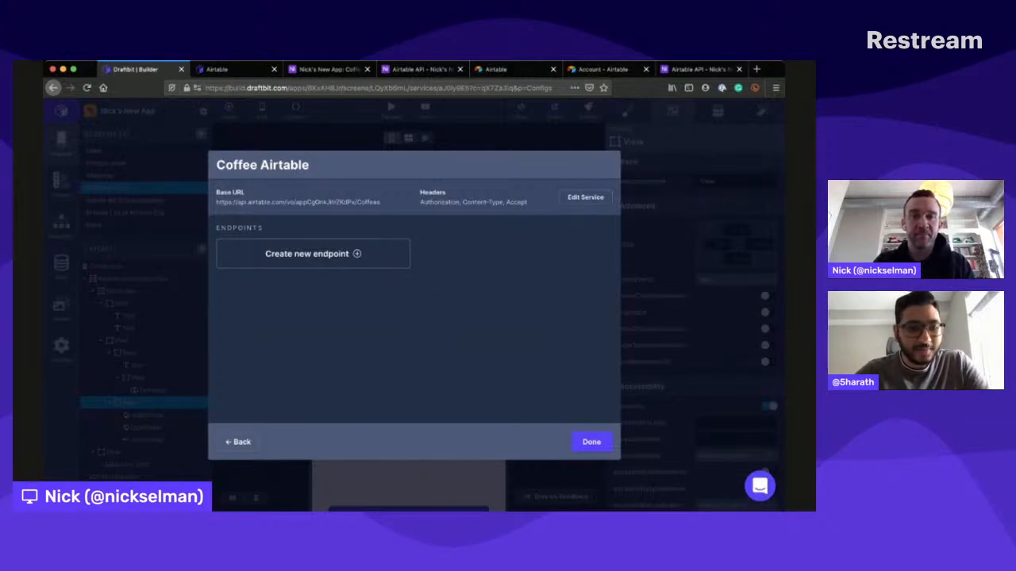
pyautogui.press('super+Tab')
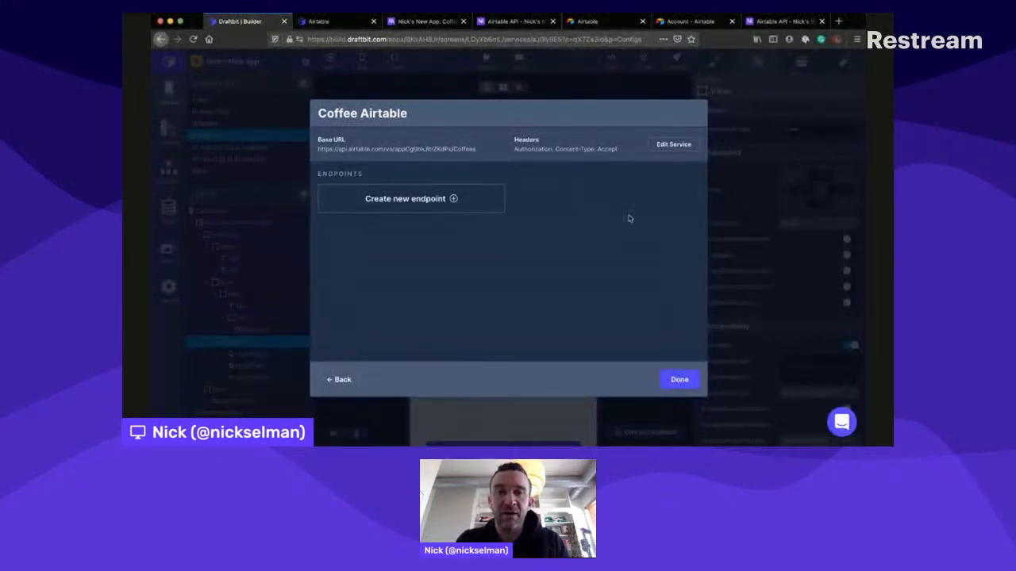
pyautogui.click(676, 142)
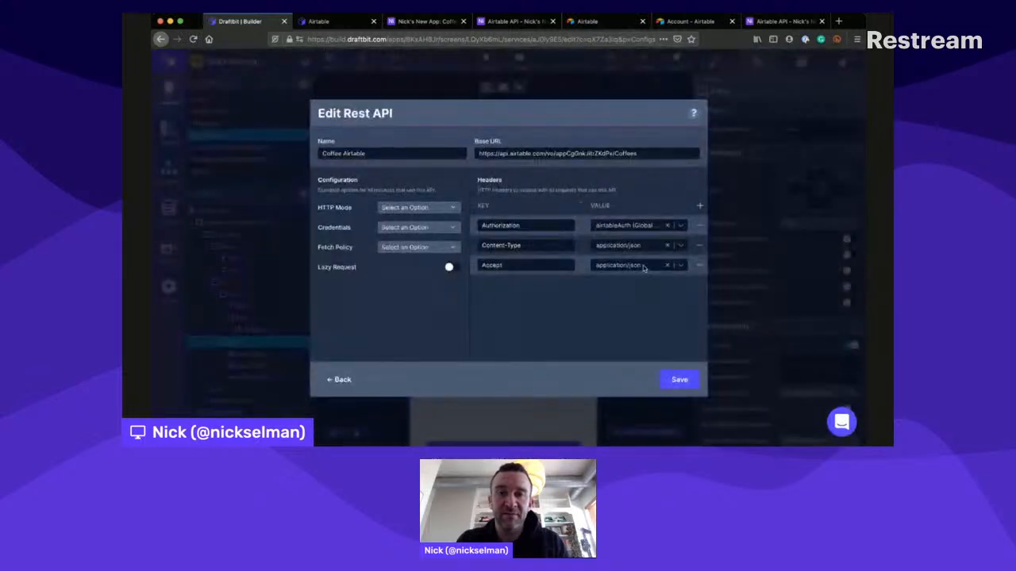
pyautogui.click(622, 223)
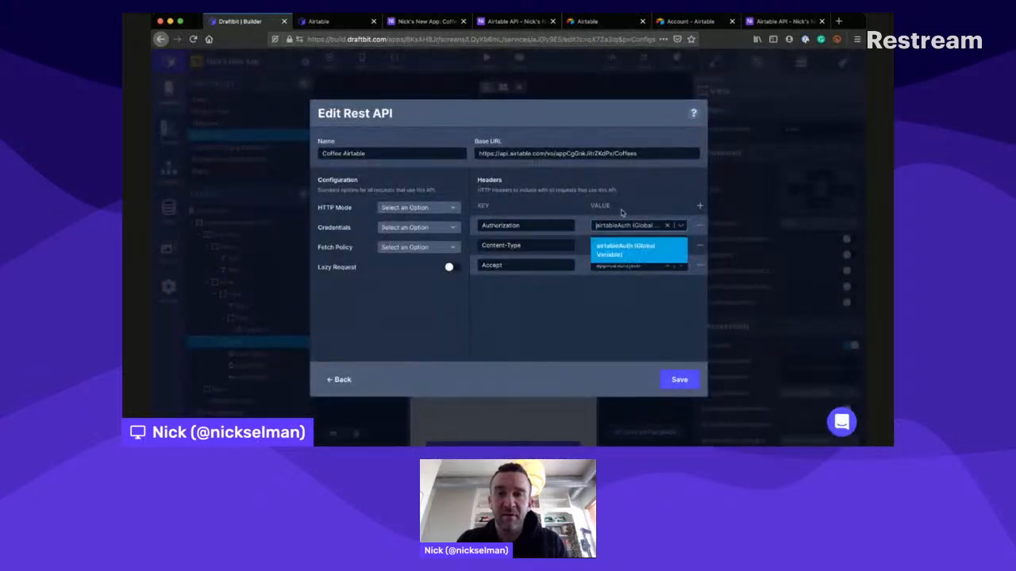
# - Assign the airtableAuth global variable to the Authorization header and save the Coffee Airtable service
pyautogui.click(617, 237)
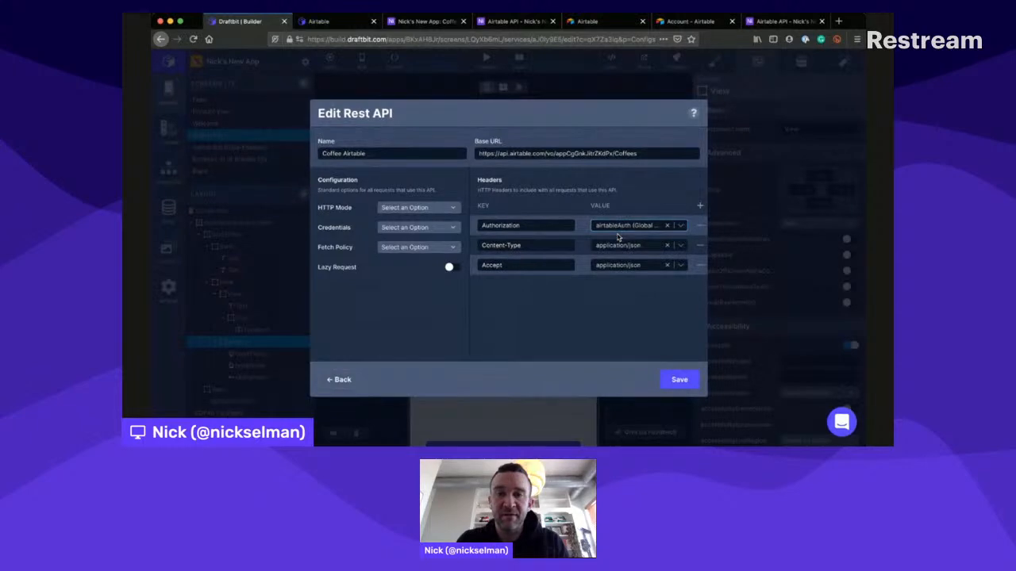
pyautogui.click(680, 376)
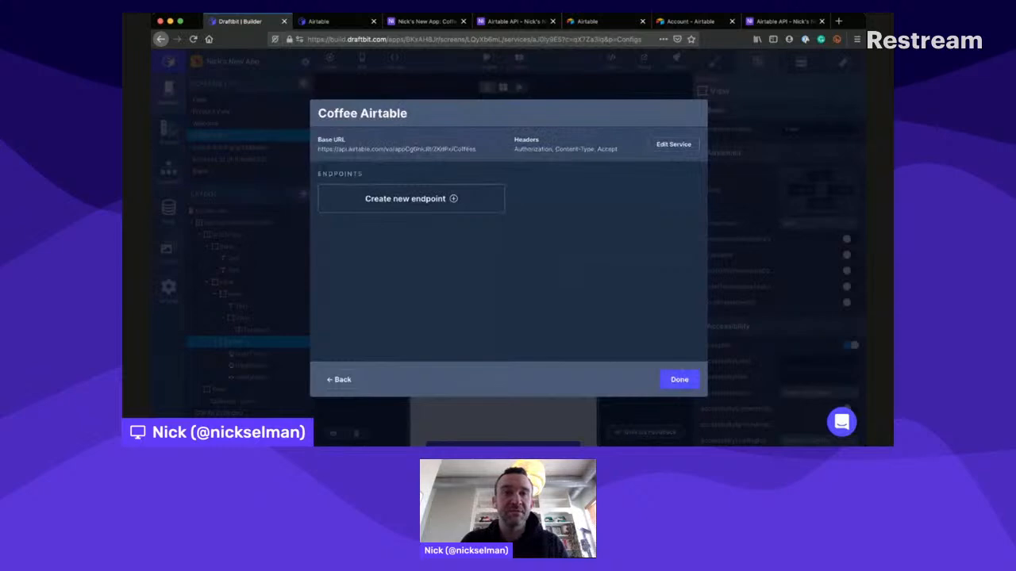
# - Examine the section on posting data from a Draftbit app to an Airtable base record in the Draftbit Airtable guide
pyautogui.click(343, 21)
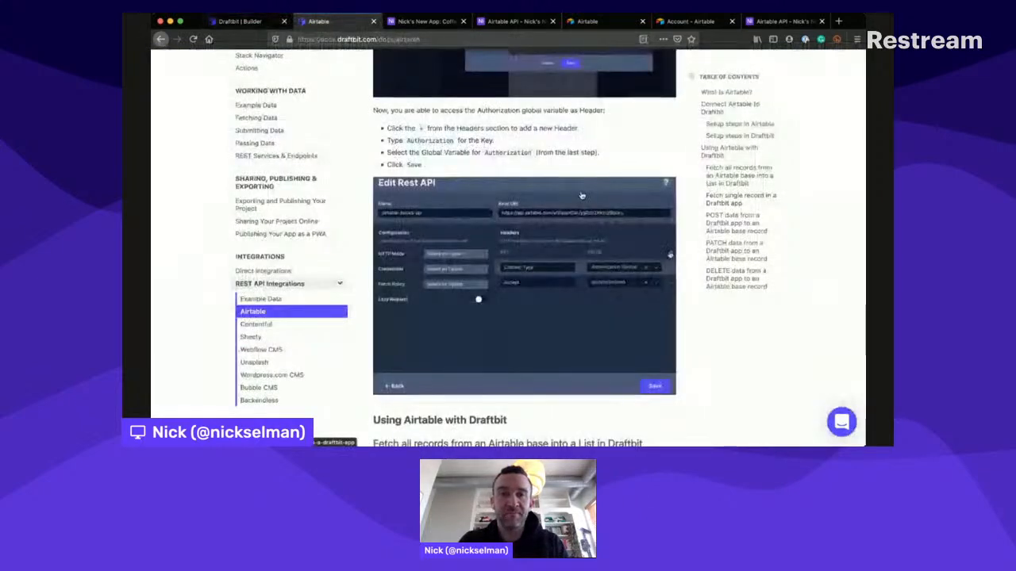
pyautogui.scroll(-2, 582, 195)
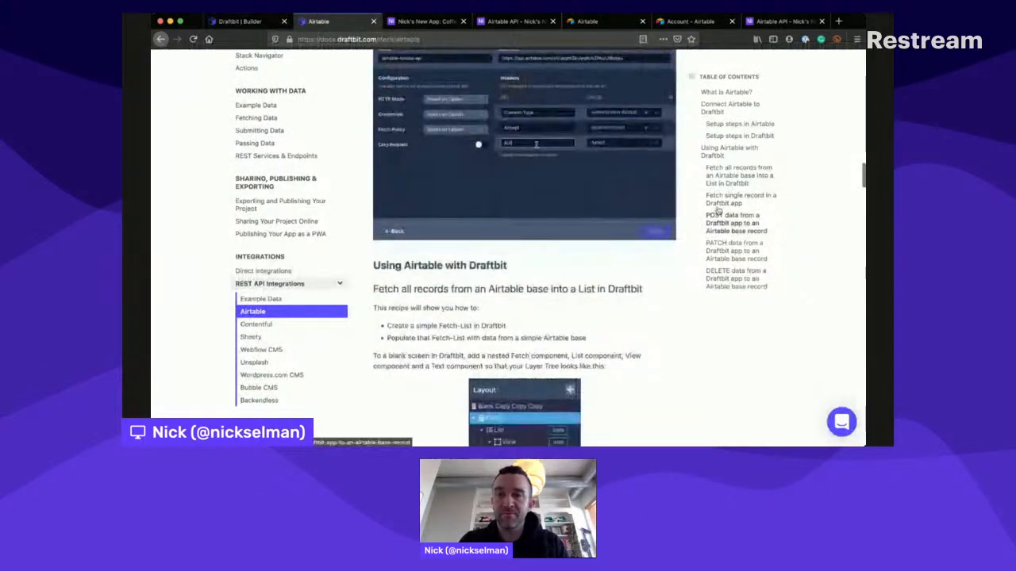
pyautogui.click(718, 214)
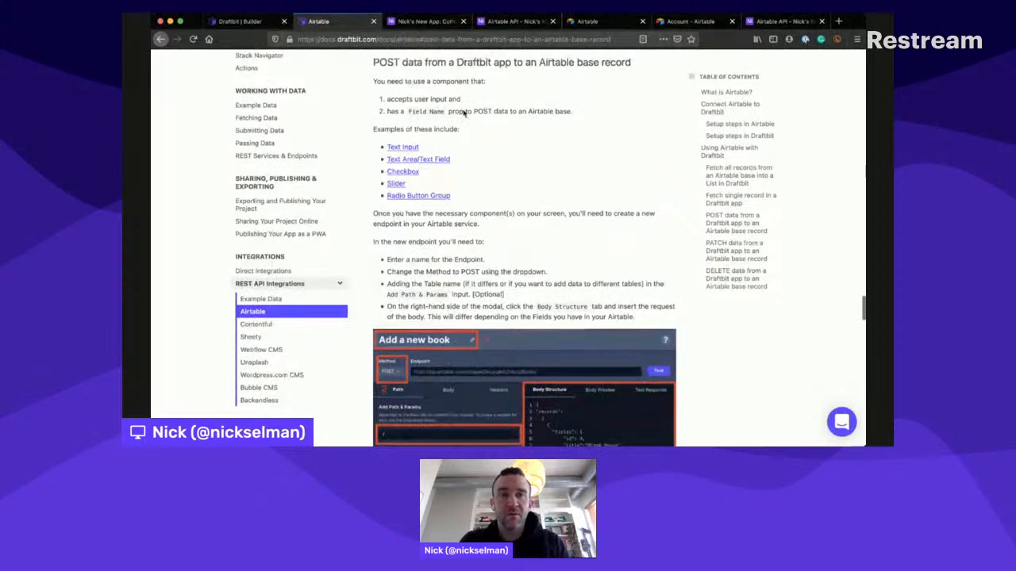
pyautogui.scroll(1, 465, 113)
pyautogui.scroll(1, 464, 114)
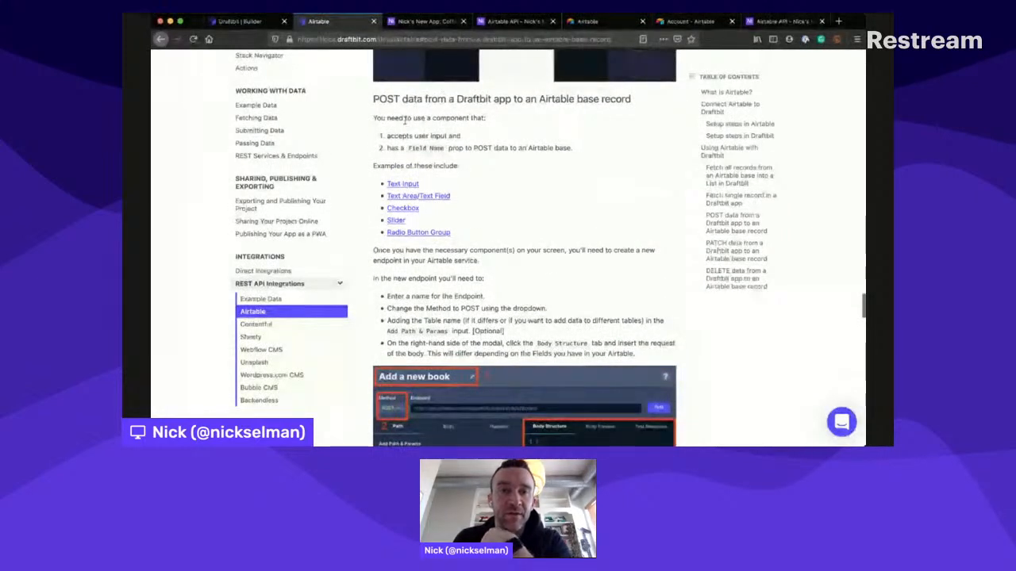
pyautogui.scroll(-1, 438, 125)
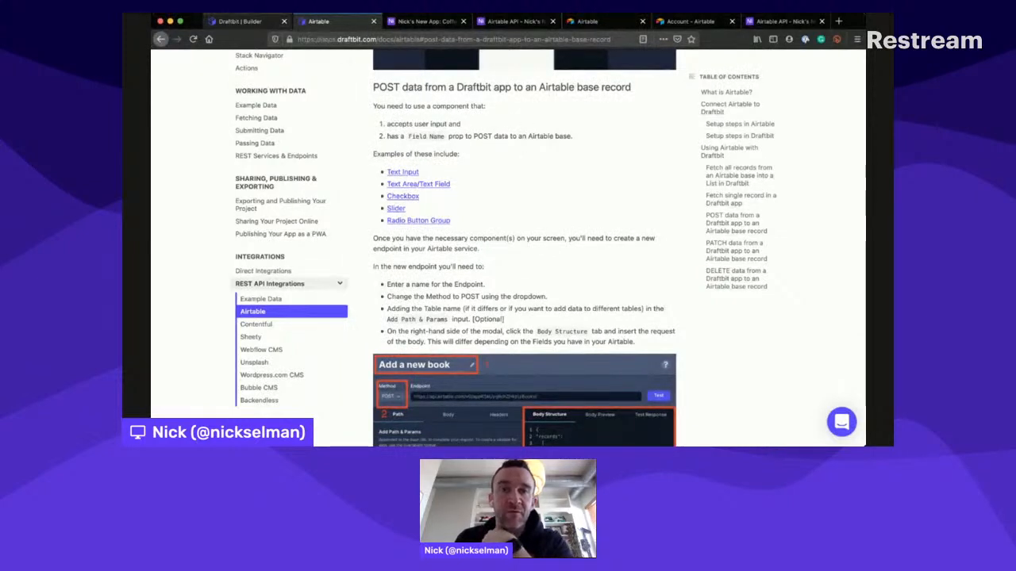
# - Return to the builder, close the service dialog, and check the Field Name of the coffee name input, both pickers and the rating slider
pyautogui.click(240, 21)
pyautogui.click(677, 372)
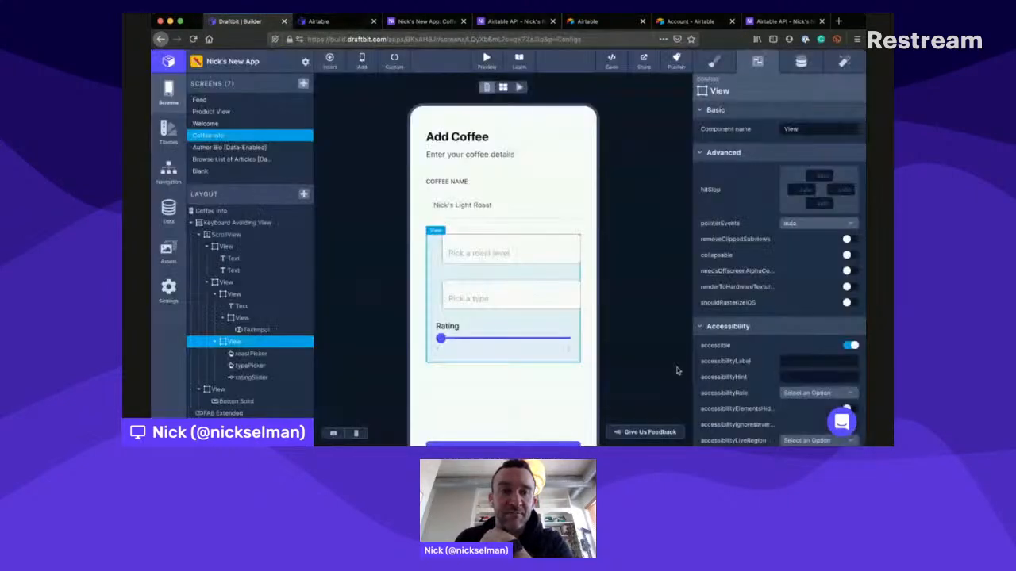
pyautogui.click(253, 330)
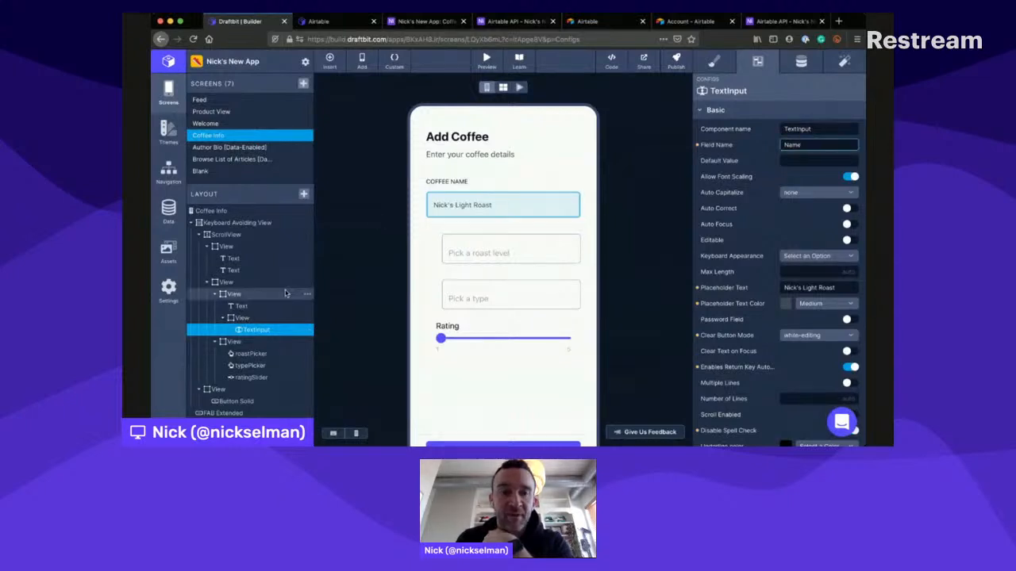
pyautogui.click(508, 253)
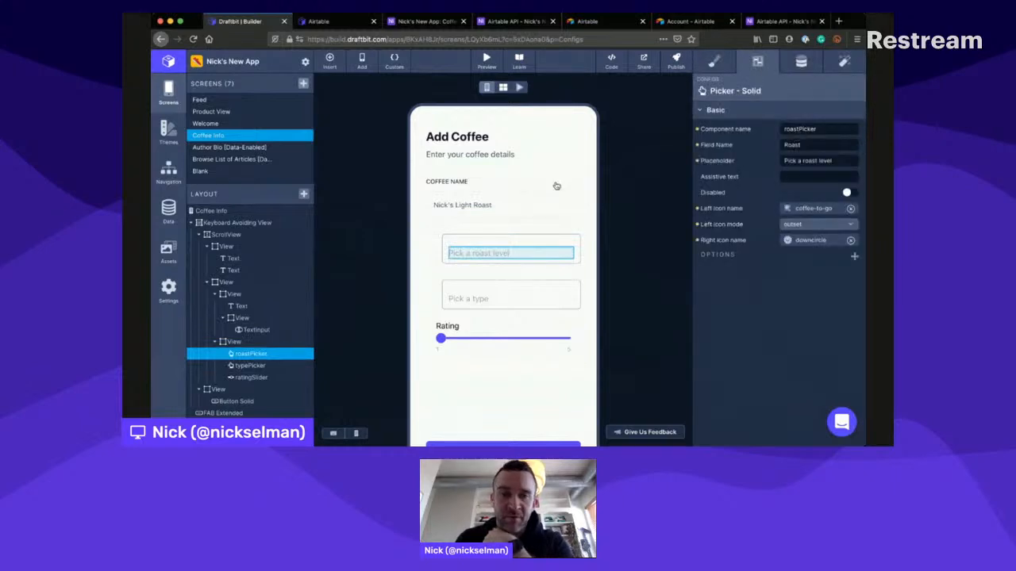
pyautogui.click(251, 363)
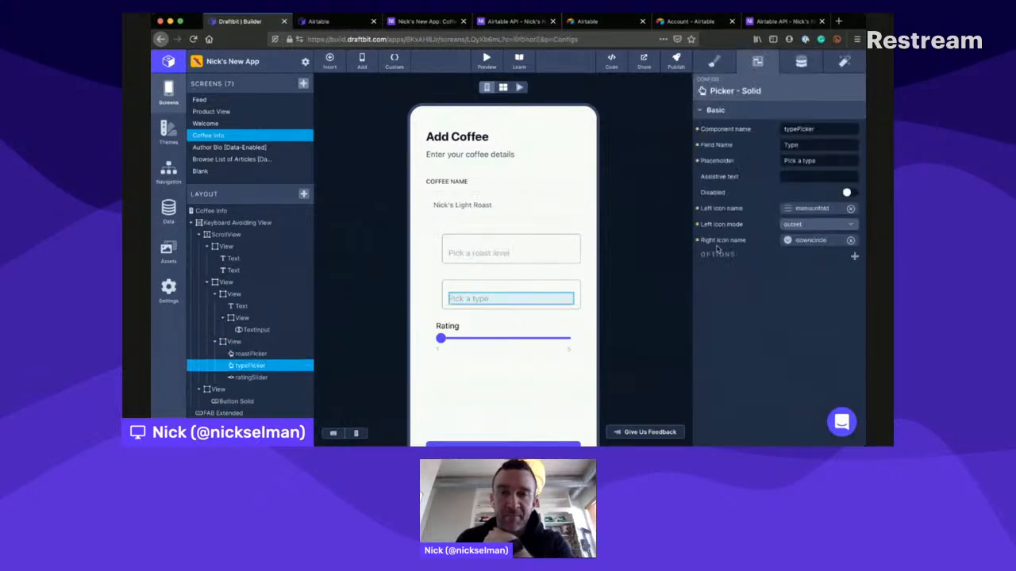
pyautogui.click(245, 374)
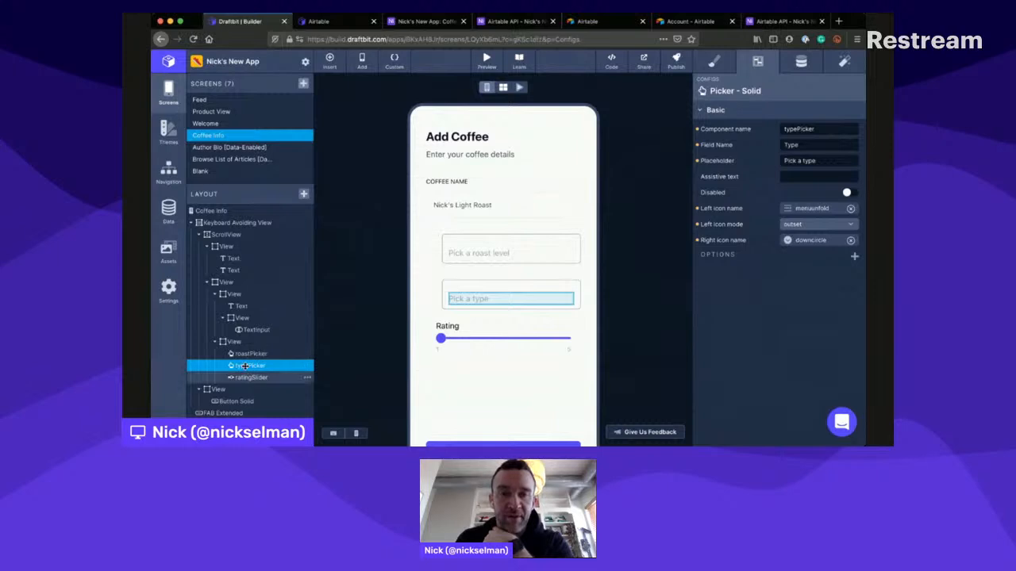
pyautogui.click(817, 141)
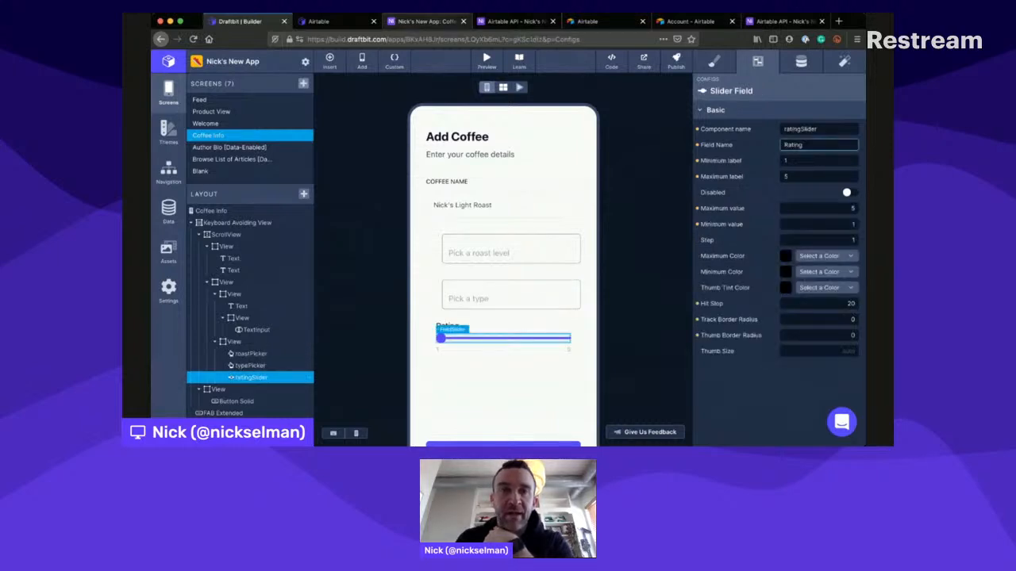
# - Review the Coffees table's columns in Airtable and read the guide's instructions for setting up a POST endpoint
pyautogui.click(426, 21)
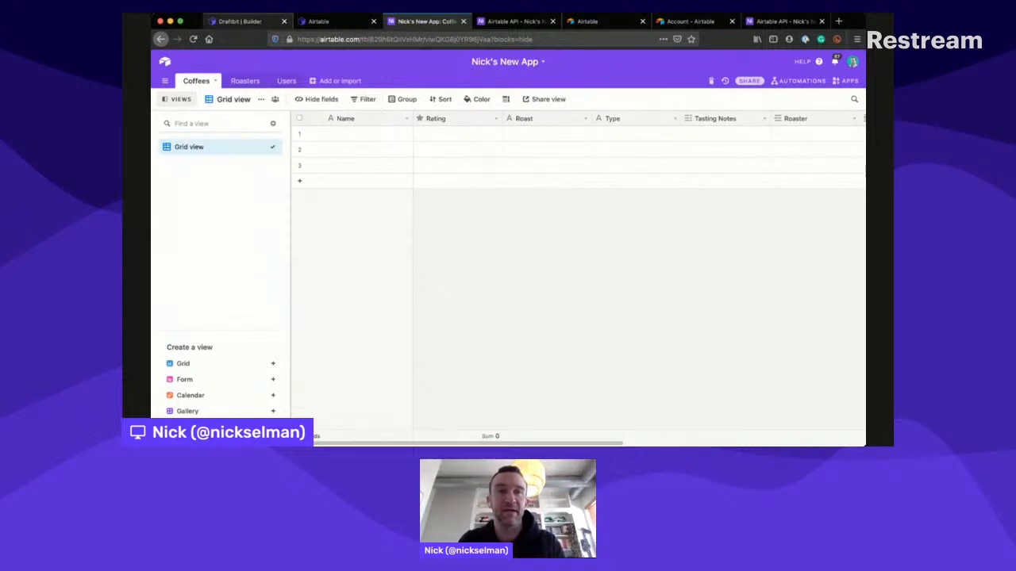
pyautogui.click(324, 19)
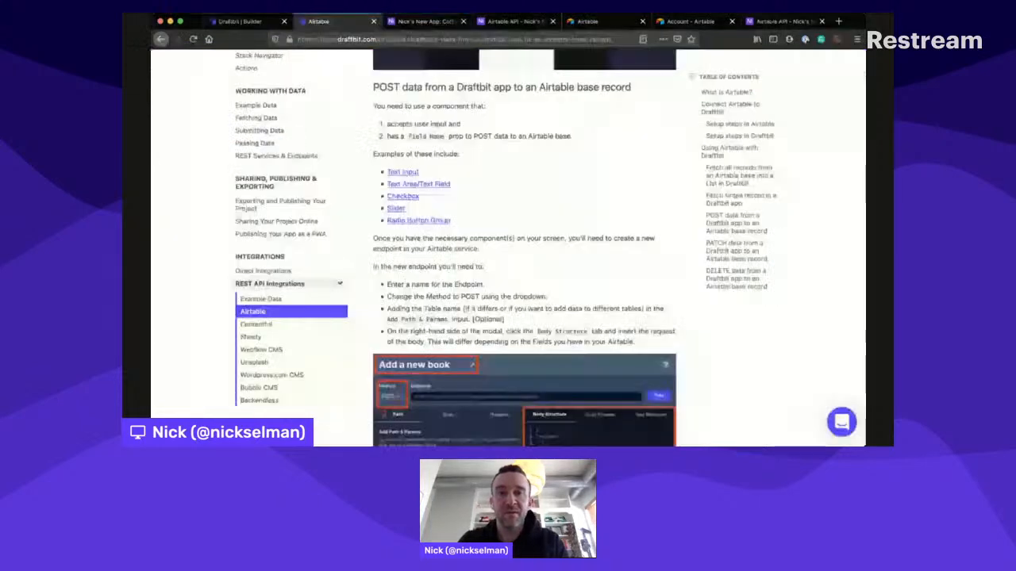
pyautogui.scroll(-4, 486, 142)
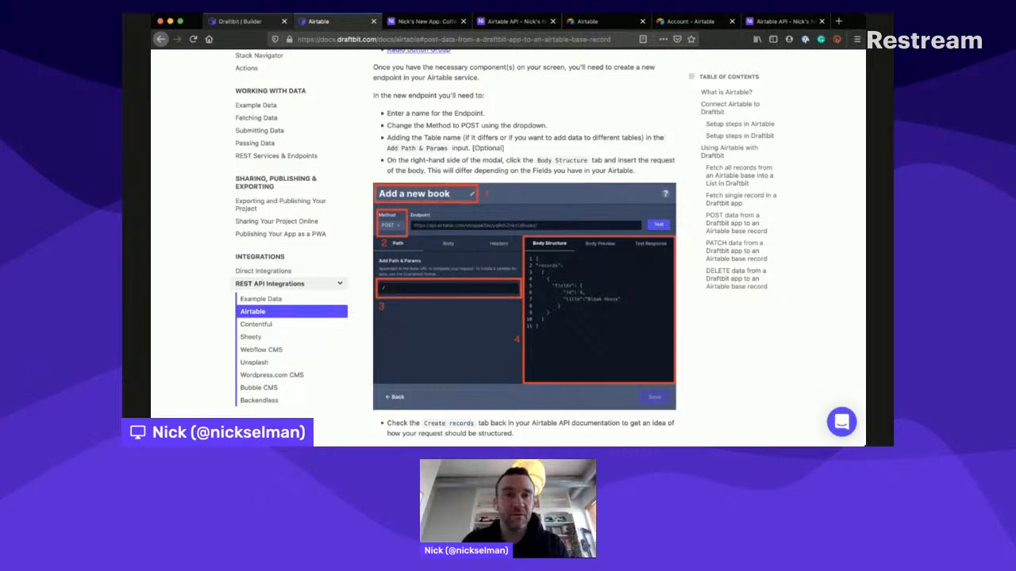
# - In the builder, create a new endpoint named "Rate New Coffee" in the Coffee Airtable service and set its method to POST
pyautogui.click(238, 22)
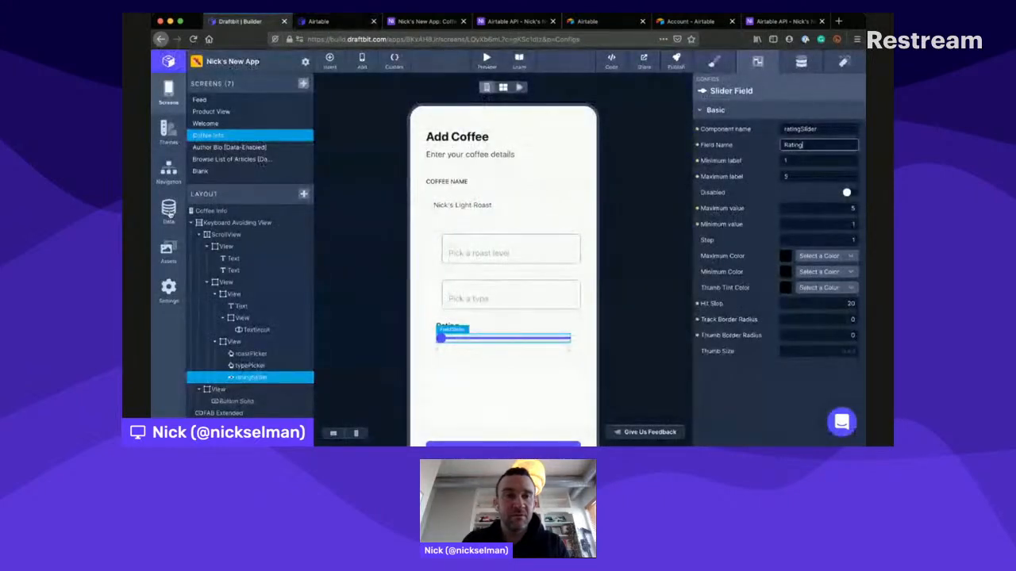
pyautogui.click(168, 208)
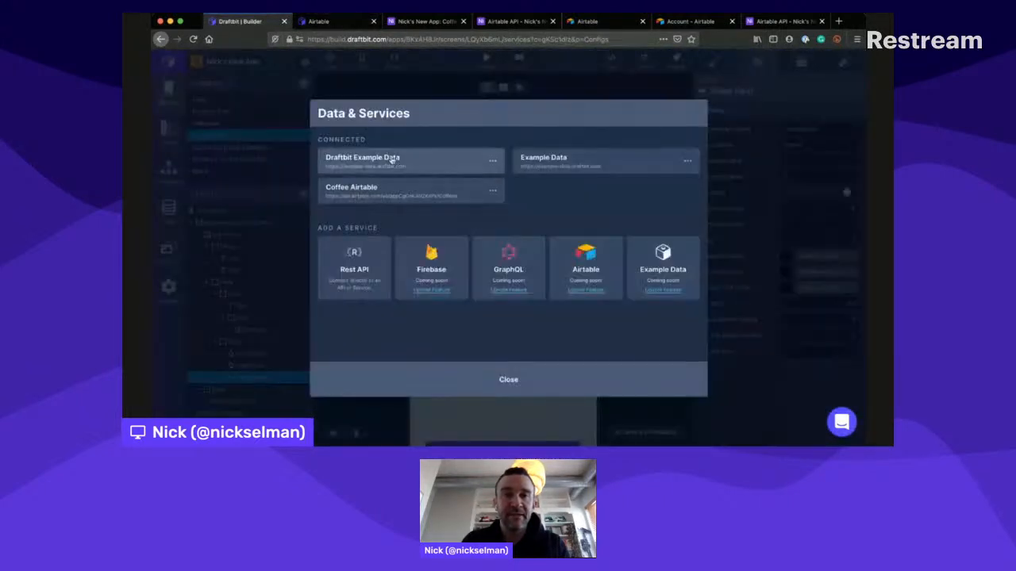
pyautogui.click(373, 188)
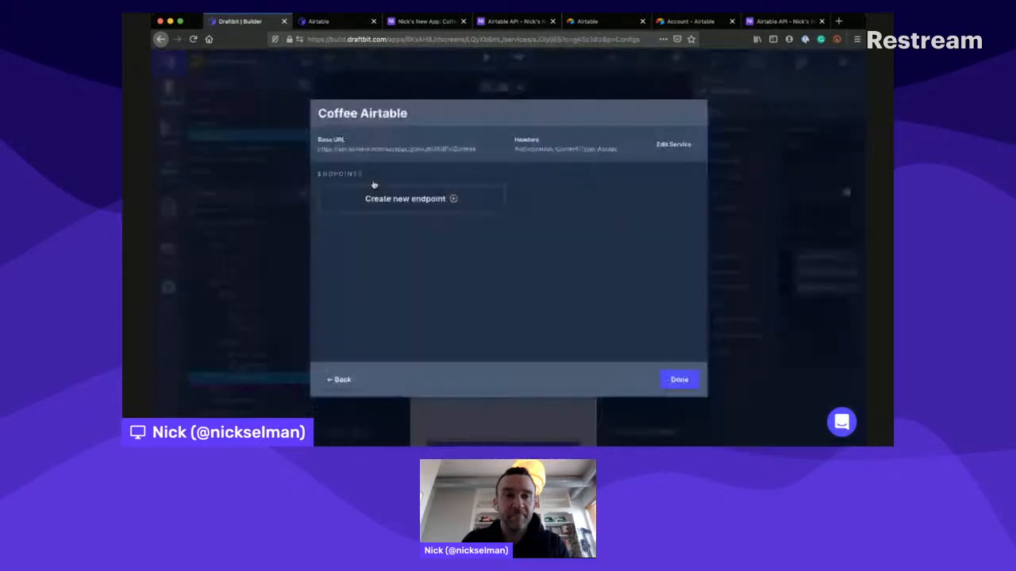
pyautogui.click(426, 197)
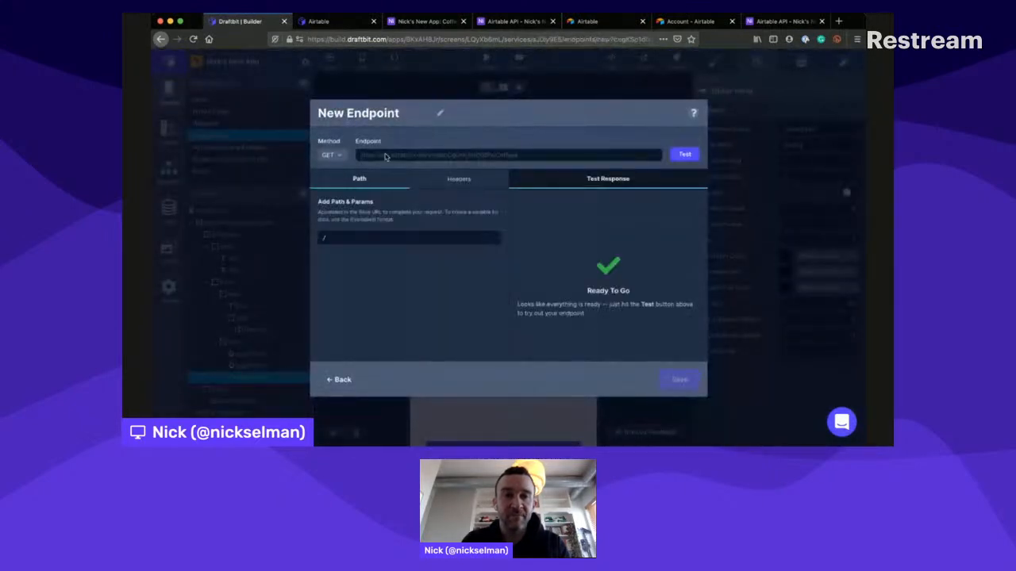
pyautogui.tripleClick(358, 99)
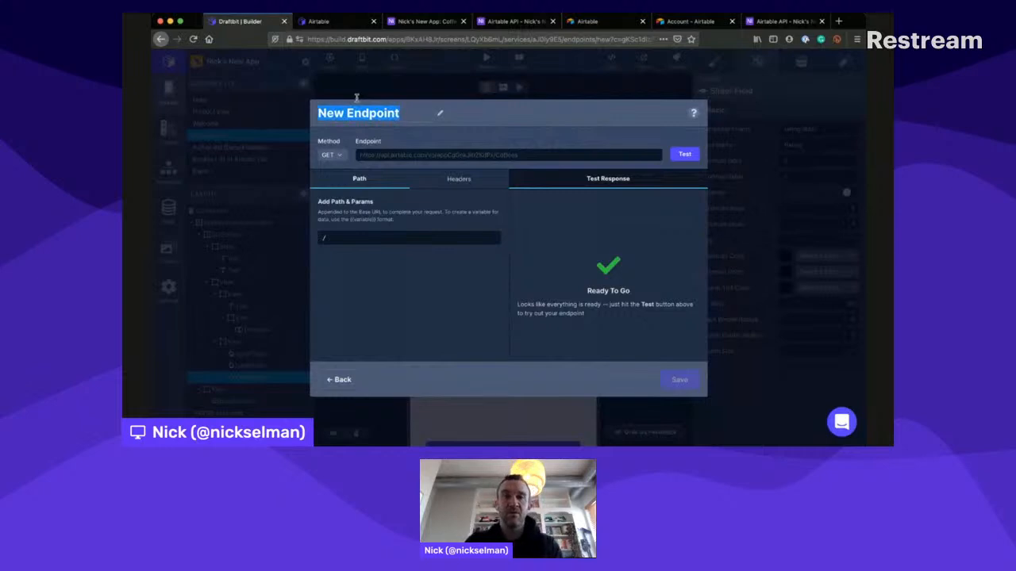
pyautogui.write('Rate N')
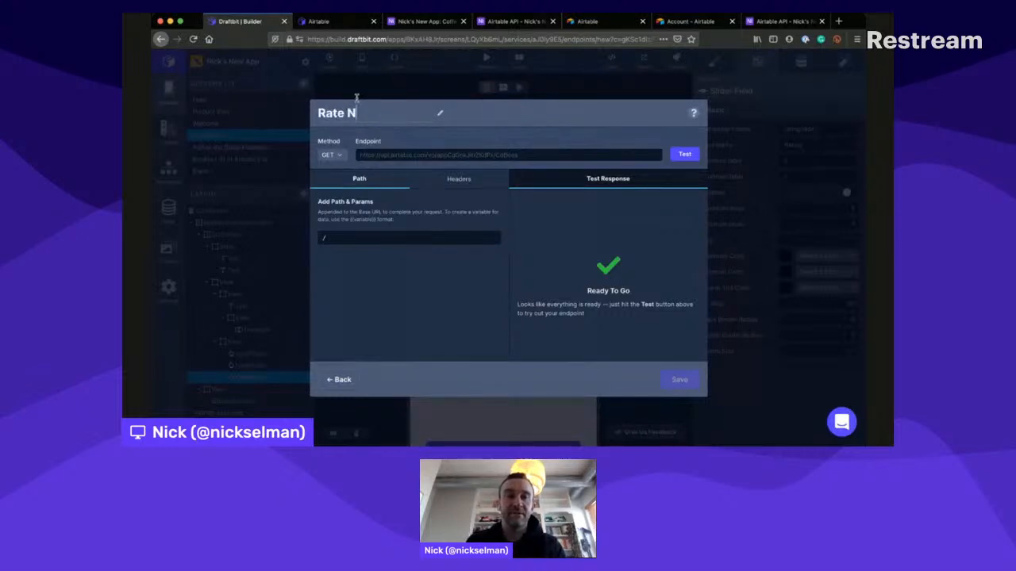
pyautogui.write('ew Coffee')
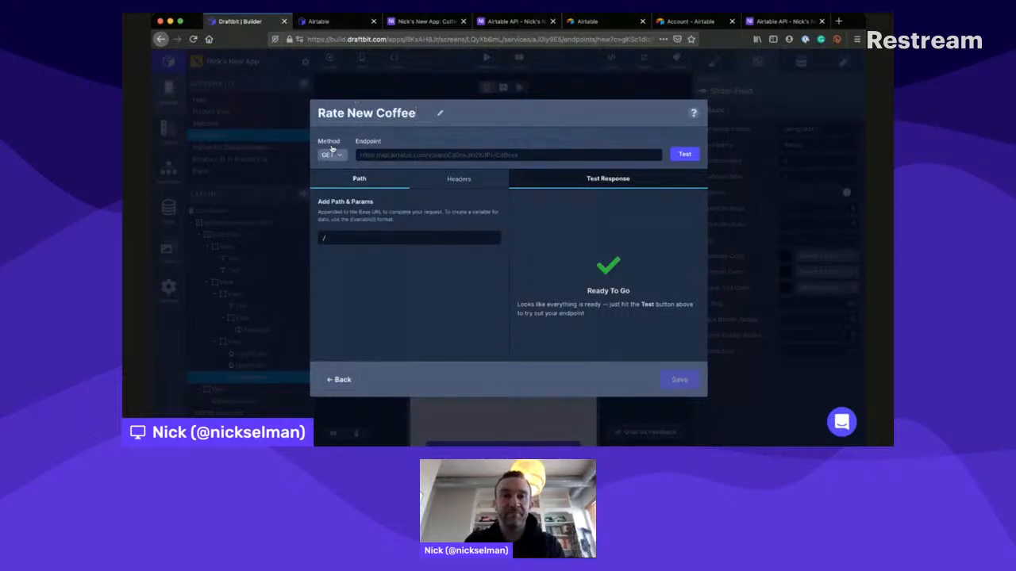
pyautogui.click(332, 154)
pyautogui.click(330, 186)
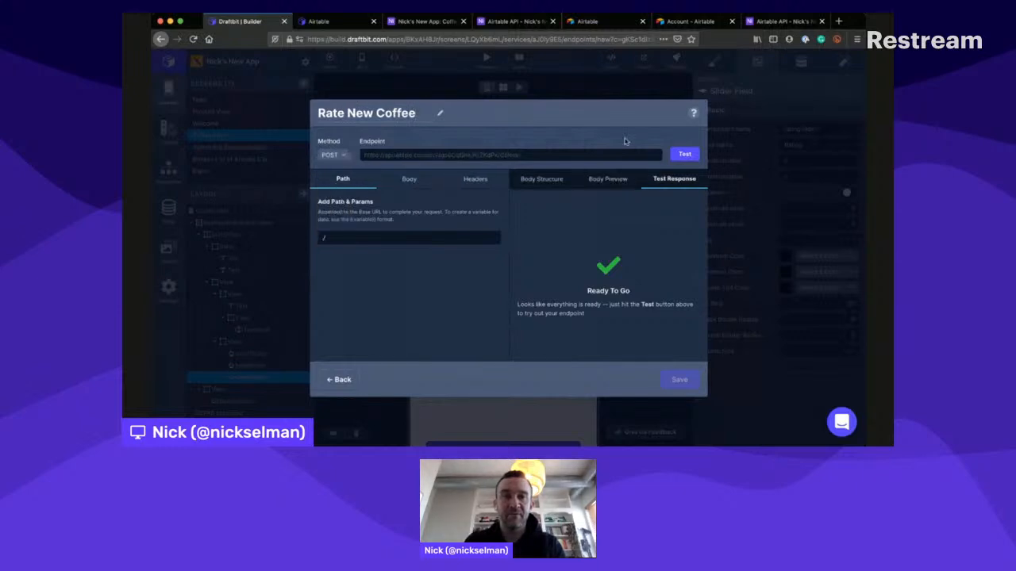
# - Test the Rate New Coffee endpoint and view its body structure
pyautogui.click(685, 154)
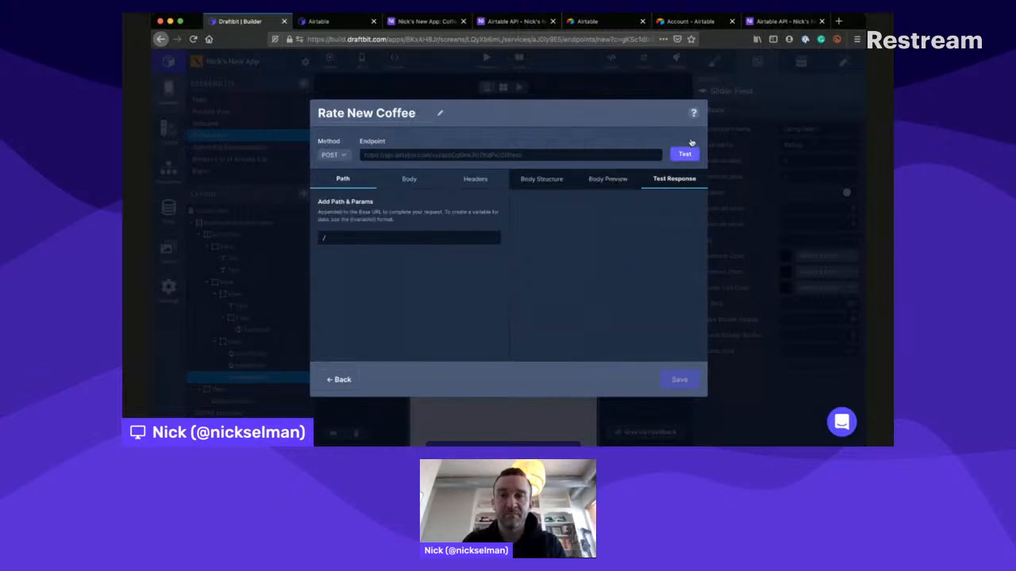
pyautogui.click(538, 178)
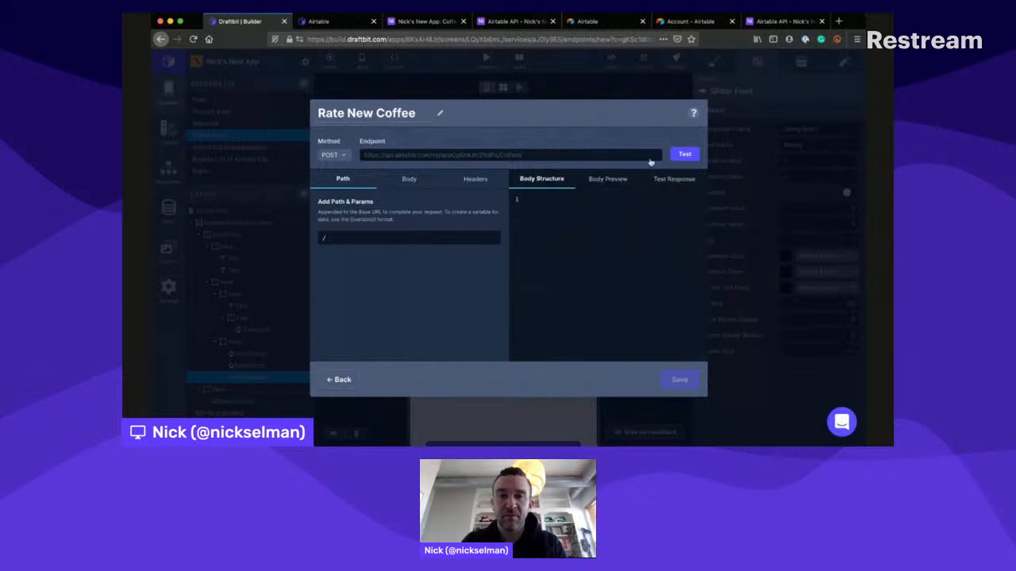
pyautogui.click(687, 153)
pyautogui.click(552, 176)
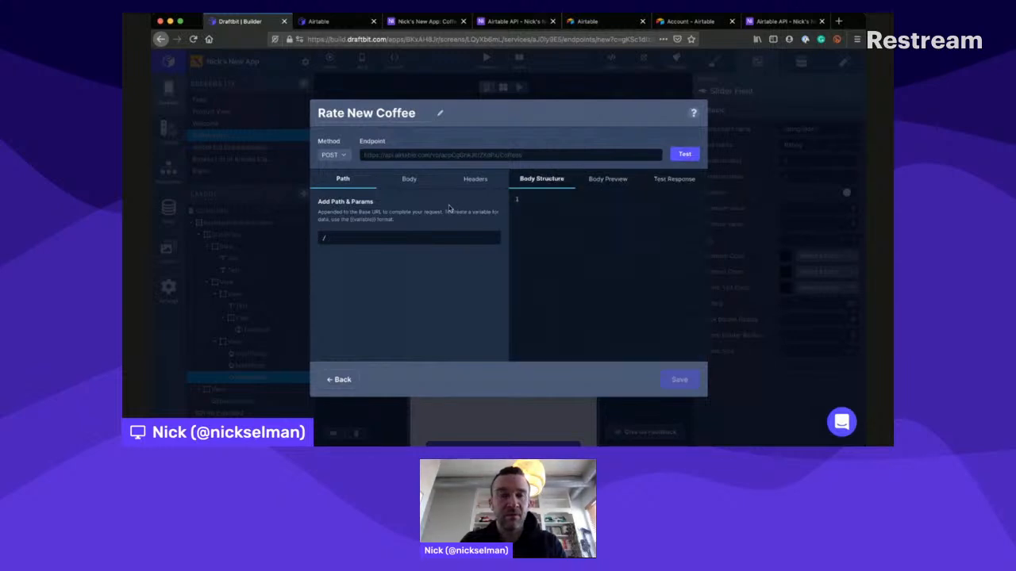
# - Examine the guide's body structure example for the POST endpoint and its note on the Create records documentation
pyautogui.click(326, 22)
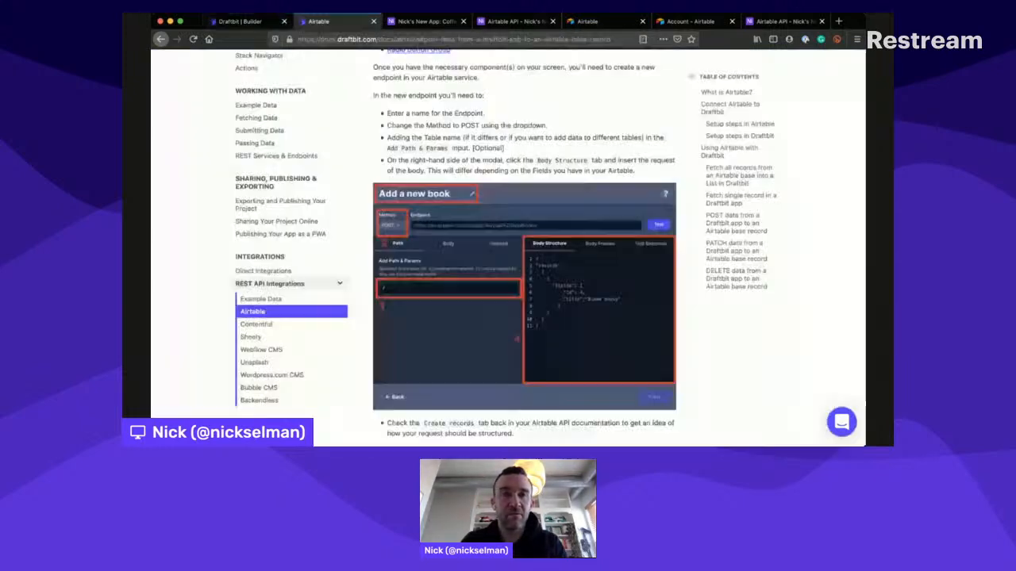
pyautogui.scroll(-1, 418, 167)
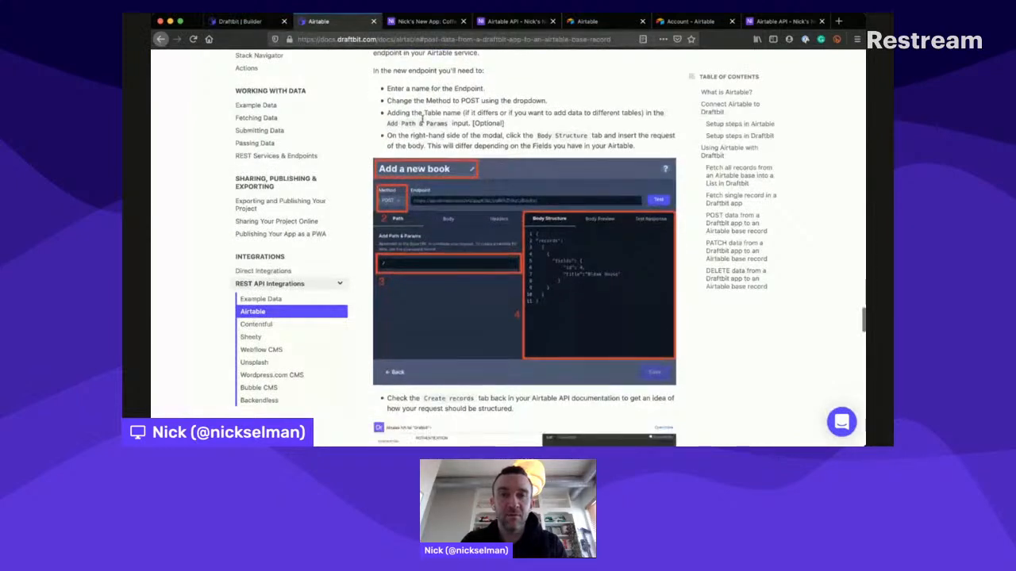
pyautogui.scroll(-1, 421, 116)
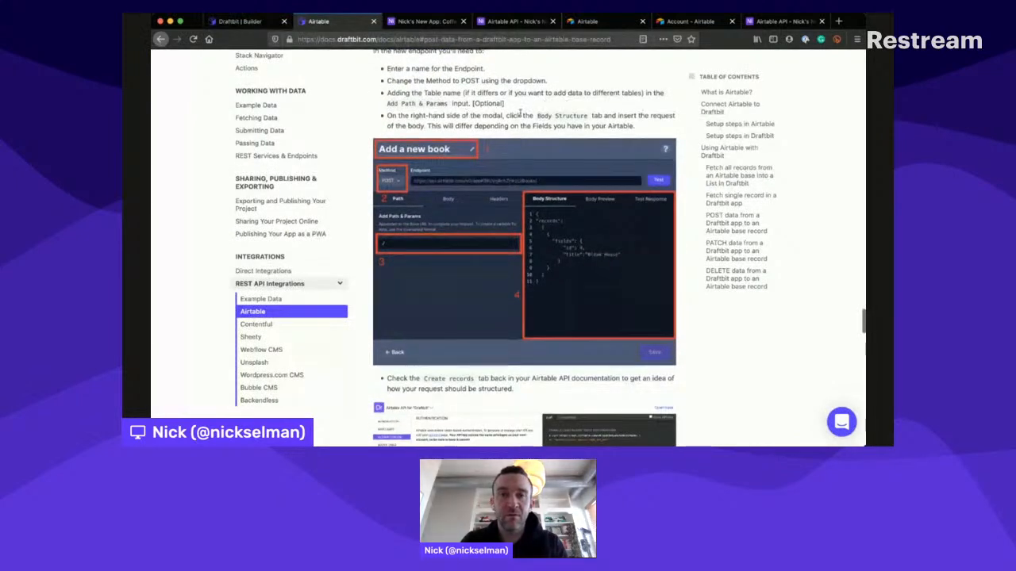
pyautogui.scroll(-1, 520, 114)
pyautogui.scroll(-2, 520, 113)
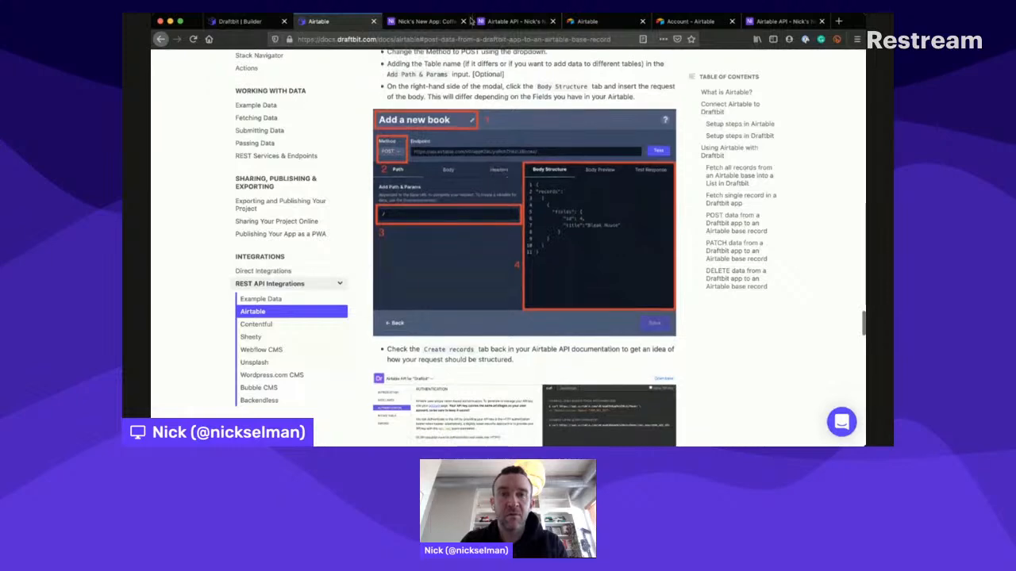
# - Examine the Create Coffees records section of the Airtable API documentation, including its example request and response
pyautogui.click(512, 22)
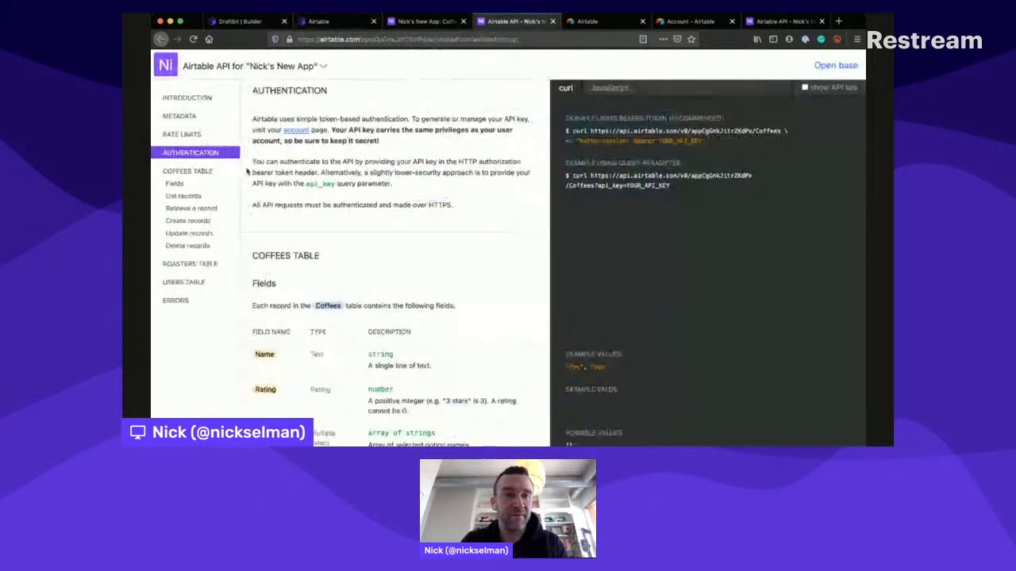
pyautogui.click(189, 174)
pyautogui.click(185, 194)
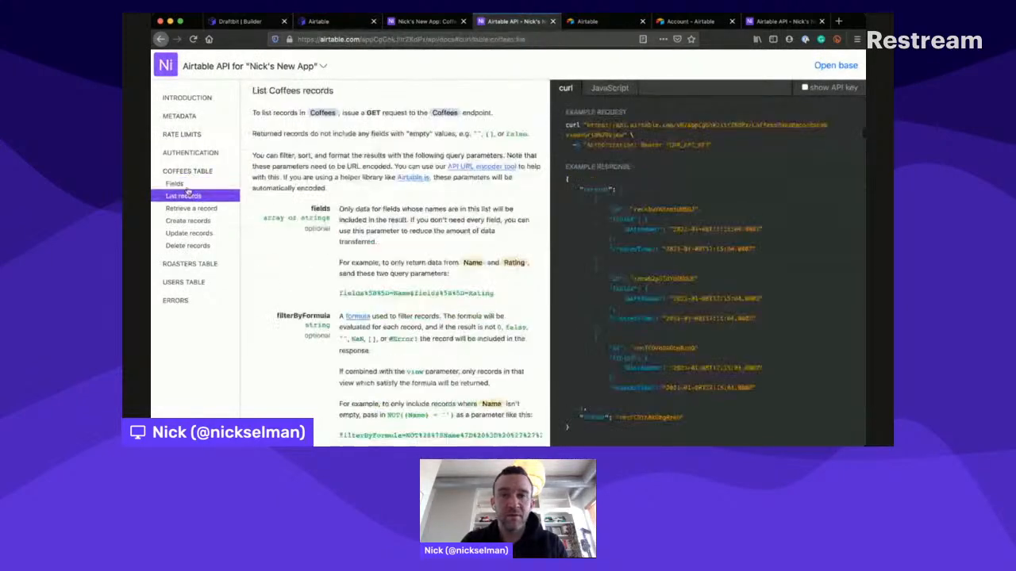
pyautogui.scroll(-3, 636, 207)
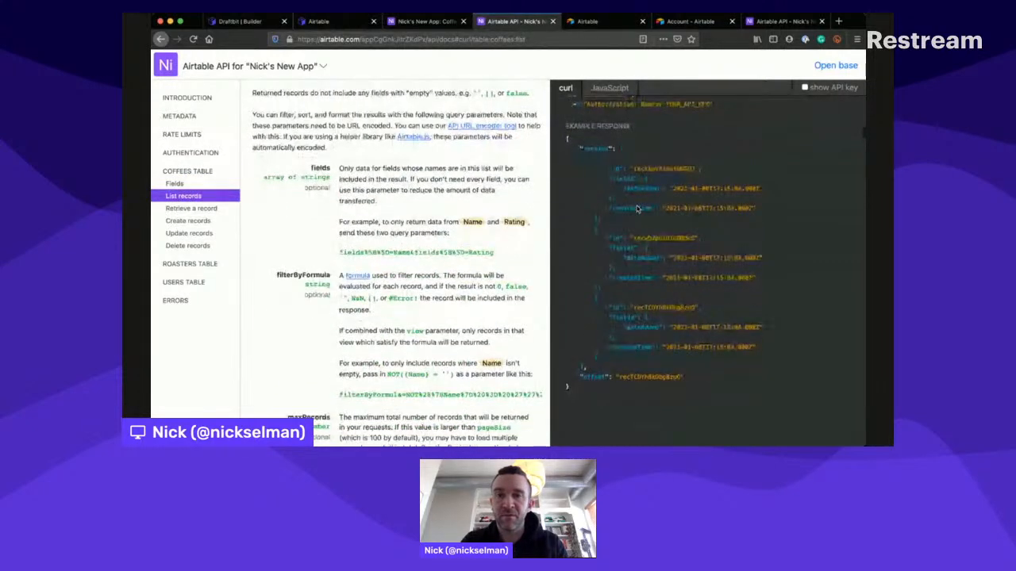
pyautogui.scroll(-15, 637, 208)
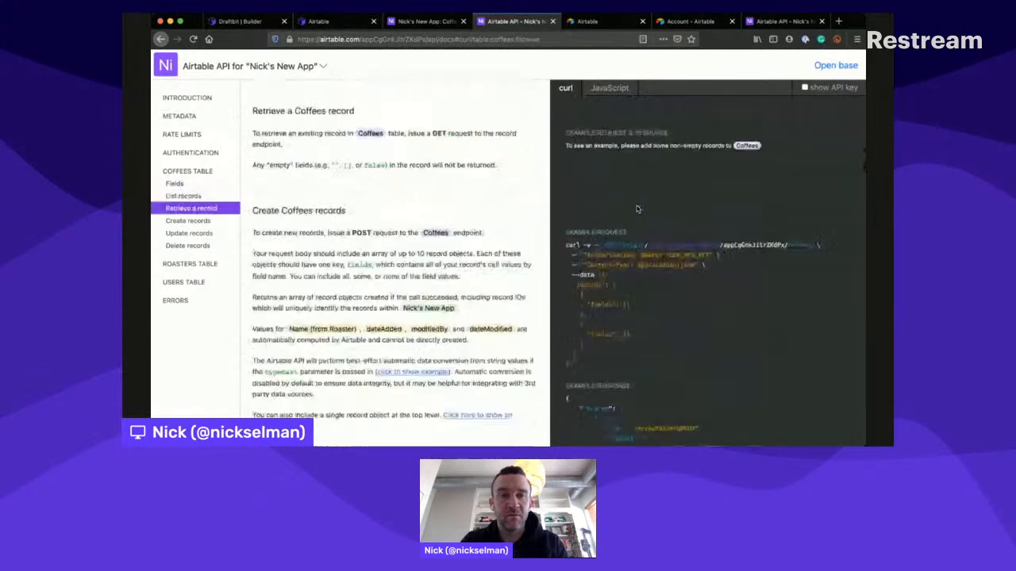
pyautogui.scroll(-6, 636, 209)
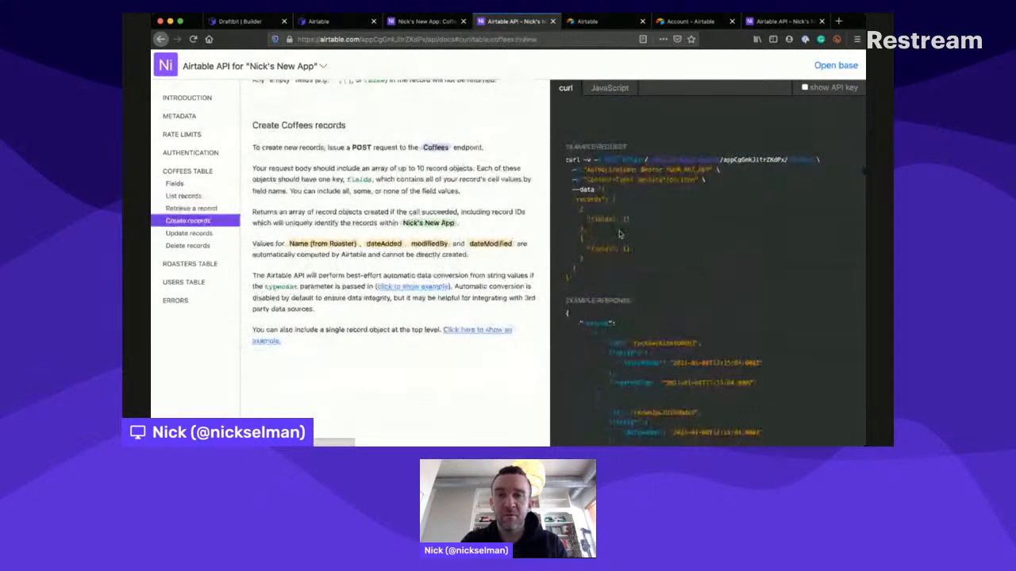
pyautogui.scroll(-8, 620, 234)
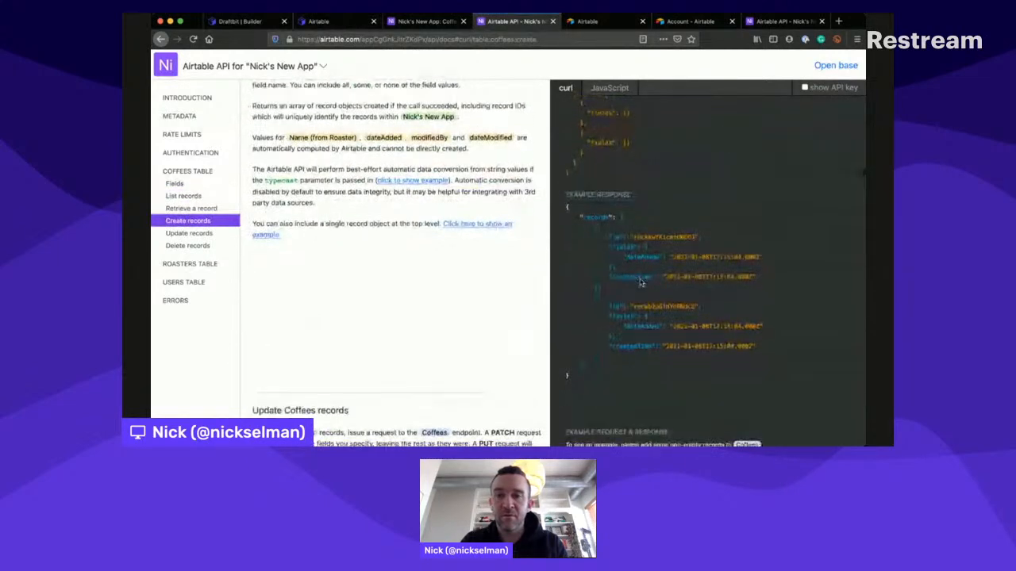
pyautogui.scroll(-4, 636, 222)
pyautogui.scroll(7, 624, 227)
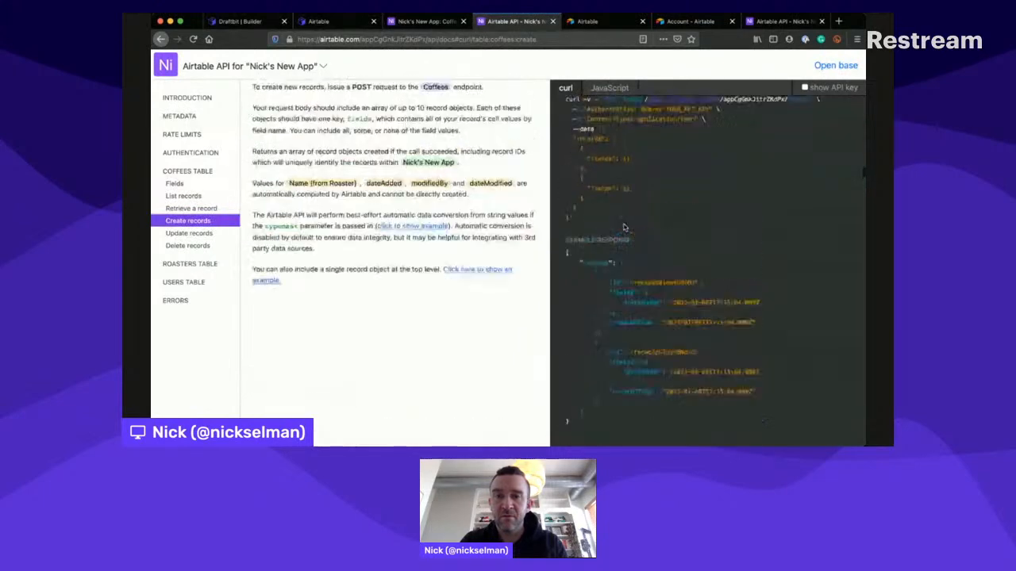
pyautogui.scroll(3, 624, 227)
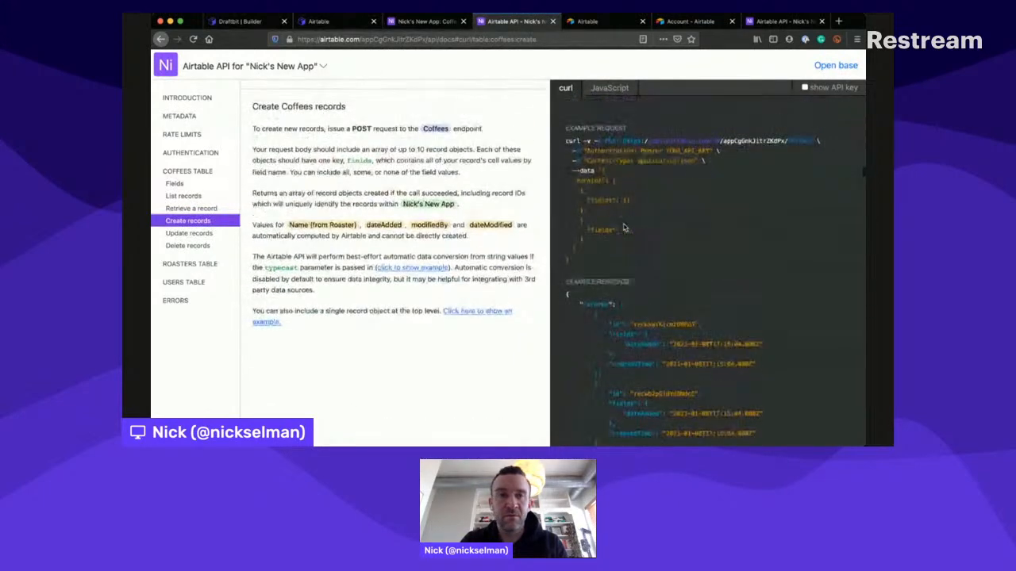
pyautogui.scroll(-8, 624, 228)
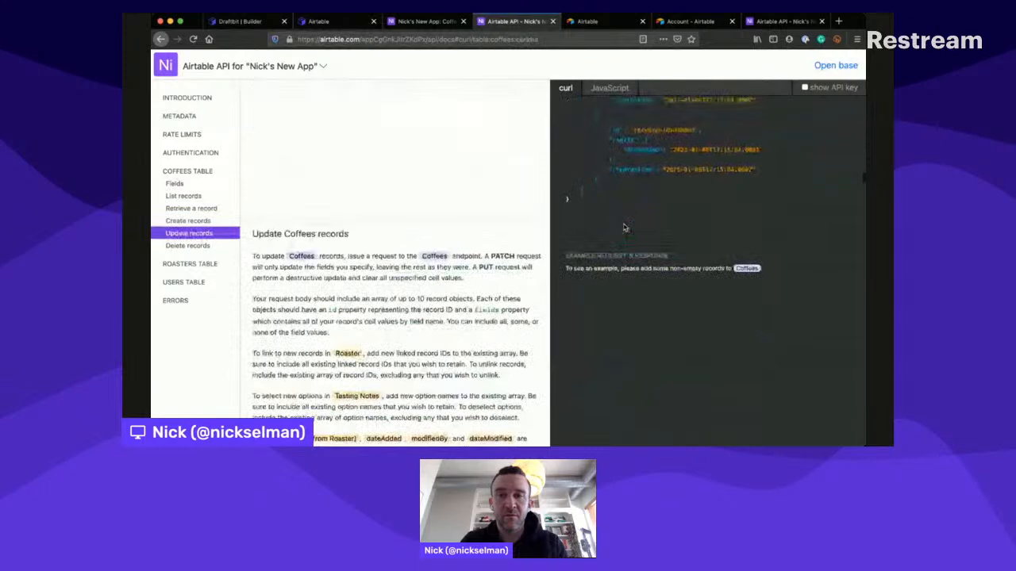
pyautogui.scroll(-3, 623, 228)
pyautogui.scroll(7, 624, 228)
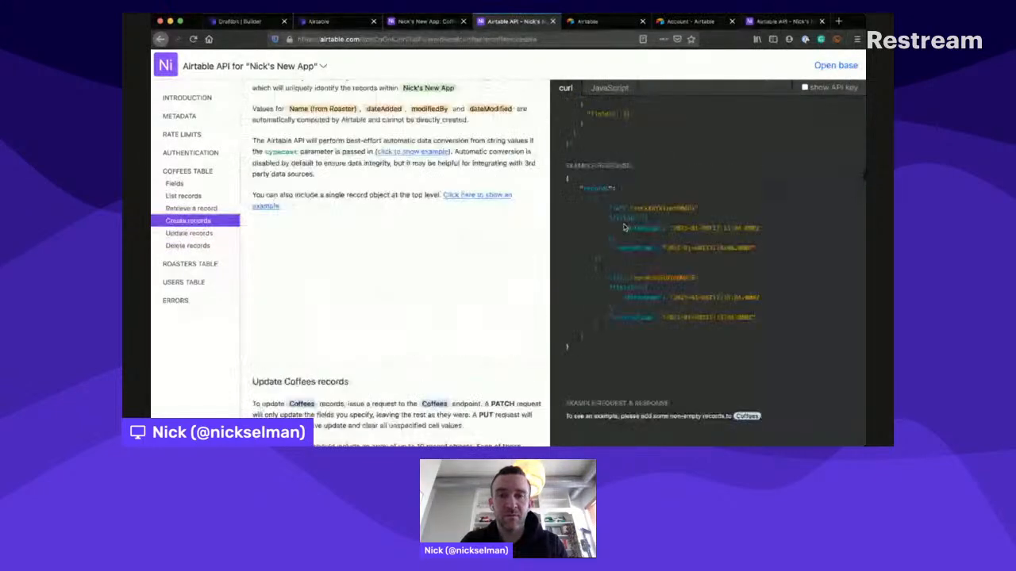
pyautogui.scroll(4, 623, 228)
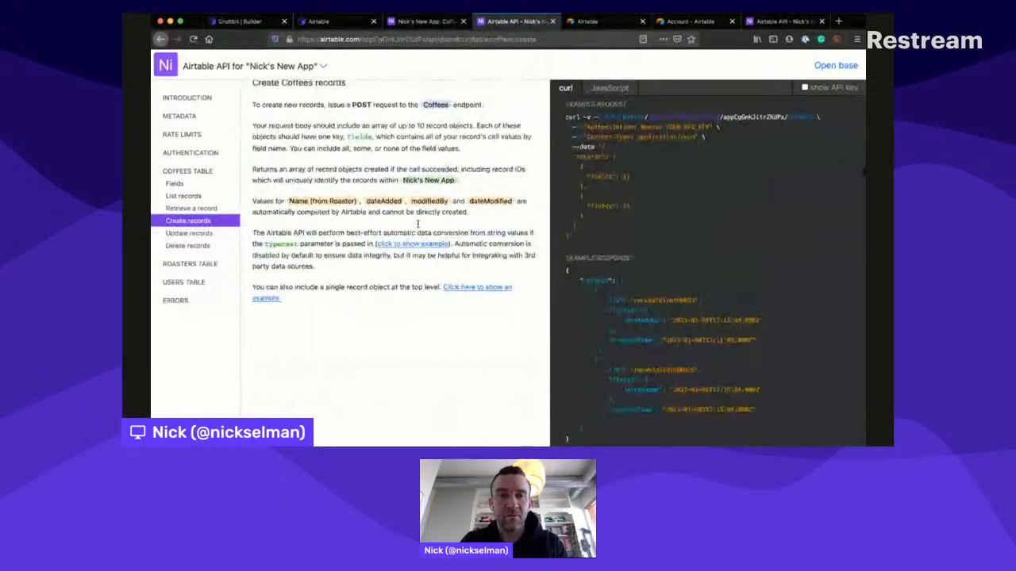
pyautogui.scroll(2, 467, 197)
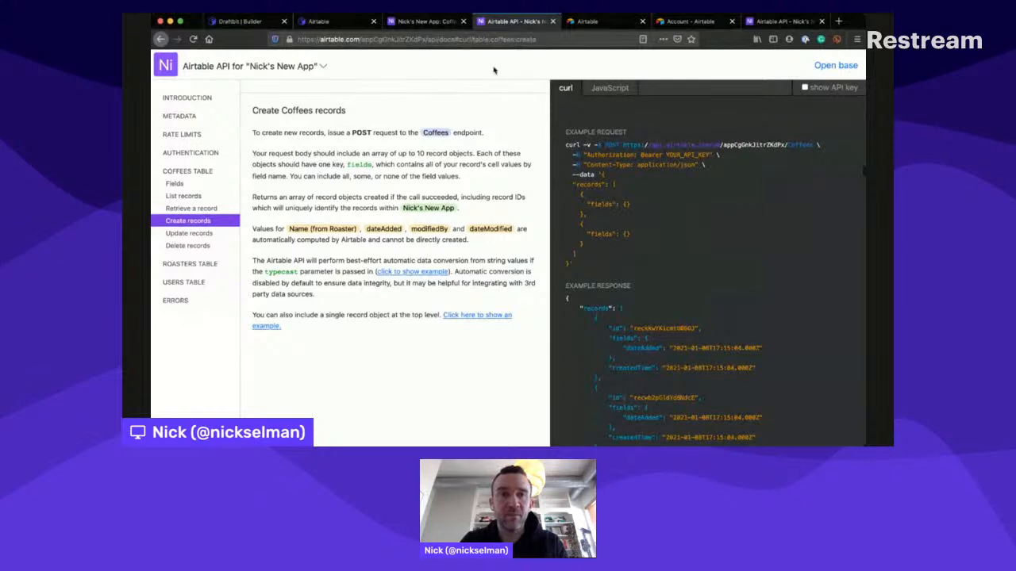
# - Compare the guide's POST body example with the Rate New Coffee endpoint setup and the API documentation's example request
pyautogui.click(333, 22)
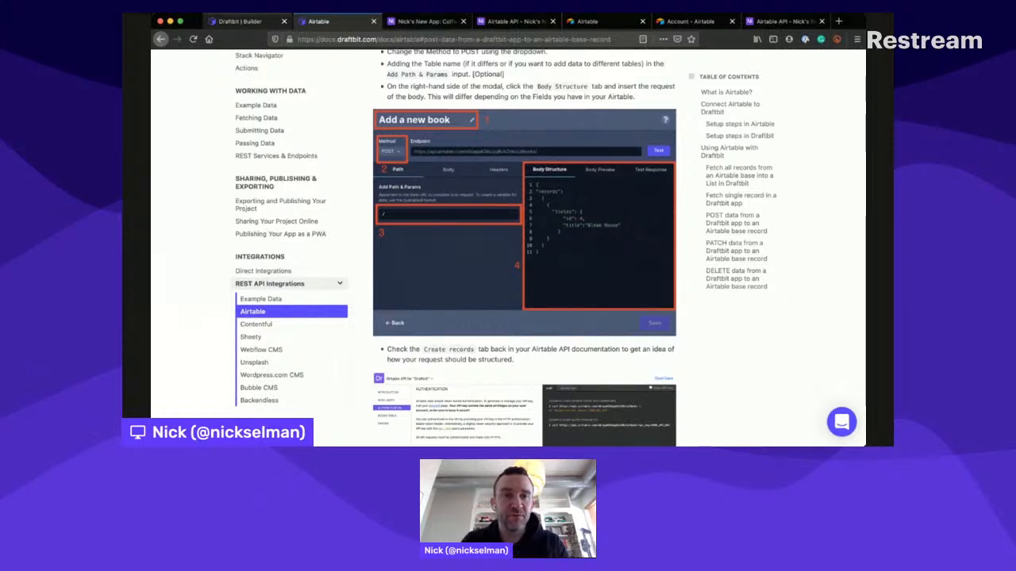
pyautogui.click(242, 21)
pyautogui.click(387, 238)
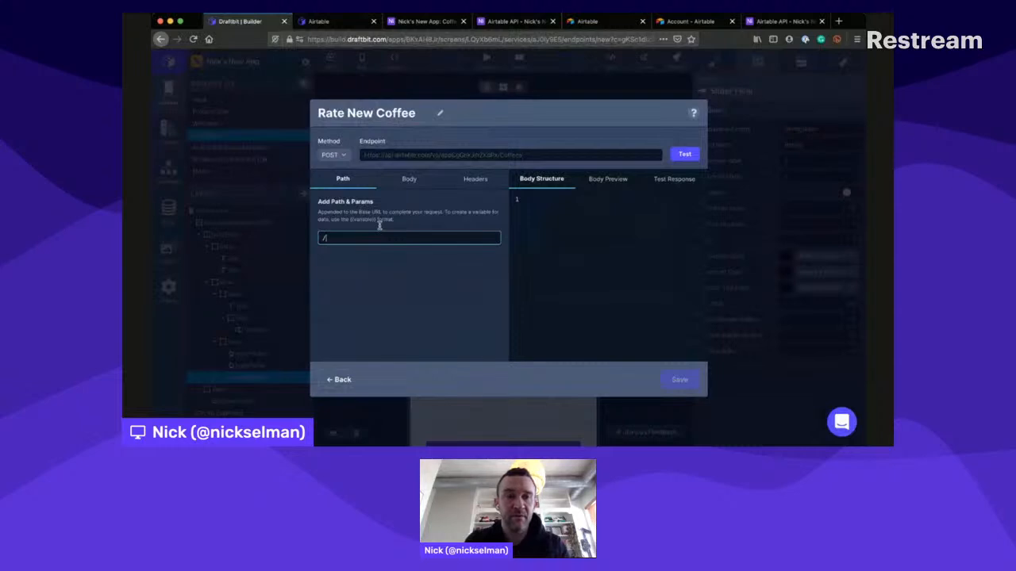
pyautogui.click(512, 21)
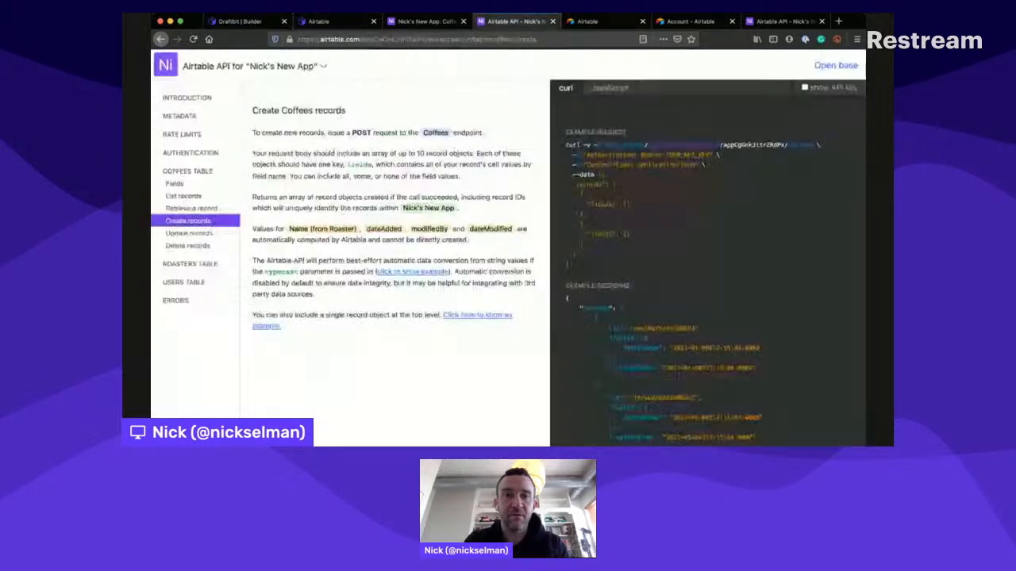
pyautogui.click(425, 22)
pyautogui.click(332, 21)
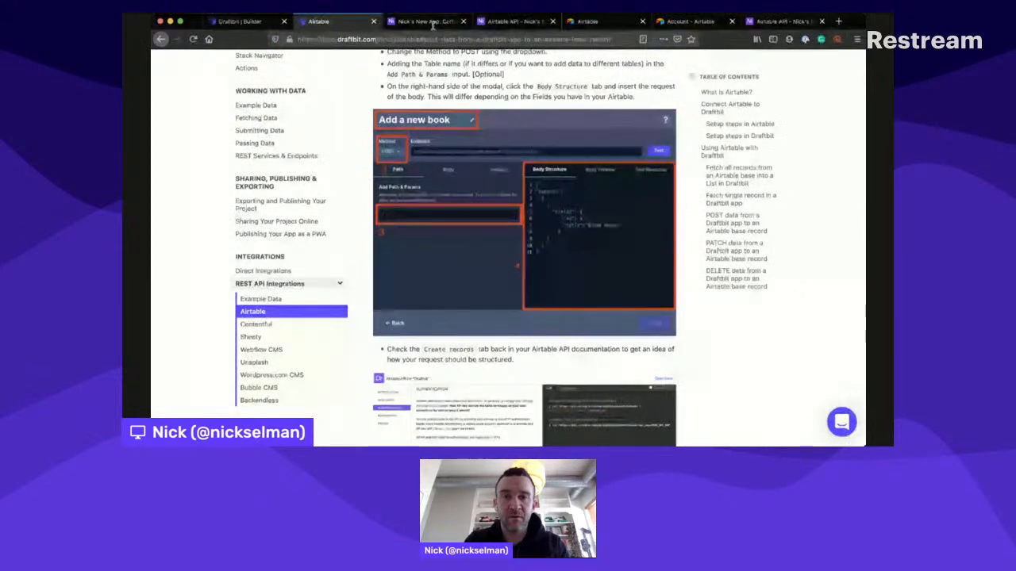
pyautogui.click(449, 19)
pyautogui.click(504, 21)
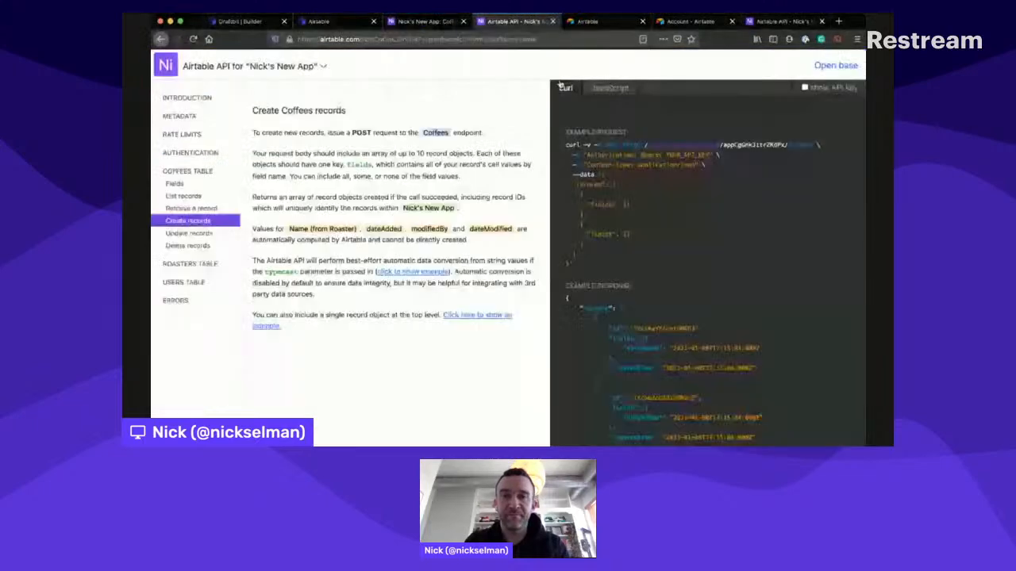
# - Copy the JSON data body from the Create records example request and paste it into the Rate New Coffee endpoint's body structure
pyautogui.moveTo(573, 182); pyautogui.dragTo(595, 248)
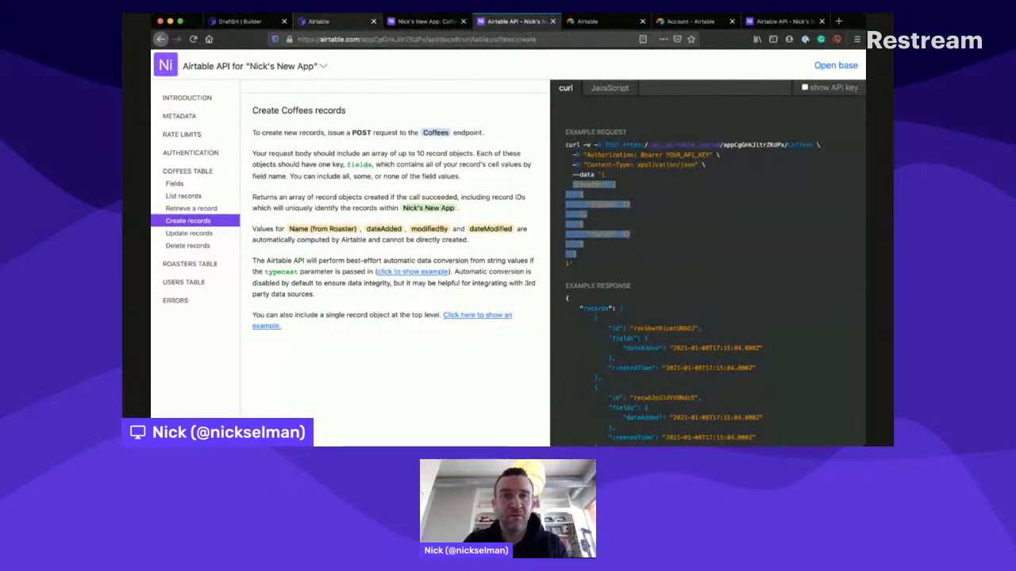
pyautogui.click(325, 21)
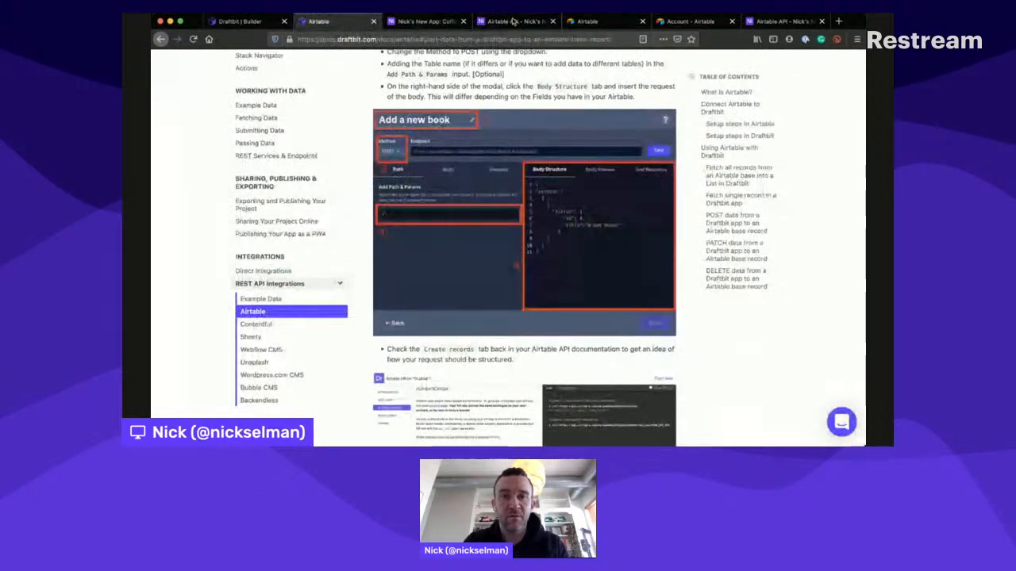
pyautogui.click(513, 21)
pyautogui.click(605, 168)
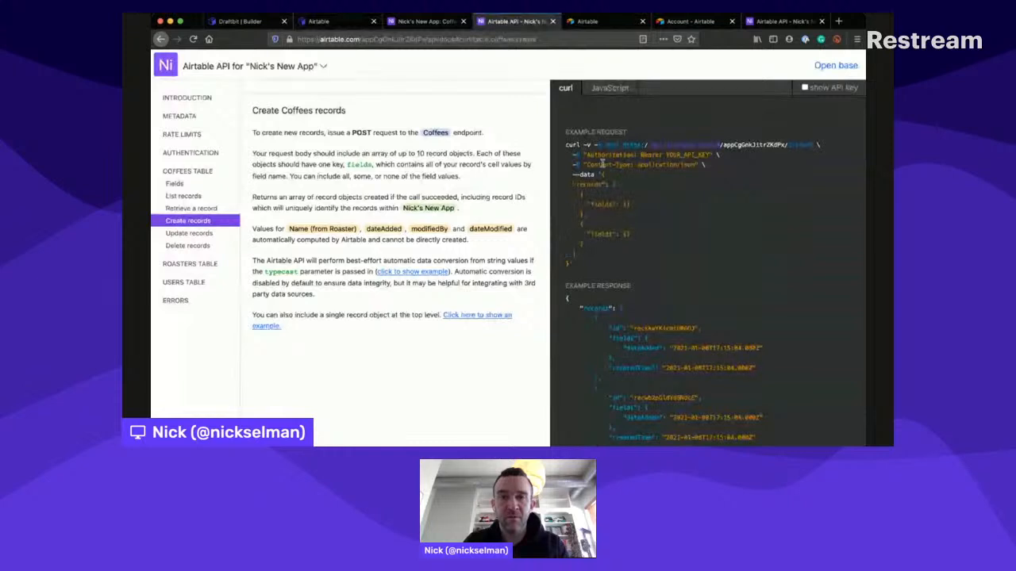
pyautogui.moveTo(567, 183); pyautogui.dragTo(568, 251)
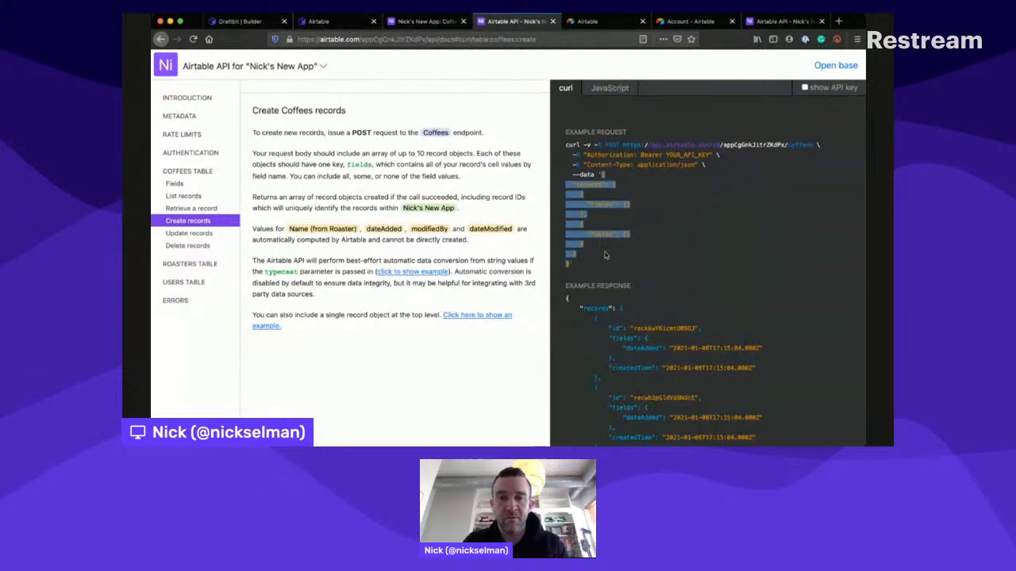
pyautogui.click(341, 22)
pyautogui.click(246, 21)
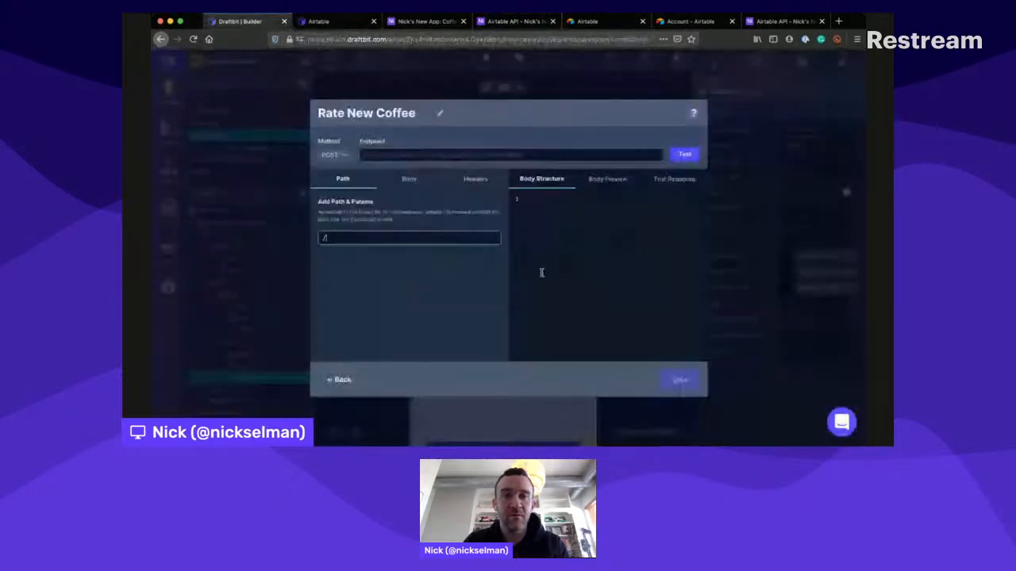
pyautogui.click(541, 200)
pyautogui.write('{   "records": [     {       "fields": {}     },     {       "fields": {}     }   ] }')
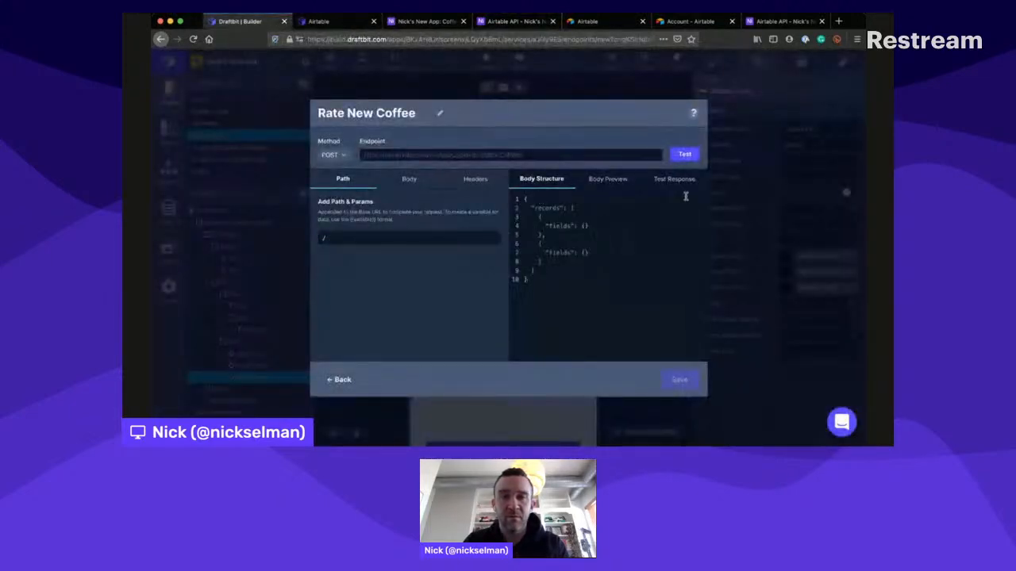
# - Test the endpoint with the pasted body and check the body against the Coffees table, API documentation and guide example
pyautogui.click(685, 148)
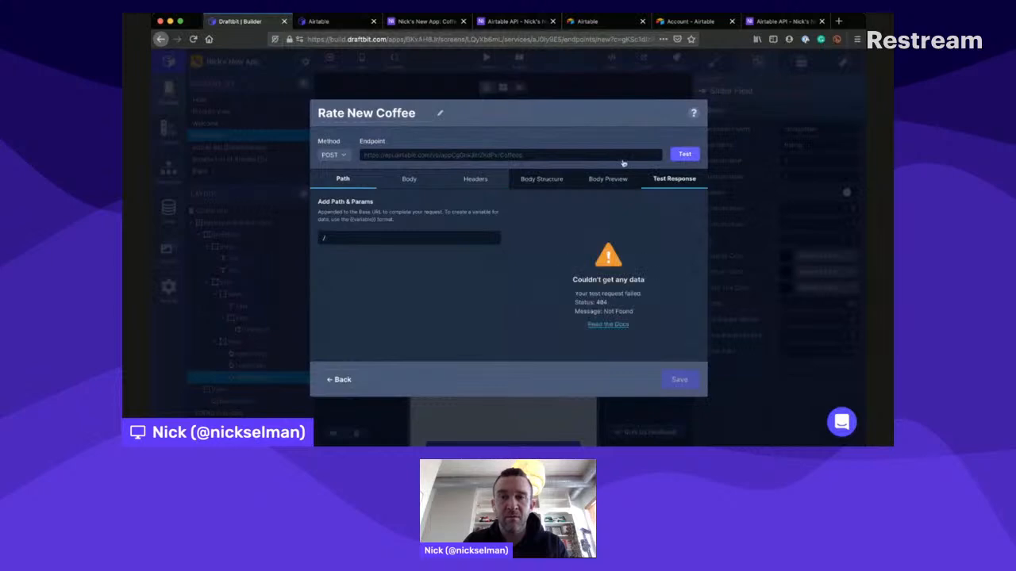
pyautogui.click(543, 178)
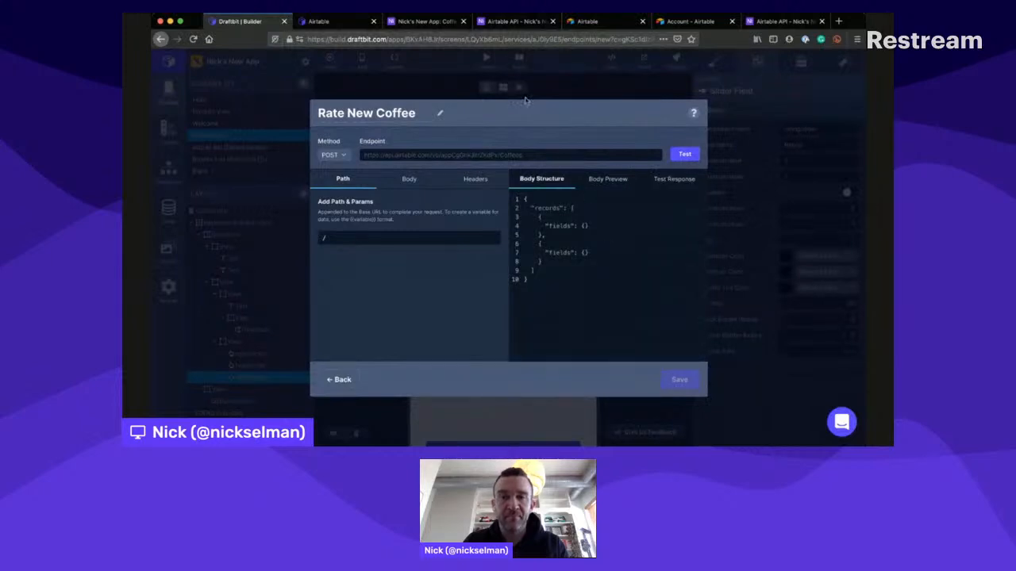
pyautogui.click(424, 22)
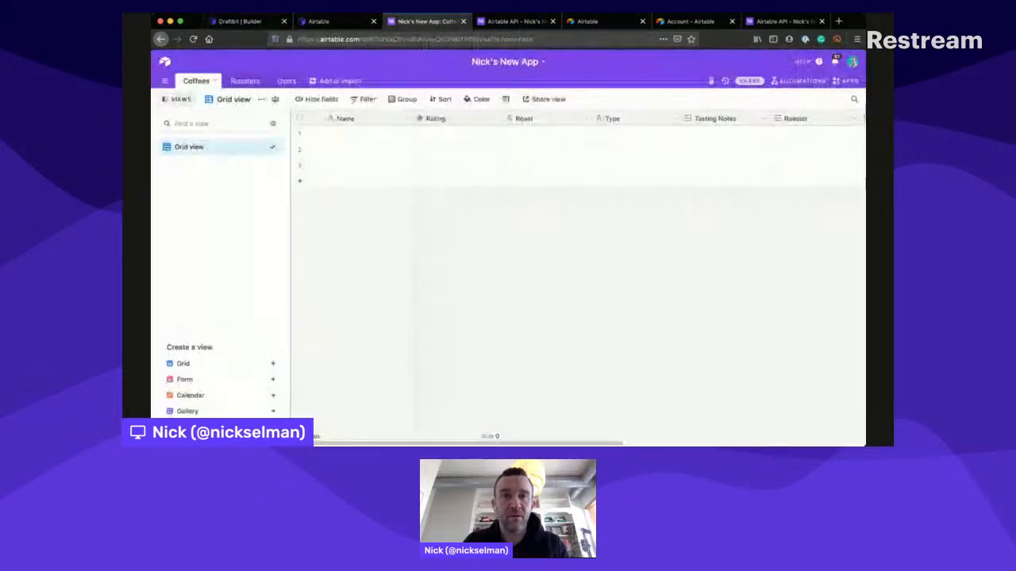
pyautogui.click(515, 21)
pyautogui.click(326, 22)
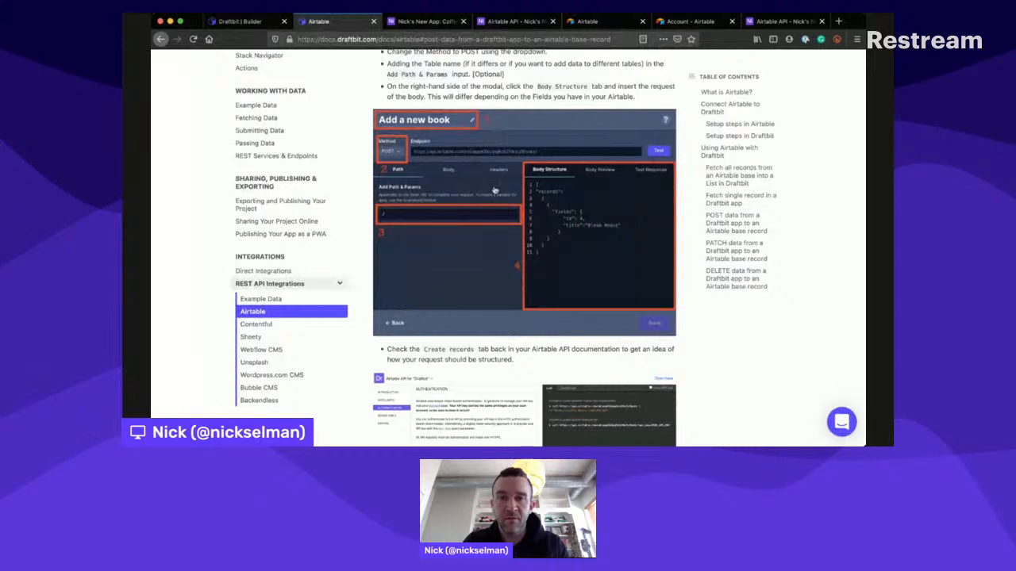
# - In the endpoint's body structure, open up blank space inside the first "fields" object and delete the second record object
pyautogui.click(242, 21)
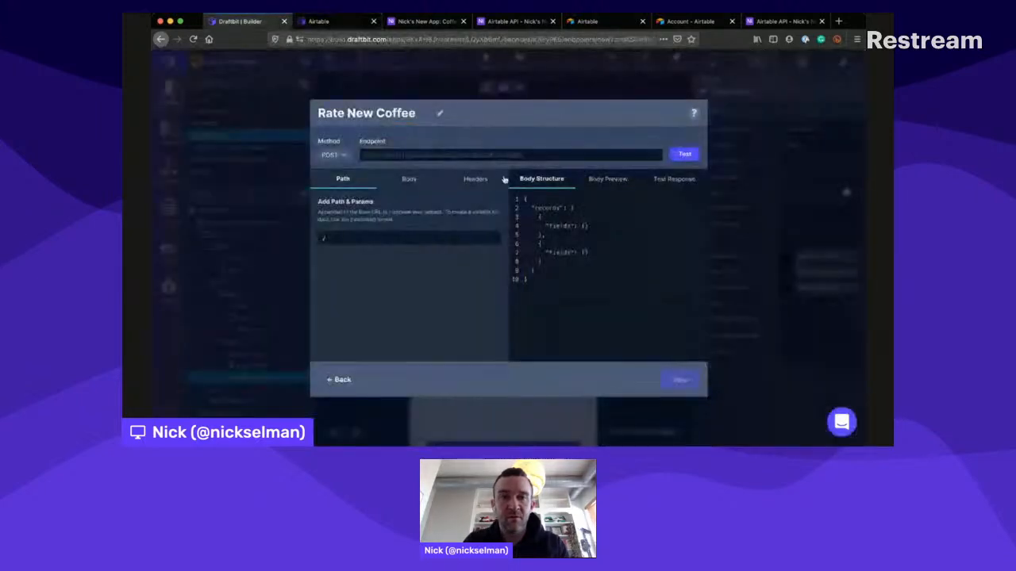
pyautogui.press('Return')
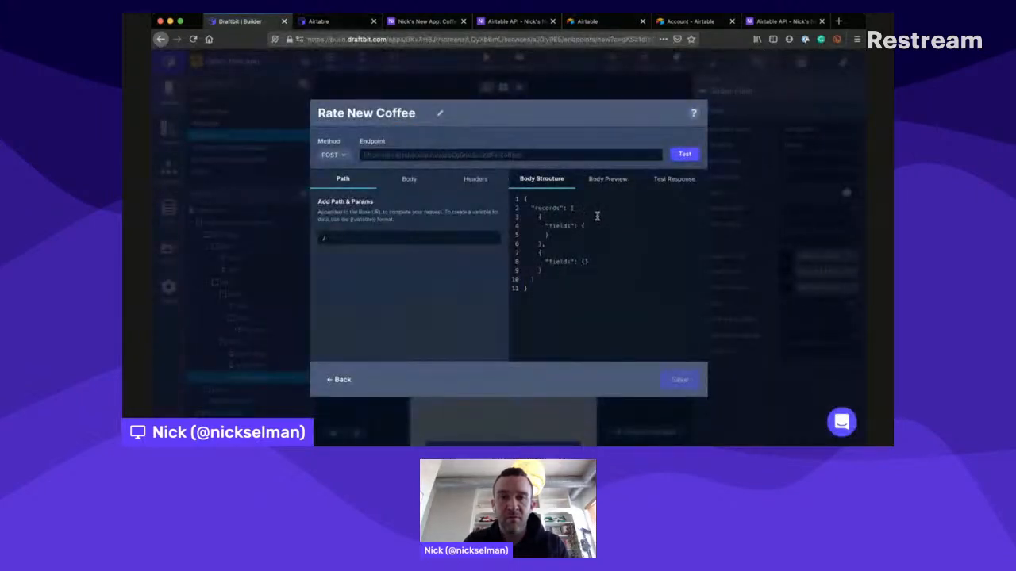
pyautogui.press('Return')
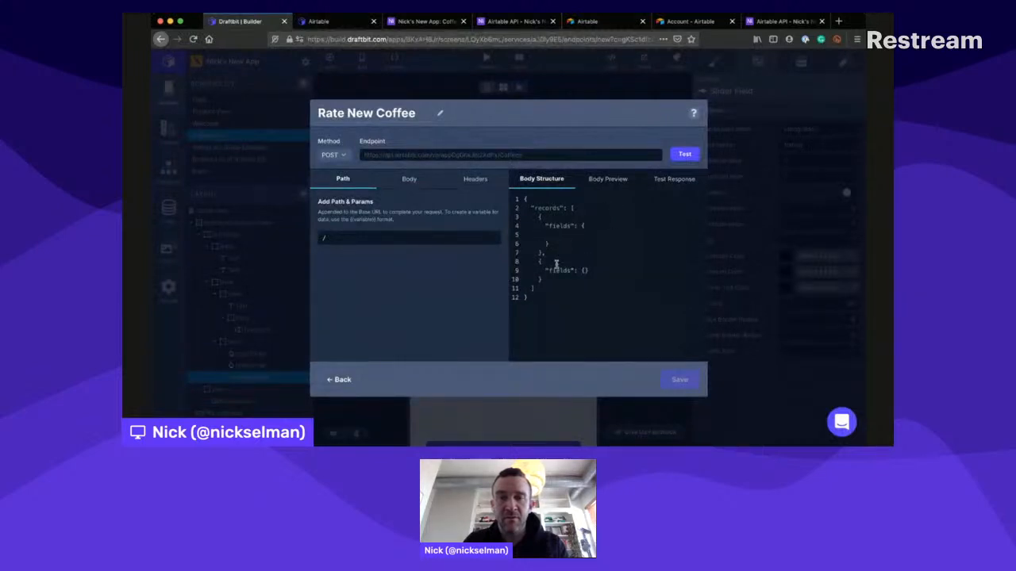
pyautogui.moveTo(547, 280); pyautogui.dragTo(516, 251)
pyautogui.press('BackSpace')
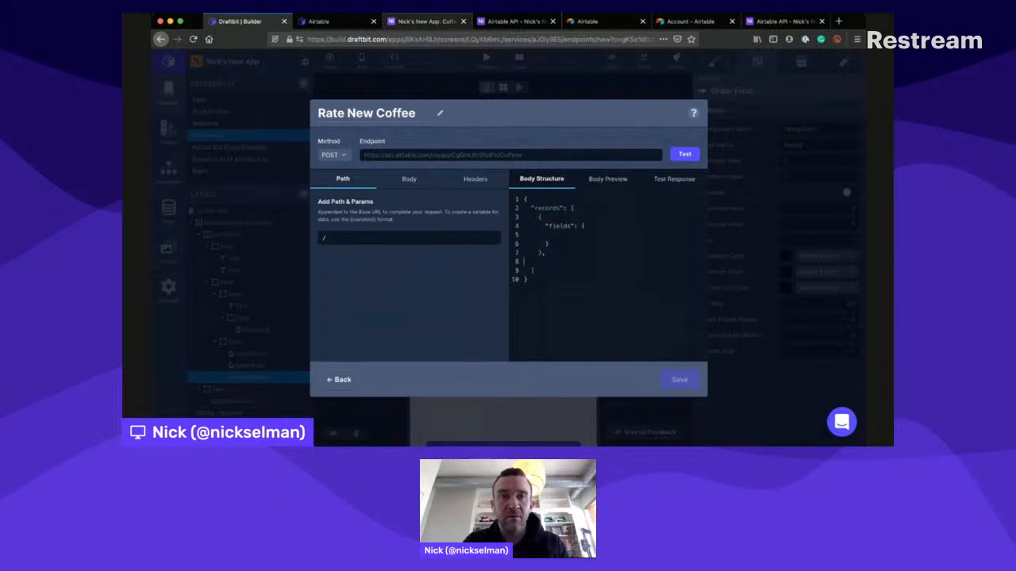
# - Check the guide's POST body example against the endpoint's body structure and leave the endpoint editor
pyautogui.click(325, 22)
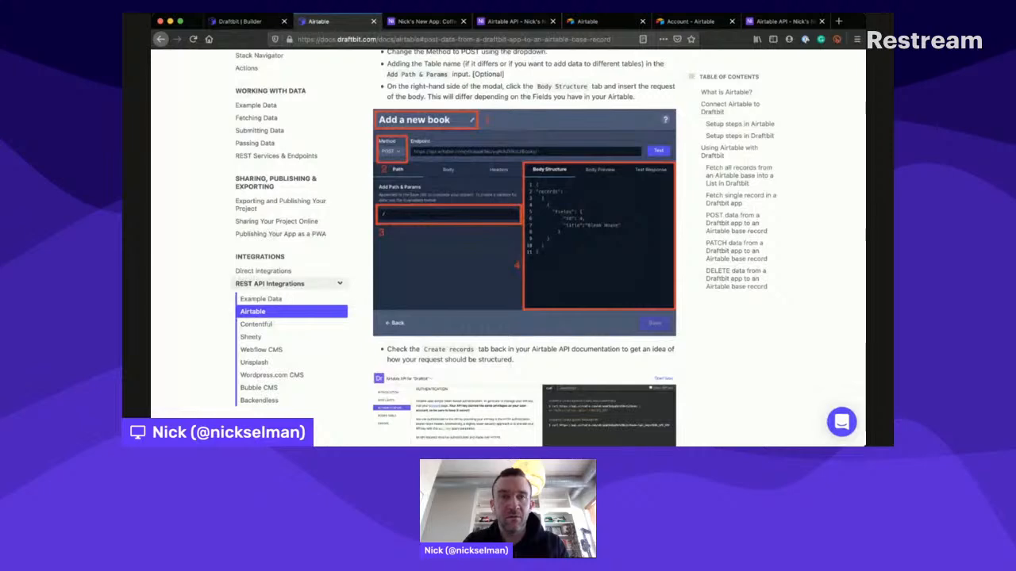
pyautogui.click(240, 21)
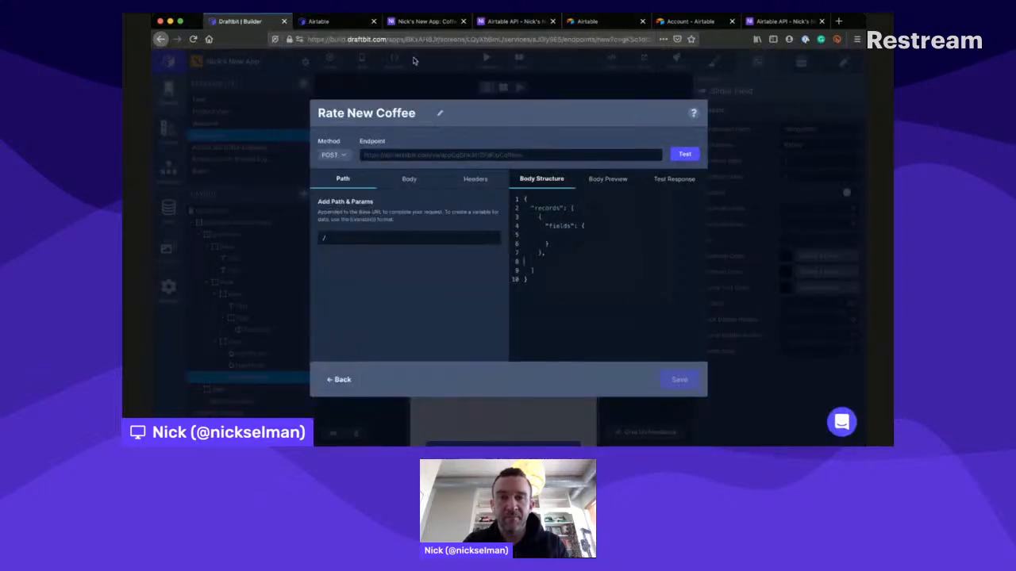
pyautogui.click(404, 50)
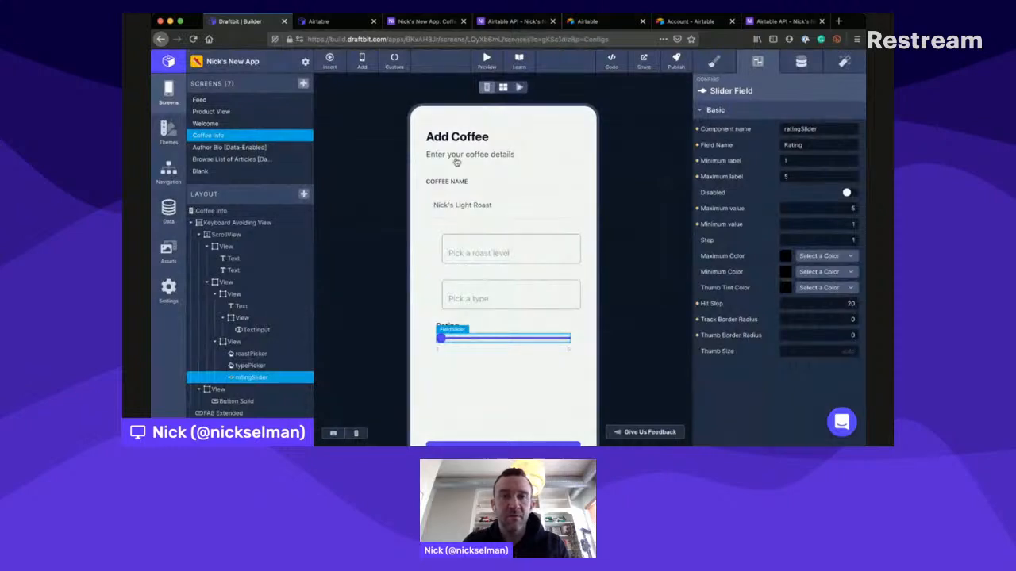
# - In the Coffee Airtable service, create a new endpoint named Rate New Coffee with the POST method
pyautogui.click(169, 207)
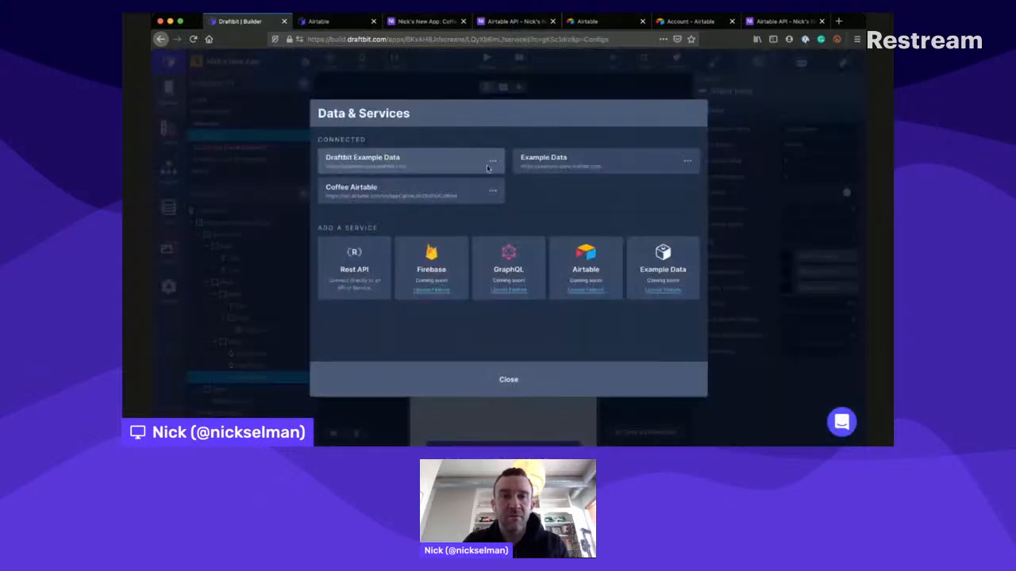
pyautogui.click(391, 189)
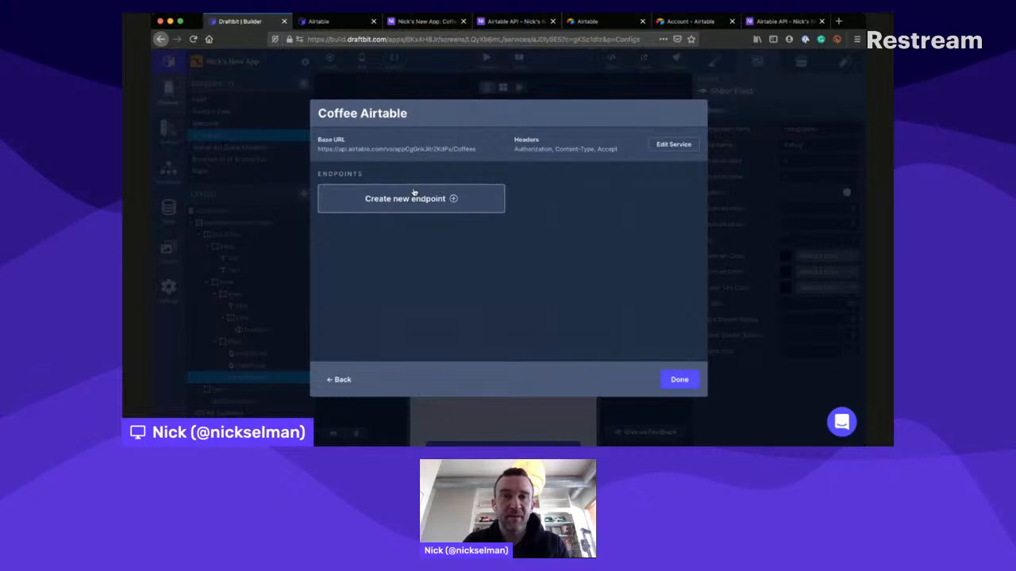
pyautogui.click(462, 198)
pyautogui.click(358, 101)
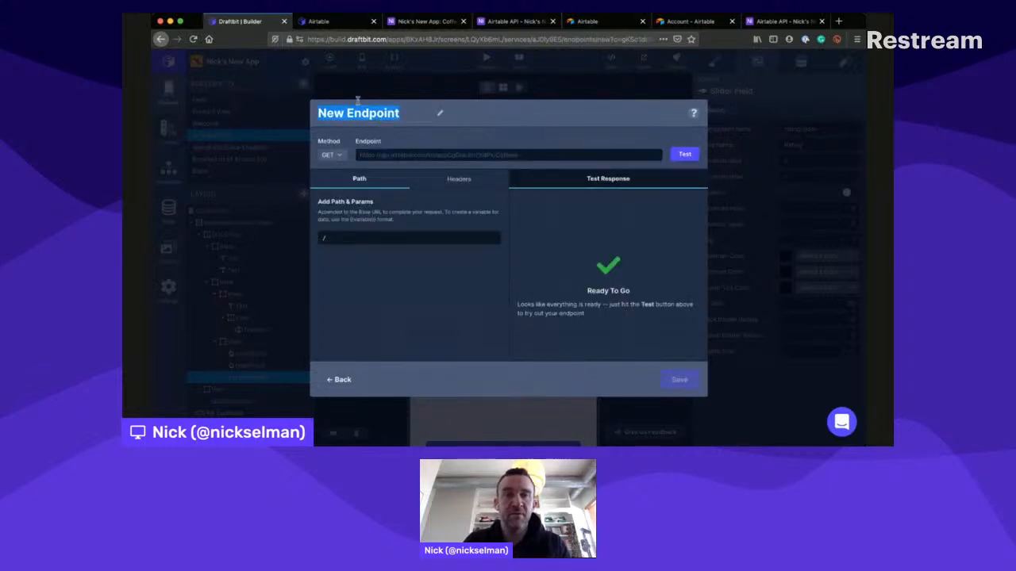
pyautogui.write('Rate New Coffee')
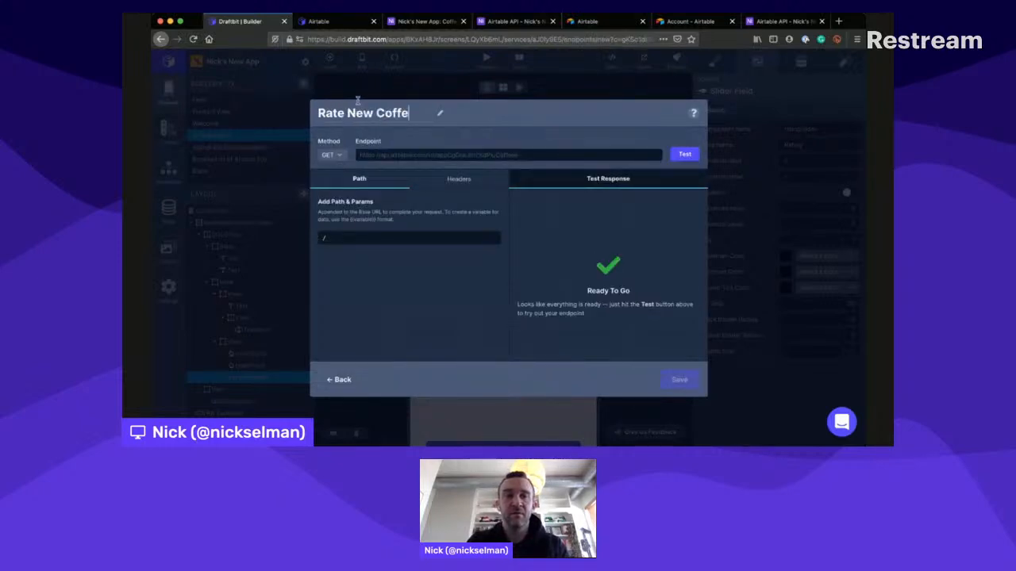
pyautogui.click(332, 155)
pyautogui.click(329, 188)
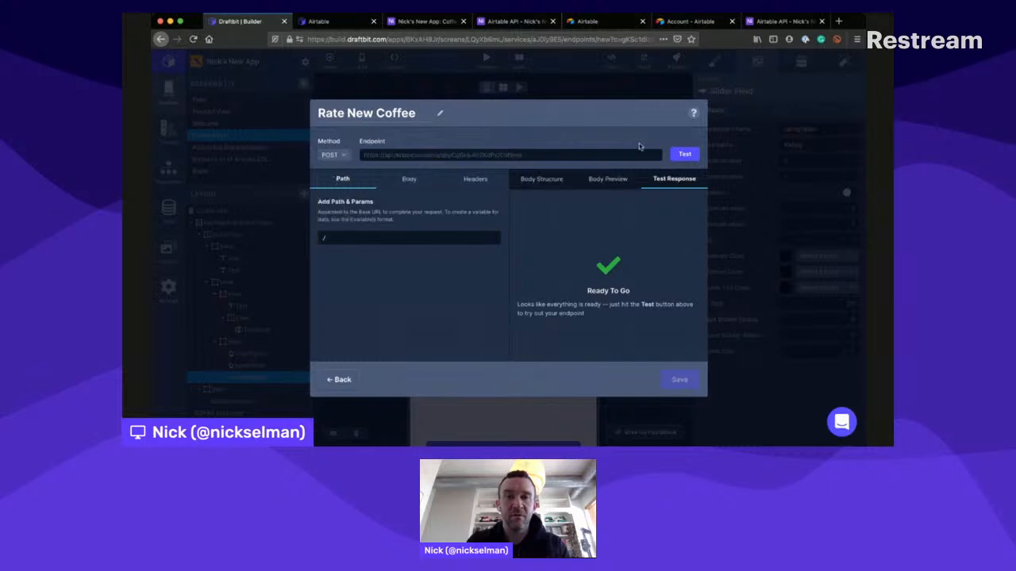
# - Paste the copied JSON data body into the endpoint's body structure and delete the second record object
pyautogui.click(542, 178)
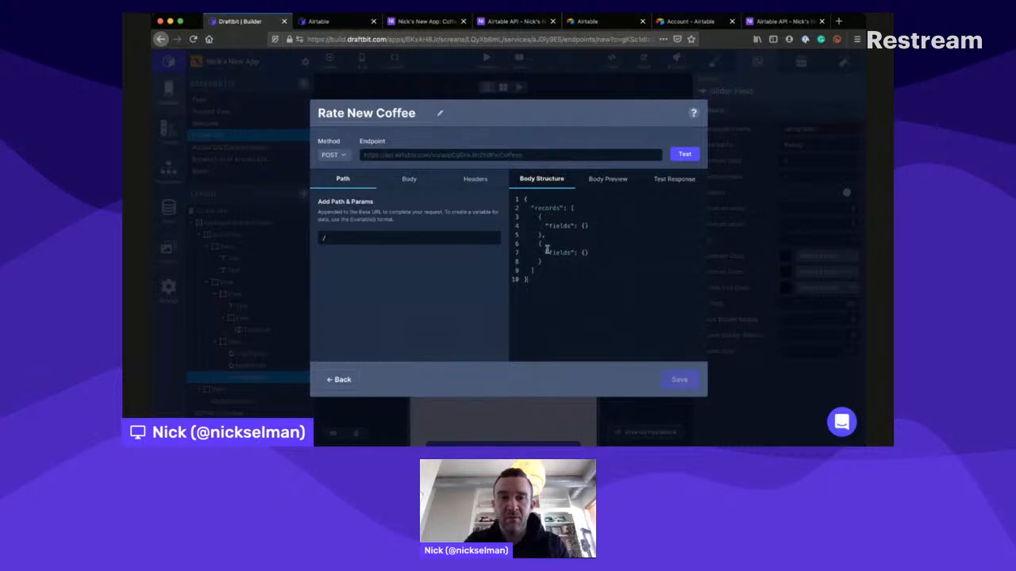
pyautogui.moveTo(547, 250); pyautogui.dragTo(543, 222)
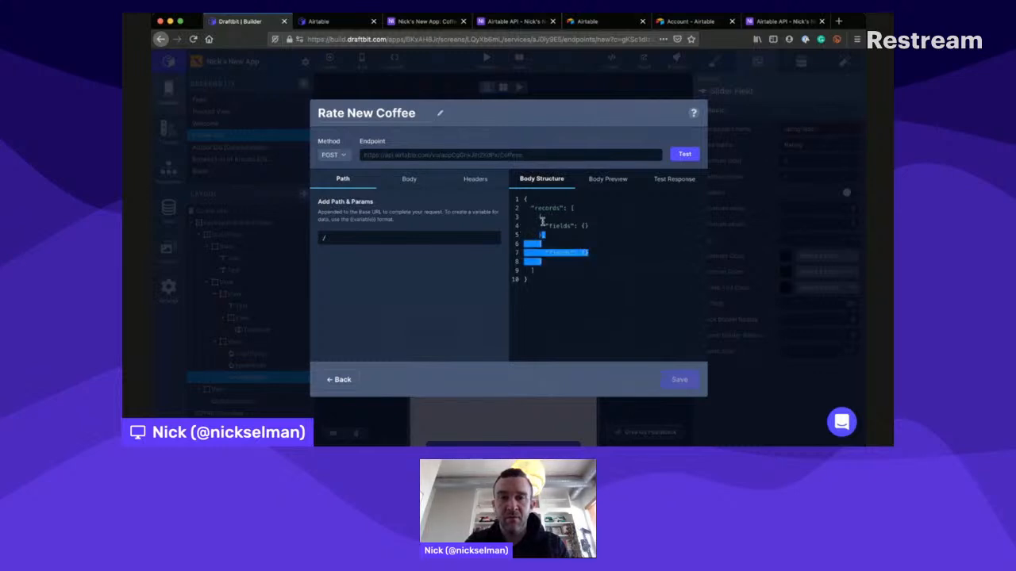
pyautogui.press('BackSpace')
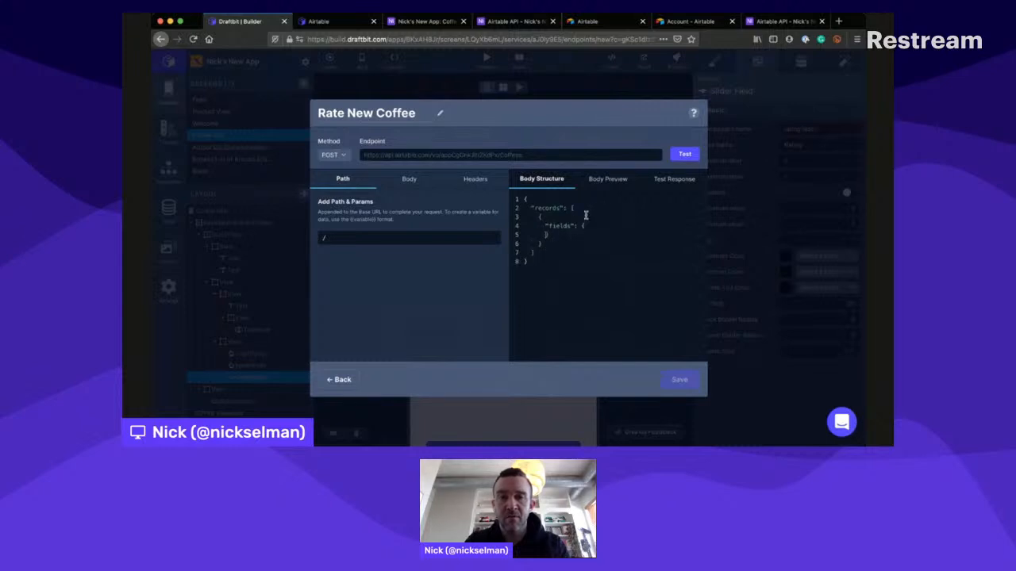
# - Inside the "fields" object, add the entries "Name": Name, "Roast": Roast, "Type": Type and "Rating": Rating on separate lines
pyautogui.write('": ')
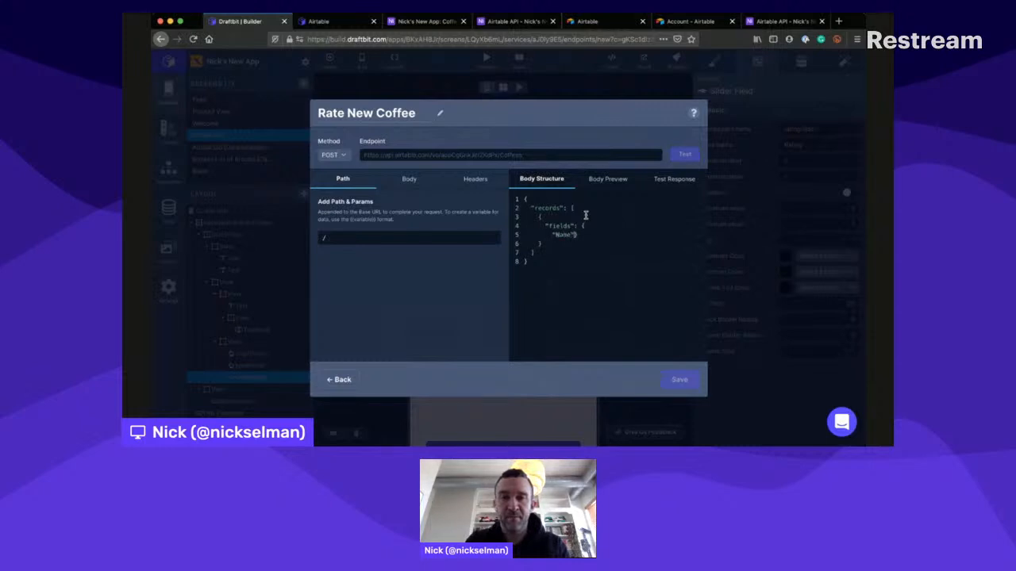
pyautogui.write('Name         ')
pyautogui.write('"')
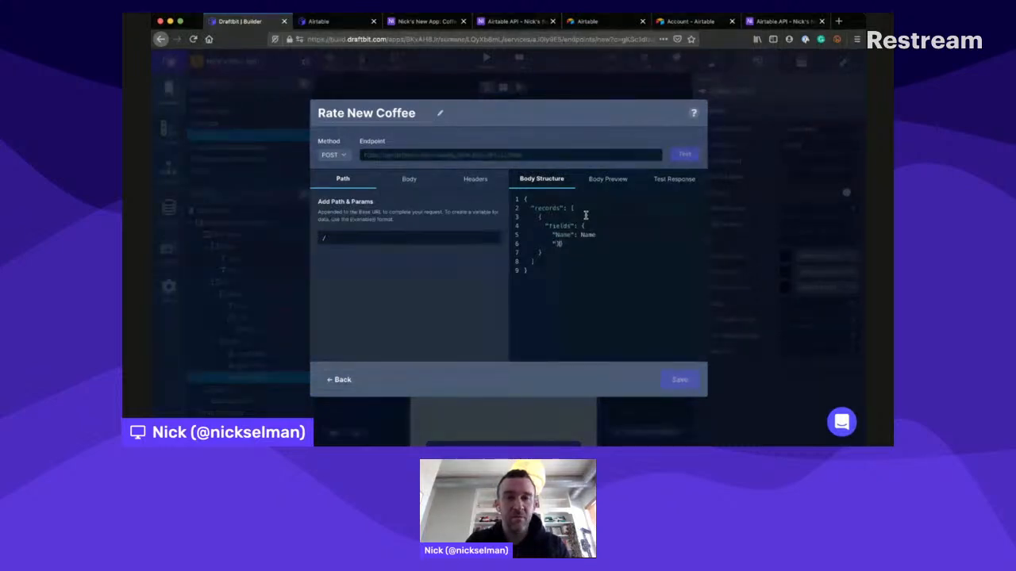
pyautogui.write('Roast": Roast')
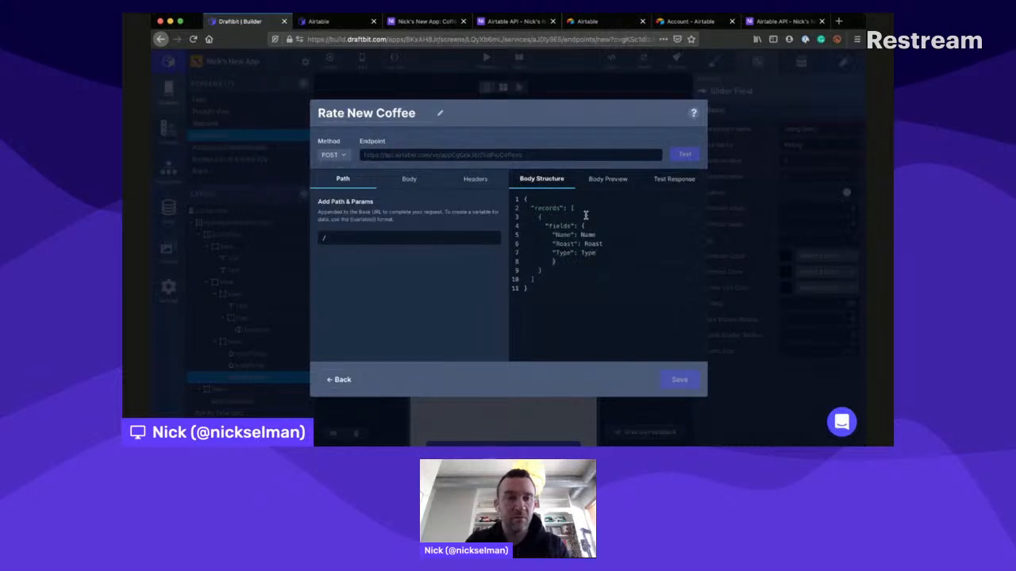
pyautogui.write('RRating": ')
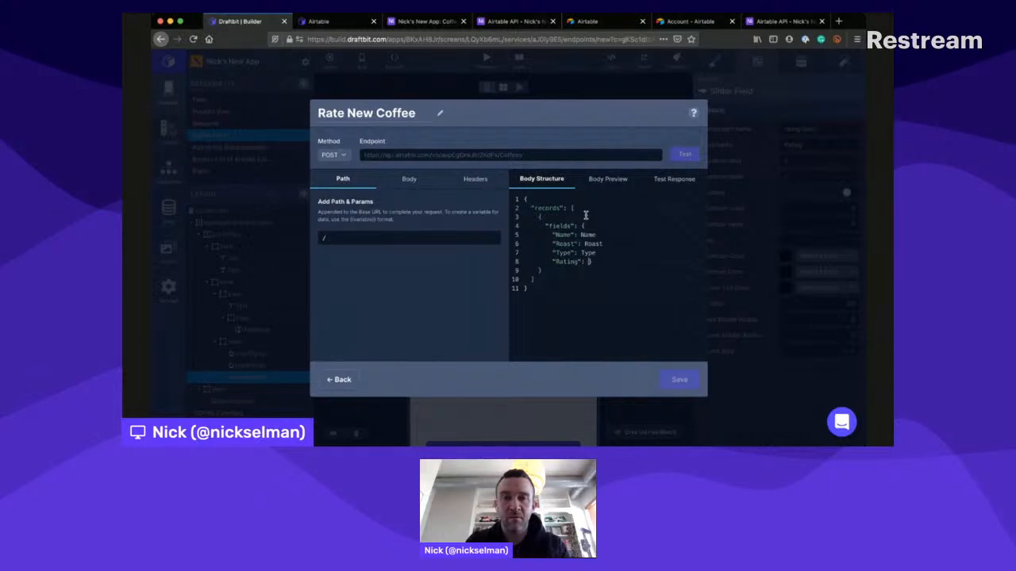
pyautogui.write('Rating')
pyautogui.press('Return')
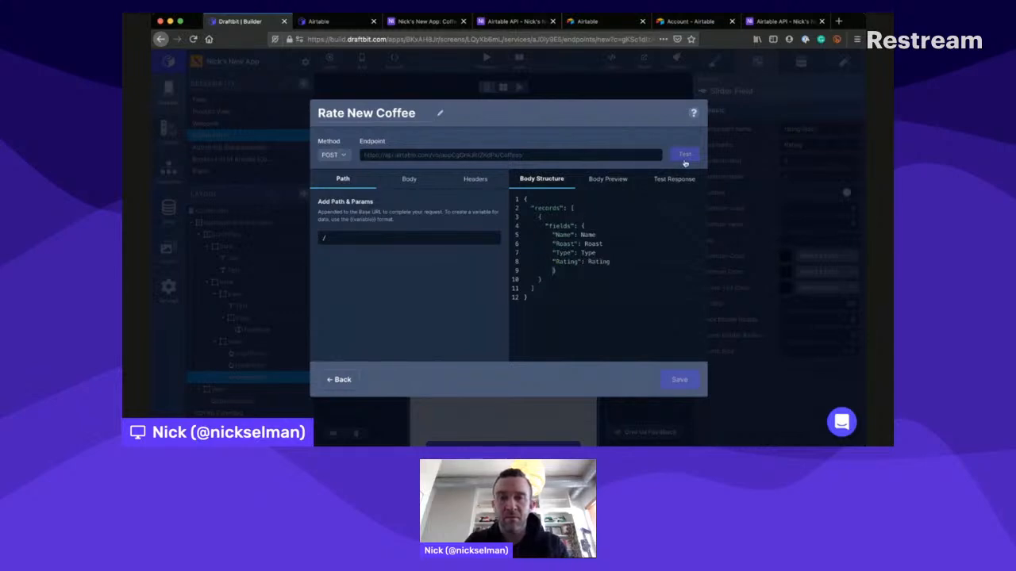
pyautogui.click(422, 232)
# - Check the Coffees table and review the guide's POST section for the request body syntax and the Touchable component setup
pyautogui.click(421, 21)
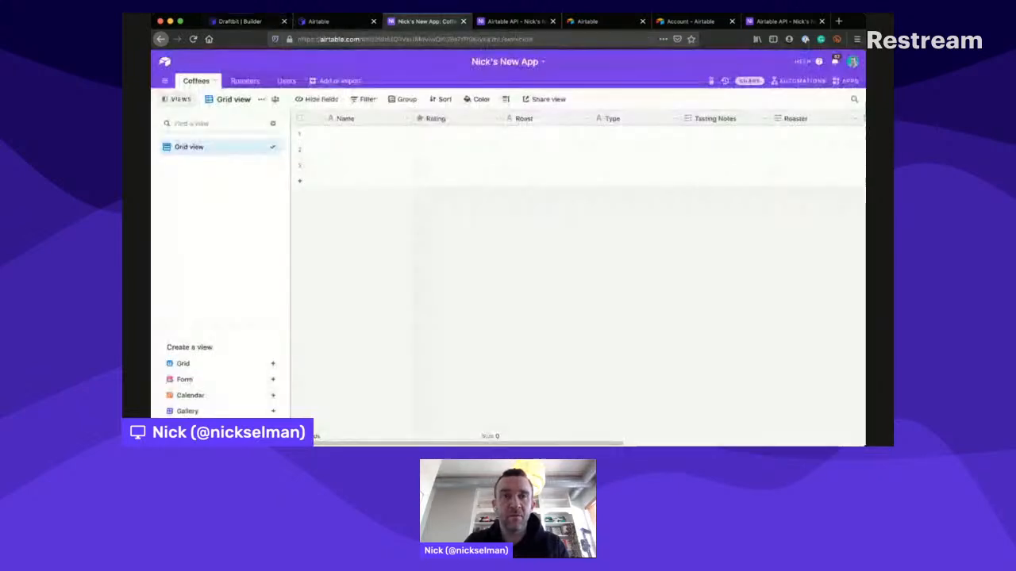
pyautogui.click(330, 21)
pyautogui.scroll(-1, 517, 211)
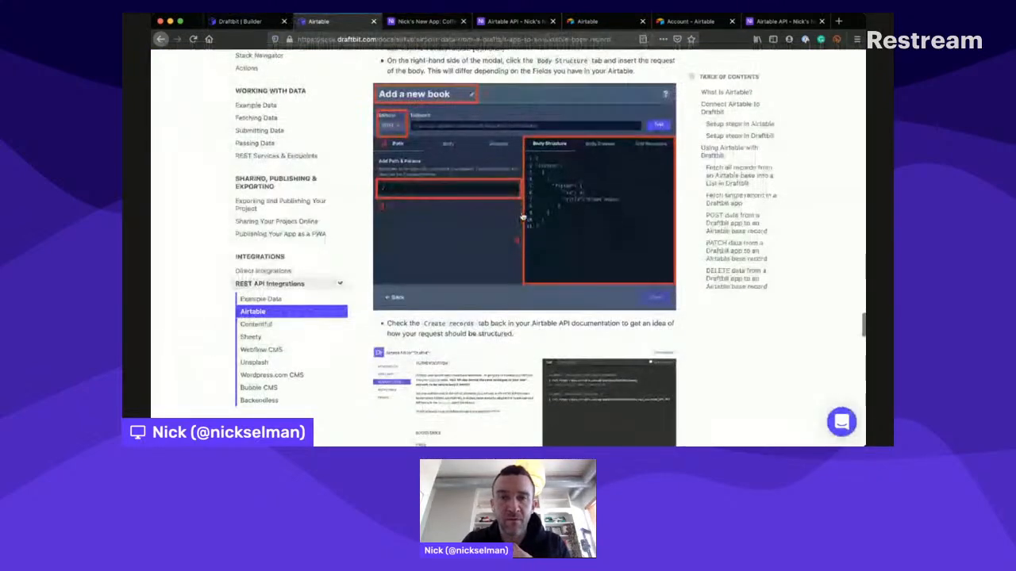
pyautogui.scroll(3, 522, 216)
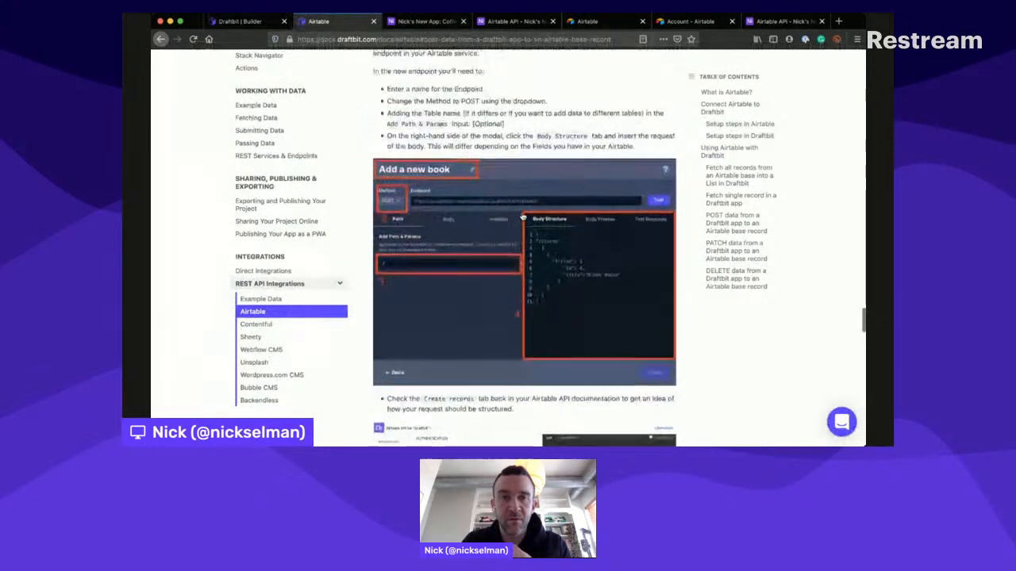
pyautogui.scroll(-4, 522, 215)
pyautogui.scroll(-6, 522, 216)
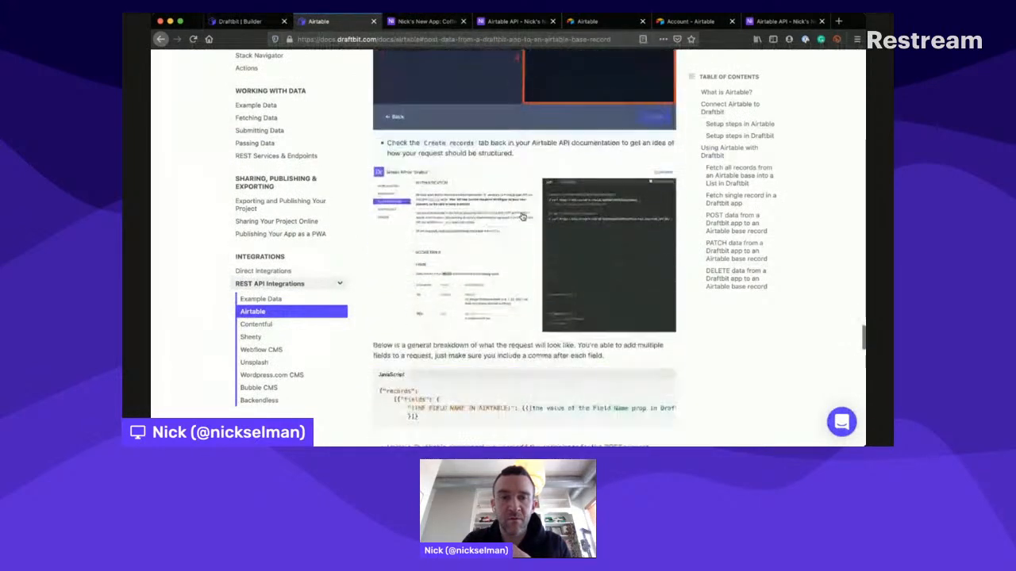
pyautogui.scroll(-4, 522, 216)
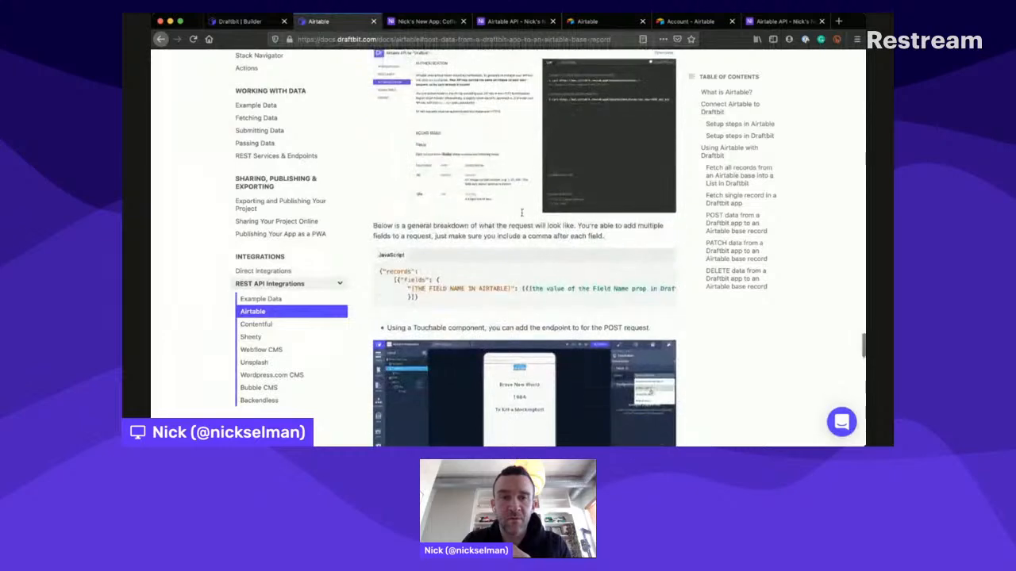
pyautogui.scroll(5, 523, 216)
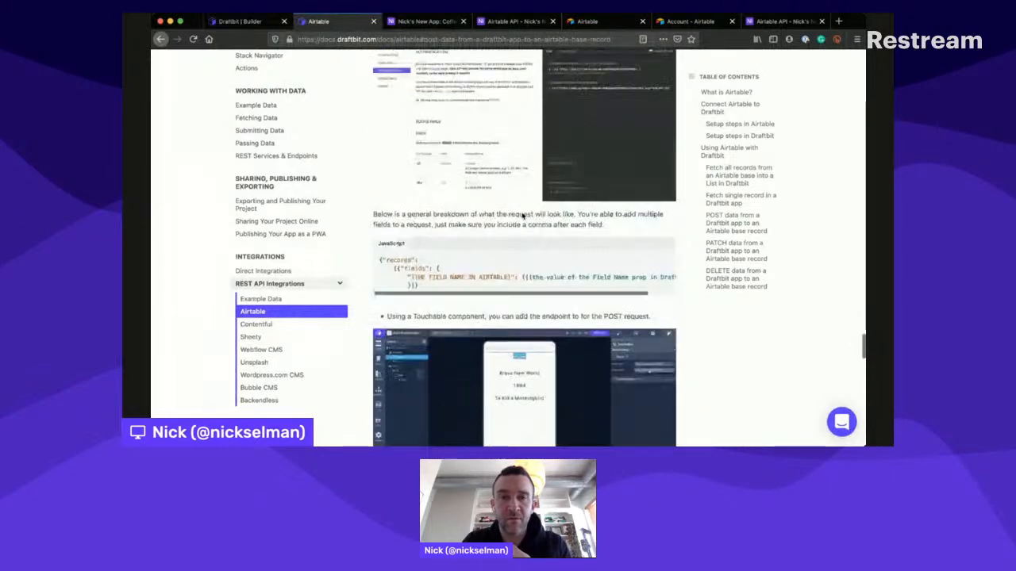
pyautogui.scroll(1, 523, 216)
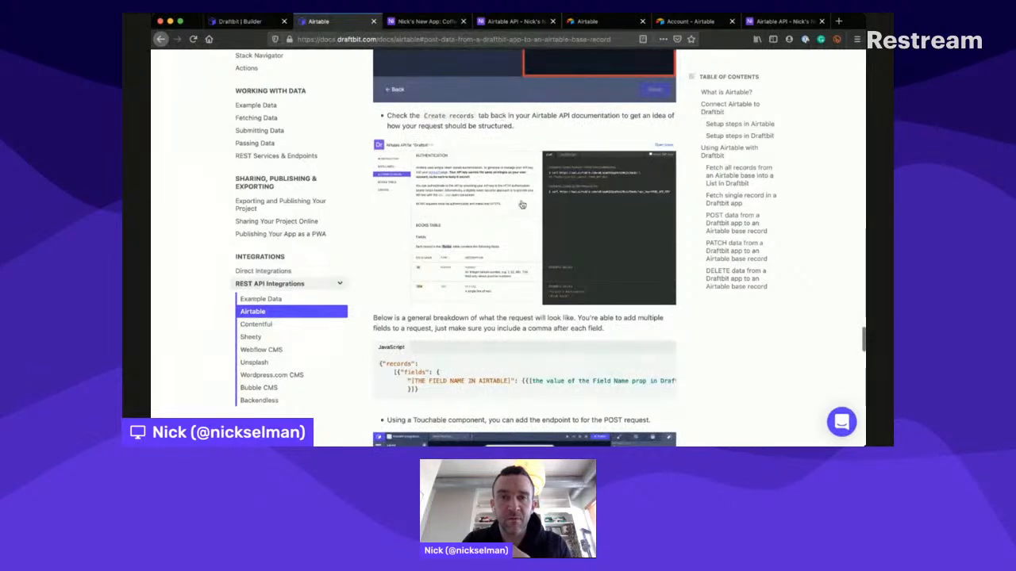
pyautogui.scroll(-2, 511, 205)
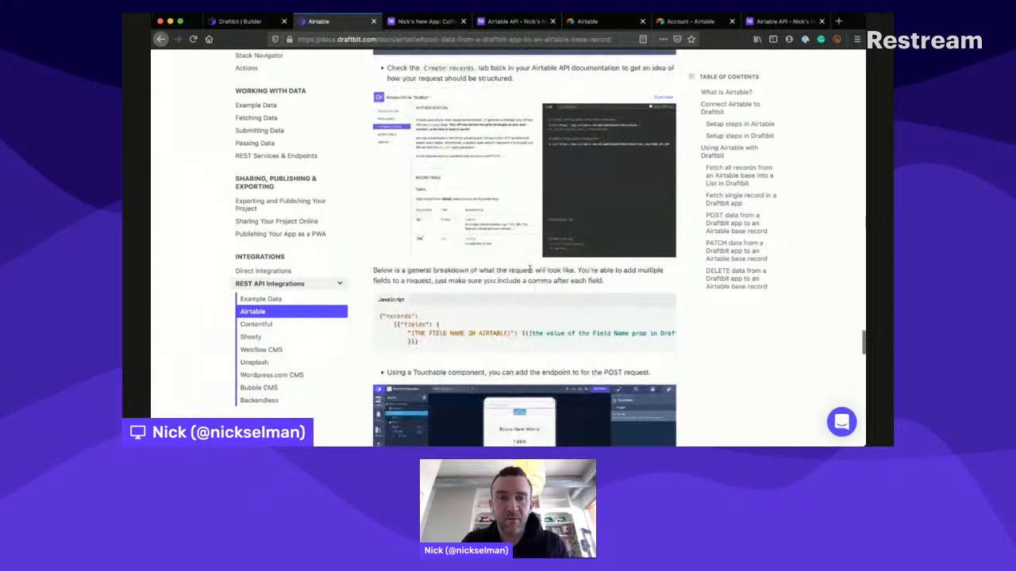
pyautogui.scroll(-2, 528, 266)
pyautogui.scroll(-6, 514, 255)
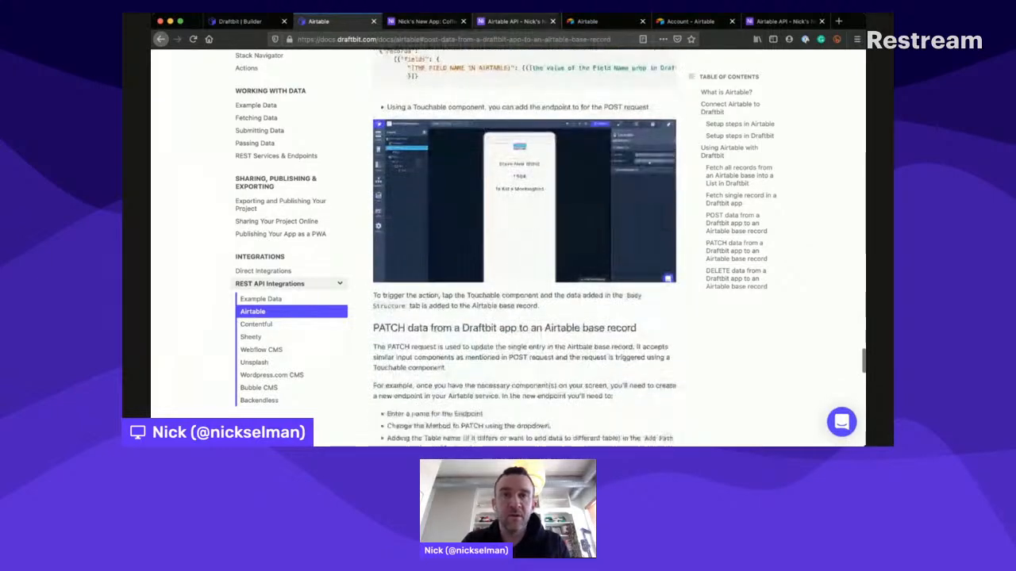
# - Examine the example request and example response for creating Coffees records in the Airtable API documentation, and return to the Draftbit endpoint
pyautogui.click(516, 22)
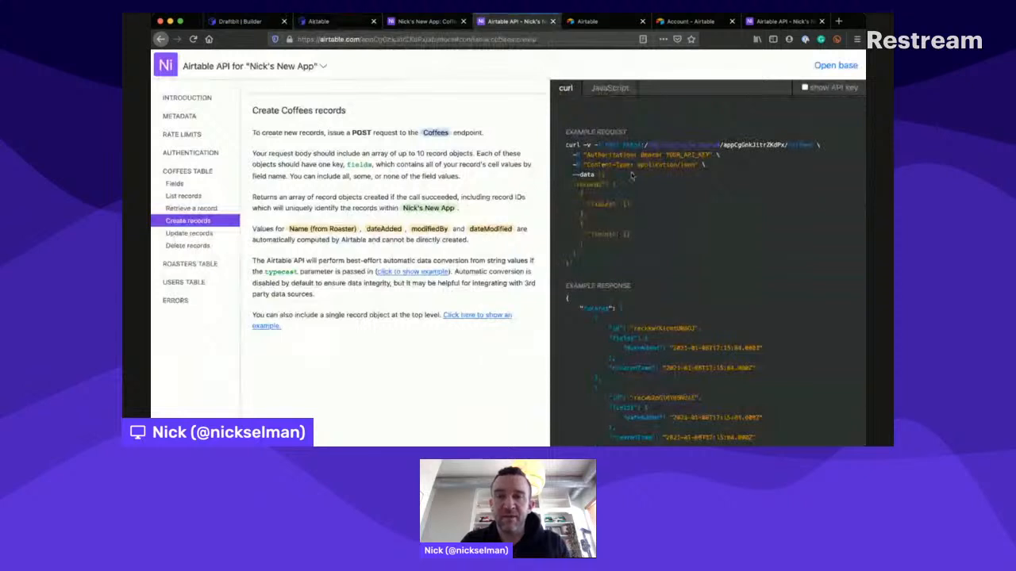
pyautogui.scroll(1, 645, 203)
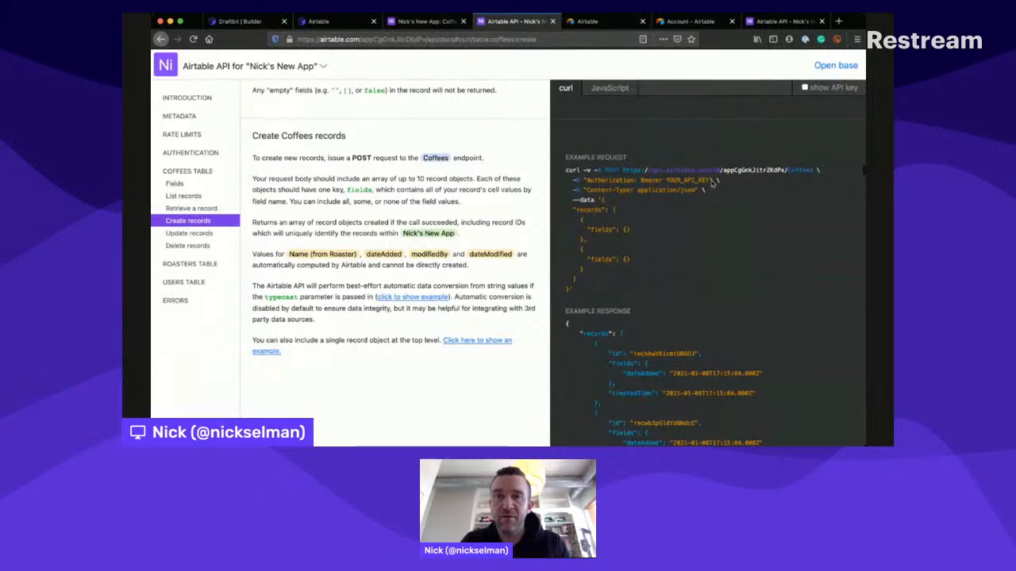
pyautogui.scroll(-1, 712, 183)
pyautogui.click(412, 271)
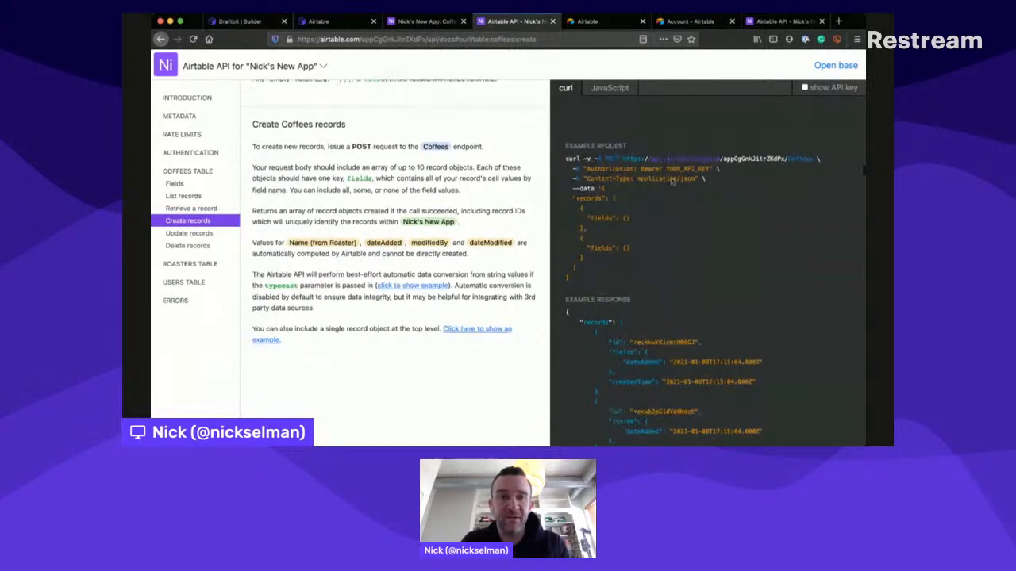
pyautogui.click(411, 274)
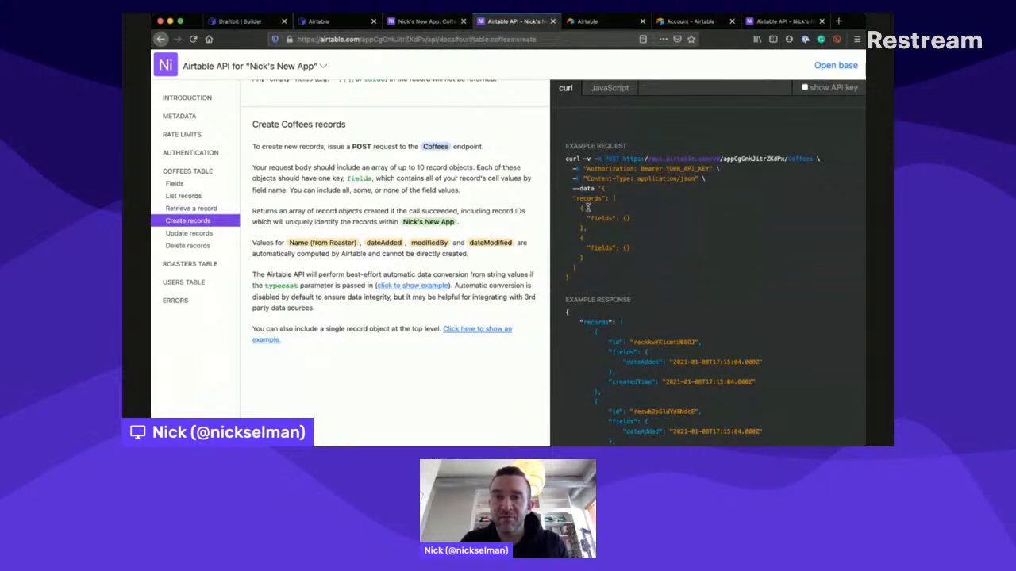
pyautogui.moveTo(587, 215); pyautogui.dragTo(636, 211)
pyautogui.click(635, 212)
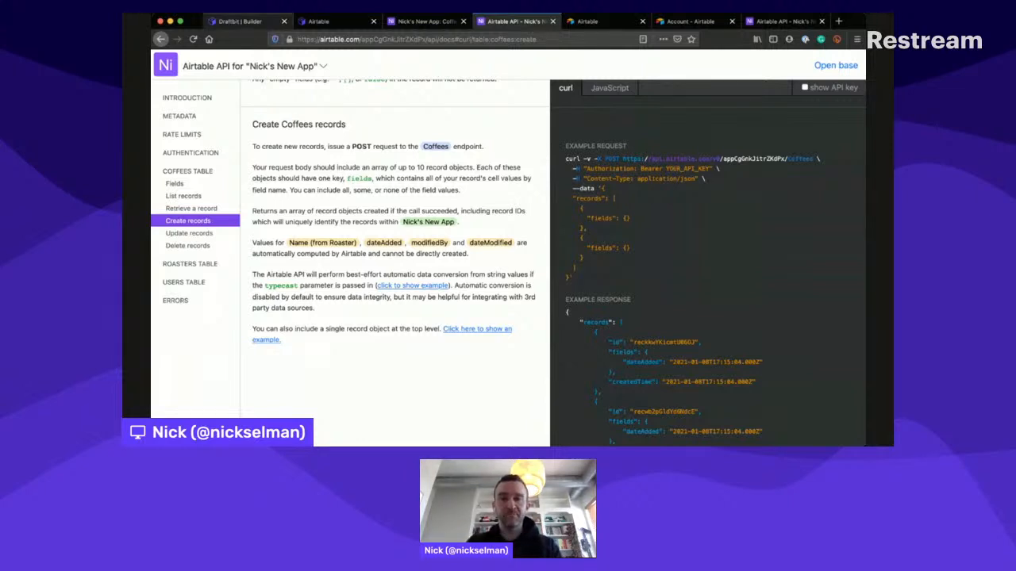
pyautogui.scroll(-2, 631, 239)
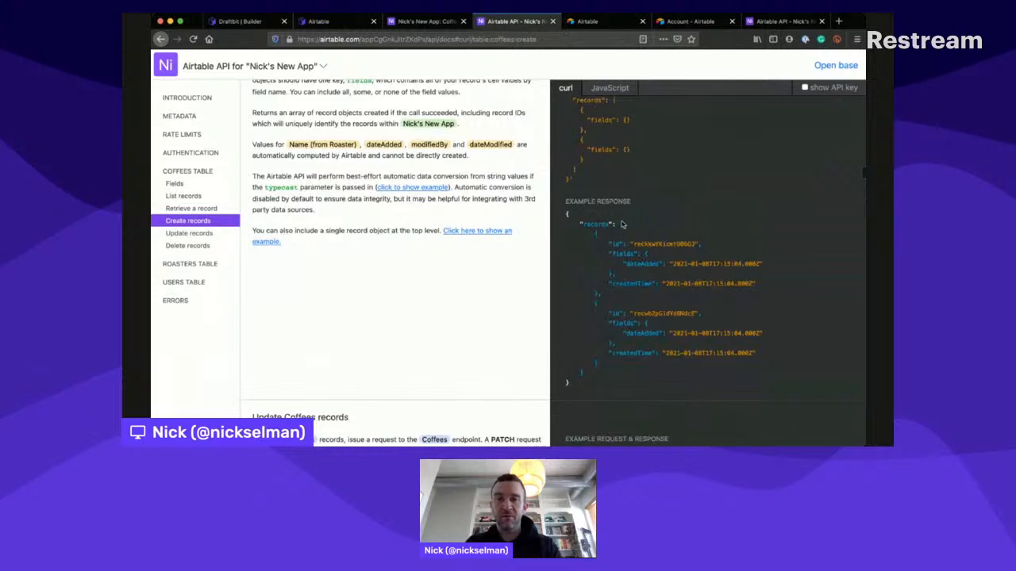
pyautogui.scroll(-1, 623, 224)
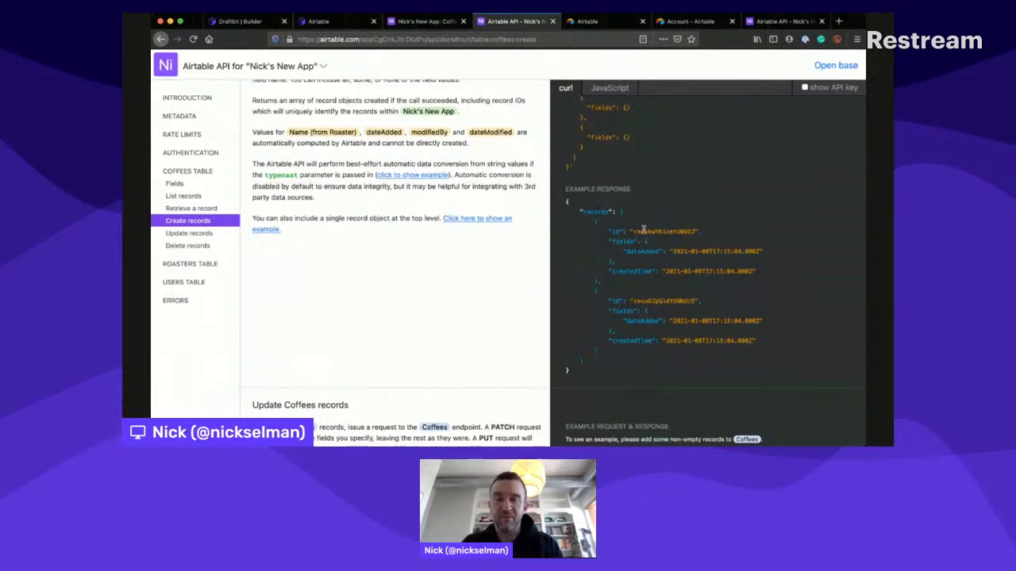
pyautogui.scroll(-1, 626, 230)
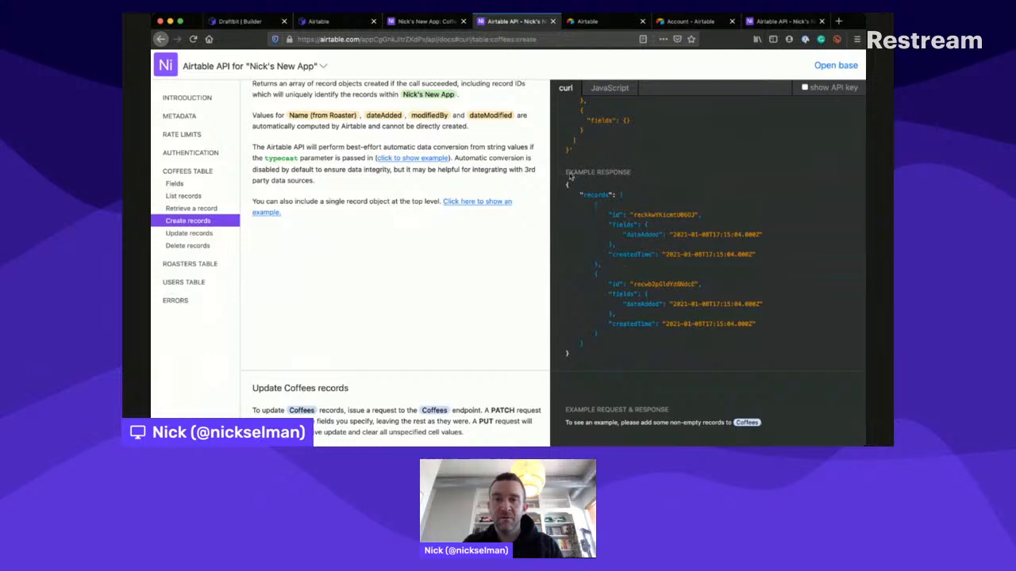
pyautogui.moveTo(565, 173); pyautogui.dragTo(642, 340)
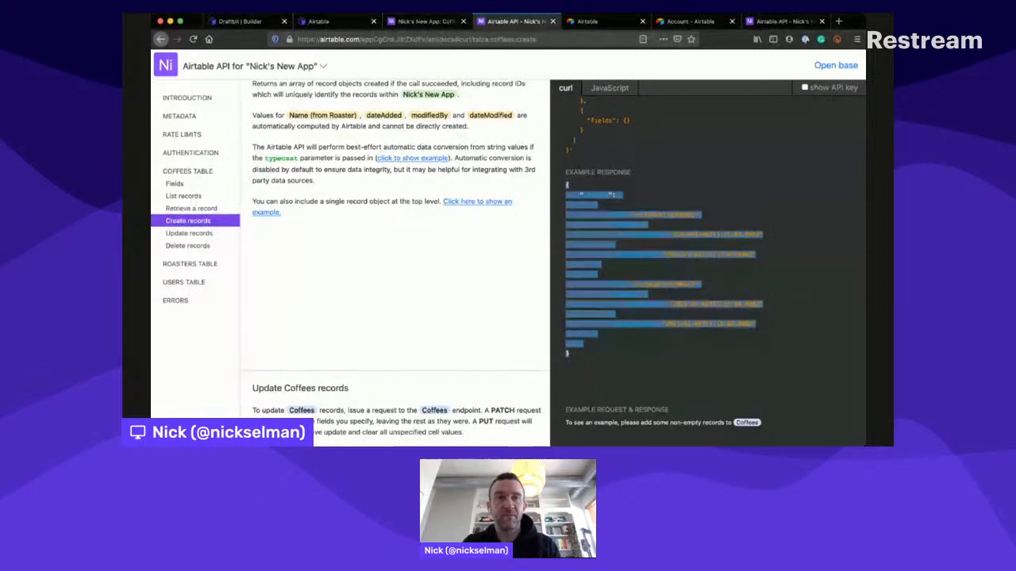
pyautogui.click(319, 22)
pyautogui.click(266, 22)
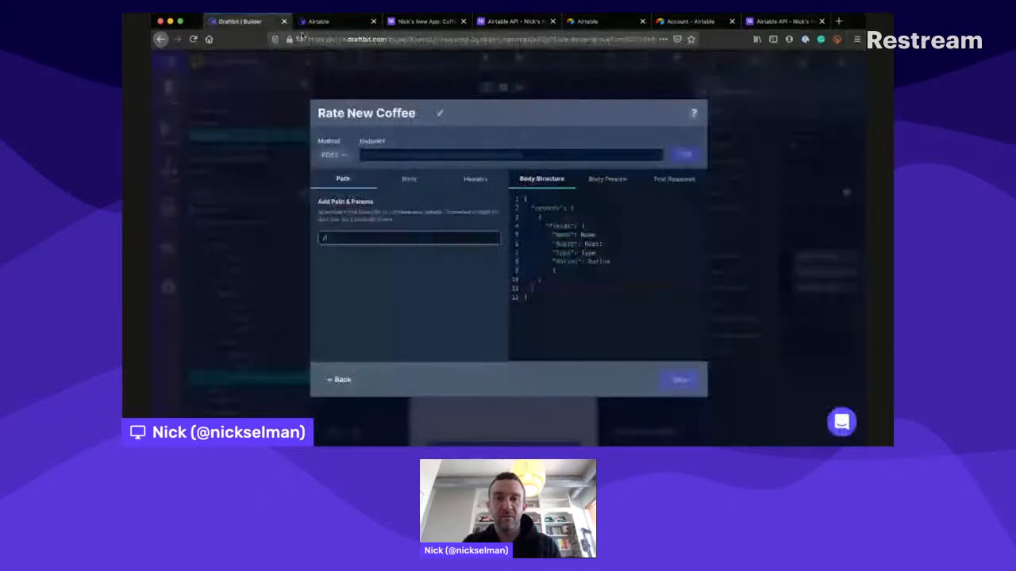
# - Replace the endpoint's body structure with the copied two-record JSON, check the body preview, and test the request
pyautogui.click(617, 261)
pyautogui.press('super+a')
pyautogui.write('{     "records": [         {             "id": "recowwPkiem1HHOCX",             "fields": {                 "dateAdded": "2021-01-08T17:15:04.000Z"             },             "createdTime": "2021-01-08T17:15:04.000Z"         },         {             "id": "recwwVpxstYoUWdtR",             "fields": {                 "dateAdded": "2021-01-08T17:15:04.000Z"             },             "createdTime": "2021-01-08T17:15:04.000Z"         }     ] }')
pyautogui.scroll(-1, 616, 262)
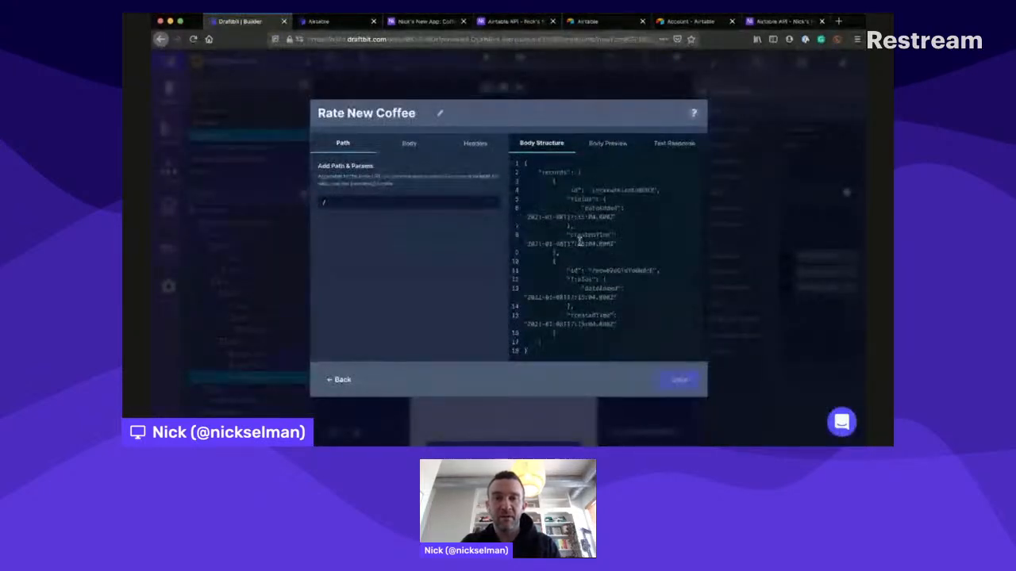
pyautogui.scroll(-1, 578, 239)
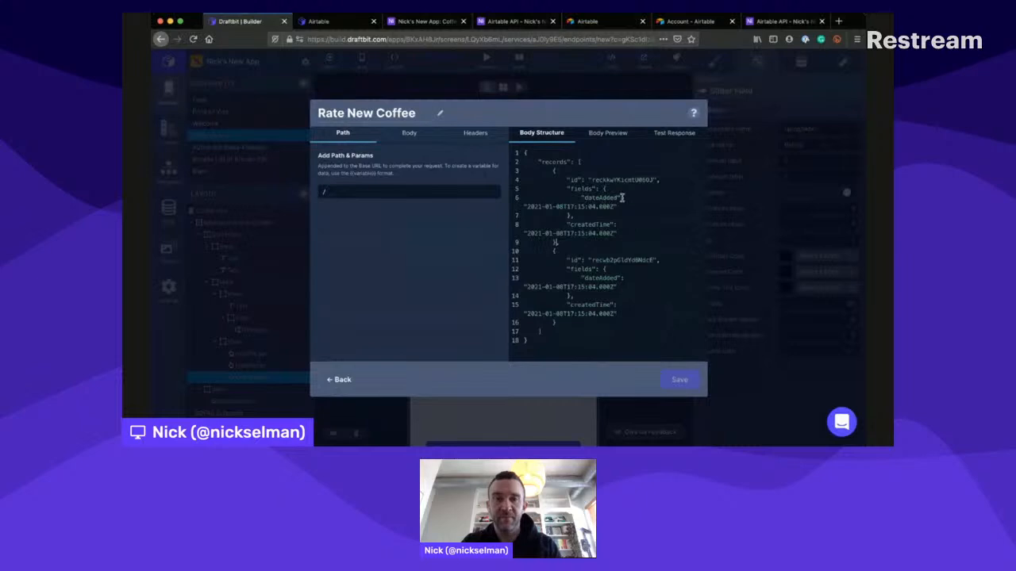
pyautogui.click(607, 132)
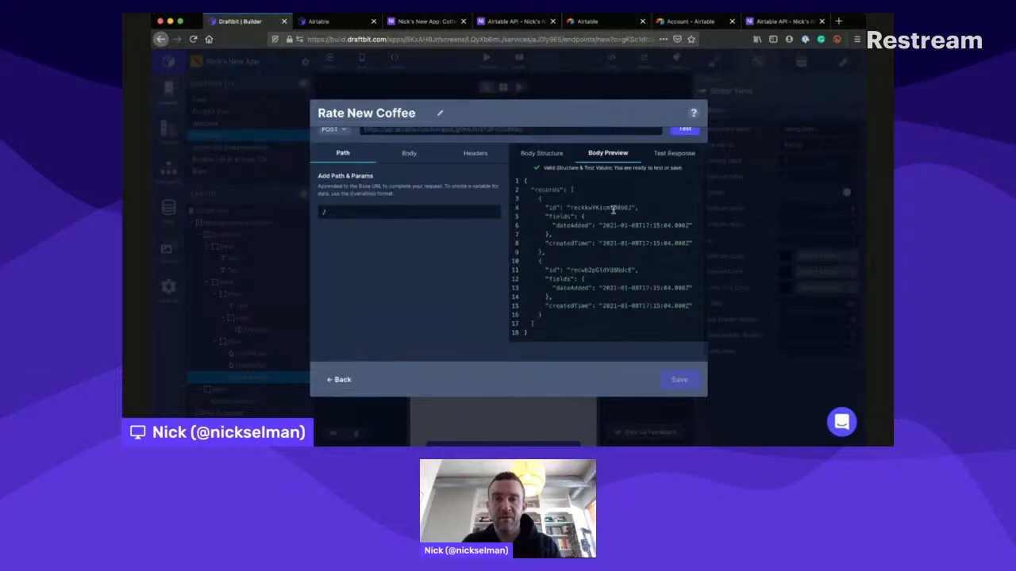
pyautogui.click(684, 154)
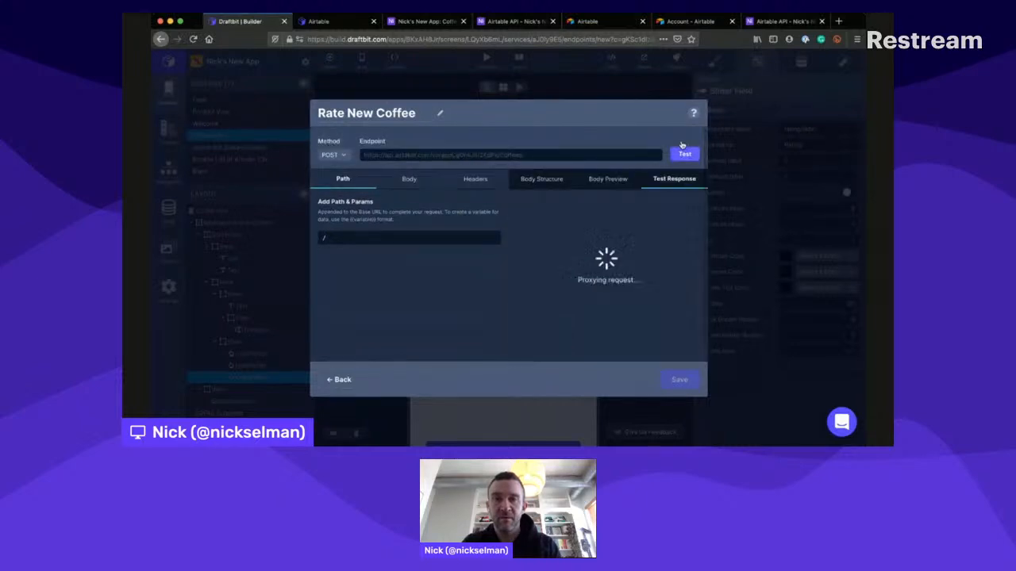
pyautogui.click(596, 173)
pyautogui.click(537, 169)
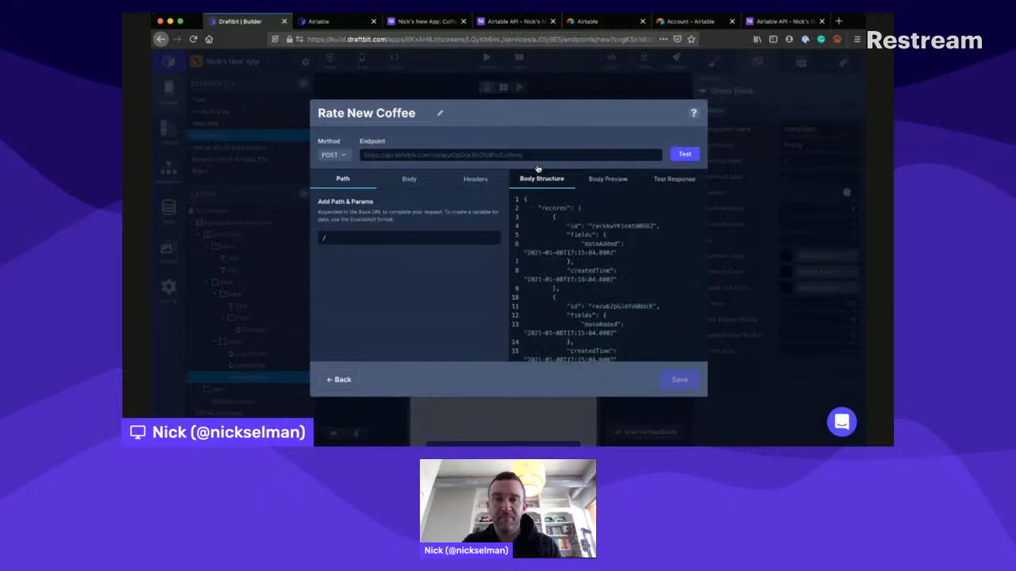
# - Delete the second record object from the body structure, test the request again, and return to the body structure
pyautogui.scroll(-2, 584, 224)
pyautogui.scroll(1, 583, 224)
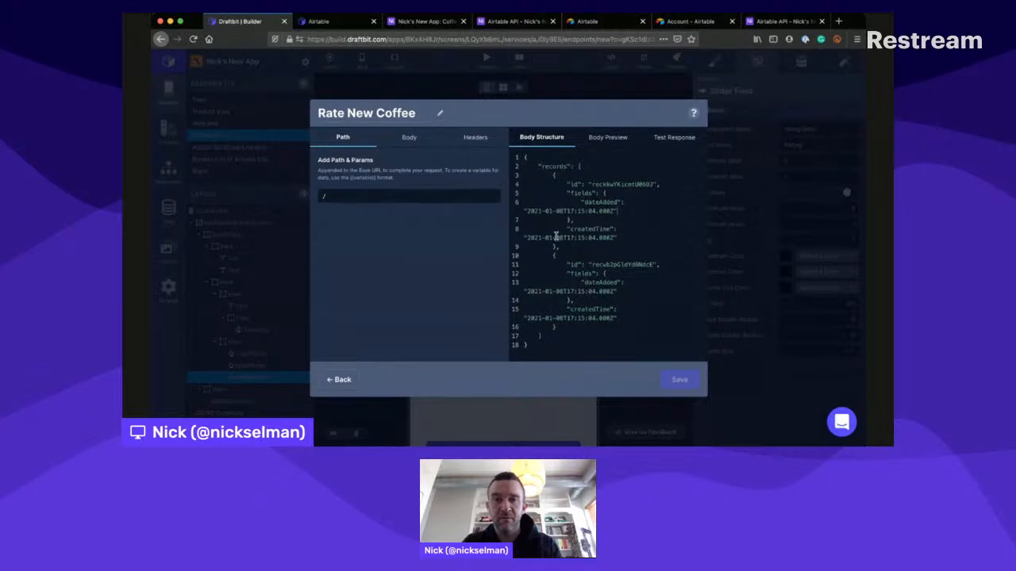
pyautogui.moveTo(557, 245); pyautogui.dragTo(562, 311)
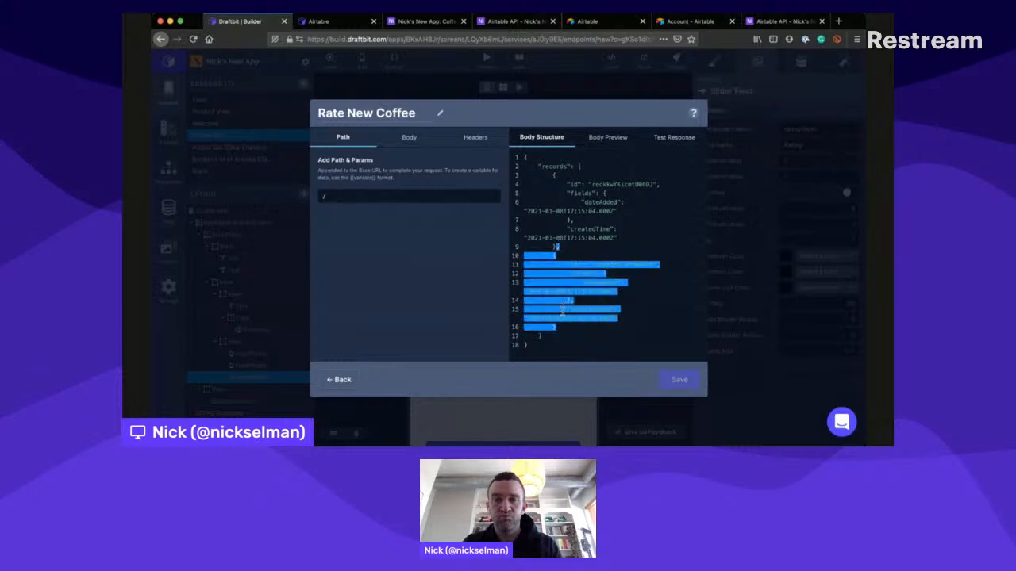
pyautogui.press('BackSpace')
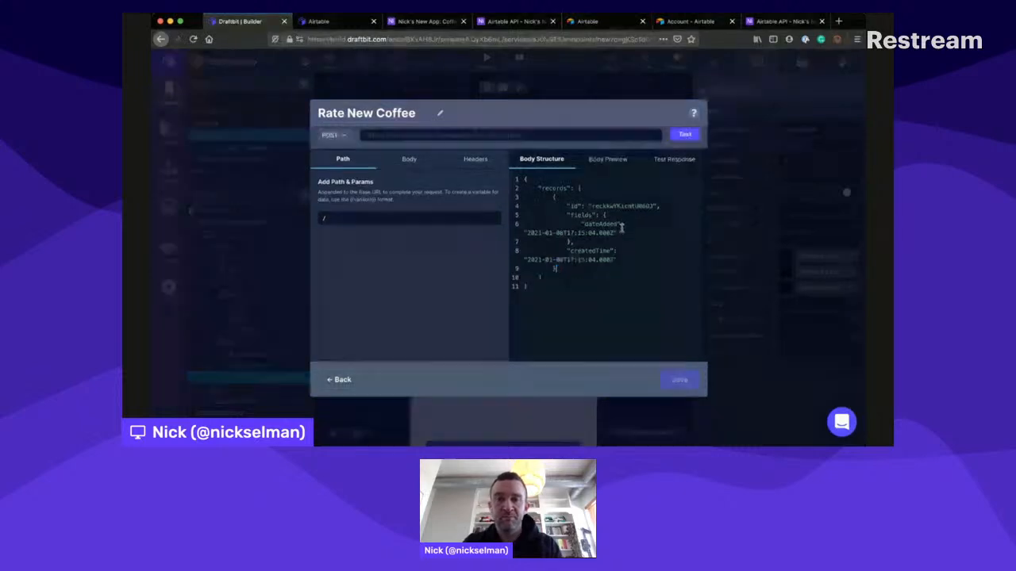
pyautogui.click(685, 133)
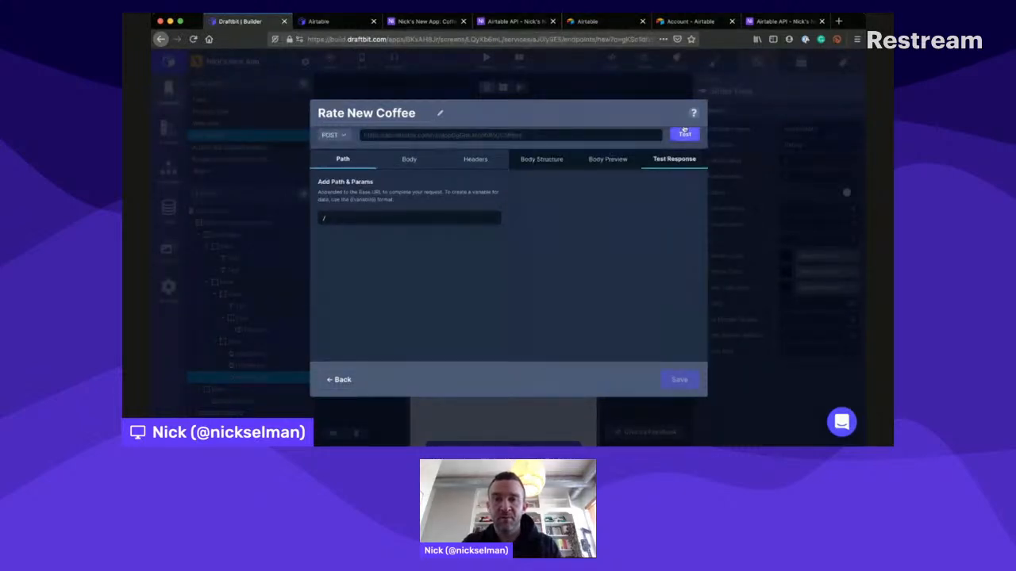
pyautogui.click(534, 158)
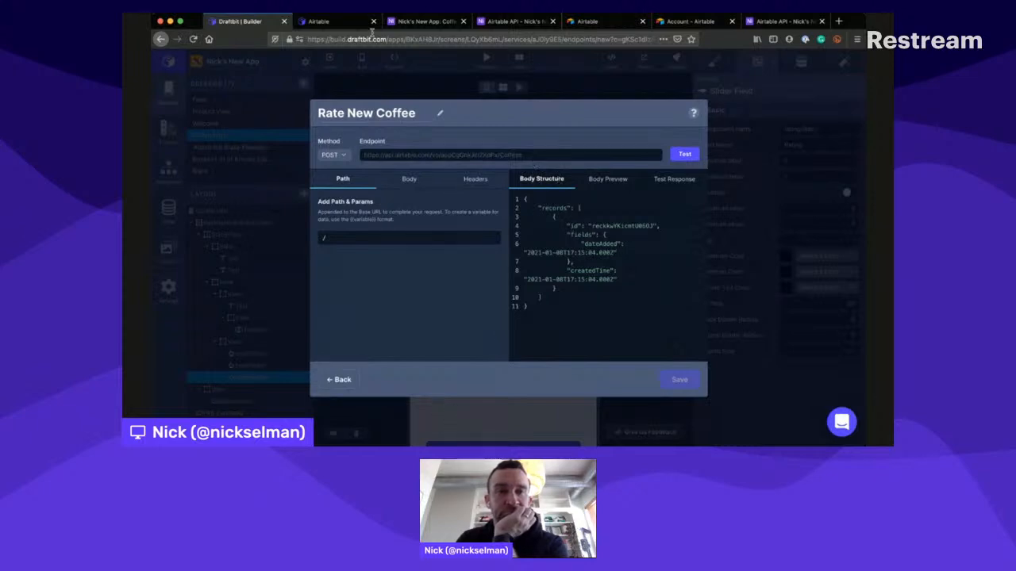
# - Examine the full request body breakdown in the guide's POST section and compare it with the endpoint's body structure
pyautogui.click(326, 20)
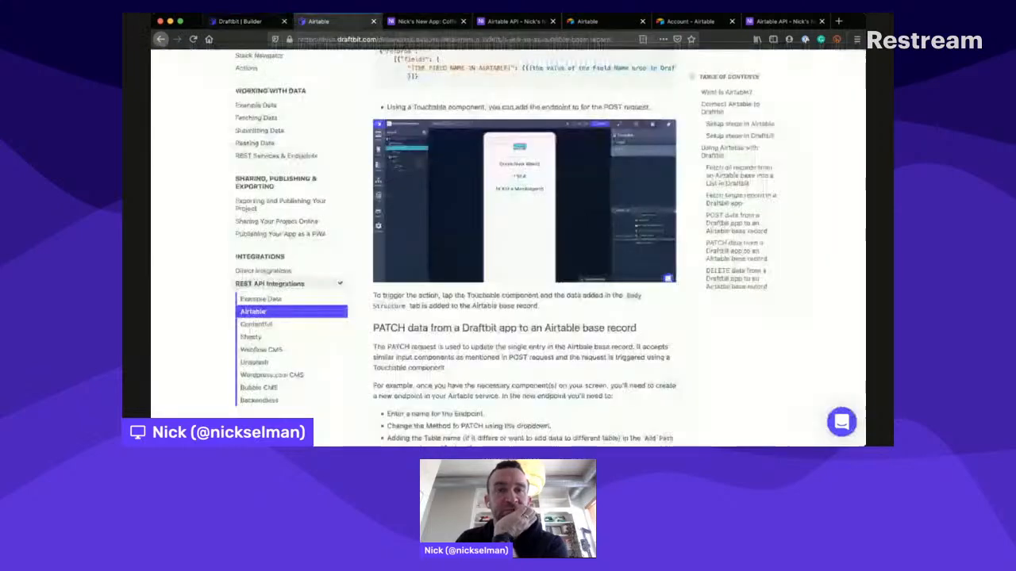
pyautogui.scroll(3, 524, 246)
pyautogui.scroll(1, 420, 249)
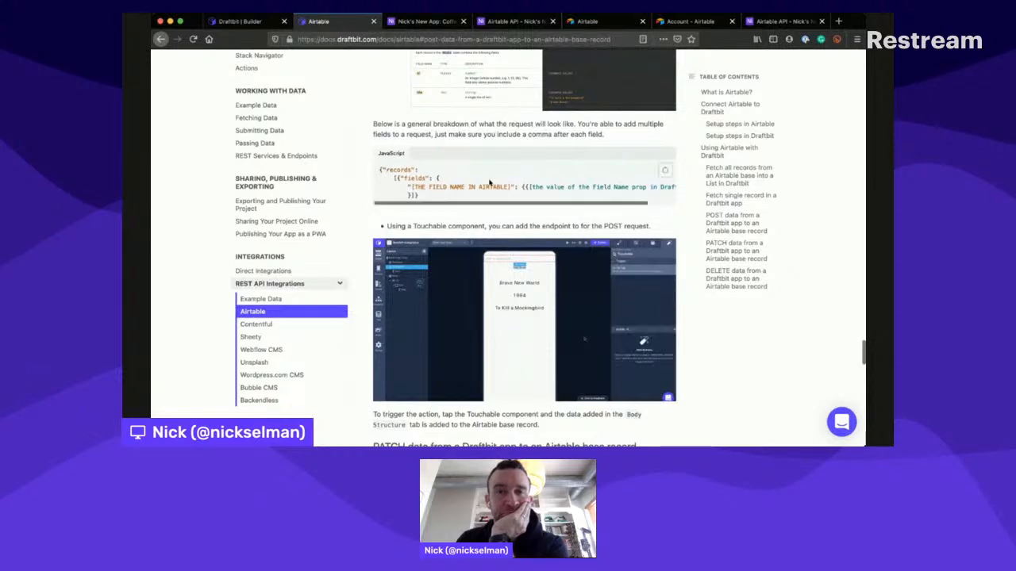
pyautogui.hscroll(1, 489, 183)
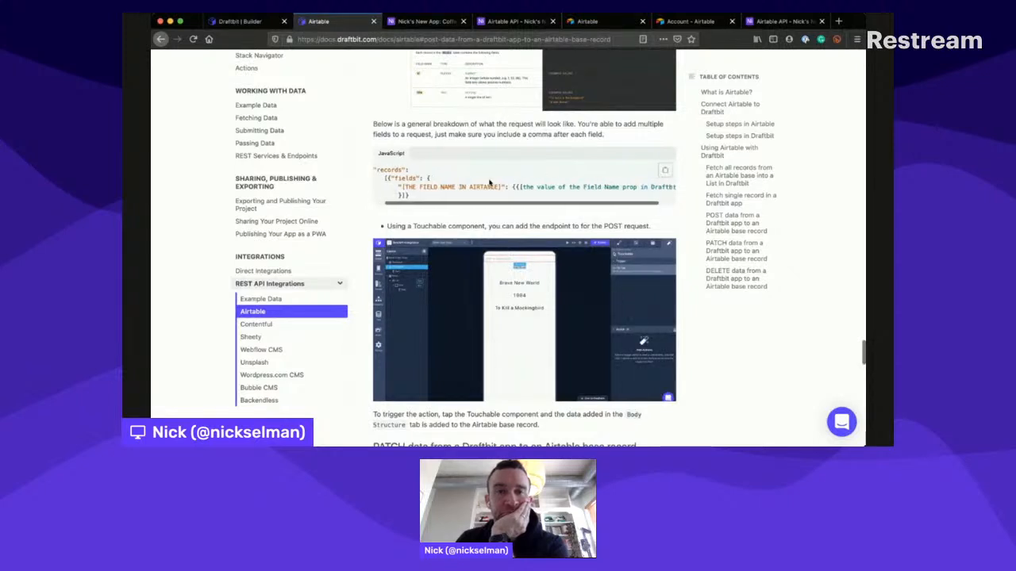
pyautogui.hscroll(1, 475, 176)
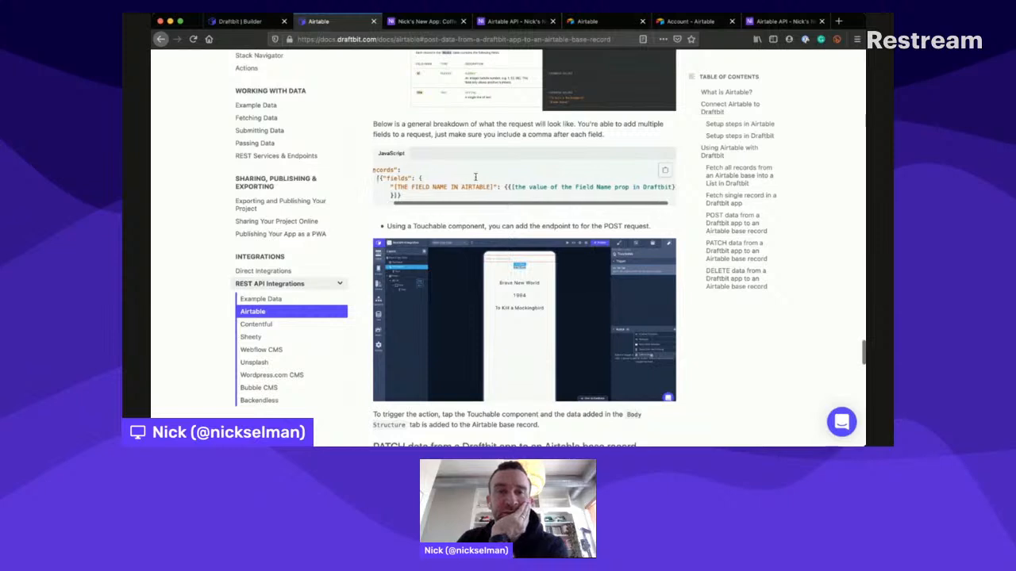
pyautogui.hscroll(1, 475, 176)
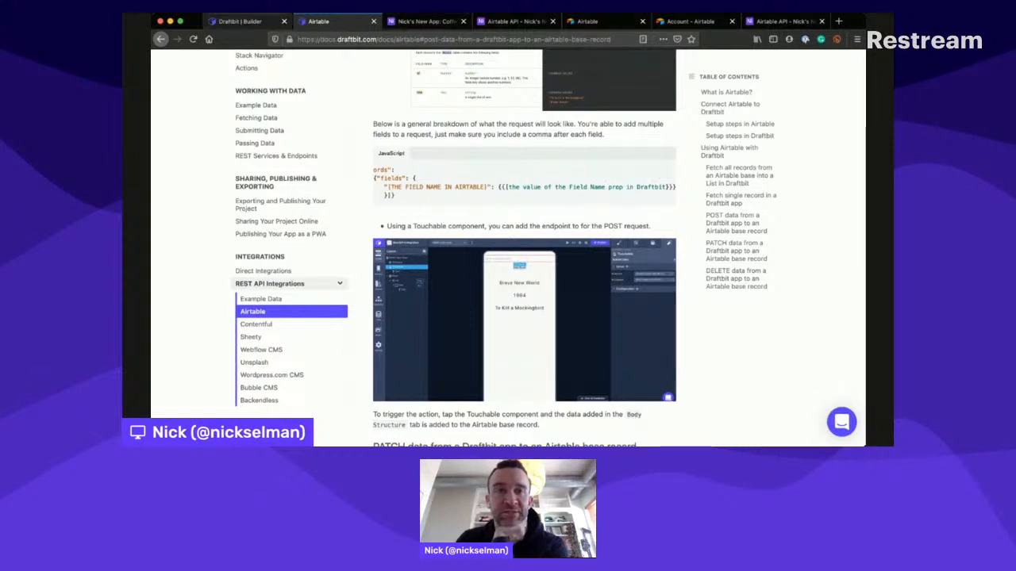
pyautogui.click(240, 21)
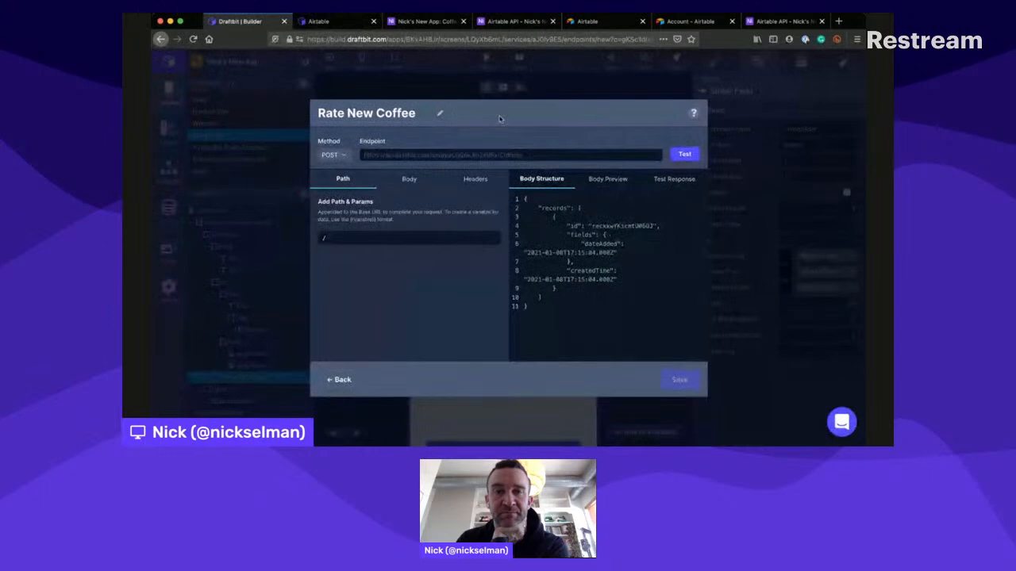
# - Copy the guide's sample "records" request body and paste it over the endpoint's entire body structure
pyautogui.click(337, 21)
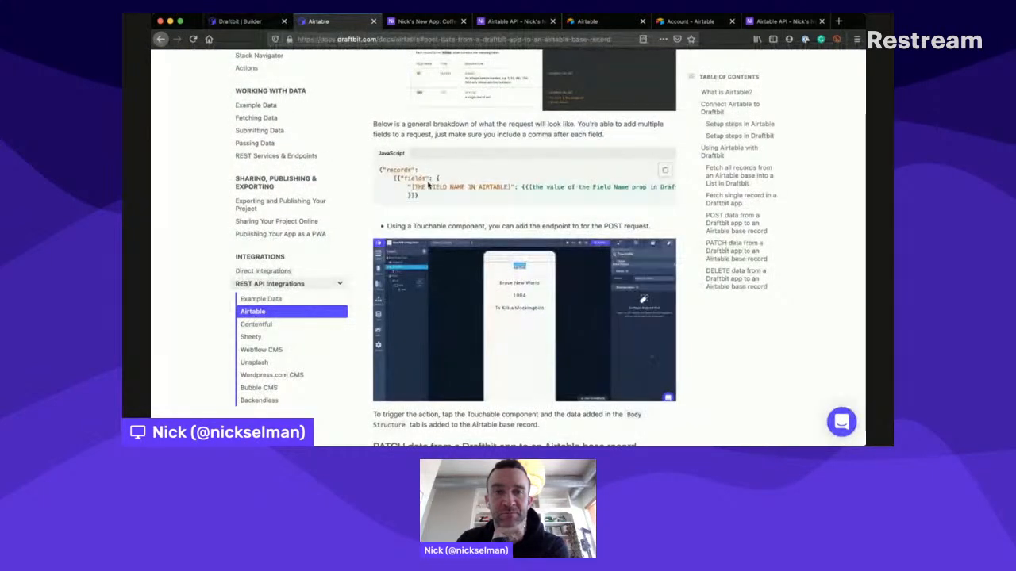
pyautogui.moveTo(441, 199); pyautogui.dragTo(373, 156)
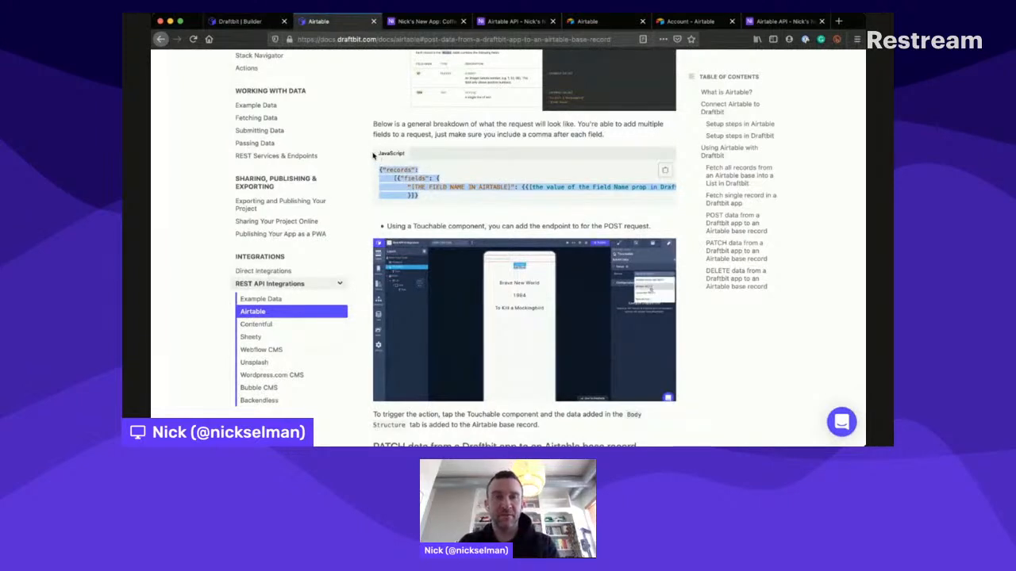
pyautogui.click(240, 21)
pyautogui.hotkey('ctrl', 'a')
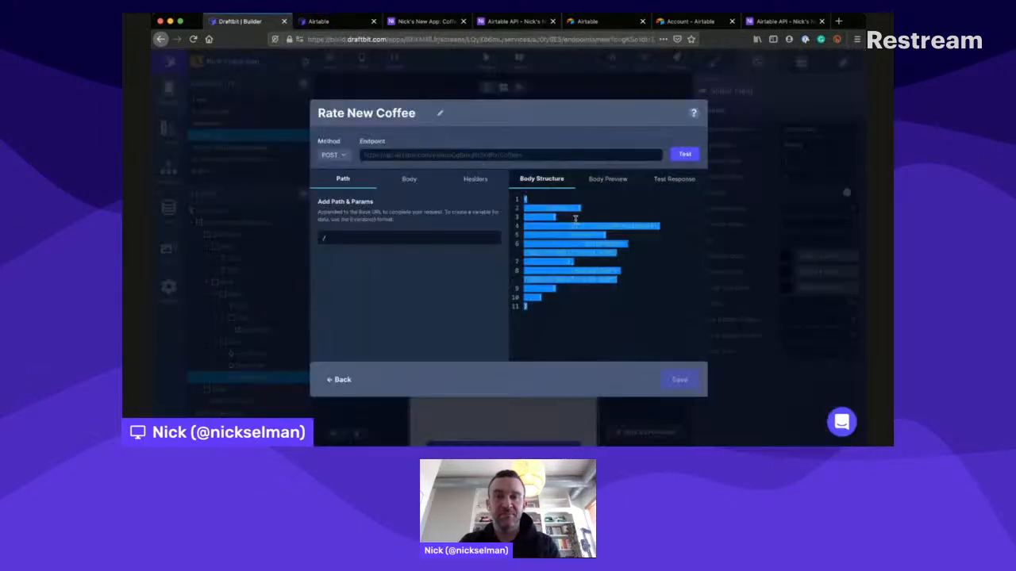
pyautogui.write('{"records":   [{"fields": {     "[THE FIELD NAME IN AIRTABLE]": {{[the value of the Field Name prop in Draftbit]}}   }}]}')
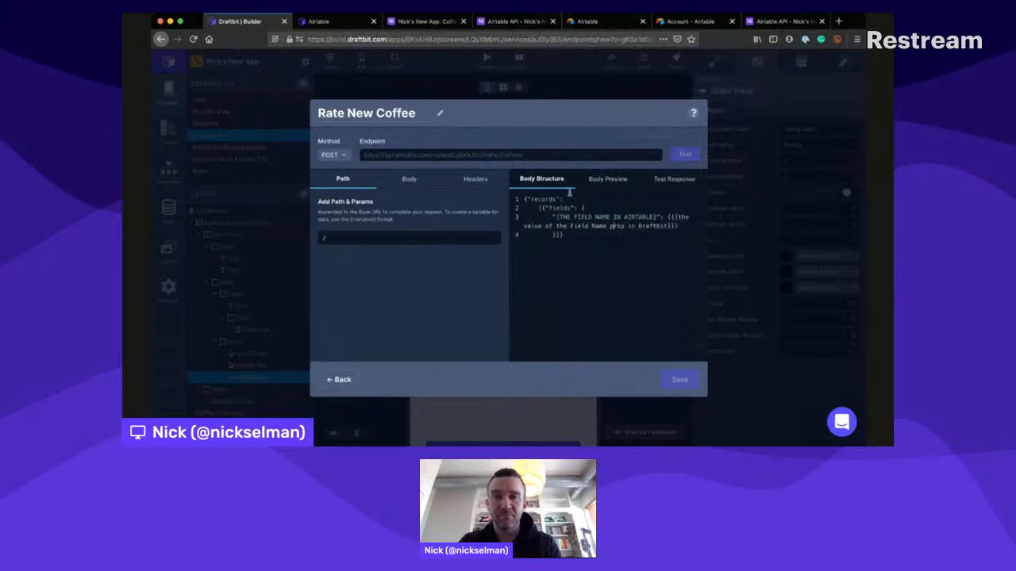
# - Break the pasted sample onto separate lines so each opening and closing bracket around "fields" stands on its own line
pyautogui.click(542, 207)
pyautogui.press('Return')
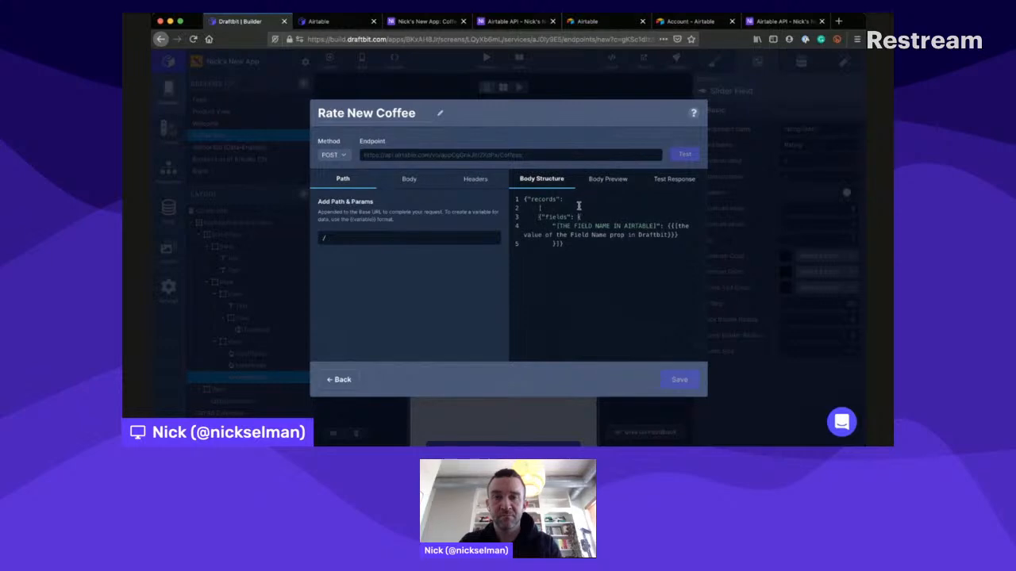
pyautogui.press('Return')
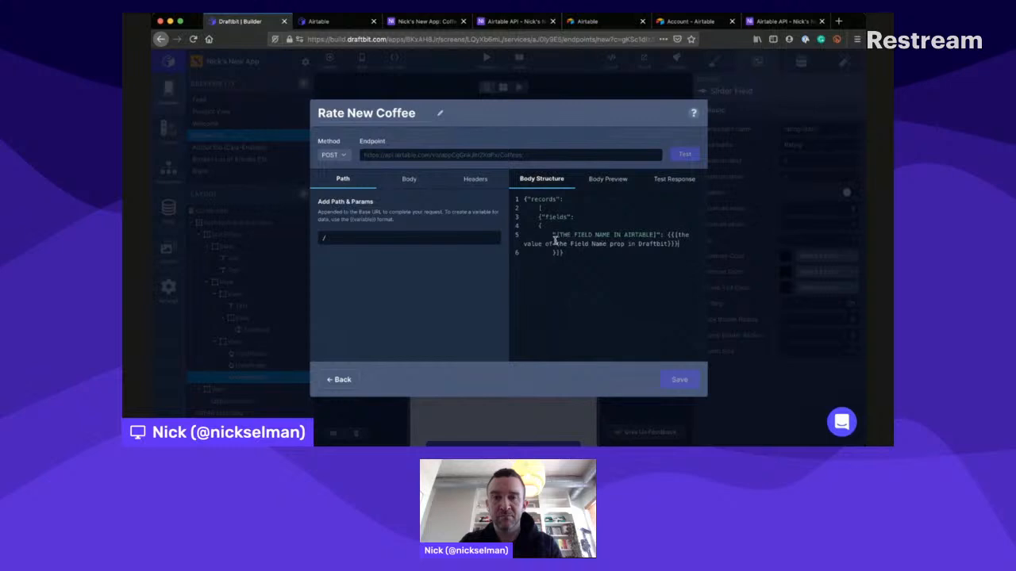
pyautogui.press('Return')
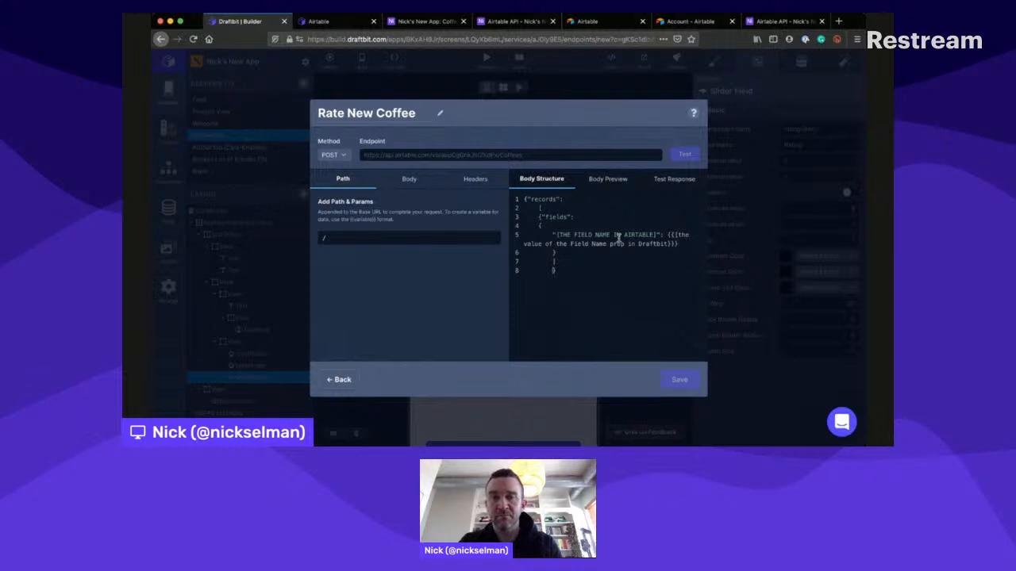
# - Duplicate the placeholder field line on a new line inside the "fields" object
pyautogui.moveTo(683, 231); pyautogui.dragTo(552, 230)
pyautogui.hotkey('ctrl', 'c')
pyautogui.click(683, 235)
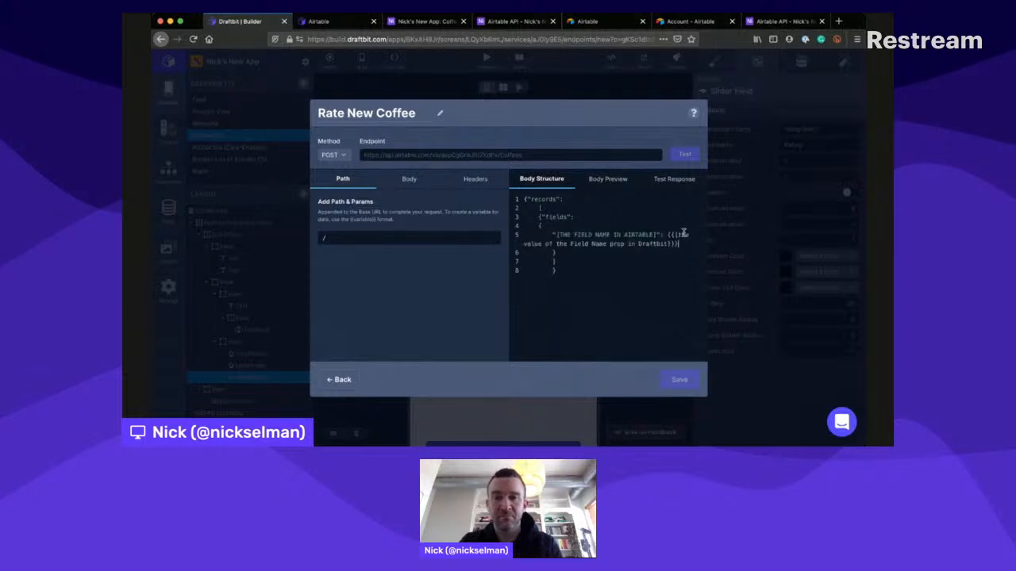
pyautogui.press('Return')
pyautogui.hotkey('ctrl', 'v')
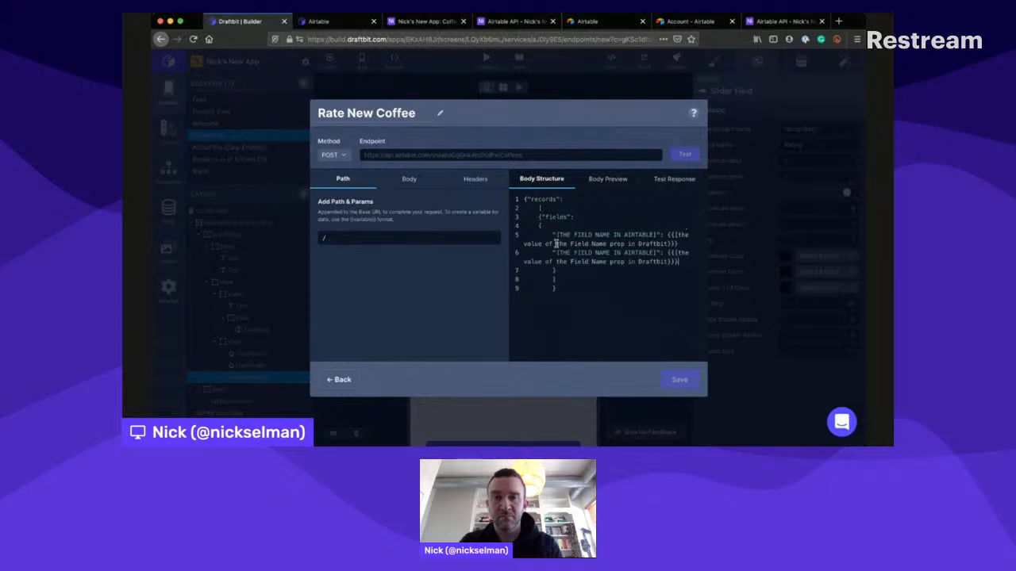
# - Change the first placeholder line to "Name": {{Name}}, with a trailing comma
pyautogui.moveTo(555, 252); pyautogui.dragTo(654, 243)
pyautogui.click(610, 227)
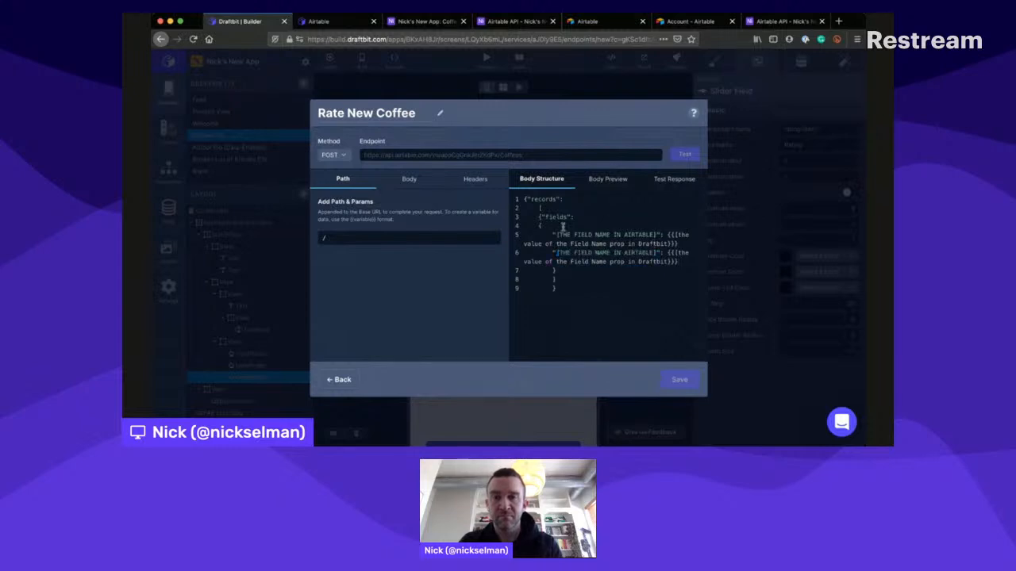
pyautogui.moveTo(555, 229); pyautogui.dragTo(656, 230)
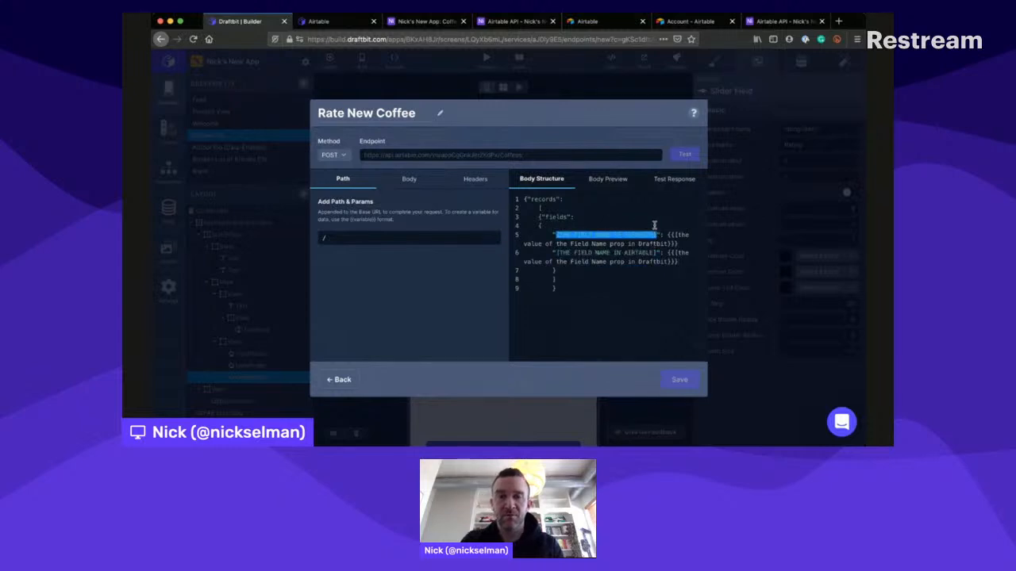
pyautogui.write('Name')
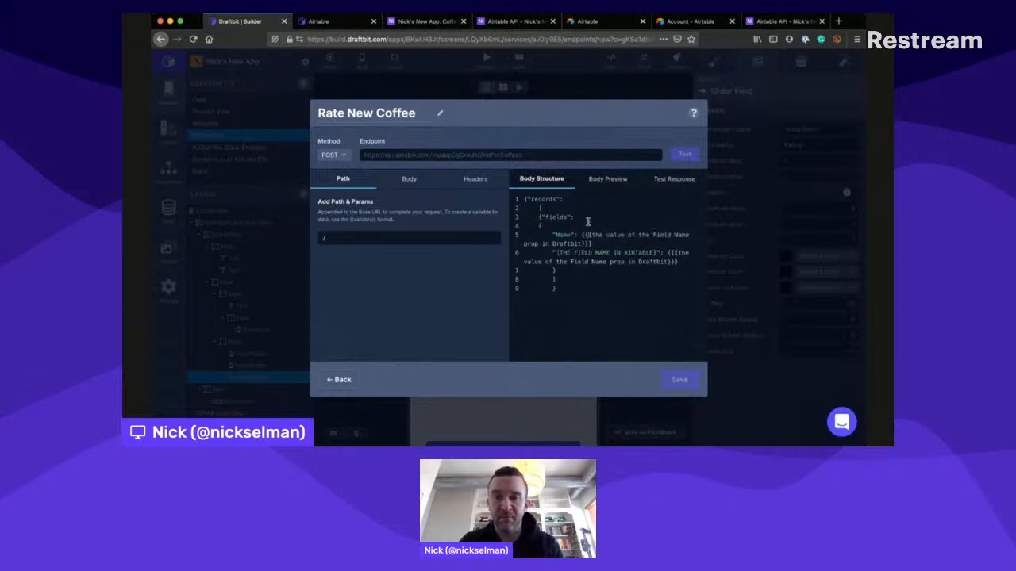
pyautogui.moveTo(582, 244); pyautogui.dragTo(581, 230)
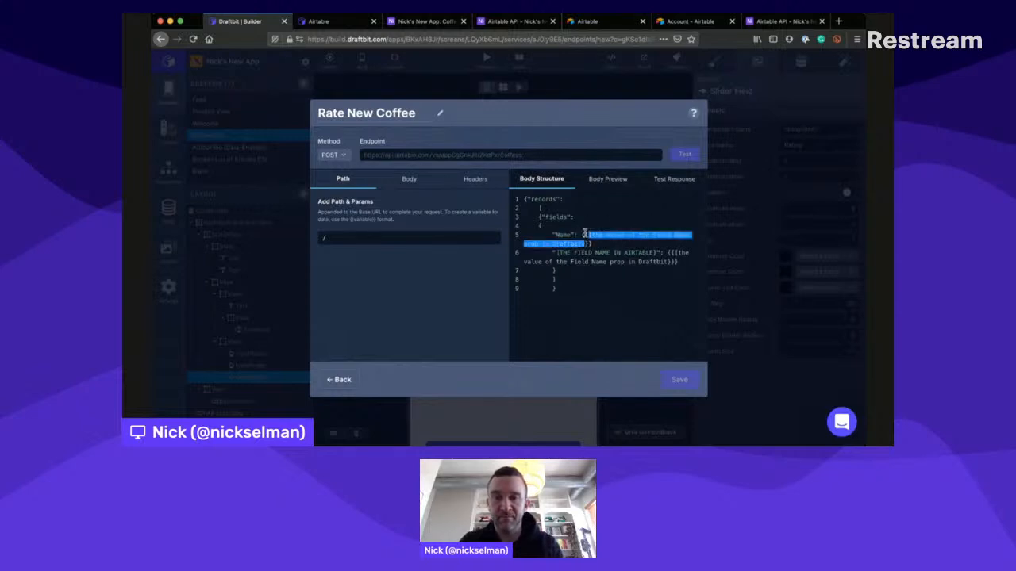
pyautogui.write('Name": {{Name}},')
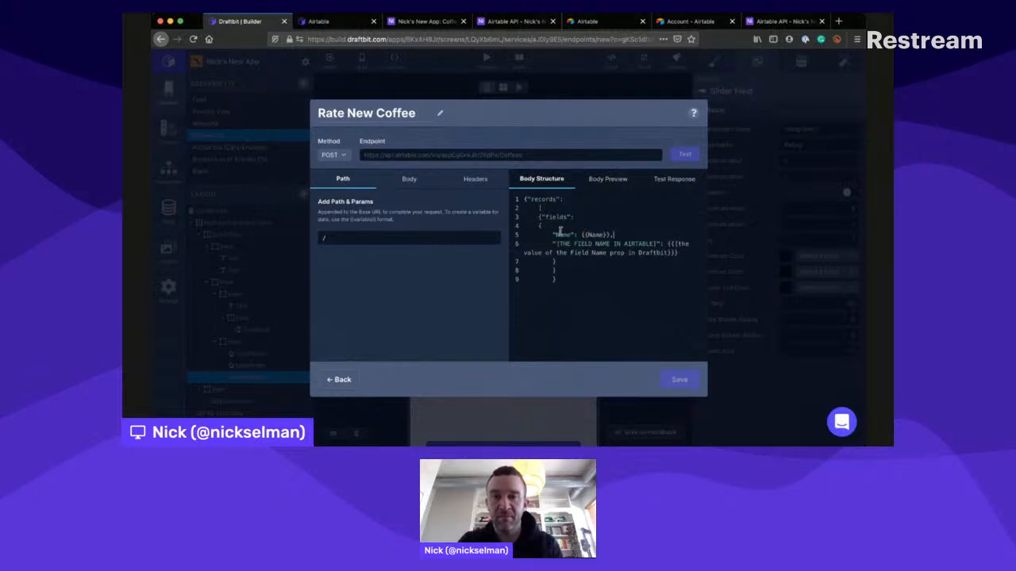
# - Change the second placeholder line to "Roast": {{Roast}}, with a trailing comma
pyautogui.moveTo(556, 233); pyautogui.dragTo(657, 236)
pyautogui.write('Roast')
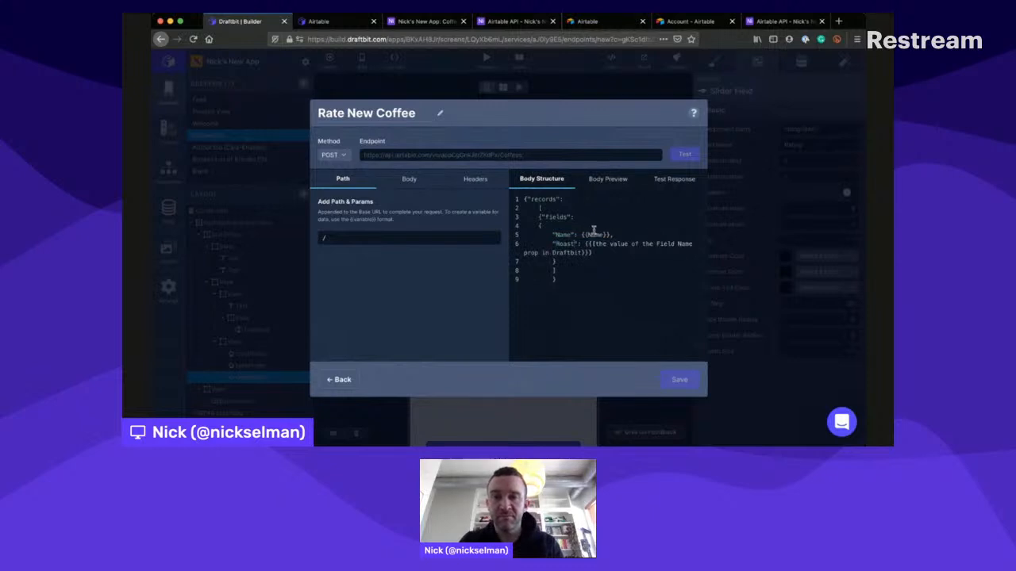
pyautogui.moveTo(594, 232); pyautogui.dragTo(585, 240)
pyautogui.write('R')
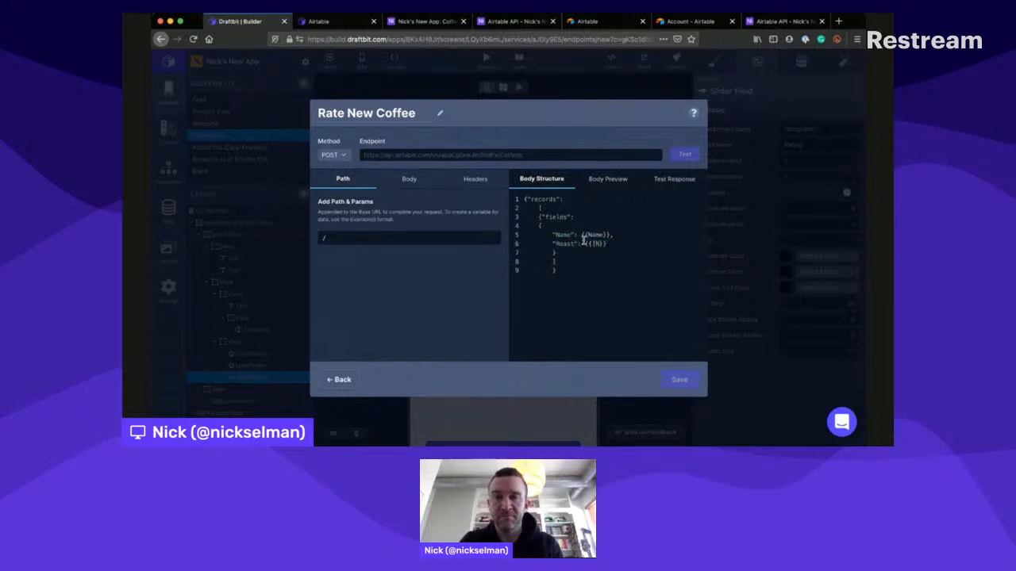
pyautogui.write('oast}}')
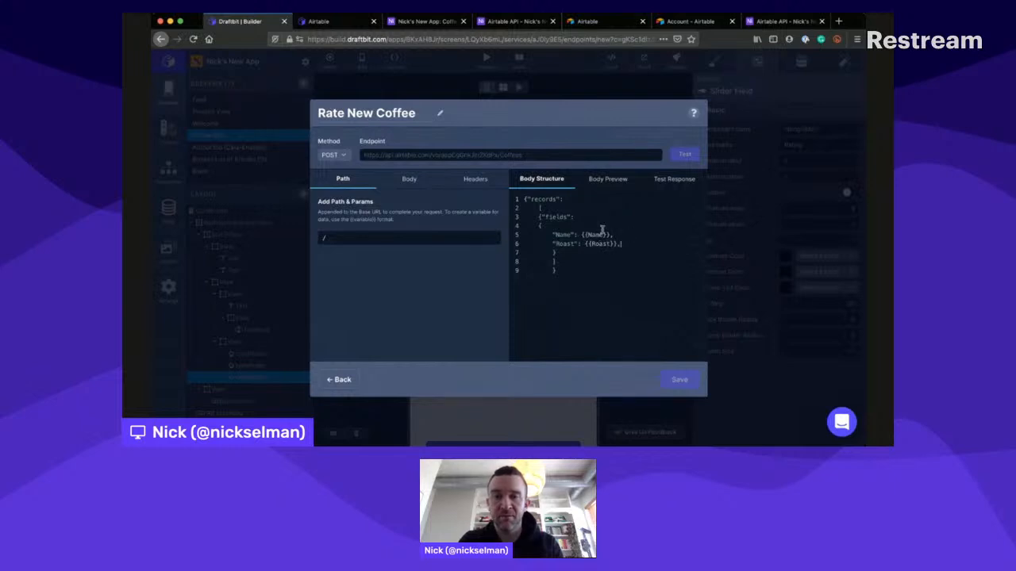
pyautogui.write(',')
# - Reduce the Name and Roast placeholders to single curly braces and check the example request body in the Draftbit Airtable docs
pyautogui.press('BackSpace')
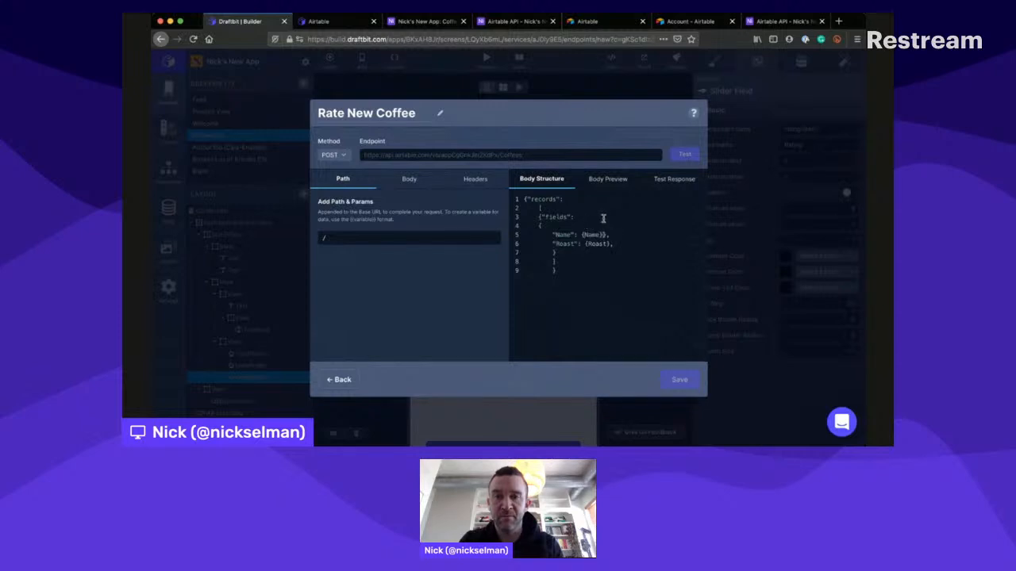
pyautogui.click(322, 22)
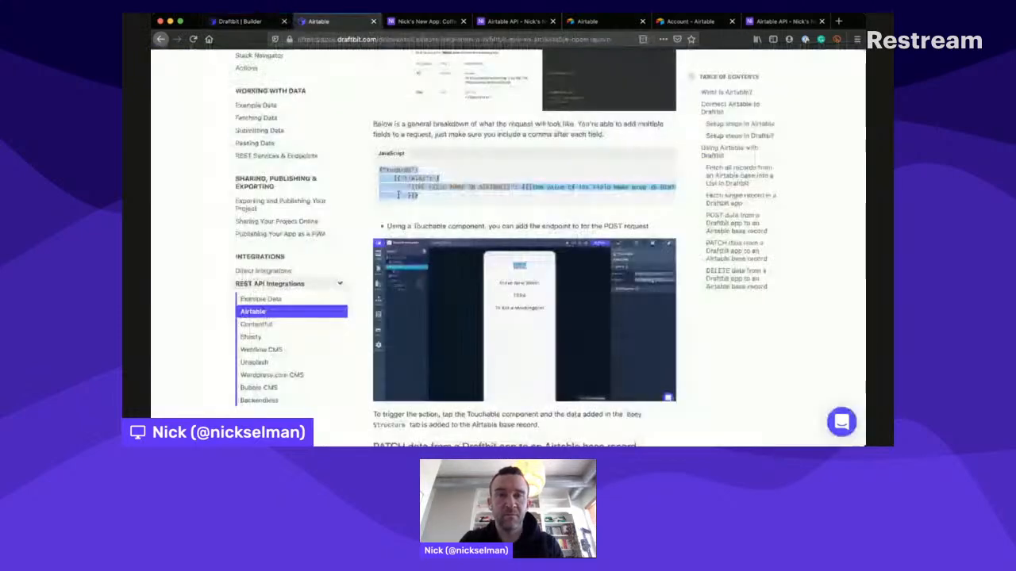
pyautogui.scroll(7, 403, 209)
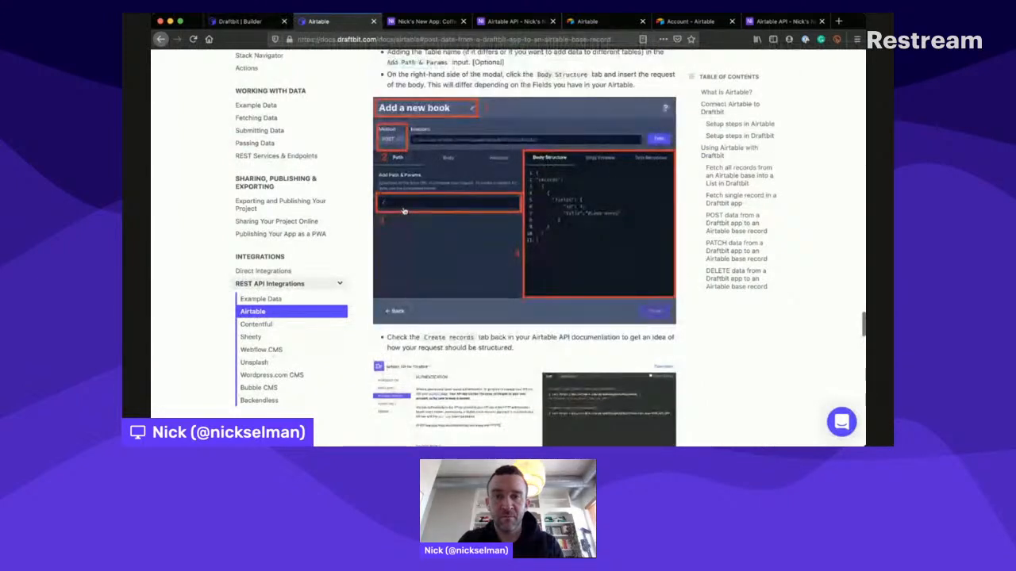
pyautogui.scroll(-2, 403, 210)
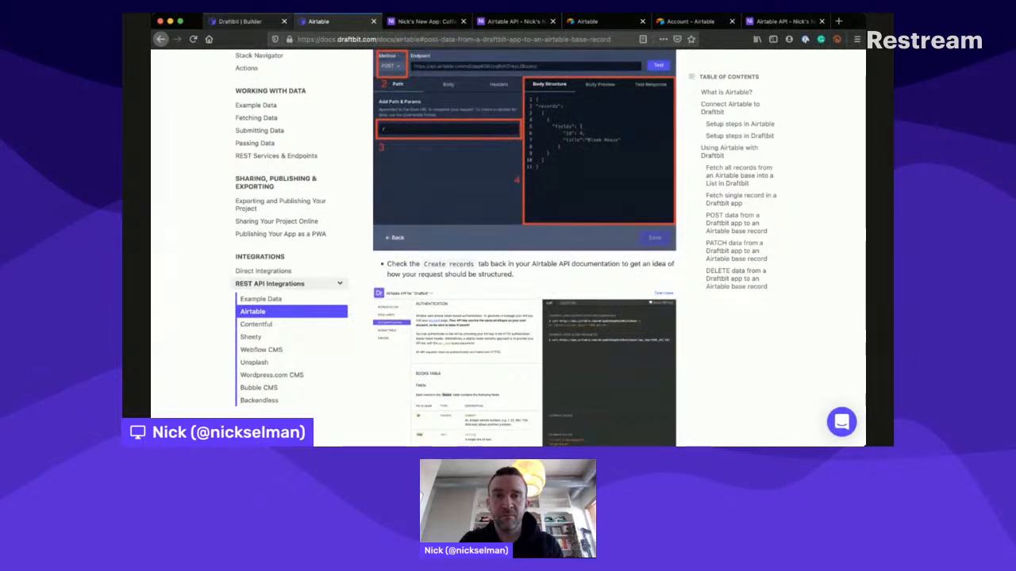
pyautogui.click(241, 21)
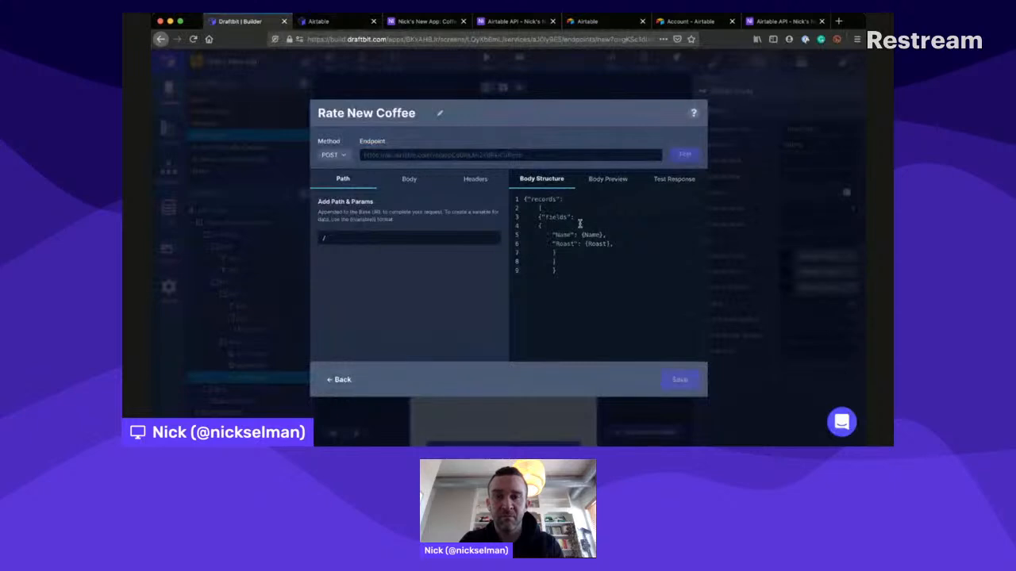
# - Replace the braced Name placeholder in the request body with the quoted string "Name"
pyautogui.moveTo(580, 224); pyautogui.dragTo(605, 226)
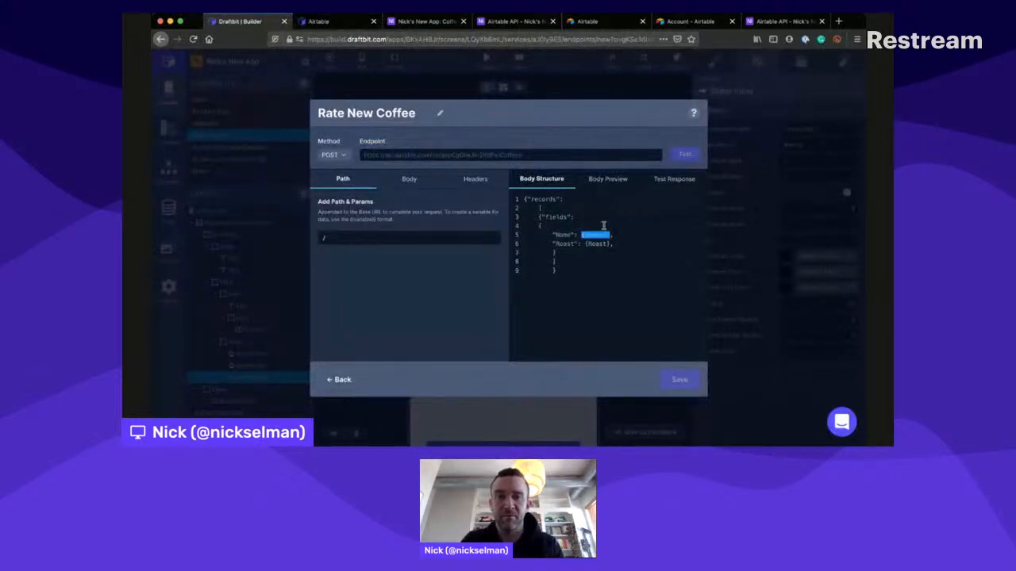
pyautogui.write('"')
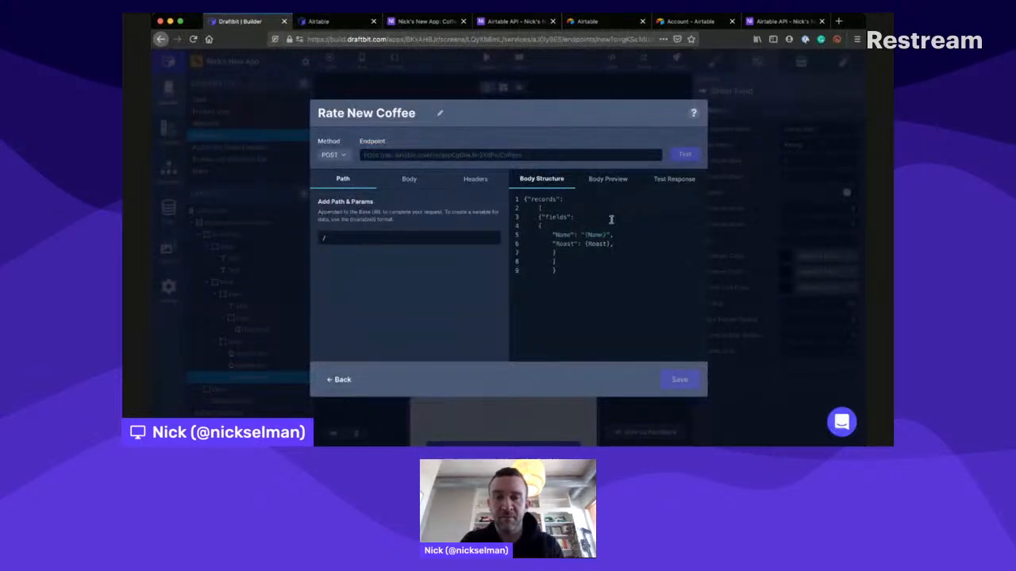
pyautogui.moveTo(611, 220); pyautogui.dragTo(586, 222)
pyautogui.write('N')
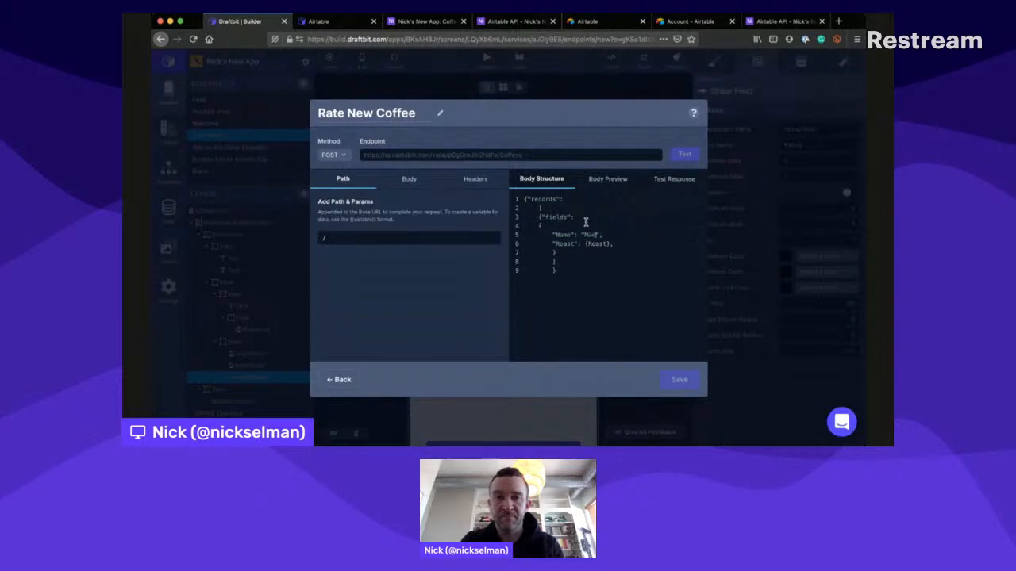
pyautogui.write('ame')
# - Delete the whole "Roast" line from the "fields" object, including the empty line it leaves
pyautogui.moveTo(585, 233); pyautogui.dragTo(540, 242)
pyautogui.click(623, 235)
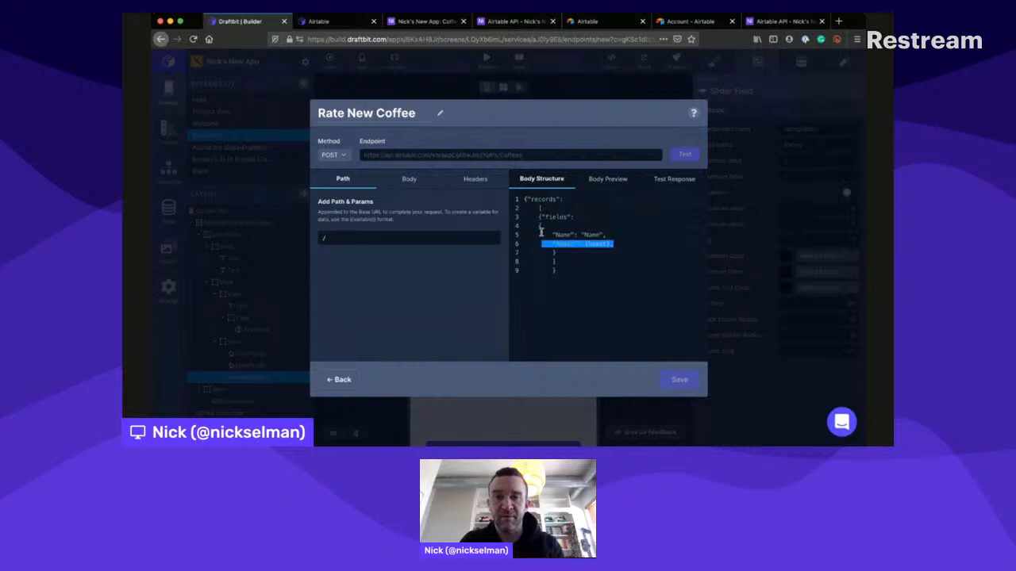
pyautogui.press('BackSpace')
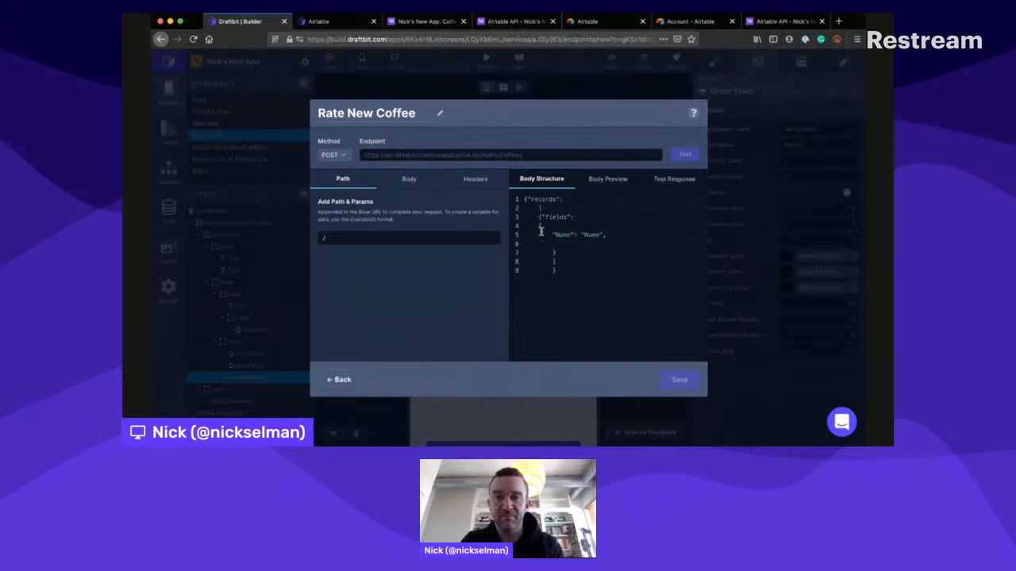
pyautogui.press('BackSpace')
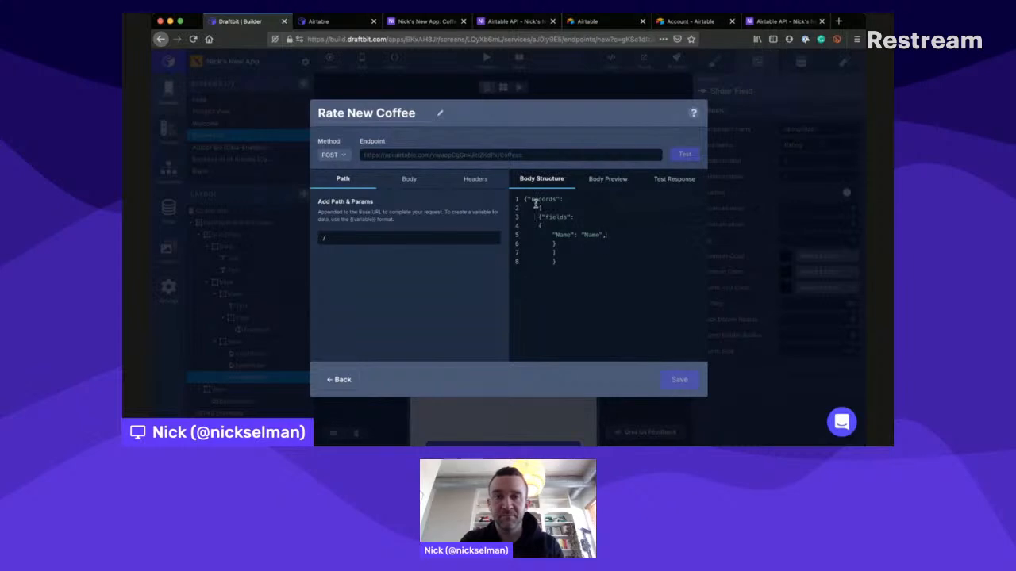
# - Indent the body's brackets and the Name line to match their nesting, and check the body preview
pyautogui.press('Tab')
pyautogui.press('Tab')
pyautogui.press('Down')
pyautogui.press('Tab')
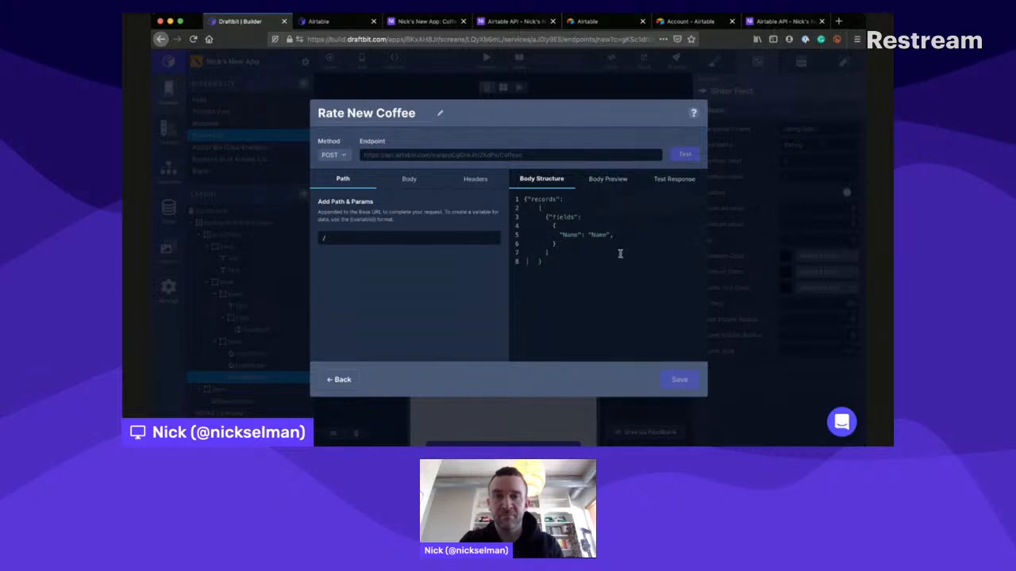
pyautogui.click(601, 177)
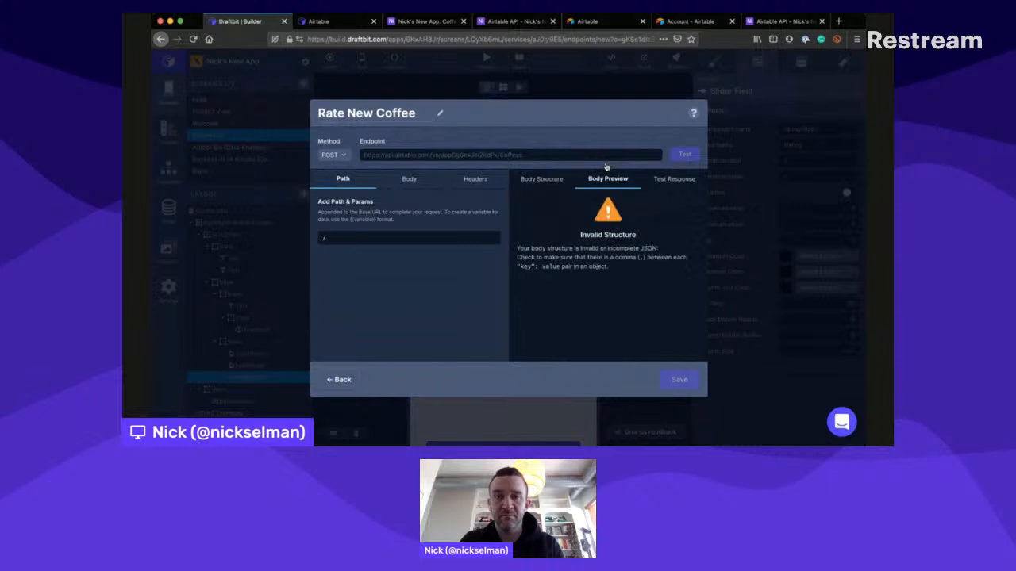
pyautogui.click(552, 173)
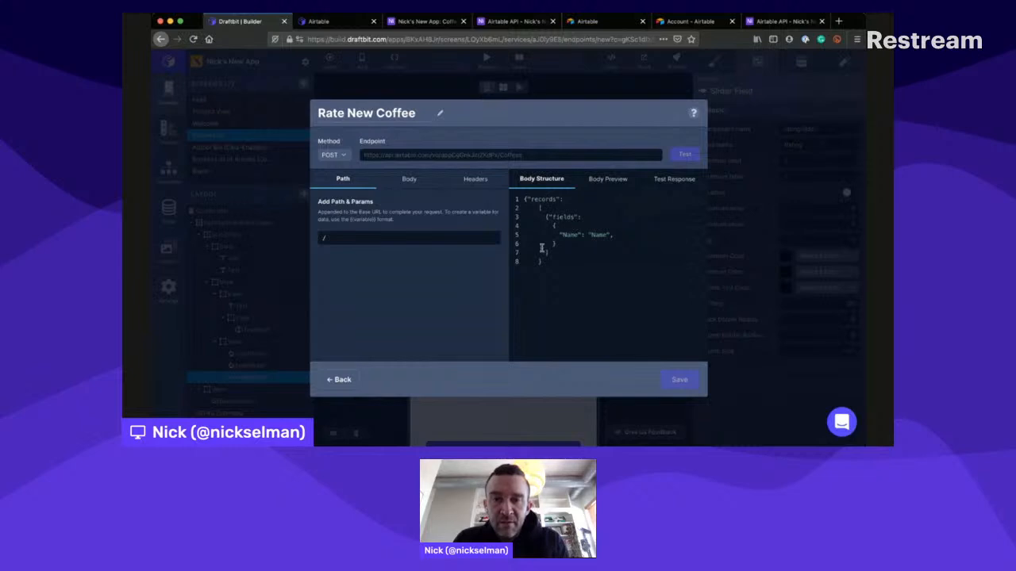
# - Add another closing brace on its own line with stepped indentation at the end of the body, and recheck the preview
pyautogui.press('Return')
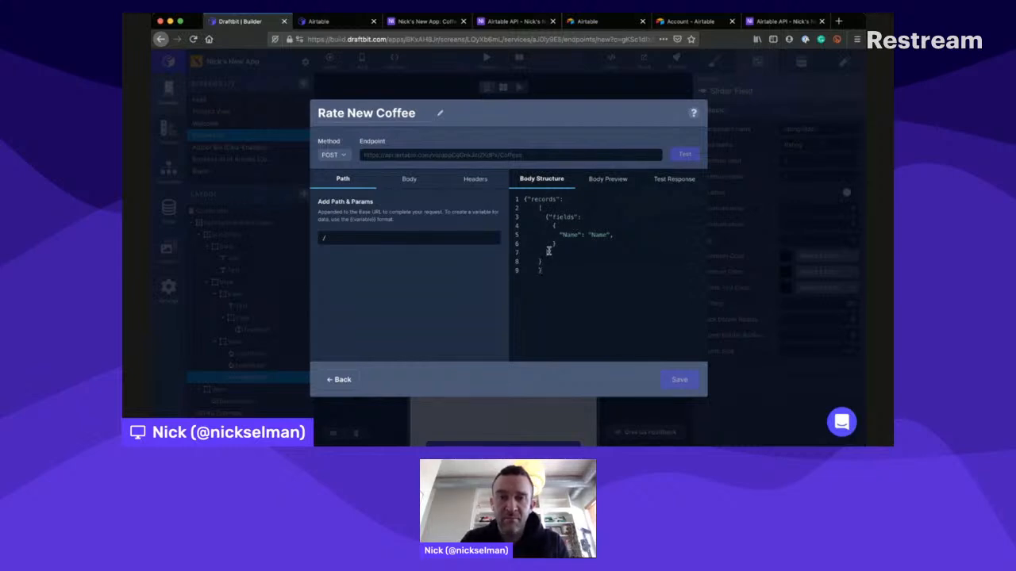
pyautogui.press('BackSpace')
pyautogui.click(612, 177)
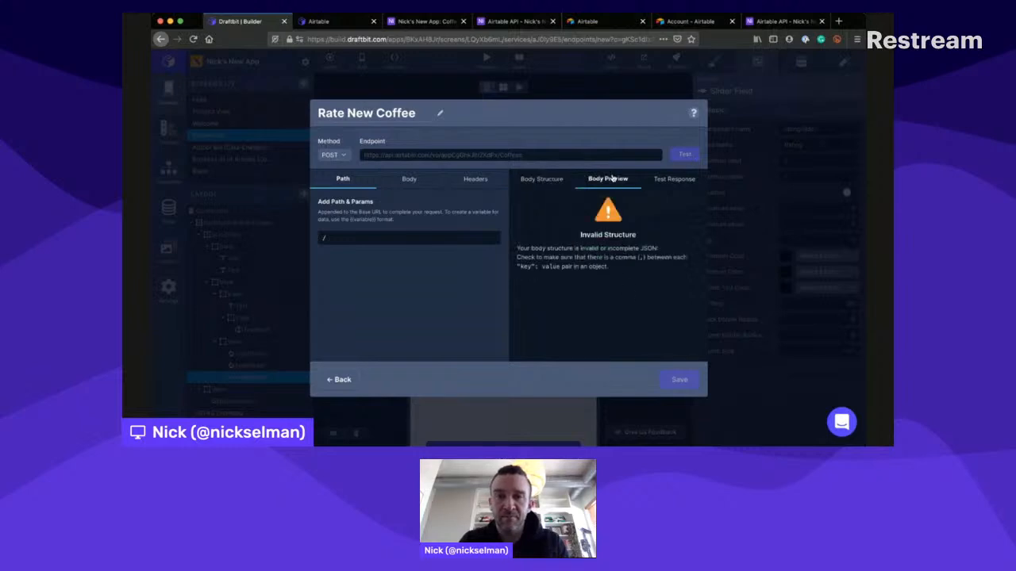
pyautogui.click(540, 173)
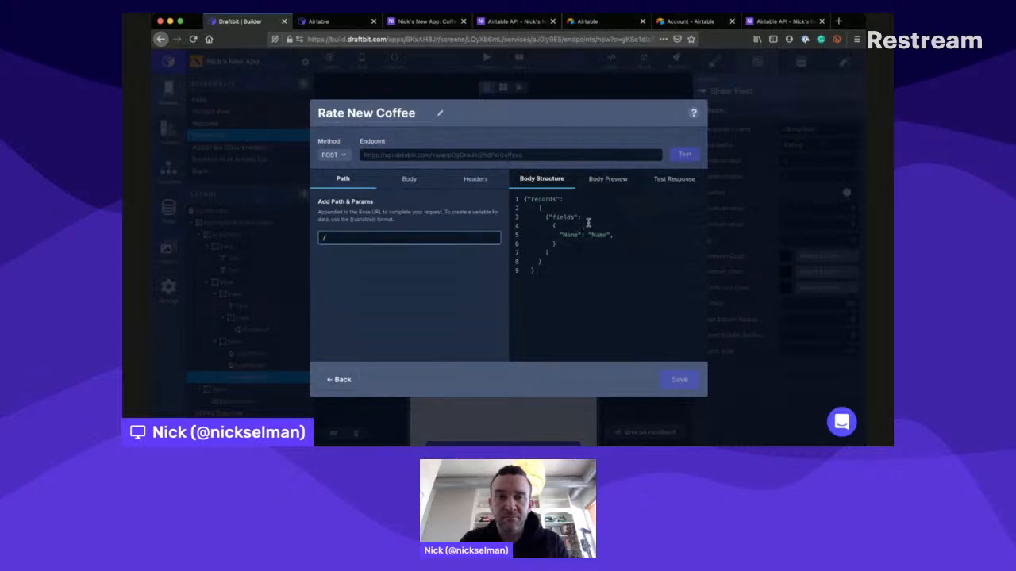
# - Try an unquoted Name value in the request body together with /Name as the endpoint path
pyautogui.moveTo(591, 227); pyautogui.dragTo(604, 225)
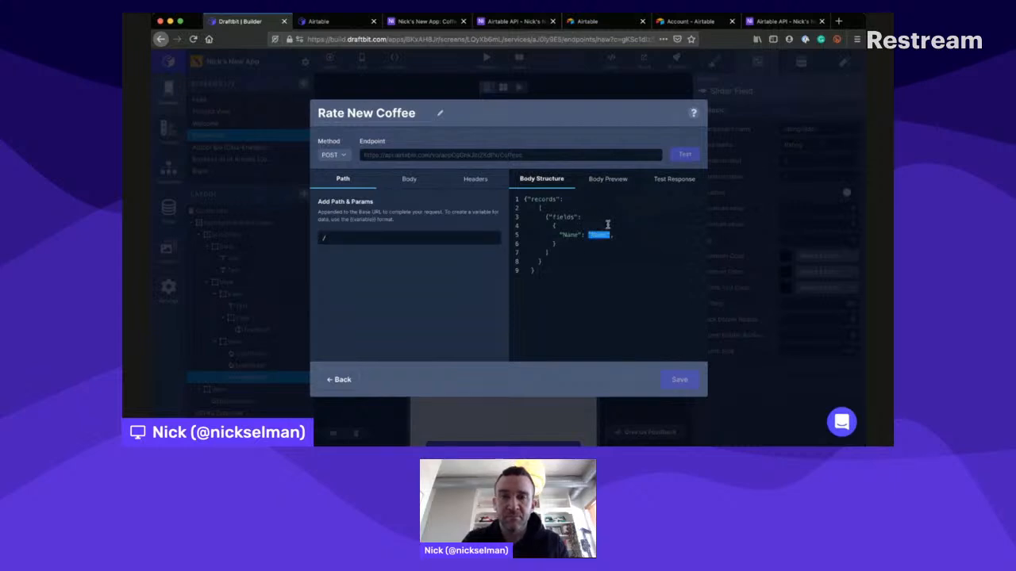
pyautogui.write('N')
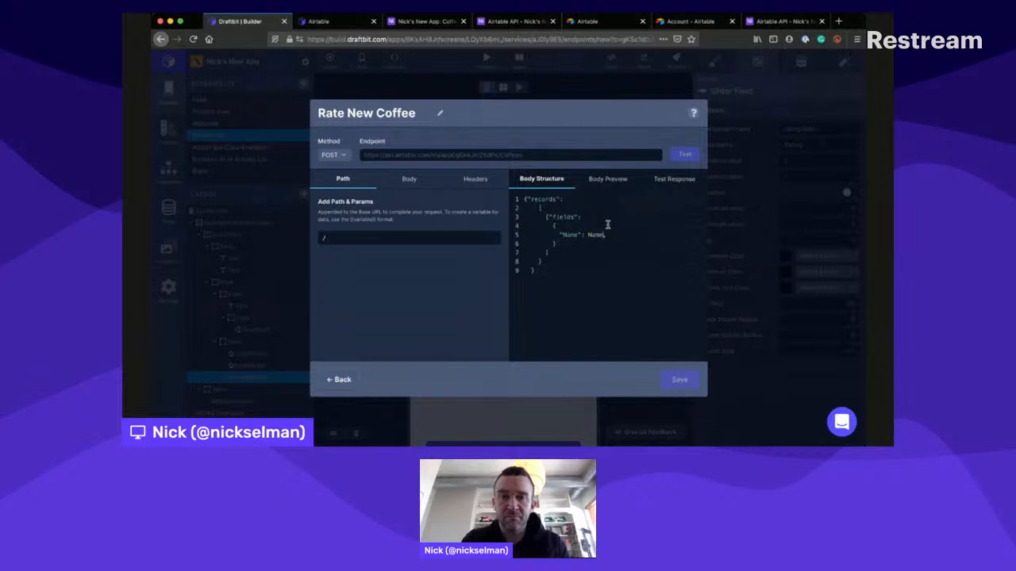
pyautogui.click(429, 235)
pyautogui.write('Name')
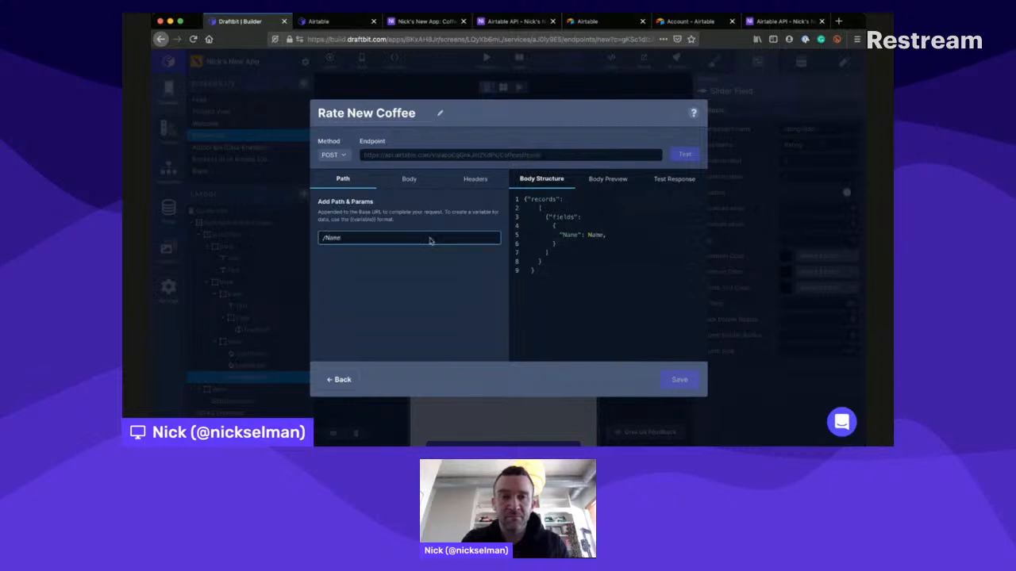
pyautogui.click(435, 264)
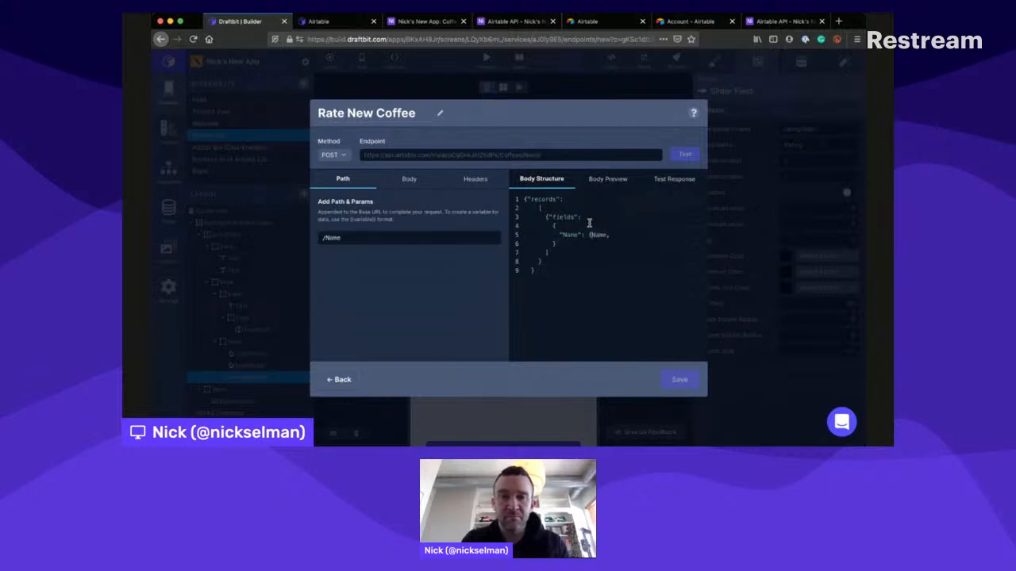
# - Try a curly brace around the Name value, check the body preview, and put back the quoted "Name" without a trailing comma
pyautogui.write('{')
pyautogui.click(608, 172)
pyautogui.click(543, 178)
pyautogui.moveTo(588, 235); pyautogui.dragTo(619, 235)
pyautogui.press('BackSpace')
pyautogui.press('BackSpace')
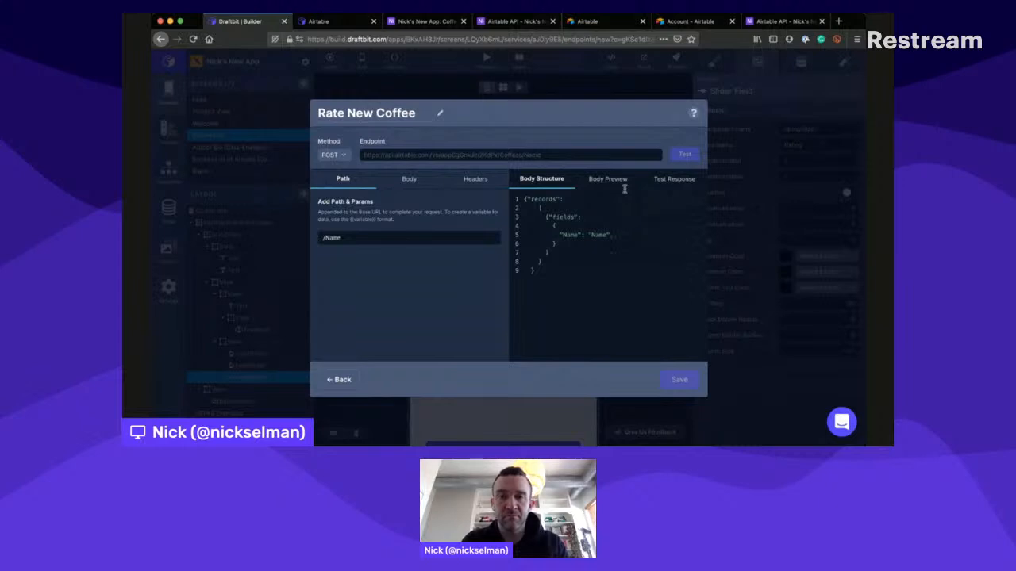
# - Clear Name from the endpoint path and check the body preview again
pyautogui.click(379, 221)
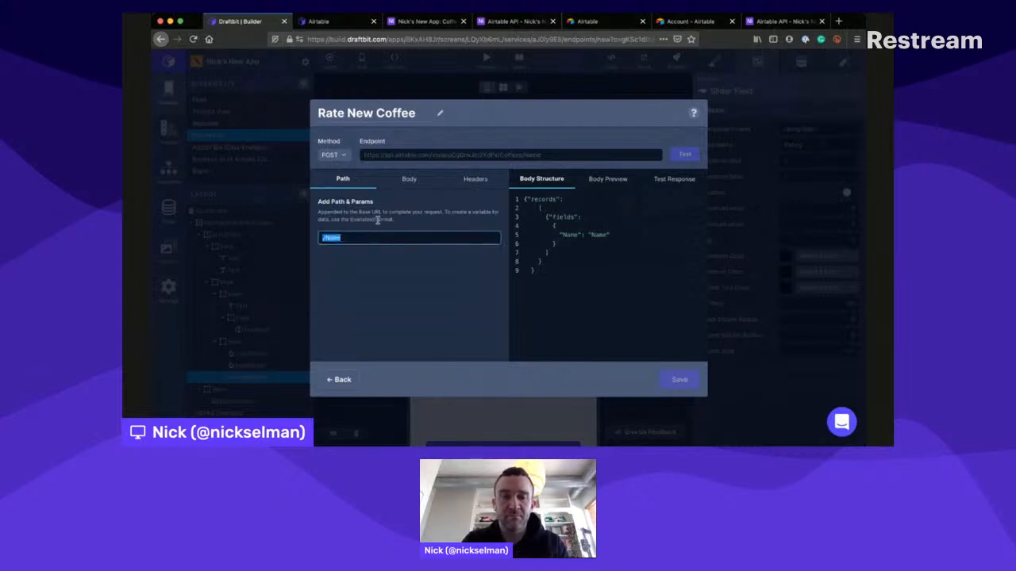
pyautogui.press('BackSpace')
pyautogui.click(397, 270)
pyautogui.click(608, 180)
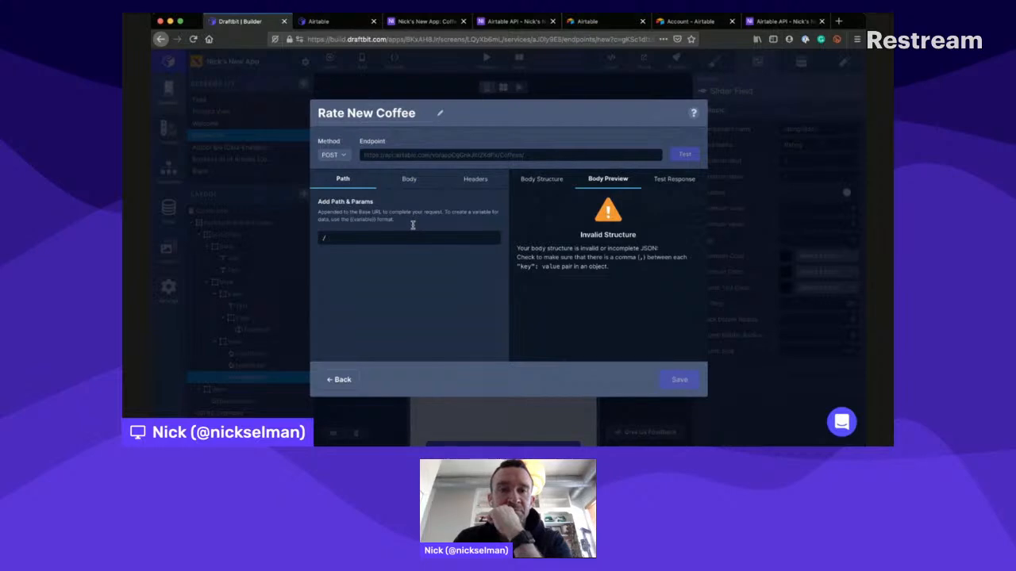
pyautogui.click(544, 173)
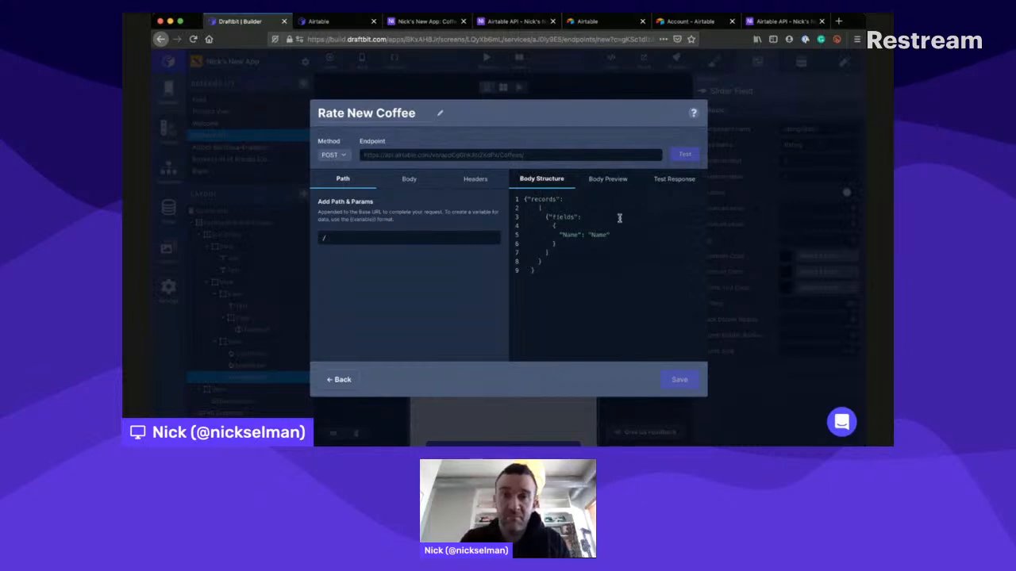
# - Examine the example request for creating Coffees records in the Airtable API documentation
pyautogui.click(420, 21)
pyautogui.click(512, 21)
pyautogui.click(653, 273)
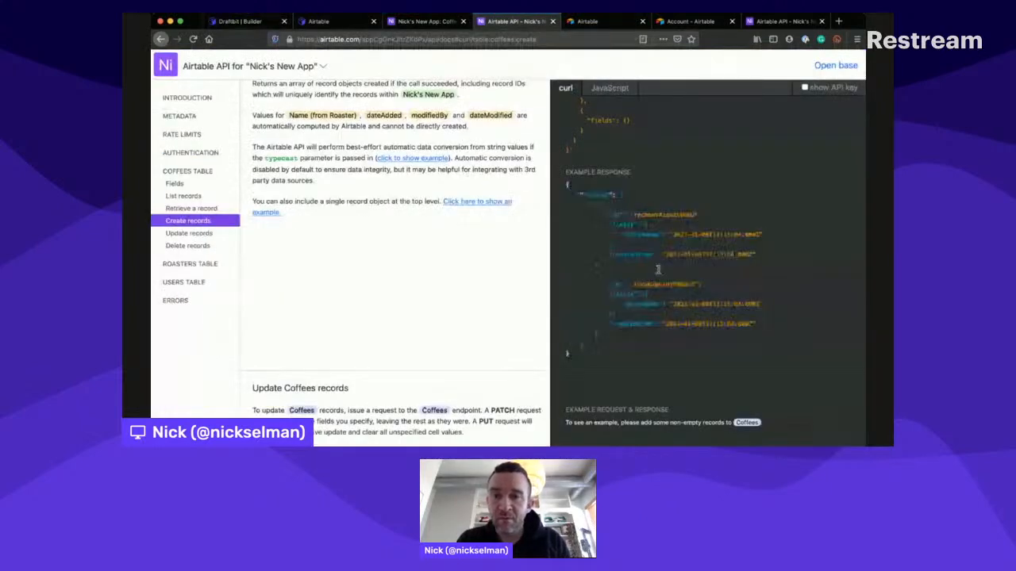
pyautogui.scroll(4, 676, 207)
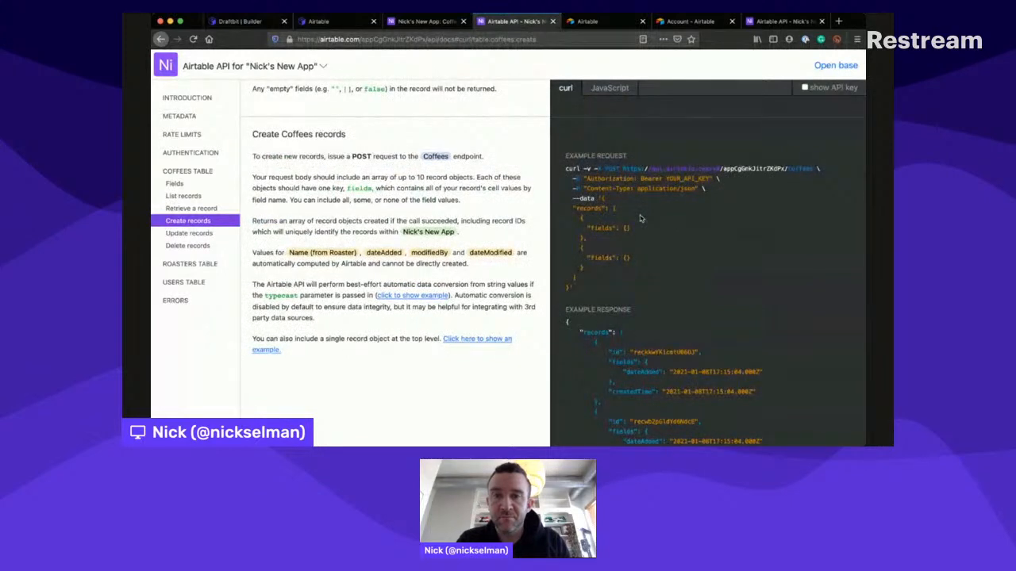
# - Compare the body structure with the sample POST request in the Draftbit Airtable docs, reading the full placeholder line
pyautogui.click(337, 21)
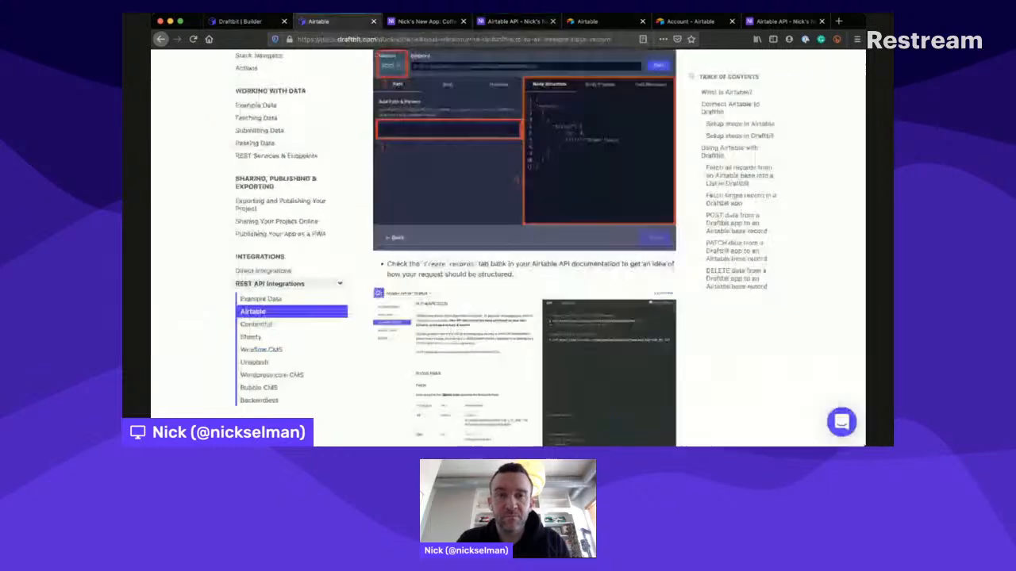
pyautogui.scroll(-8, 495, 229)
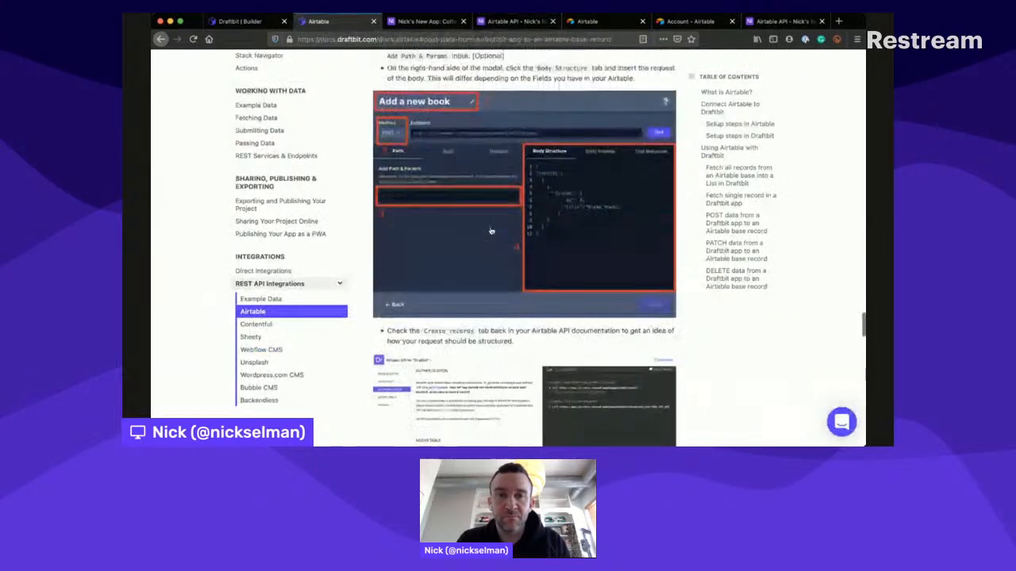
pyautogui.scroll(-1, 491, 231)
pyautogui.click(458, 200)
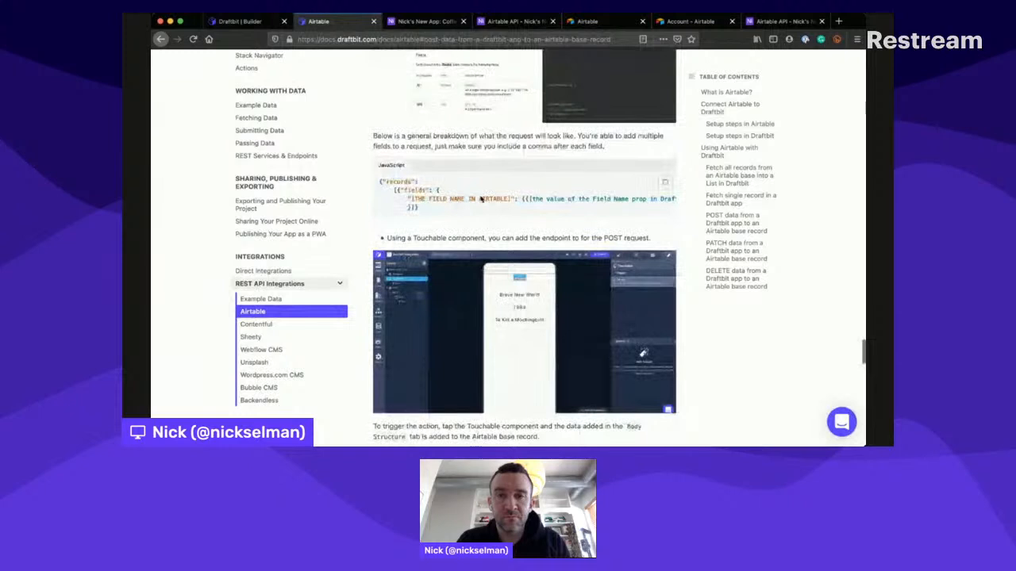
pyautogui.hscroll(1, 520, 185)
pyautogui.hscroll(-2, 520, 184)
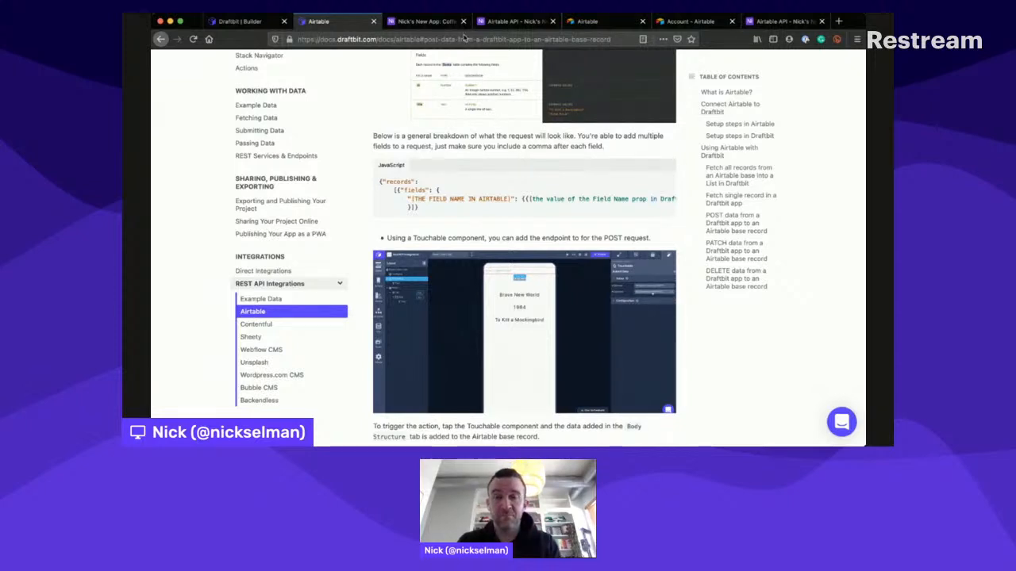
# - Check the Coffees table's columns in the Airtable base and the test response of the Rate New Coffee endpoint in Draftbit
pyautogui.click(446, 21)
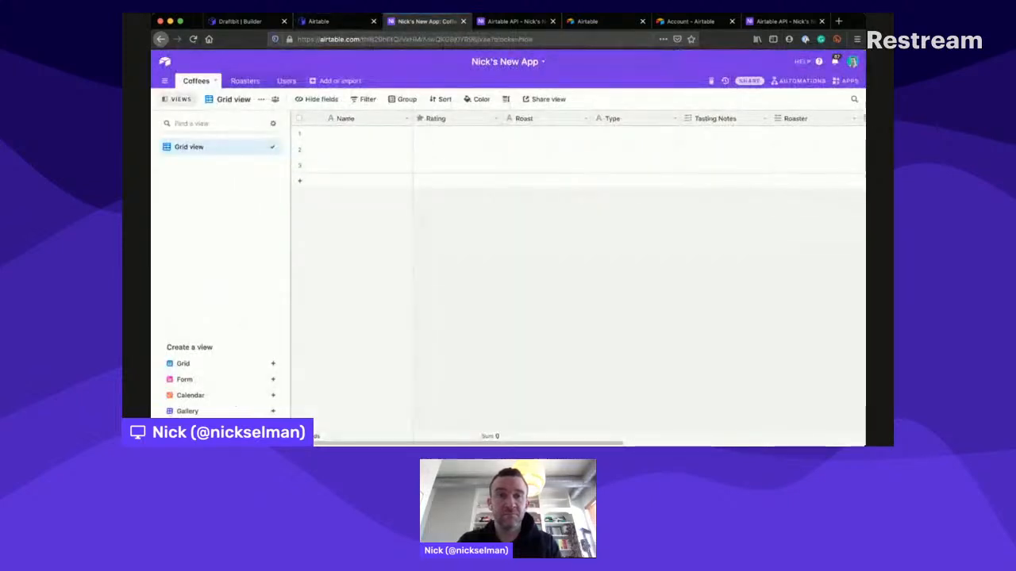
pyautogui.click(333, 21)
pyautogui.click(242, 21)
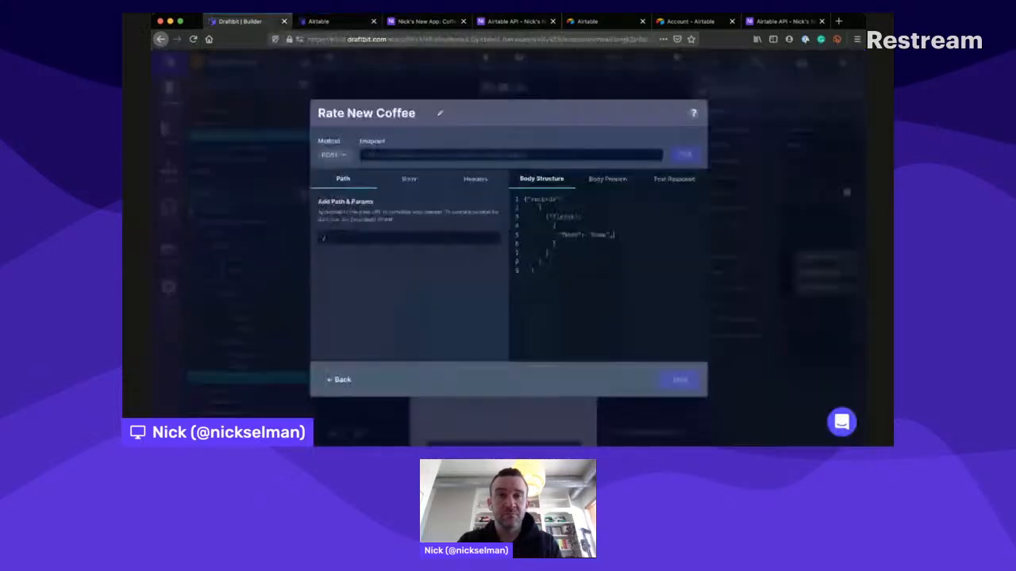
pyautogui.click(682, 172)
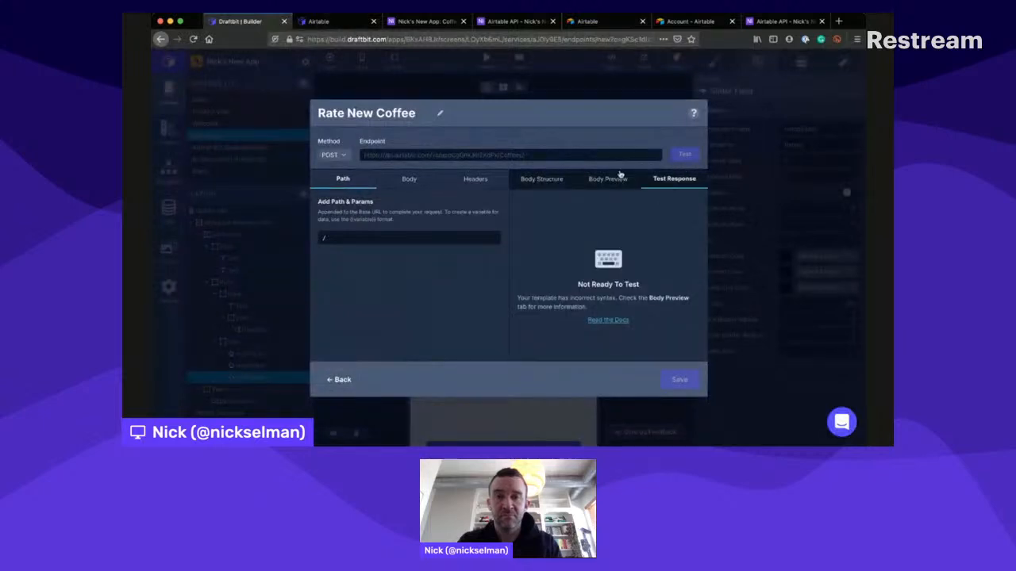
pyautogui.click(542, 179)
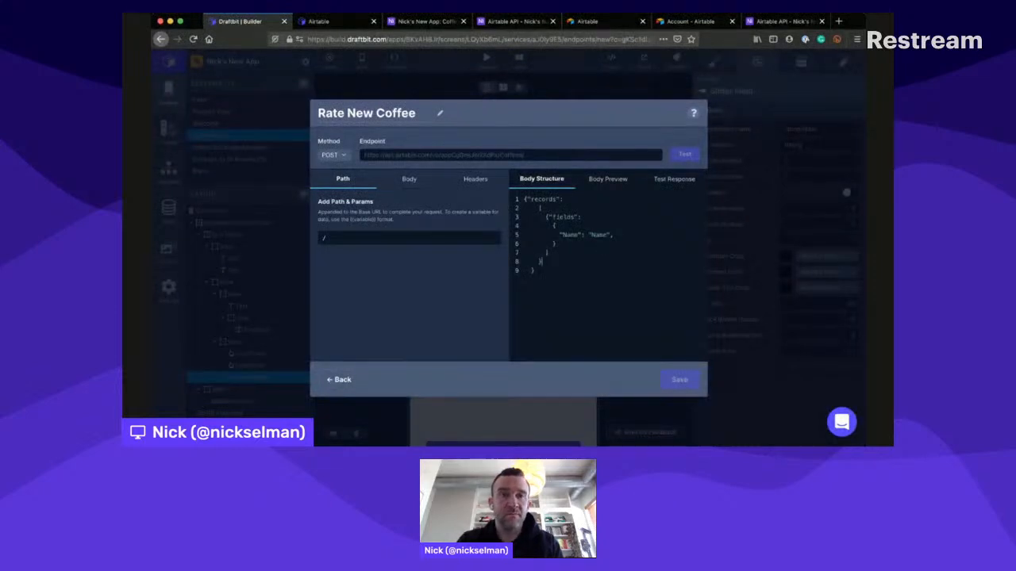
# - Replace the Rate New Coffee body structure with the sample POST request copied from the Draftbit Airtable docs
pyautogui.hotkey('ctrl', 'Tab')
pyautogui.hotkey('ctrl', 'Tab')
pyautogui.hotkey('ctrl', 'shift', 'Tab')
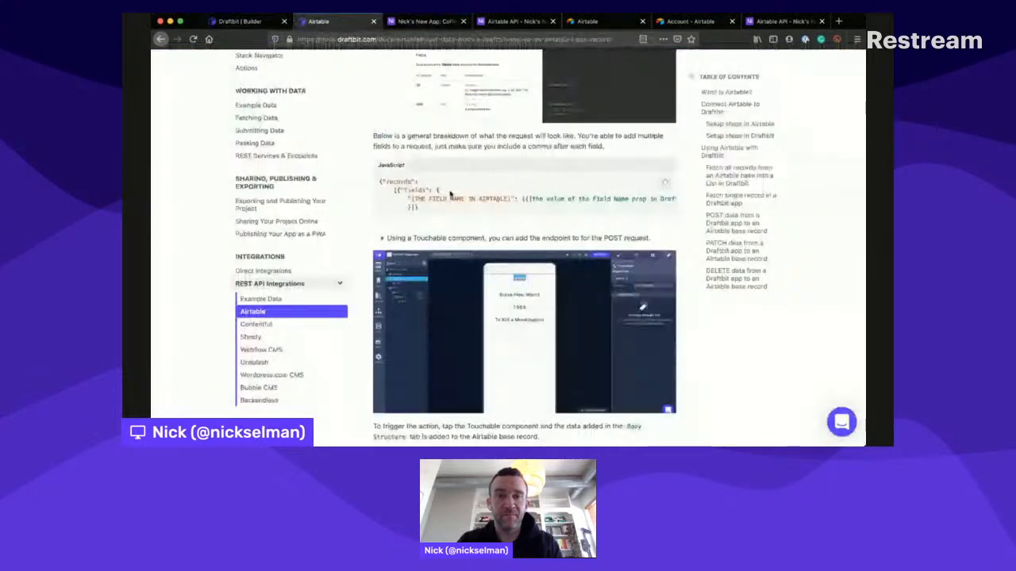
pyautogui.moveTo(439, 199); pyautogui.dragTo(376, 166)
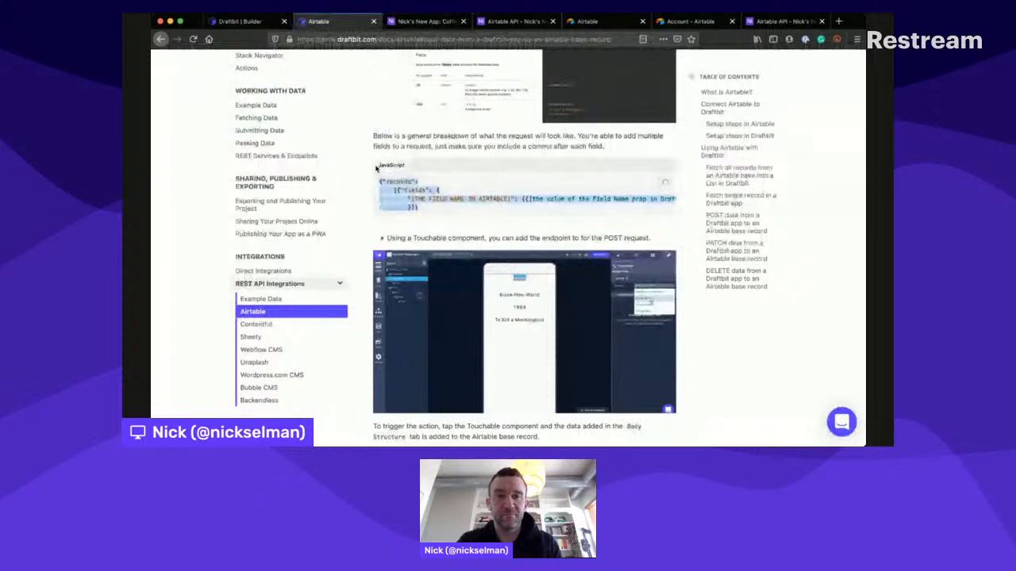
pyautogui.hotkey('ctrl', 'shift', 'Tab')
pyautogui.hotkey('ctrl', 'a')
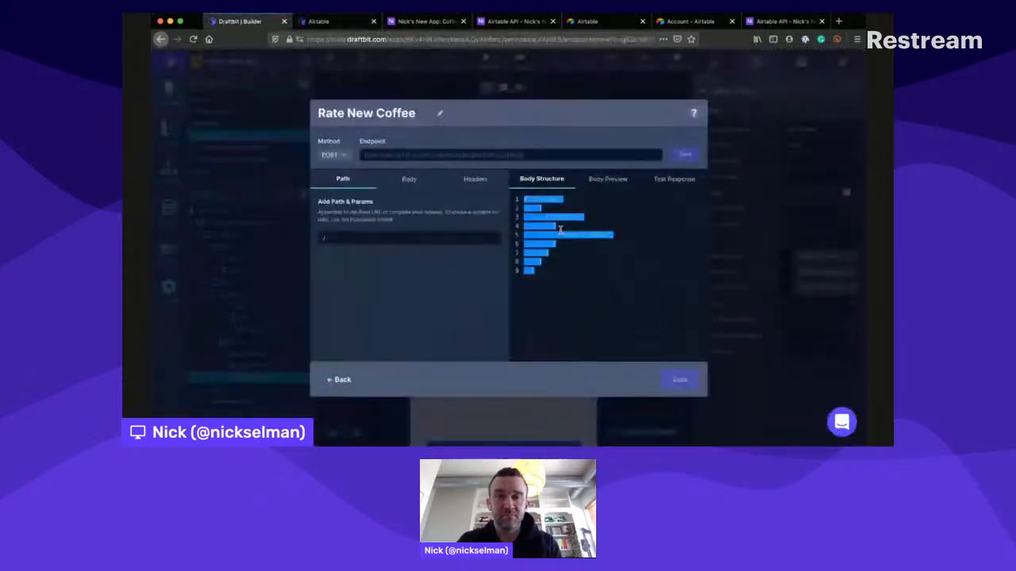
pyautogui.write('{"records":     [{"fields": {         "FIELD NAME IN AIRTABLE": {{the value of the Field Name prop in Draftbit}}}         }]}')
# - Replace the sample's Airtable field-name placeholder with Name and its value placeholder with Name in the body structure
pyautogui.doubleClick(564, 217)
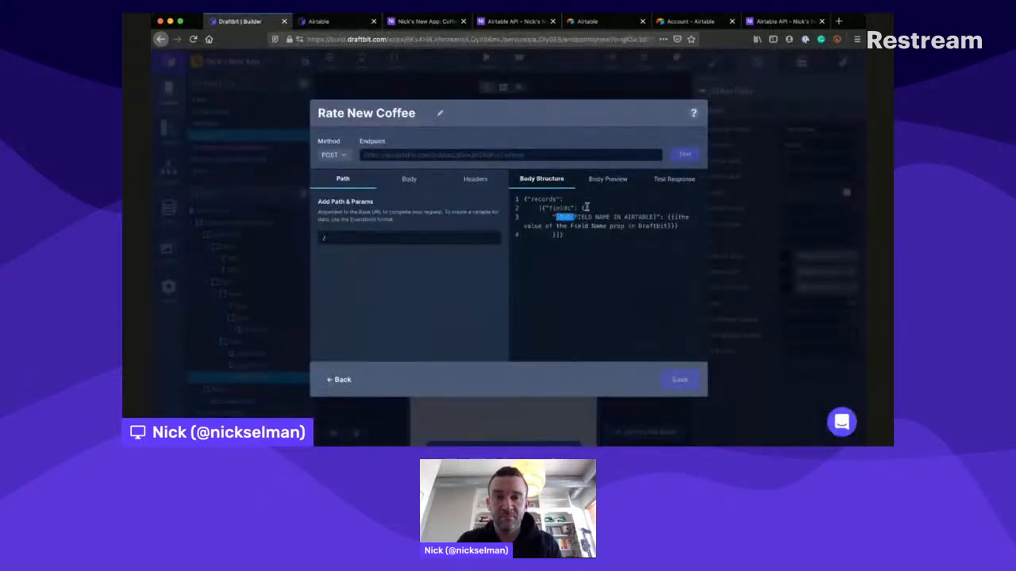
pyautogui.moveTo(586, 207); pyautogui.dragTo(655, 202)
pyautogui.write('Na')
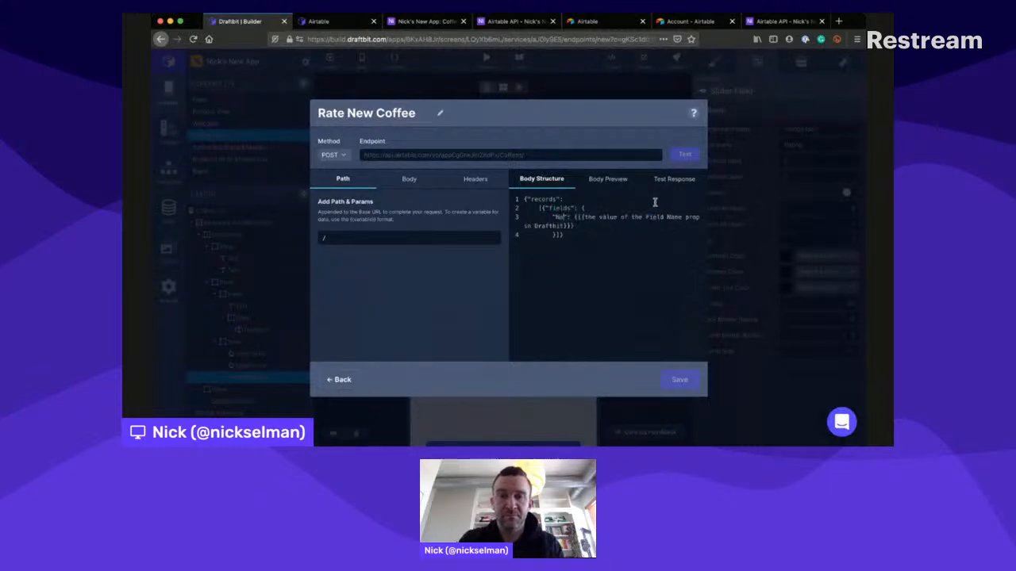
pyautogui.write('me')
pyautogui.moveTo(582, 204); pyautogui.dragTo(589, 214)
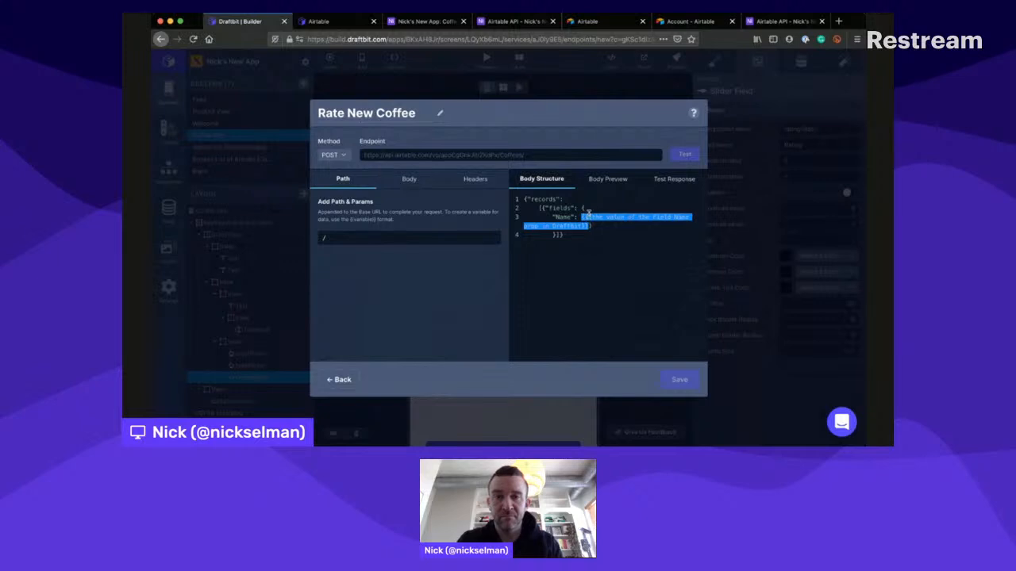
pyautogui.click(590, 211)
pyautogui.moveTo(583, 207); pyautogui.dragTo(591, 213)
pyautogui.write('Name": Name')
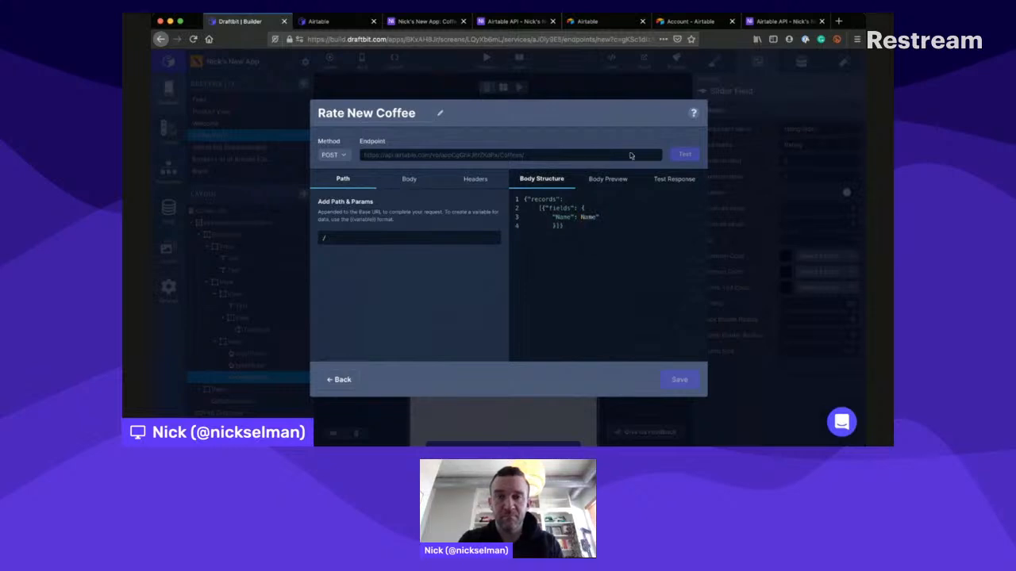
# - Turn the Name field's value into the variable {{Name}} and check the body preview
pyautogui.click(611, 176)
pyautogui.click(553, 174)
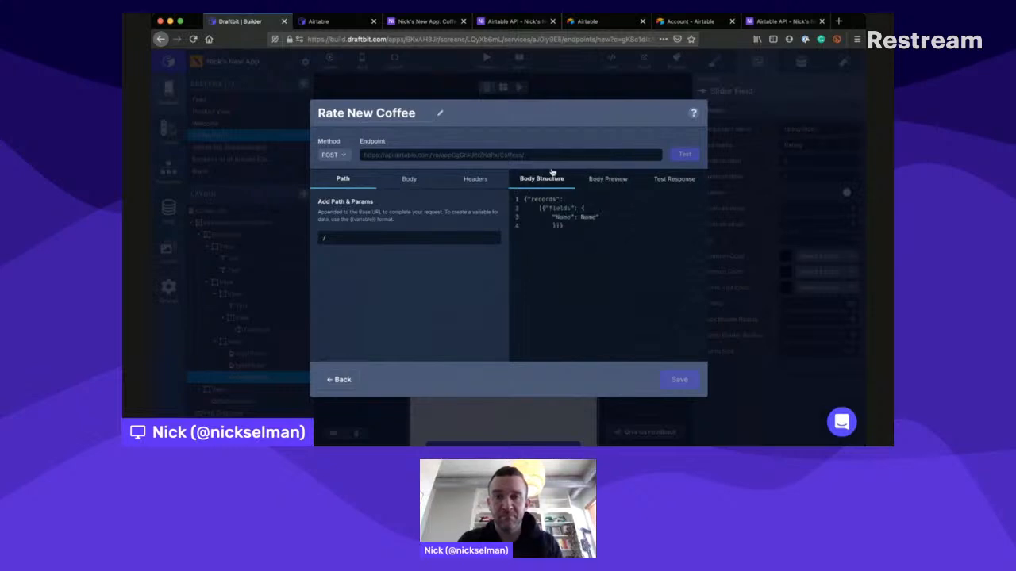
pyautogui.doubleClick(590, 217)
pyautogui.write('{')
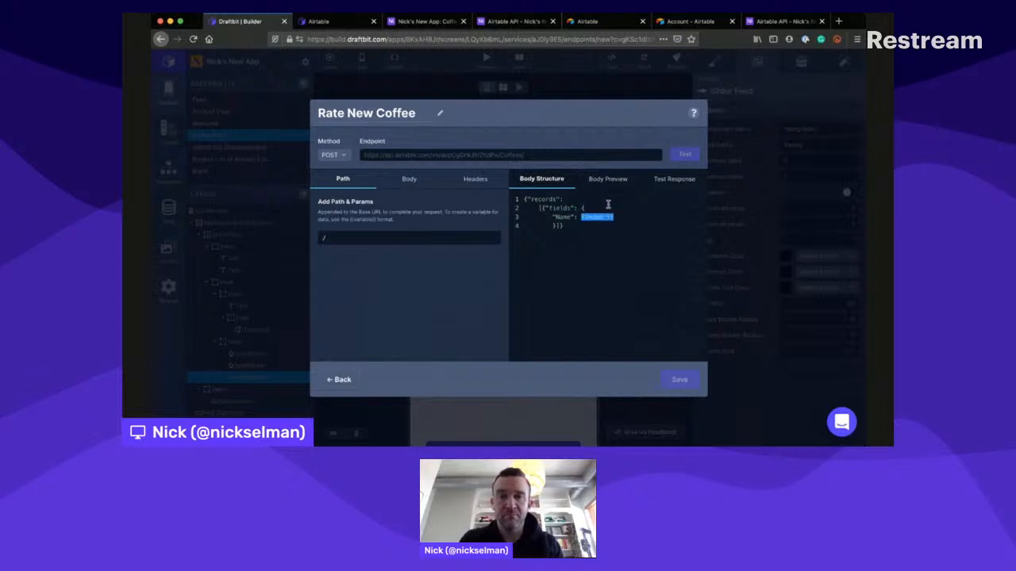
pyautogui.click(607, 206)
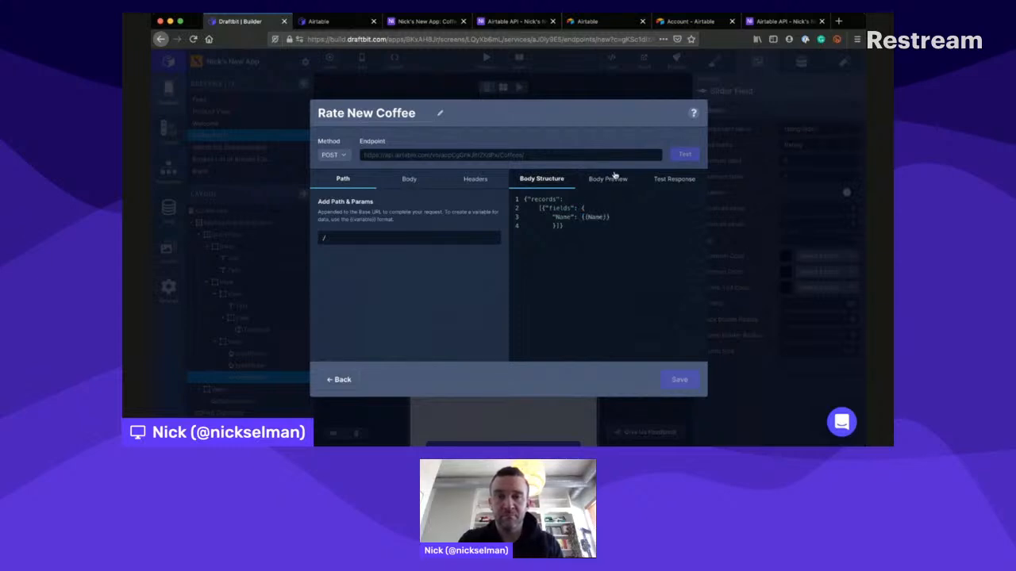
pyautogui.click(611, 177)
pyautogui.click(684, 162)
pyautogui.click(543, 179)
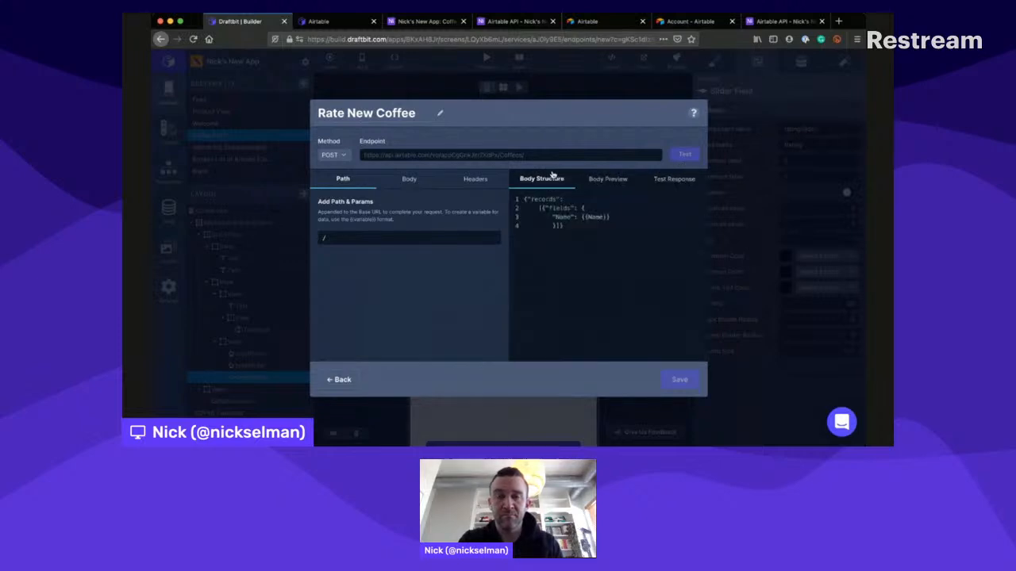
pyautogui.click(603, 217)
pyautogui.press('BackSpace')
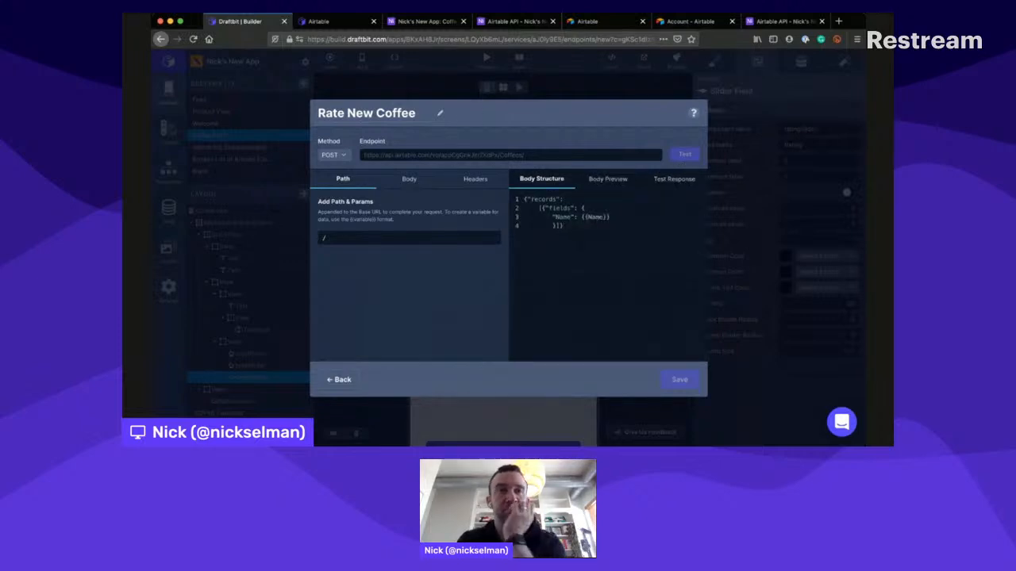
# - Copy the example JSON data for creating Coffees records from the Airtable API docs and replace the endpoint's body structure with it
pyautogui.click(325, 21)
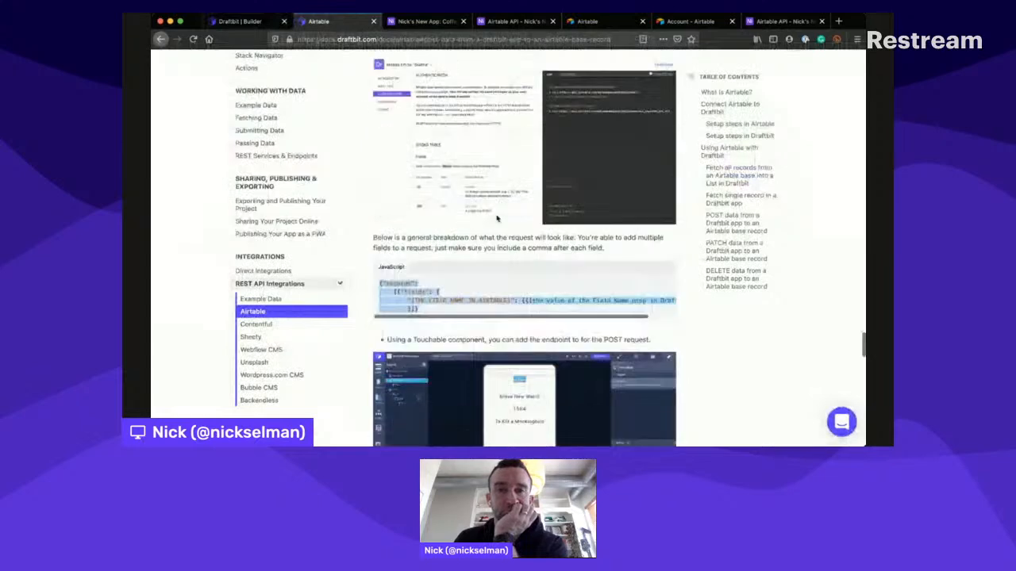
pyautogui.scroll(1, 497, 218)
pyautogui.click(514, 21)
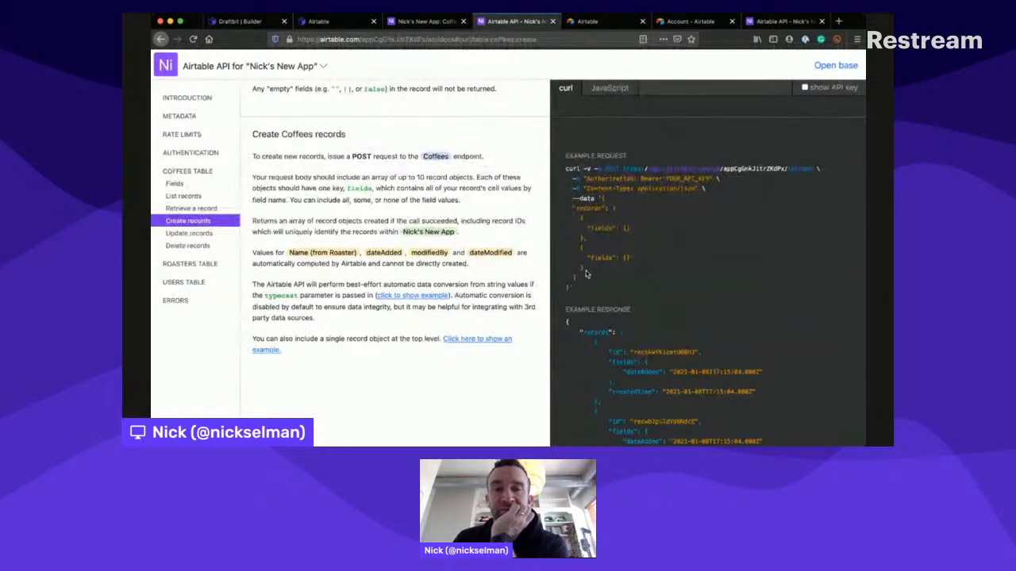
pyautogui.moveTo(578, 287); pyautogui.dragTo(607, 195)
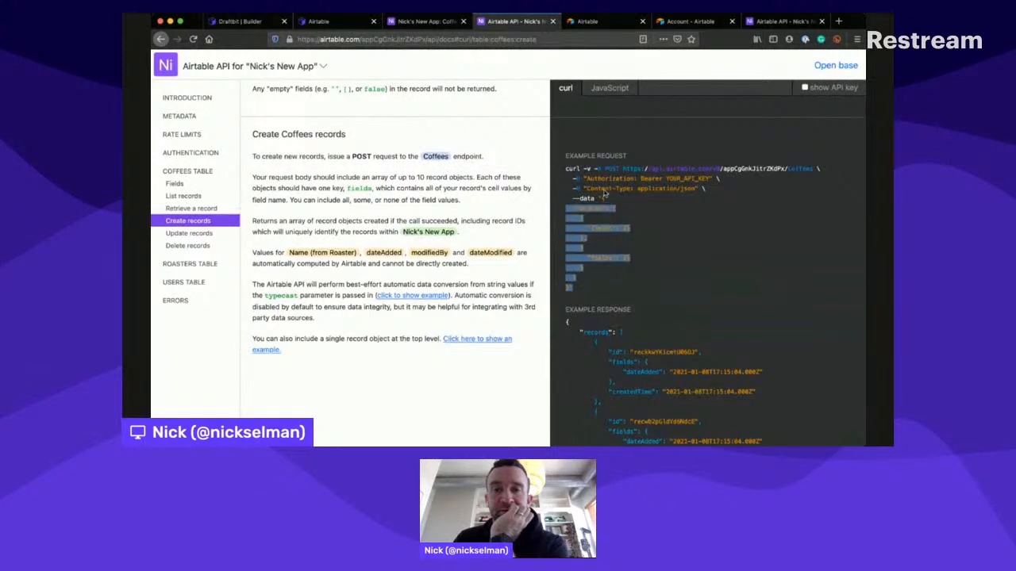
pyautogui.click(606, 195)
pyautogui.moveTo(576, 287); pyautogui.dragTo(601, 189)
pyautogui.press('super+c')
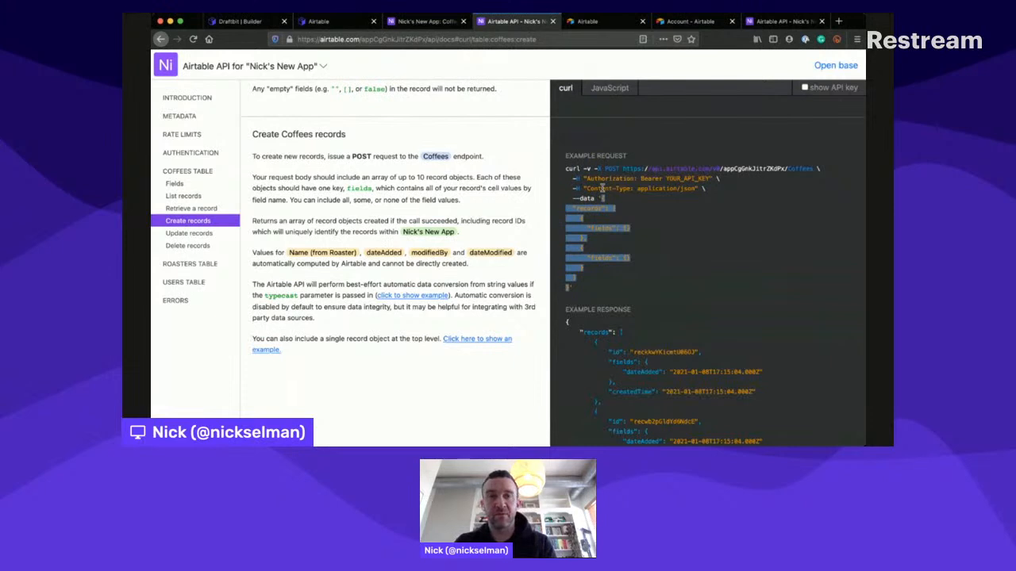
pyautogui.press('super+1')
pyautogui.click(627, 226)
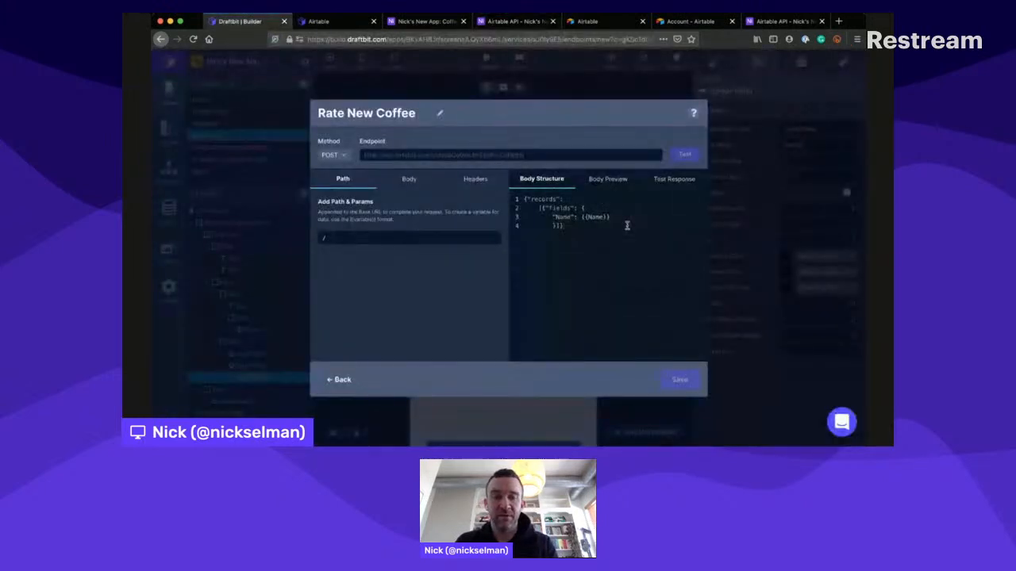
pyautogui.press('super+a')
pyautogui.press('super+v')
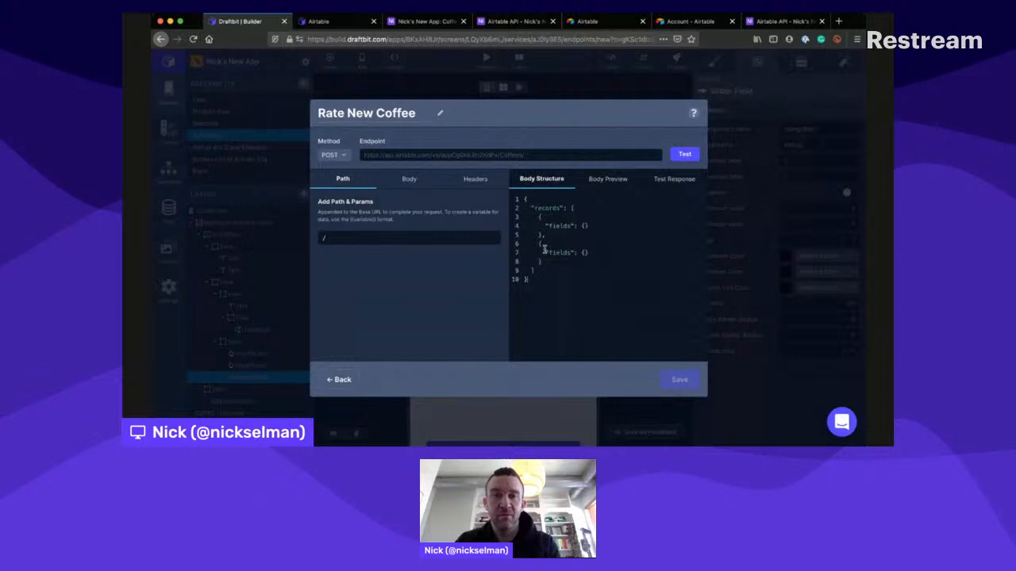
# - Delete the second record from the body structure and fill the remaining fields object with "Name": "Name"
pyautogui.moveTo(544, 262); pyautogui.dragTo(542, 228)
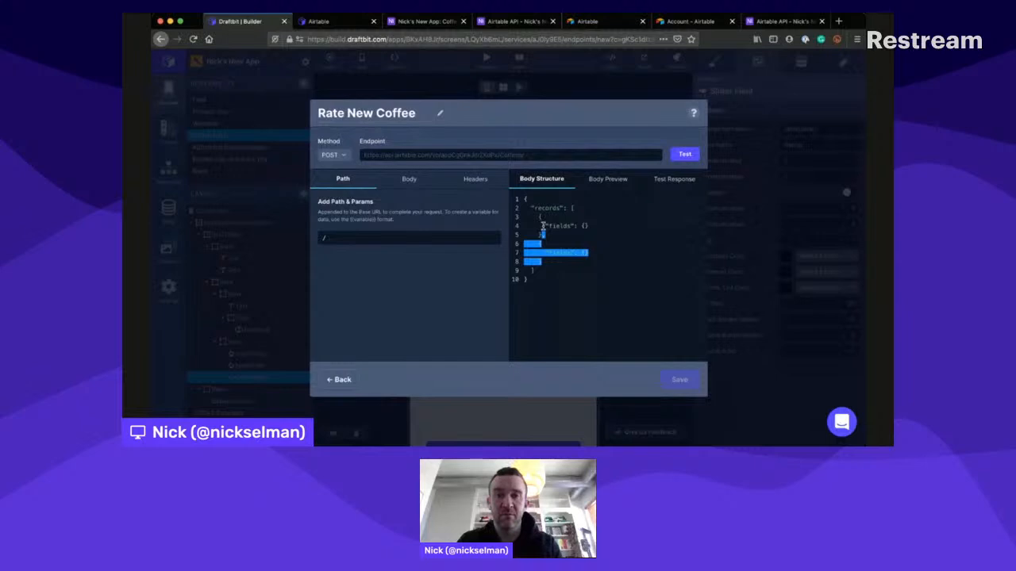
pyautogui.press('BackSpace')
pyautogui.click(585, 226)
pyautogui.write('"Name":')
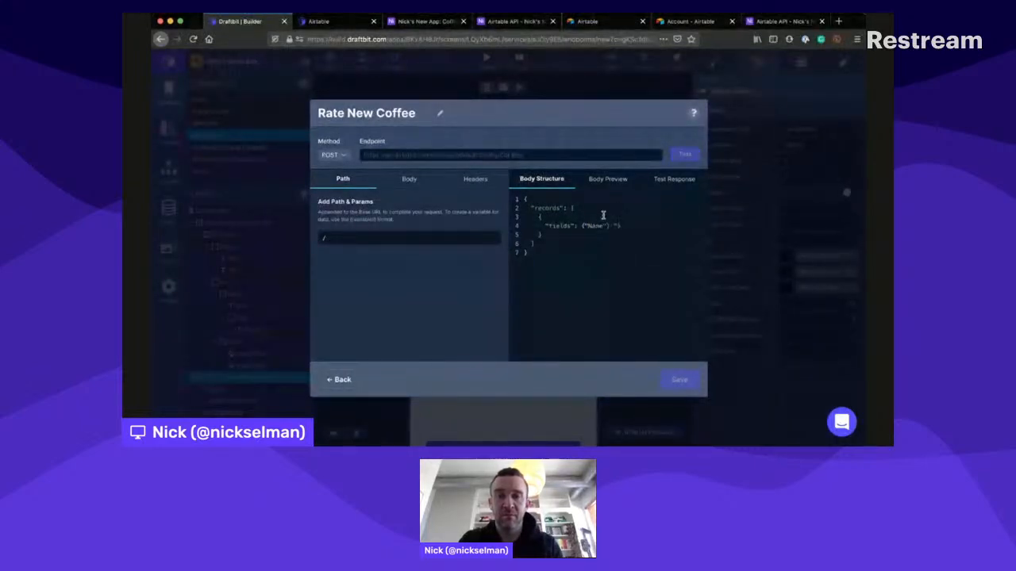
pyautogui.write('"')
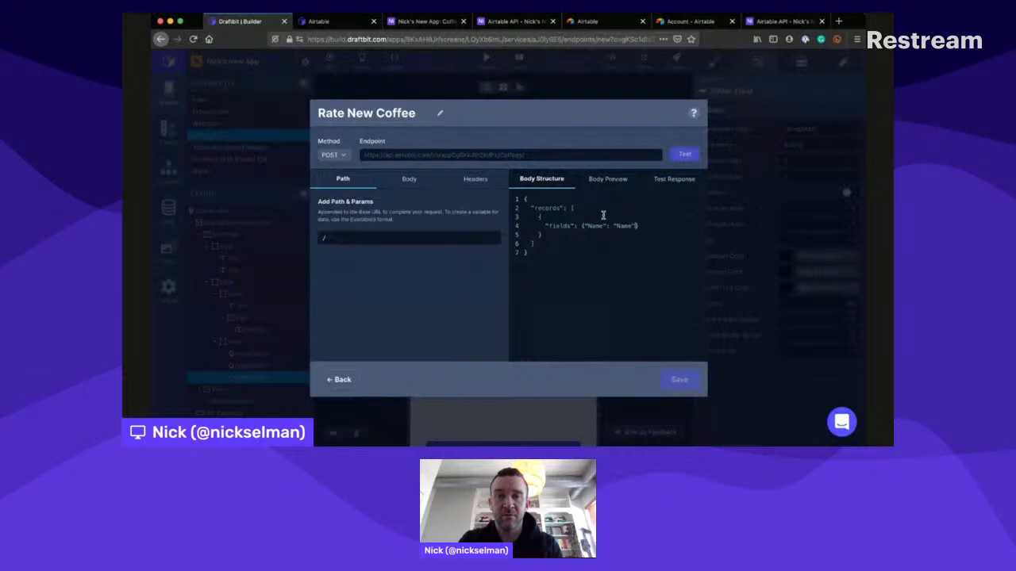
# - Test the Rate New Coffee endpoint and check its body preview and test response
pyautogui.click(684, 152)
pyautogui.click(613, 176)
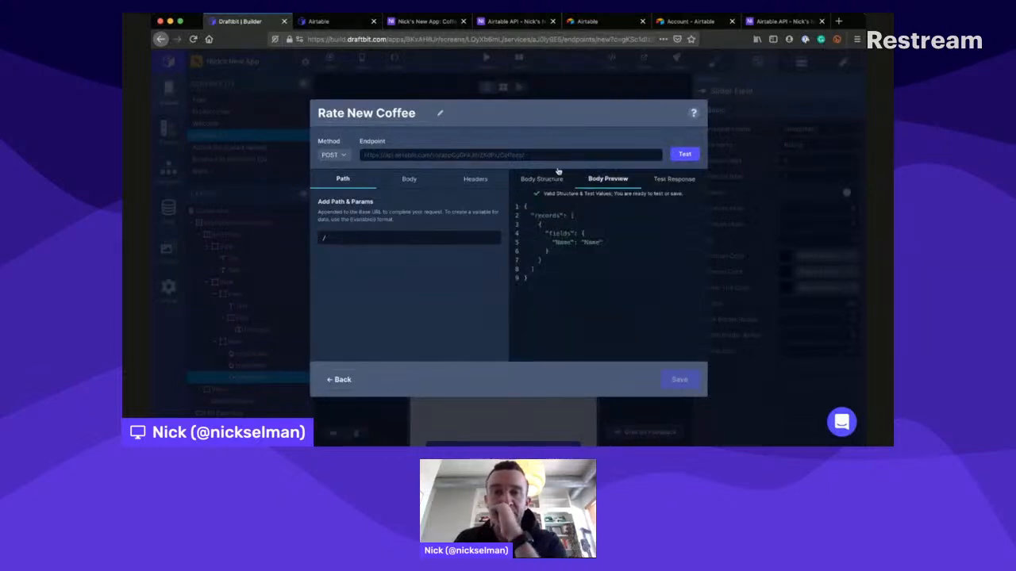
pyautogui.click(673, 173)
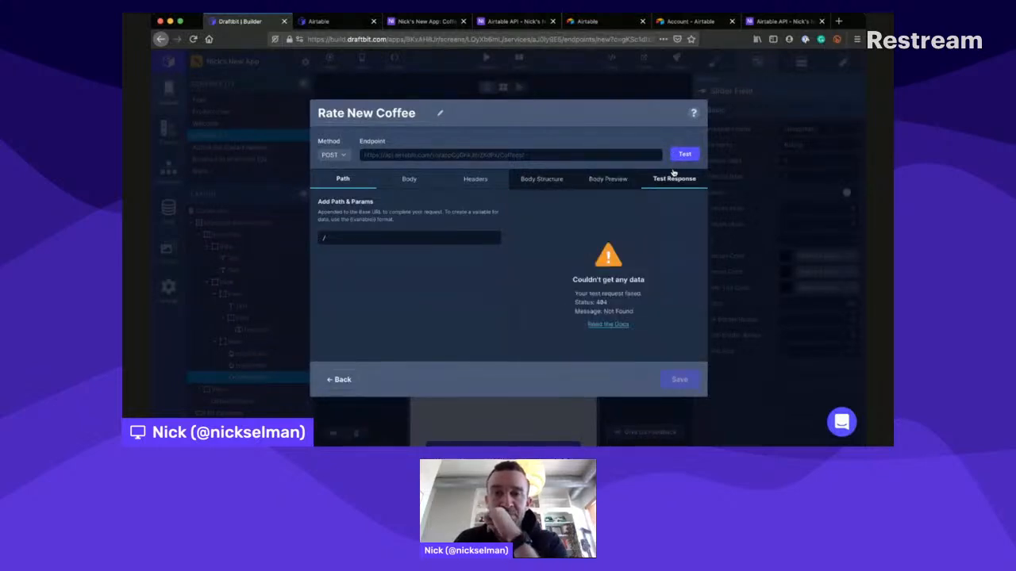
pyautogui.click(550, 172)
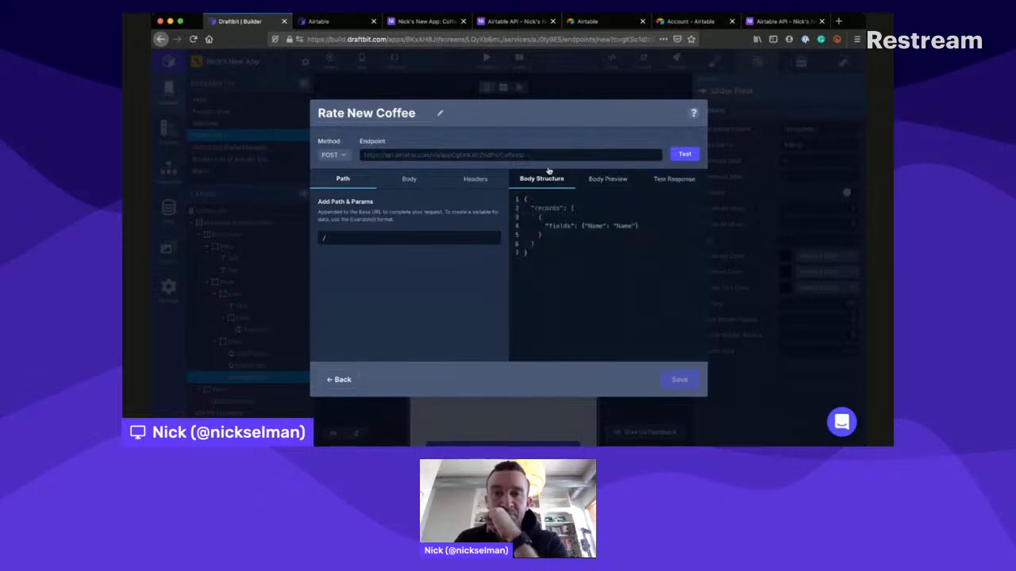
# - Add the variable {{Name}} to the endpoint path and give it the test value Name
pyautogui.click(420, 226)
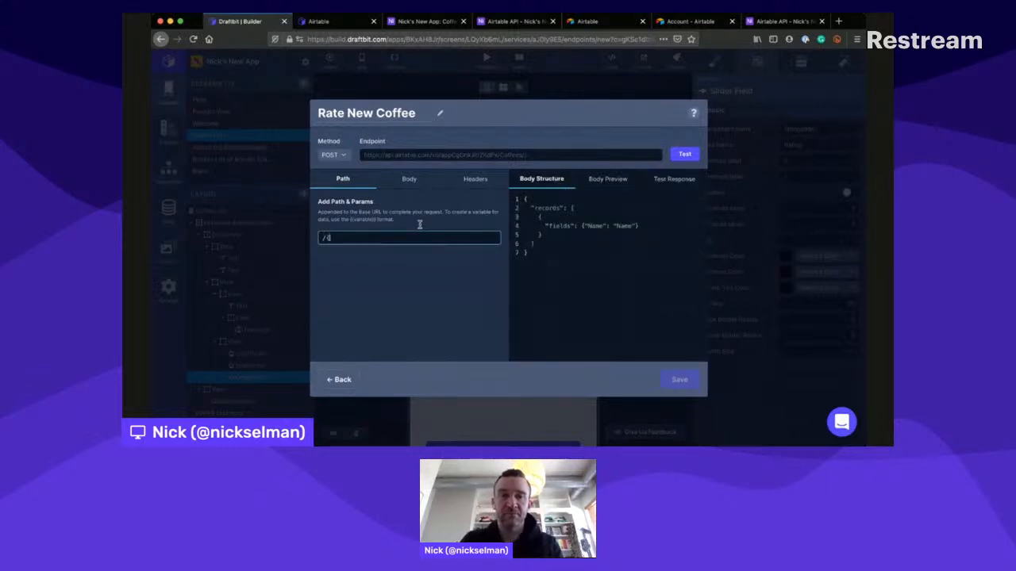
pyautogui.write('{{Name}}')
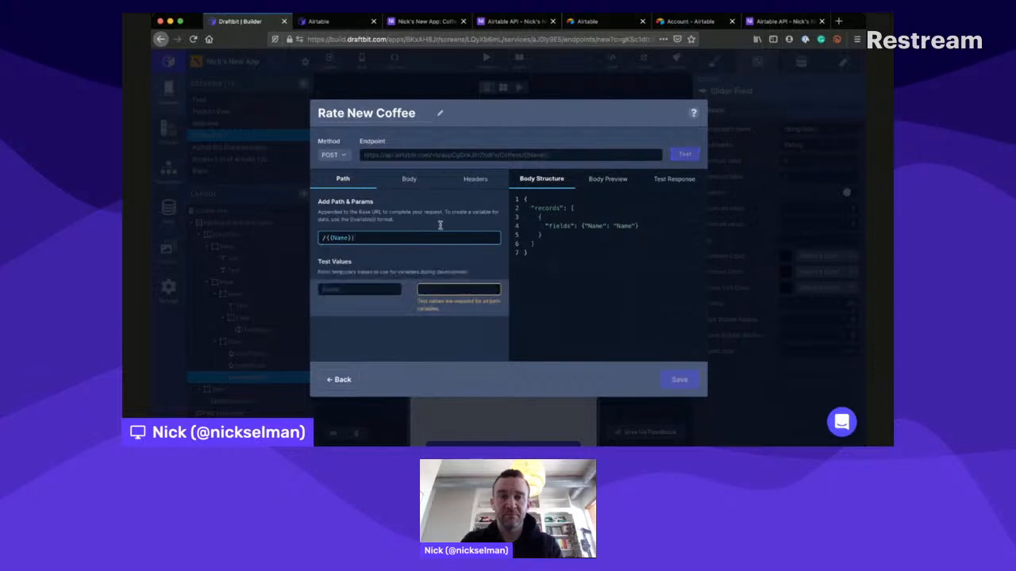
pyautogui.click(435, 288)
pyautogui.write('N')
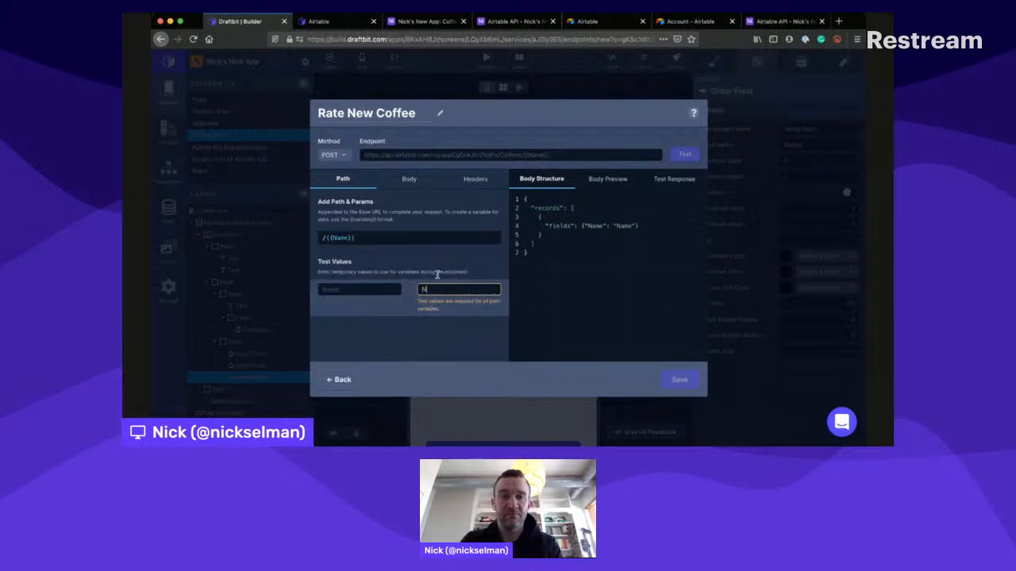
pyautogui.write('ame')
pyautogui.click(434, 303)
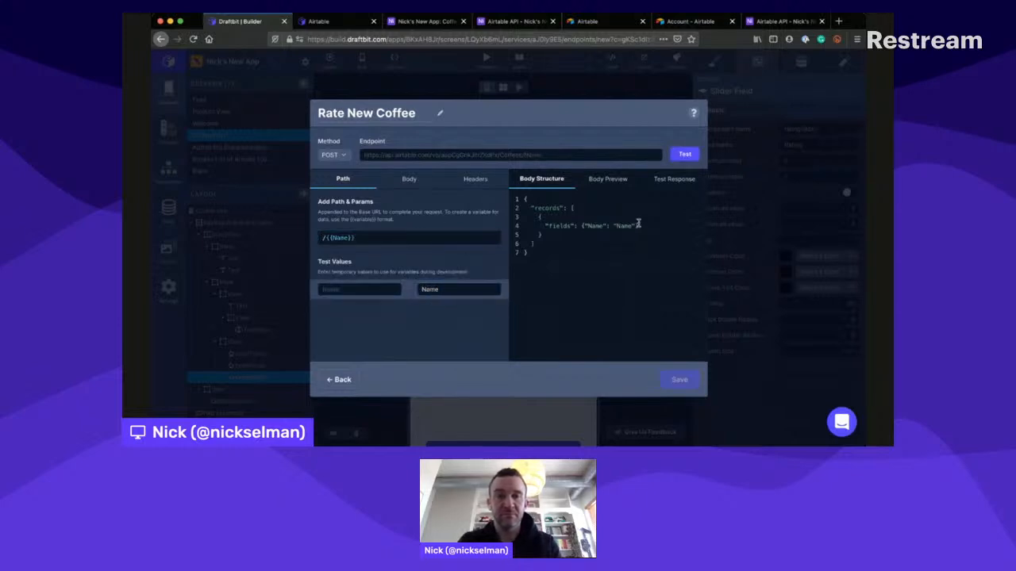
# - Test the endpoint with the path variable and compare the test response with the body structure and preview
pyautogui.click(684, 154)
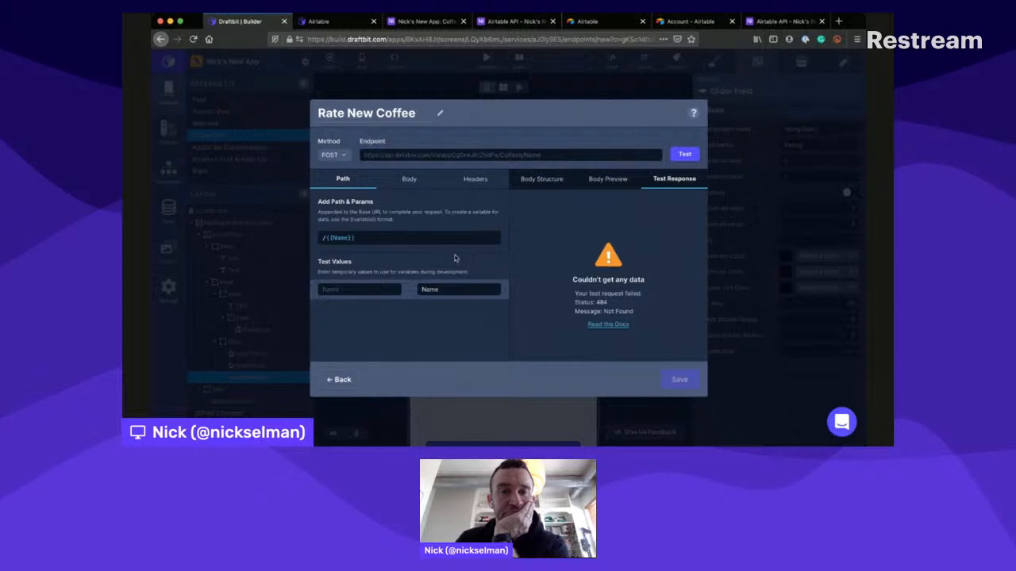
pyautogui.click(450, 287)
pyautogui.doubleClick(450, 287)
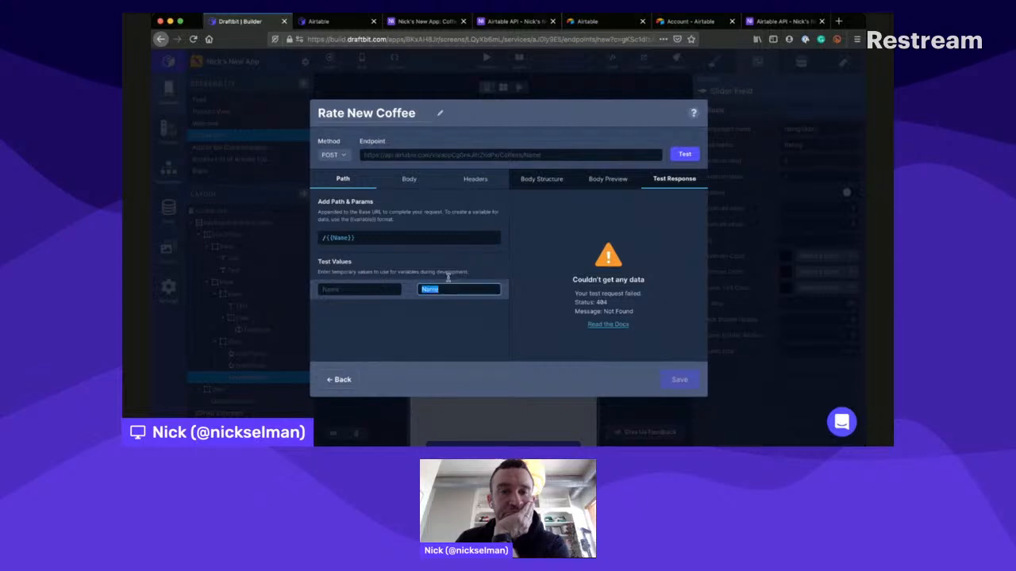
pyautogui.click(546, 181)
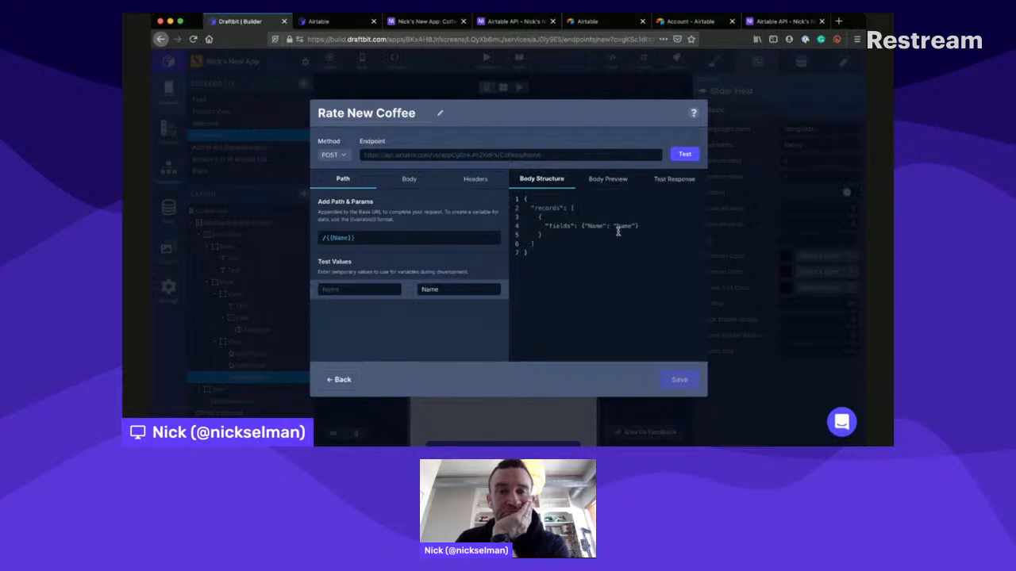
pyautogui.click(615, 174)
pyautogui.click(675, 149)
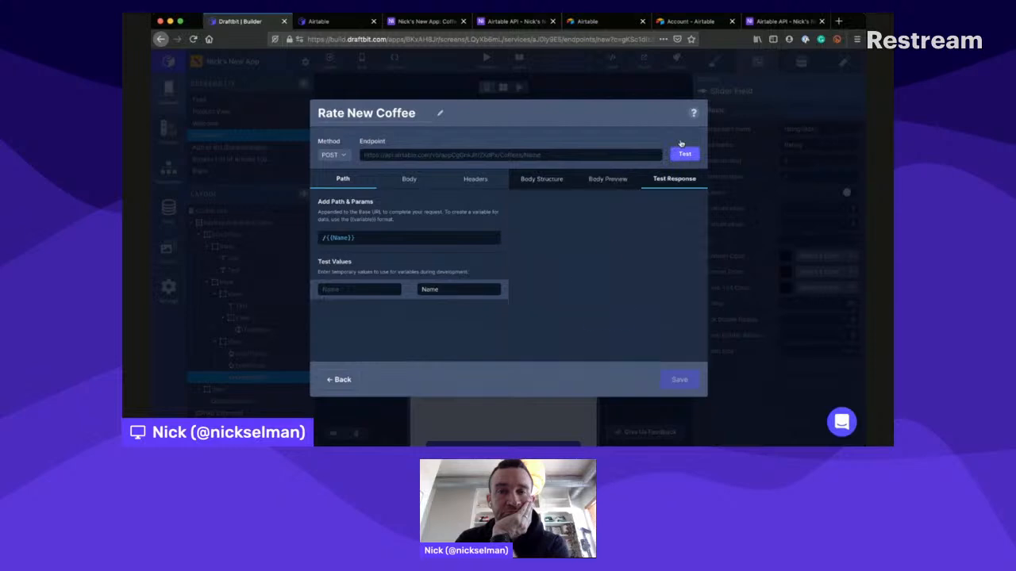
pyautogui.click(610, 177)
pyautogui.click(551, 178)
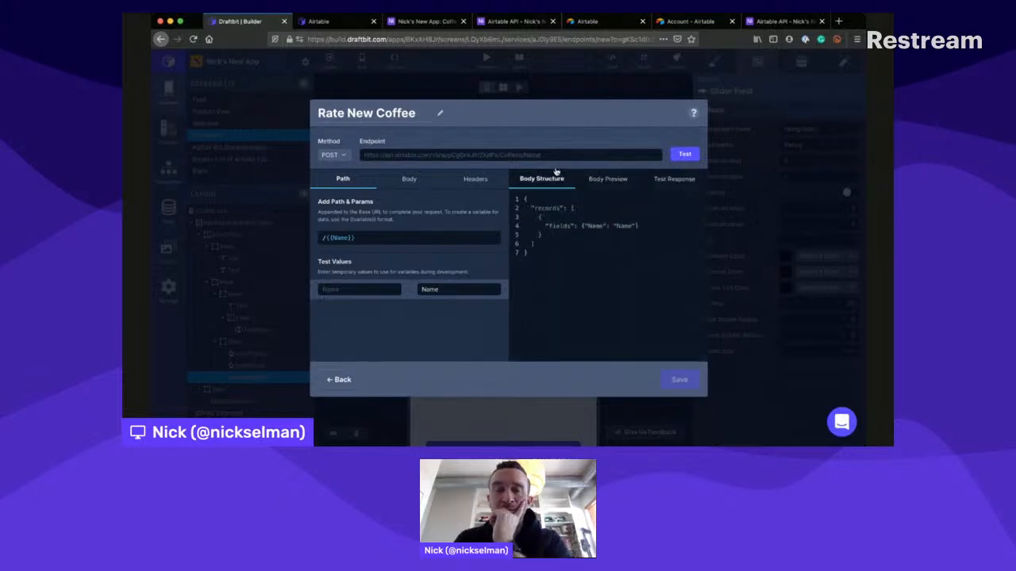
# - Change the Name field's value in the body structure to the variable {{Name}} and check the body preview
pyautogui.click(617, 215)
pyautogui.press('BackSpace')
pyautogui.write('{{')
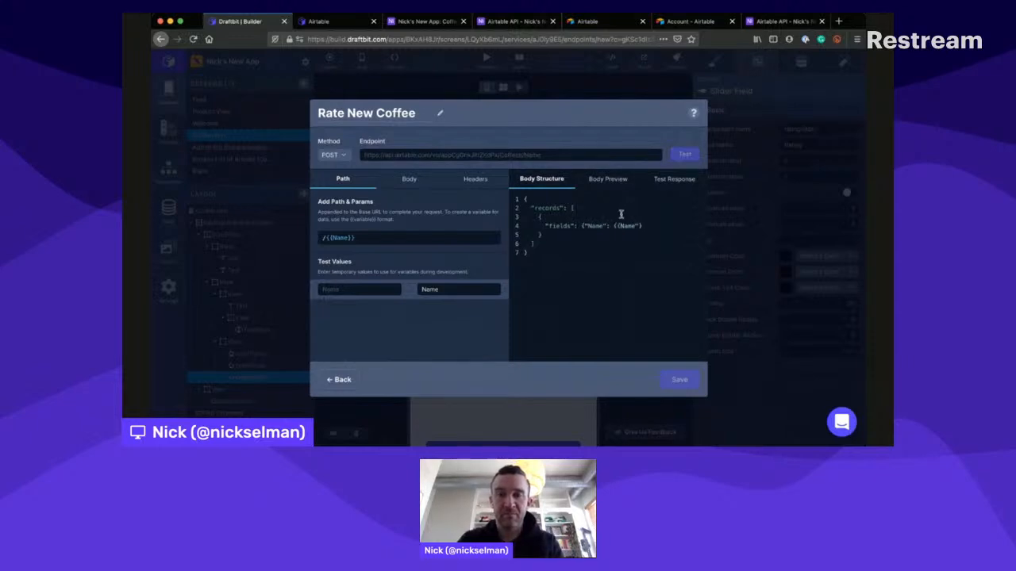
pyautogui.click(638, 214)
pyautogui.press('BackSpace')
pyautogui.click(616, 175)
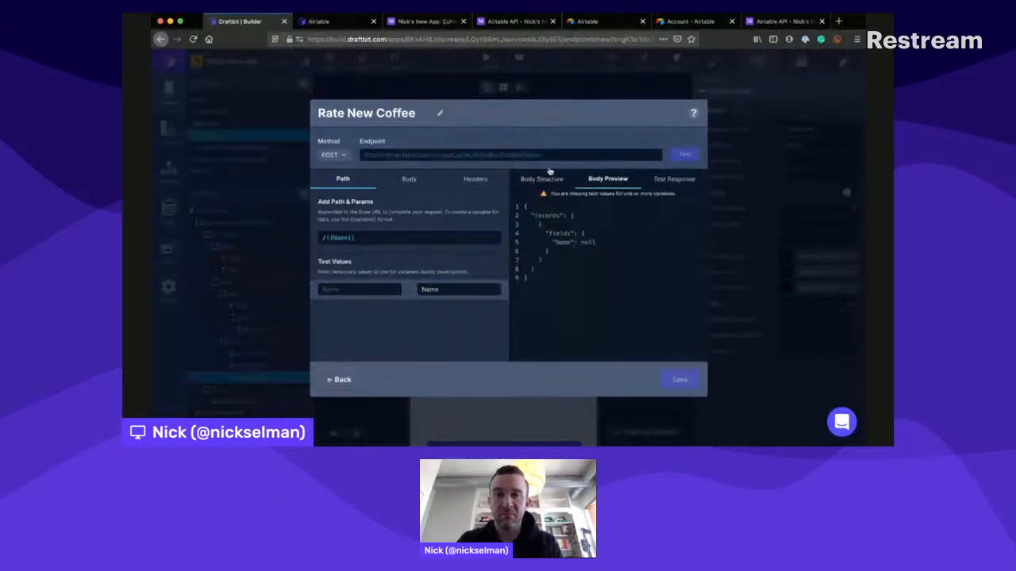
# - Put the Name entry on its own line in the body structure and replace its variable value with plain text Name
pyautogui.click(671, 173)
pyautogui.click(558, 172)
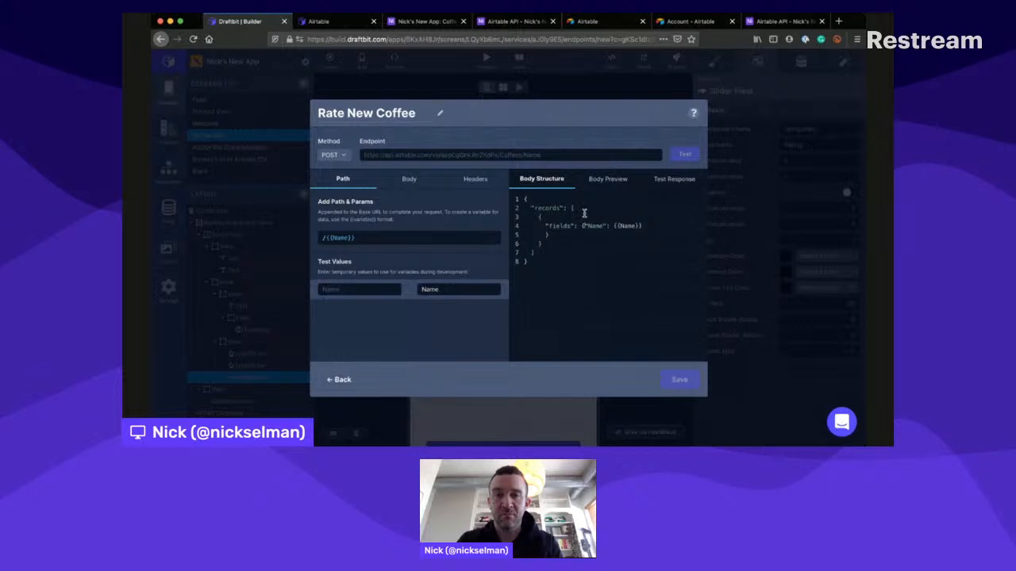
pyautogui.press('Return')
pyautogui.press('Tab')
pyautogui.moveTo(581, 234); pyautogui.dragTo(619, 231)
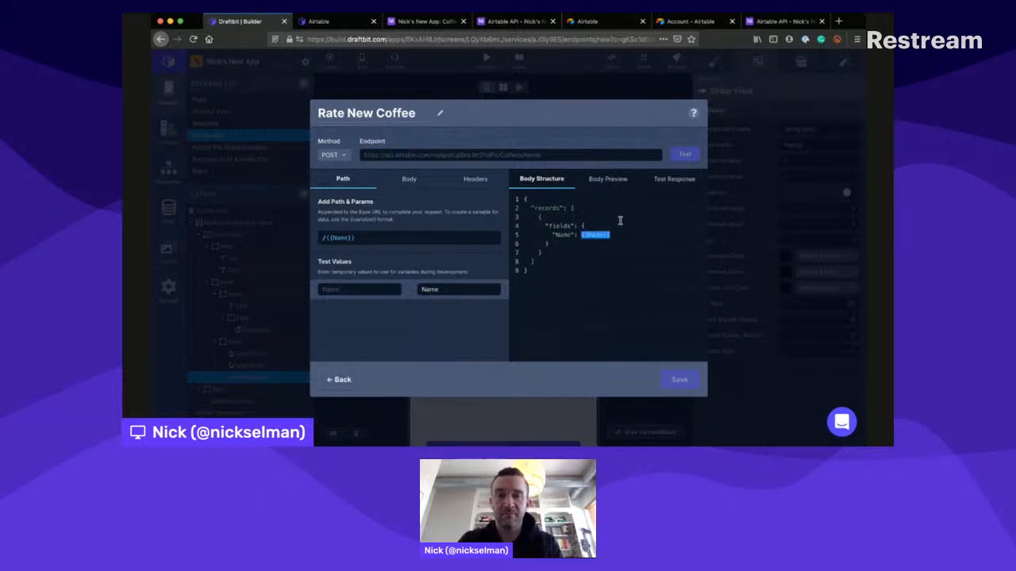
pyautogui.write('Name')
pyautogui.click(413, 237)
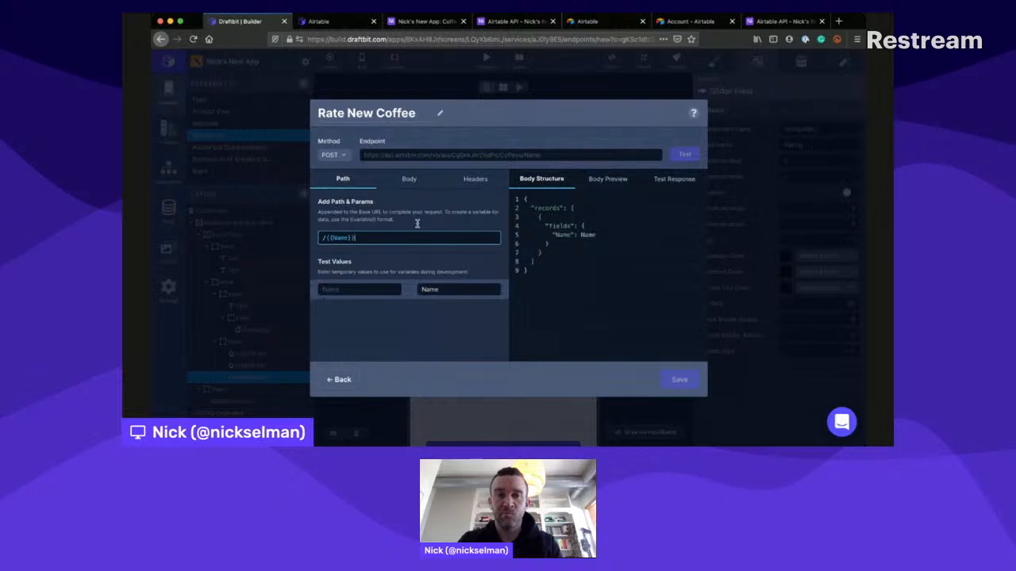
pyautogui.click(608, 172)
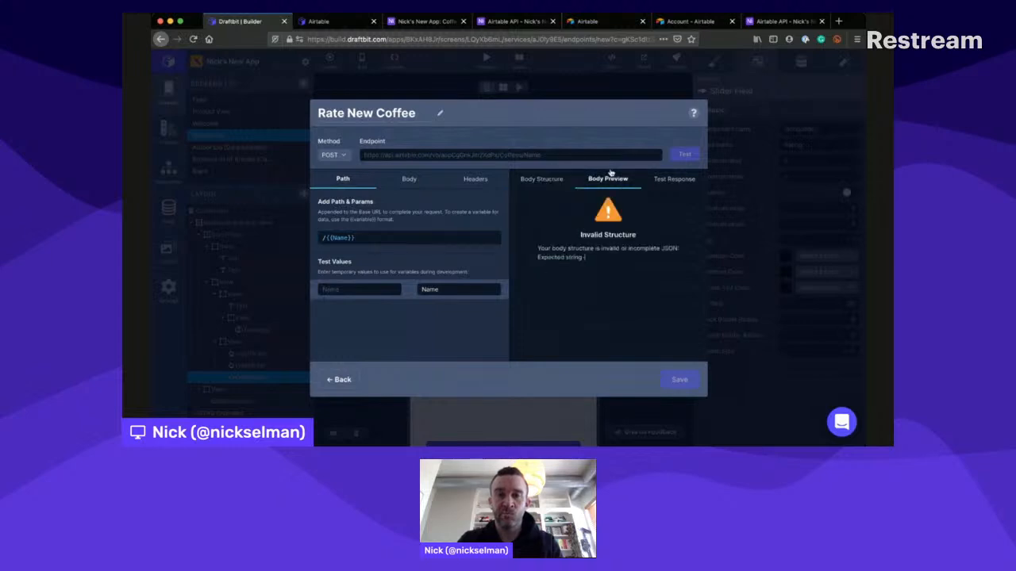
# - Enclose the Name field's value in quotation marks in the body structure and test the endpoint
pyautogui.click(674, 175)
pyautogui.click(555, 175)
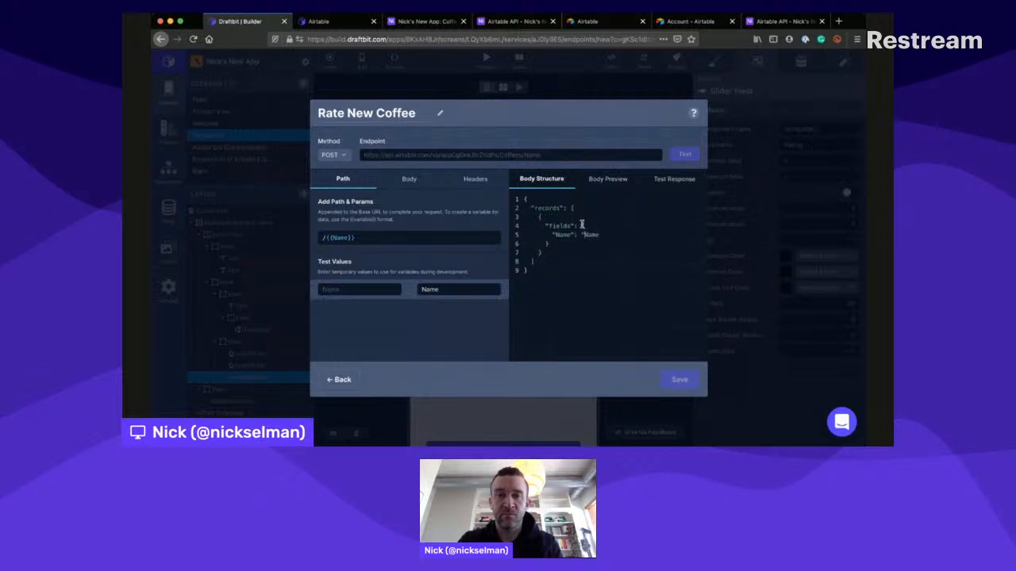
pyautogui.doubleClick(591, 235)
pyautogui.press('Right')
pyautogui.write('"')
pyautogui.click(685, 149)
# - Set the path variable's test value to Test and test the endpoint again
pyautogui.click(455, 285)
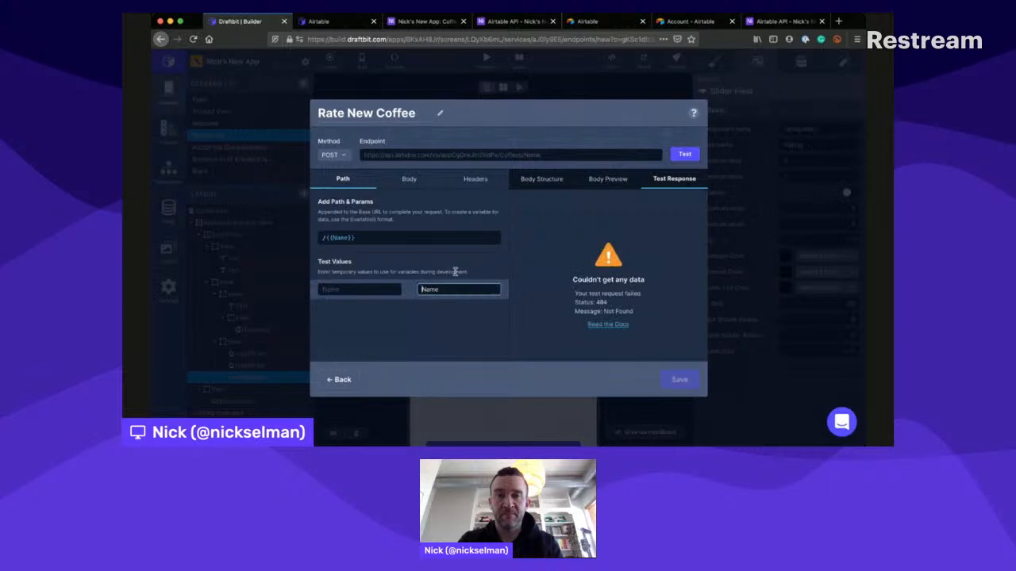
pyautogui.press('super+a')
pyautogui.write('Res')
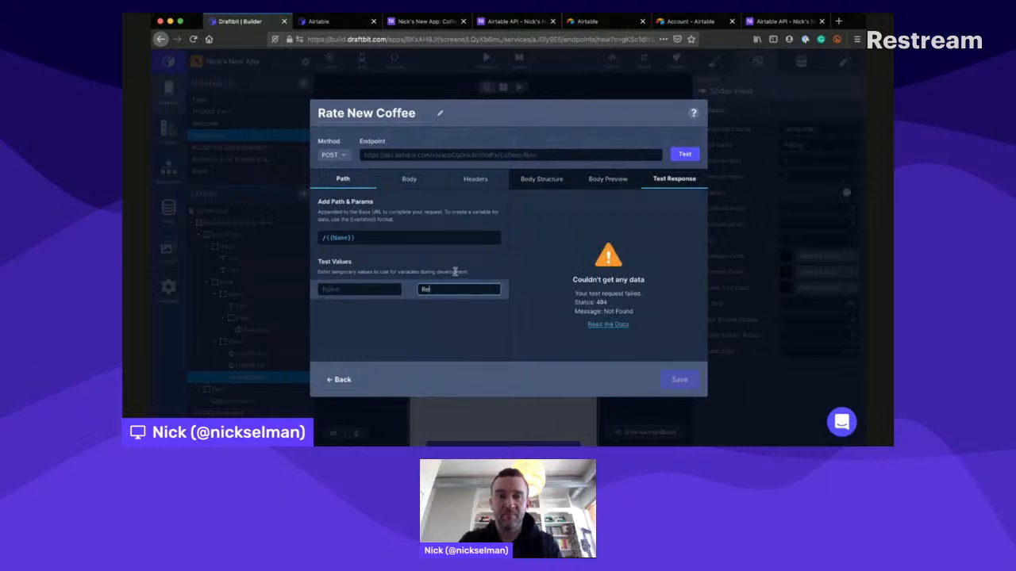
pyautogui.press('BackSpace')
pyautogui.press('BackSpace')
pyautogui.write('Test')
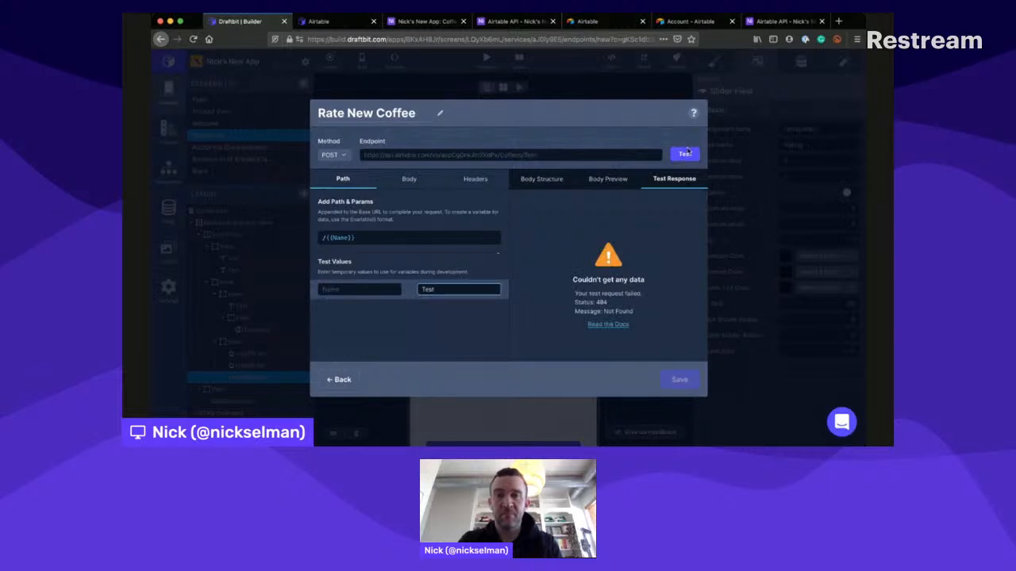
pyautogui.click(685, 153)
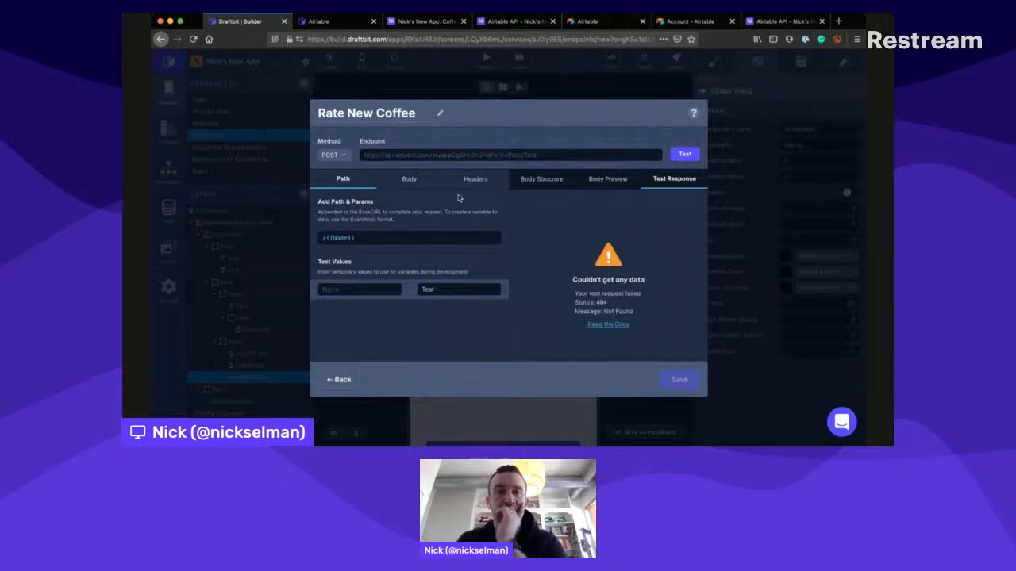
# - Review the endpoint's body, headers and path settings, and consult the Airtable POST request example in the Draftbit documentation
pyautogui.click(408, 176)
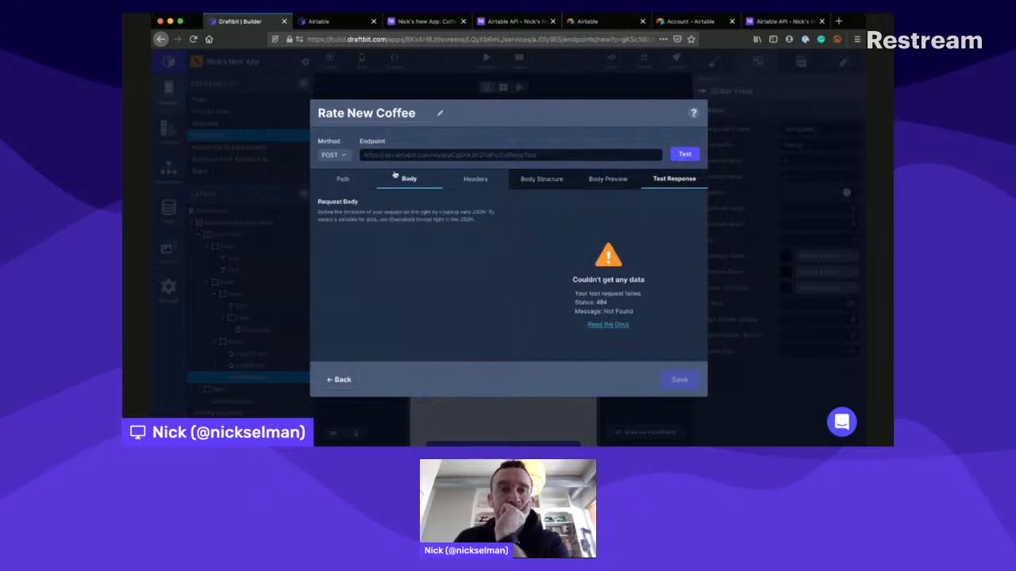
pyautogui.click(477, 175)
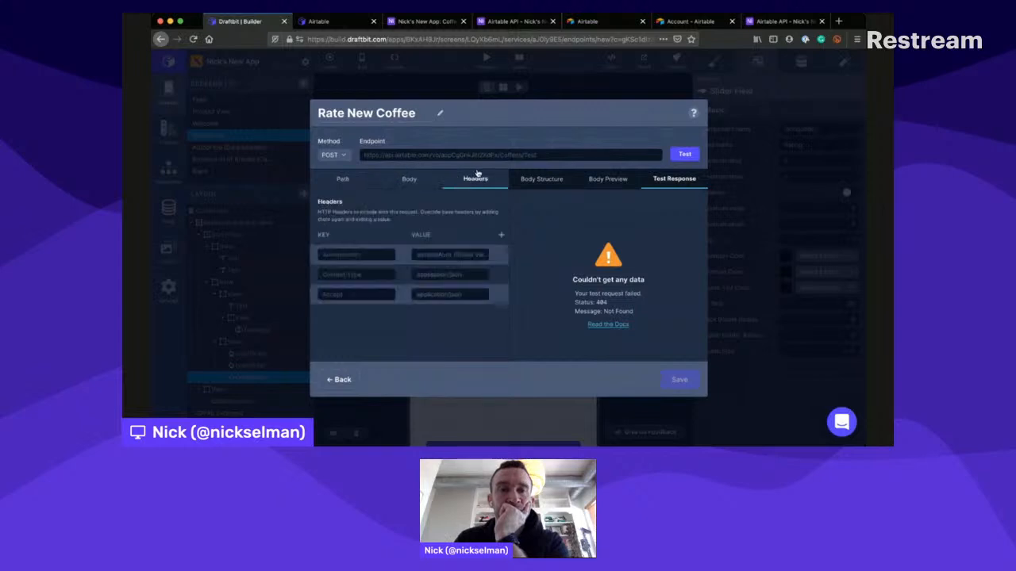
pyautogui.click(355, 173)
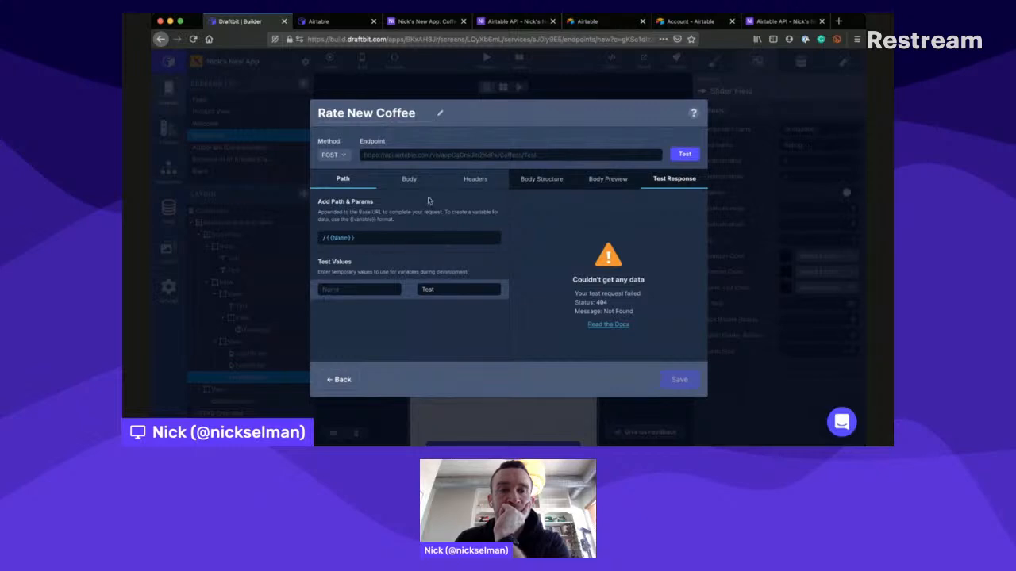
pyautogui.click(349, 22)
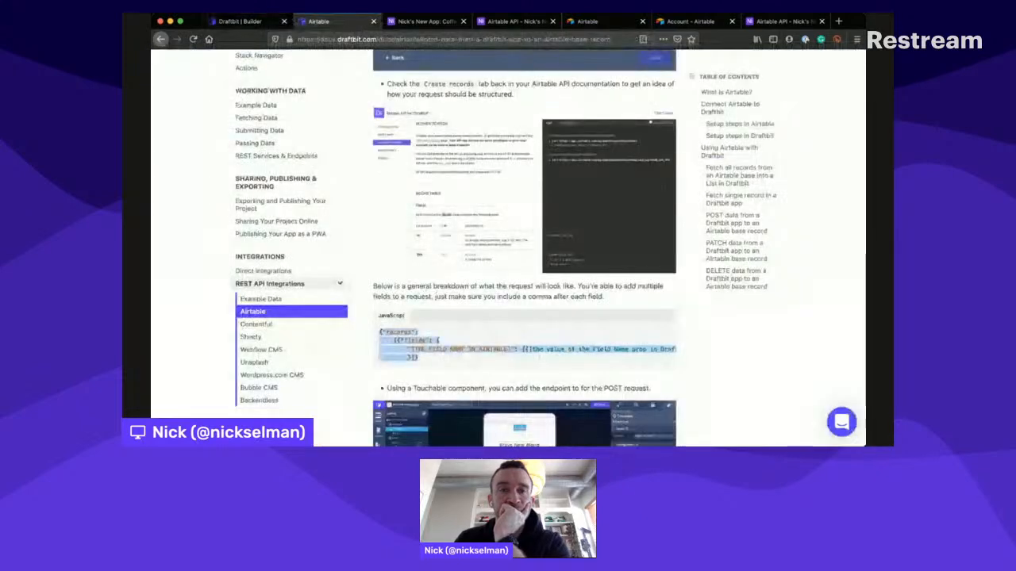
pyautogui.click(423, 22)
pyautogui.click(325, 22)
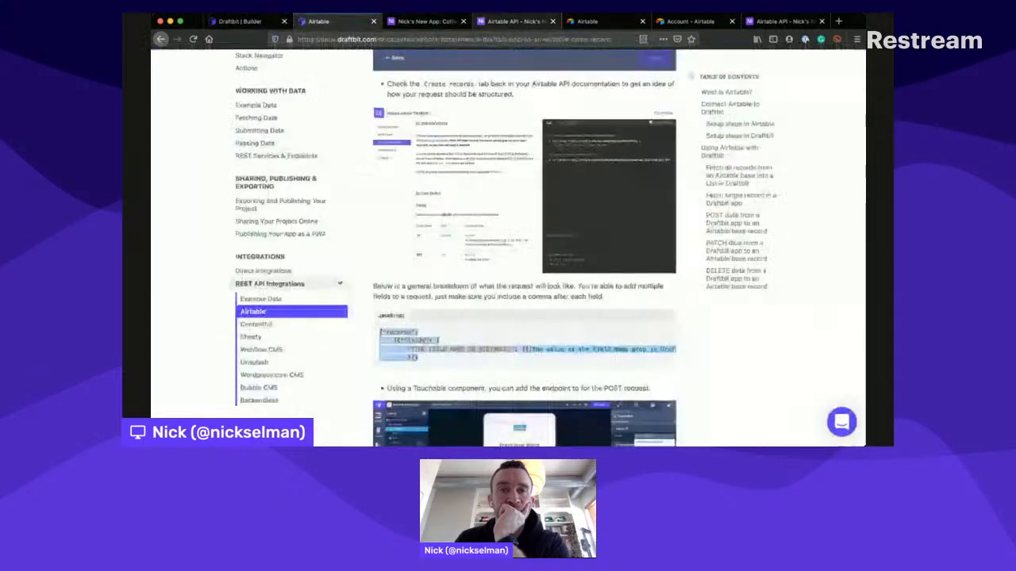
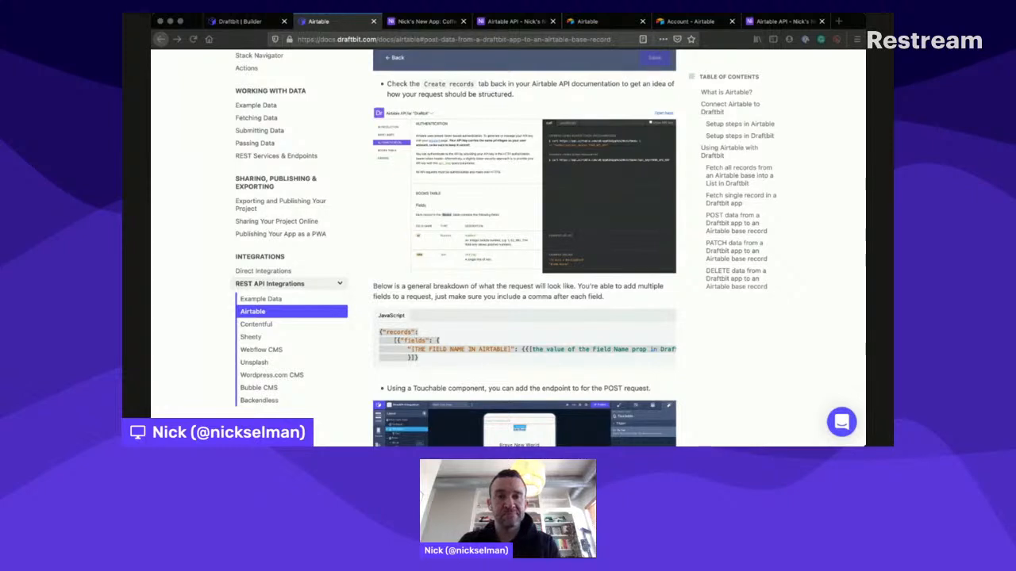
# - Try the variable {{Name}} followed by a comma as the Name field's value in the body structure and check the test response
pyautogui.click(512, 97)
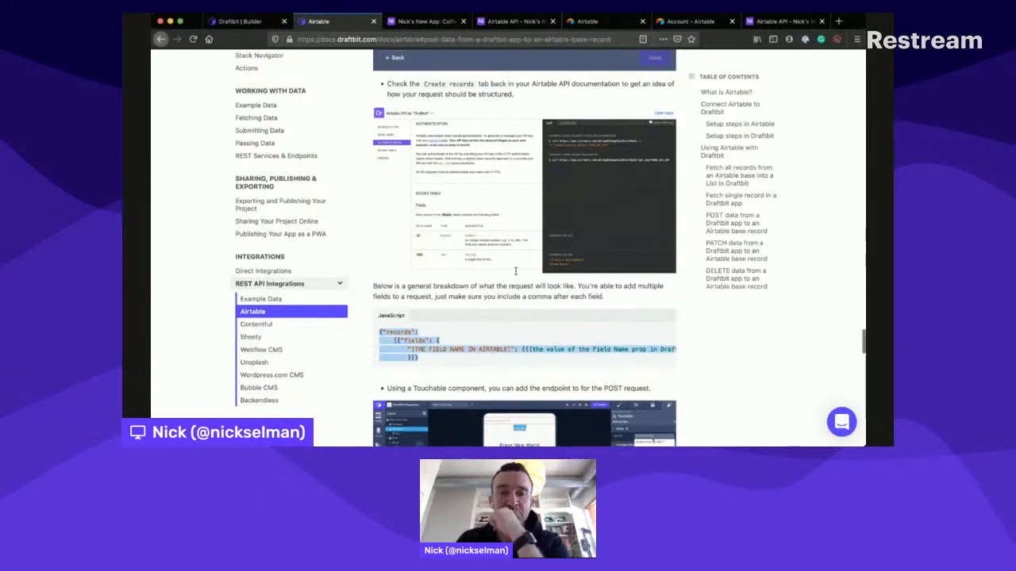
pyautogui.scroll(-5, 515, 271)
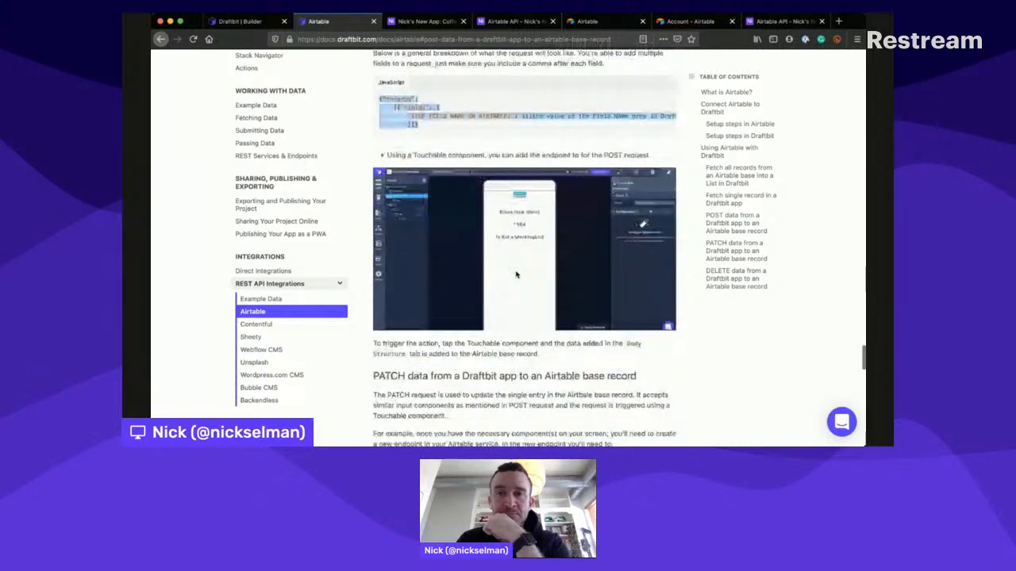
pyautogui.scroll(1, 516, 274)
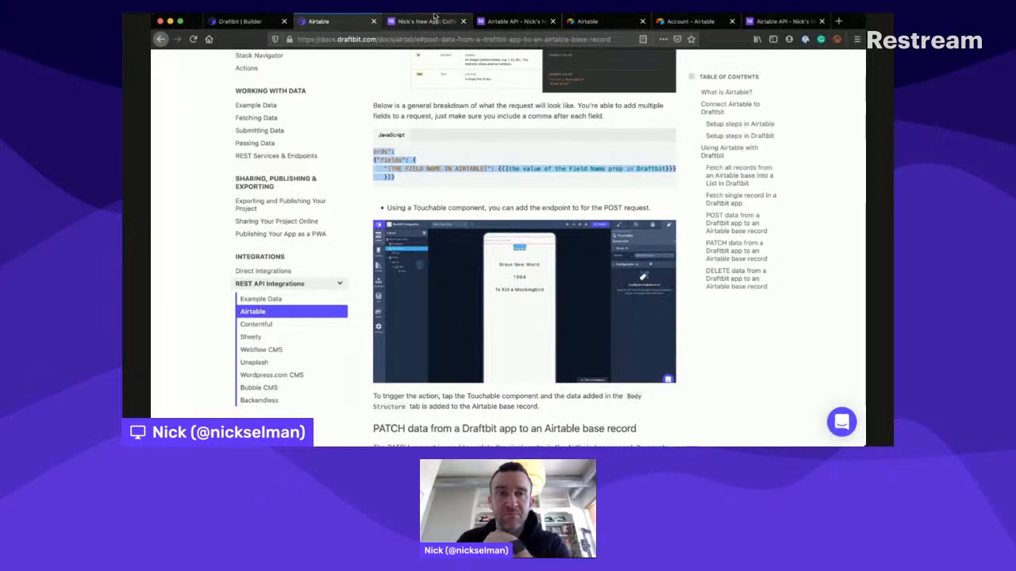
pyautogui.click(242, 21)
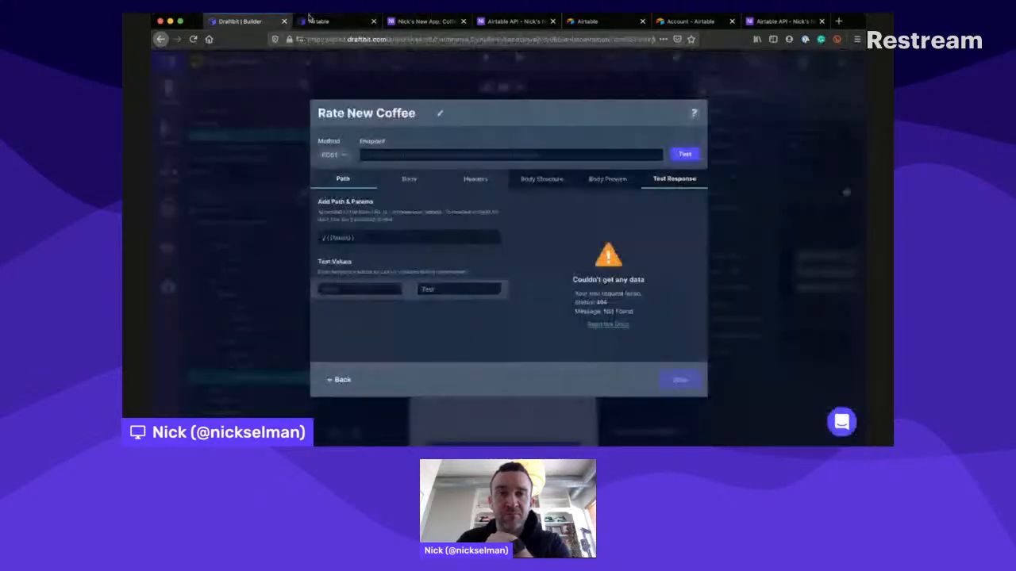
pyautogui.click(545, 181)
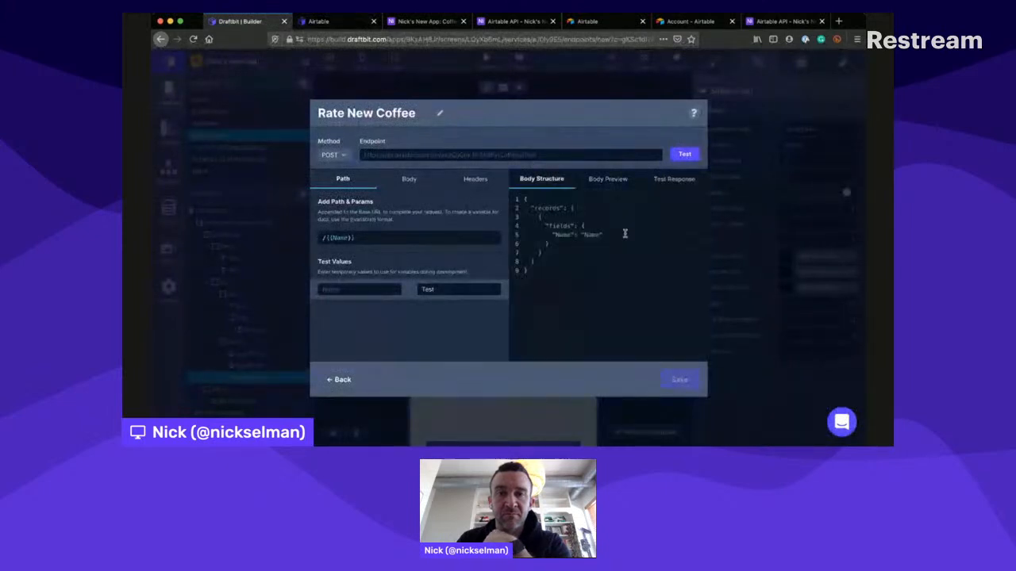
pyautogui.doubleClick(591, 235)
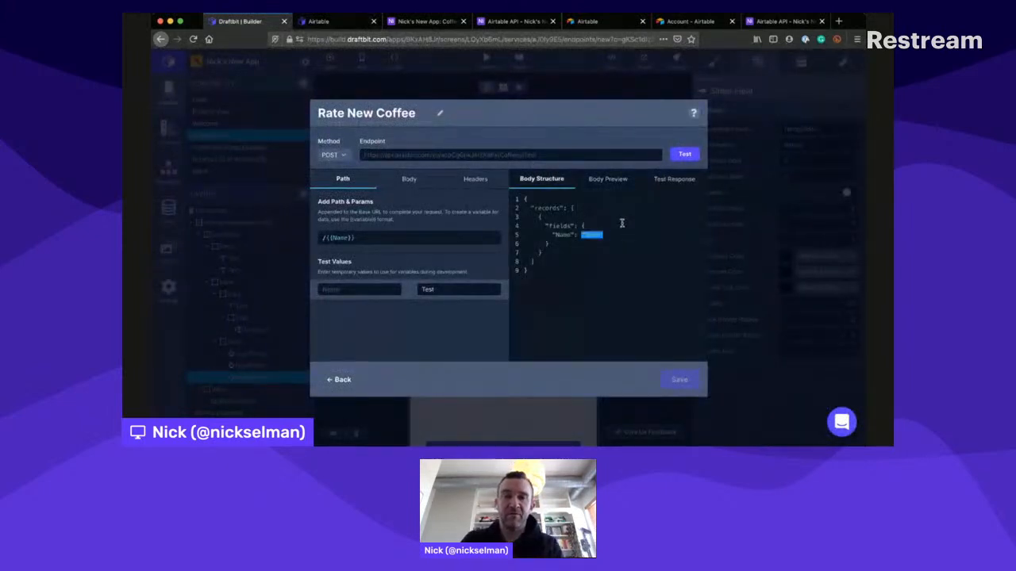
pyautogui.write('N')
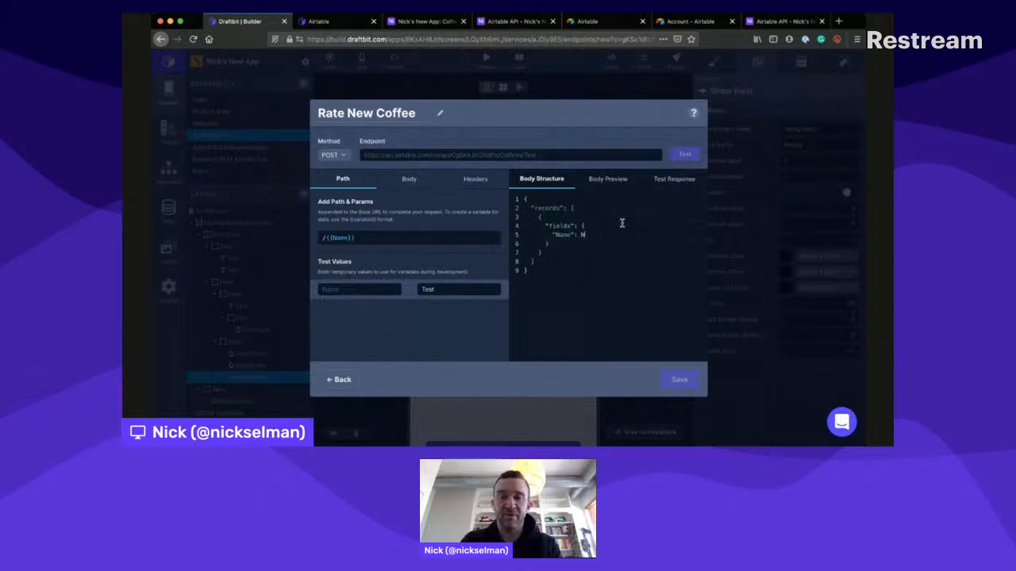
pyautogui.press('BackSpace')
pyautogui.write('{{Name}}')
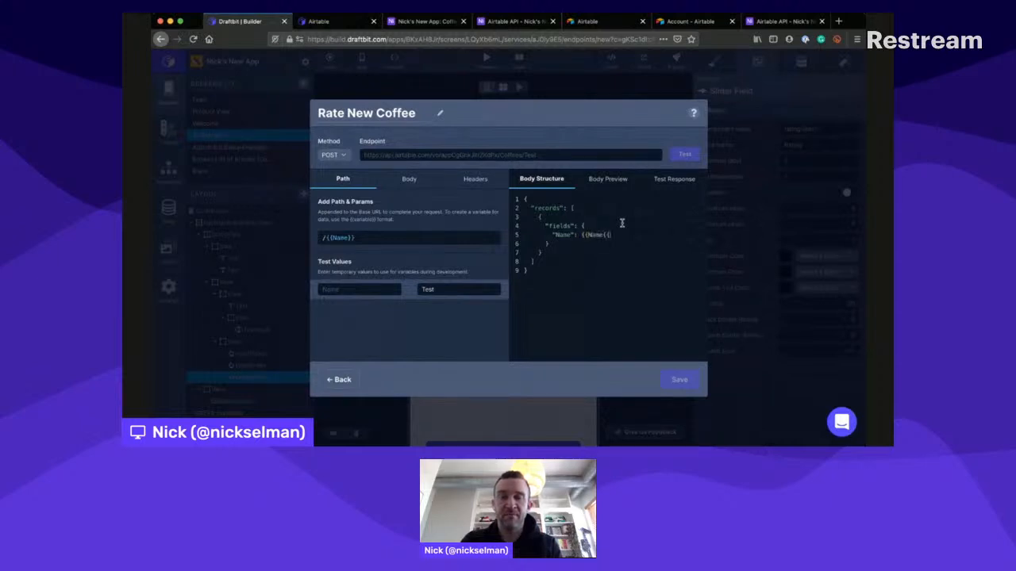
pyautogui.press('BackSpace')
pyautogui.press('BackSpace')
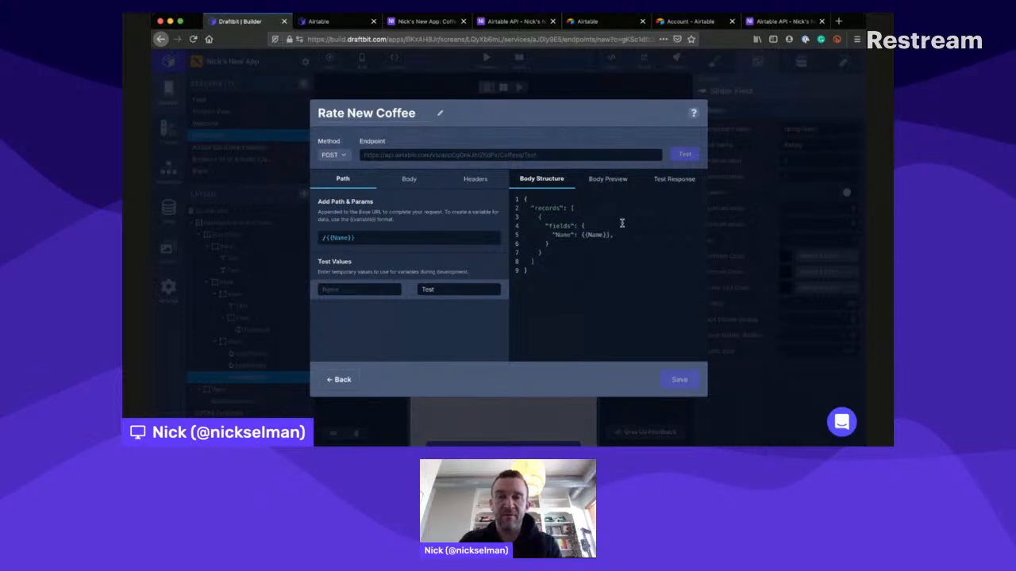
pyautogui.click(663, 174)
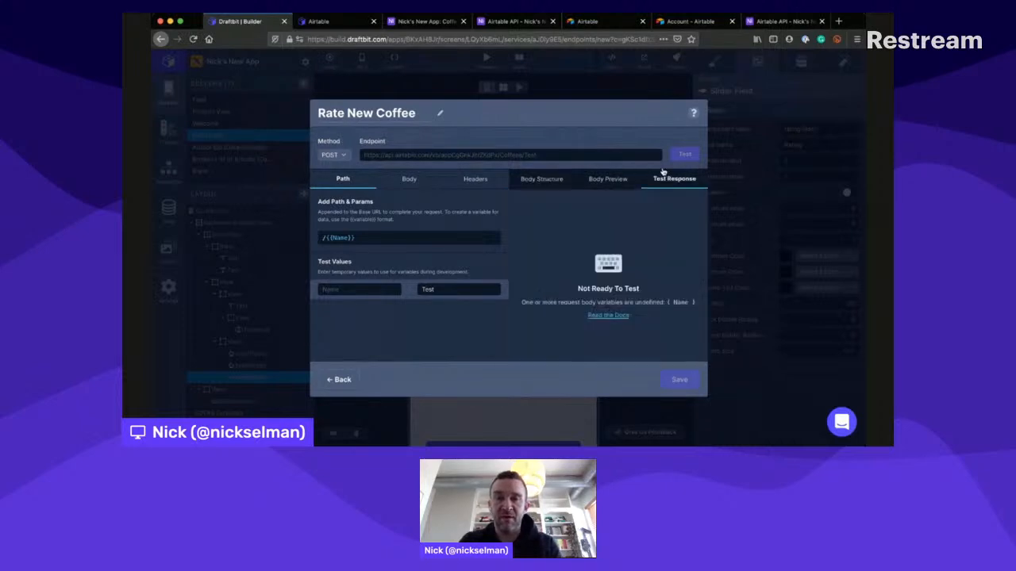
pyautogui.click(555, 178)
pyautogui.click(617, 227)
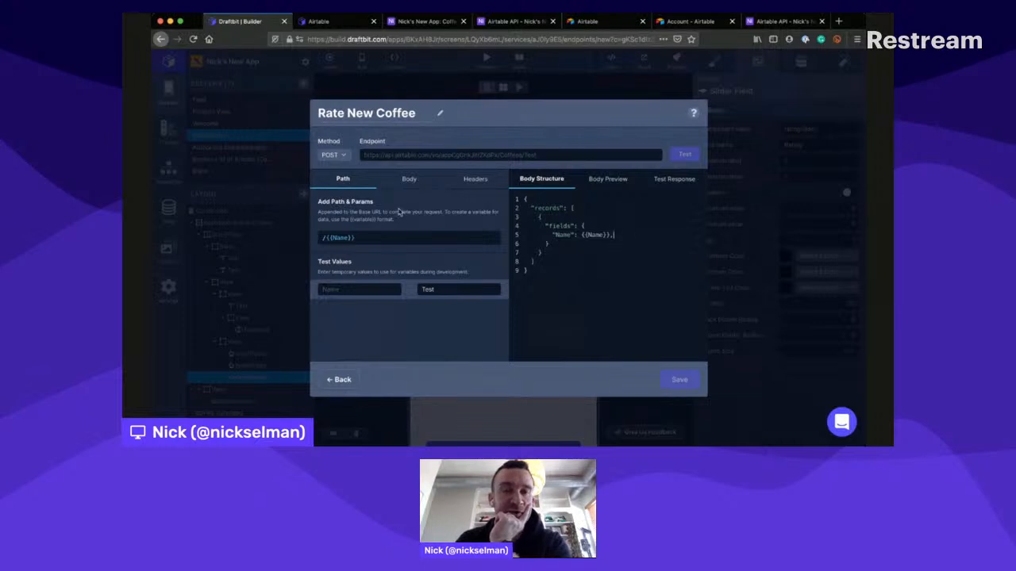
# - Clear the endpoint's path, re-enter it as /{{Name}}, and set the variable's test value to test
pyautogui.click(392, 238)
pyautogui.press('BackSpace')
pyautogui.press('BackSpace')
pyautogui.press('BackSpace')
pyautogui.press('BackSpace')
pyautogui.press('BackSpace')
pyautogui.press('BackSpace')
pyautogui.press('BackSpace')
pyautogui.press('BackSpace')
pyautogui.press('BackSpace')
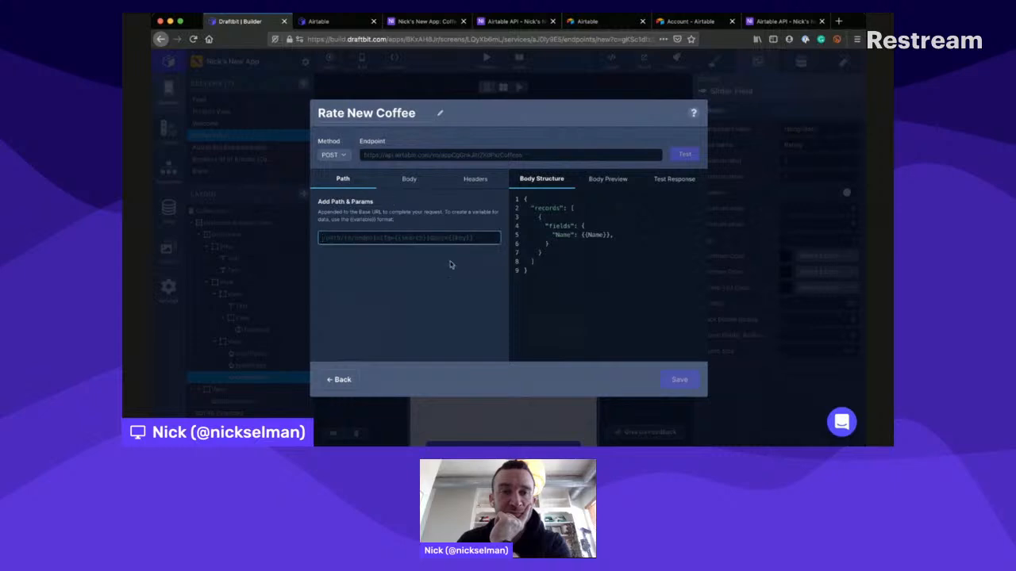
pyautogui.write('/')
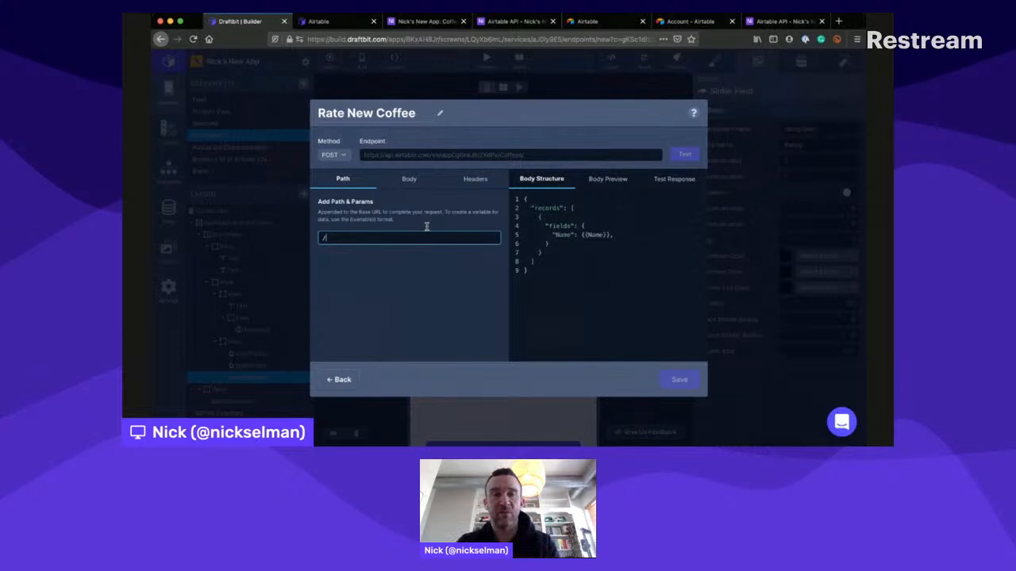
pyautogui.write('Name')
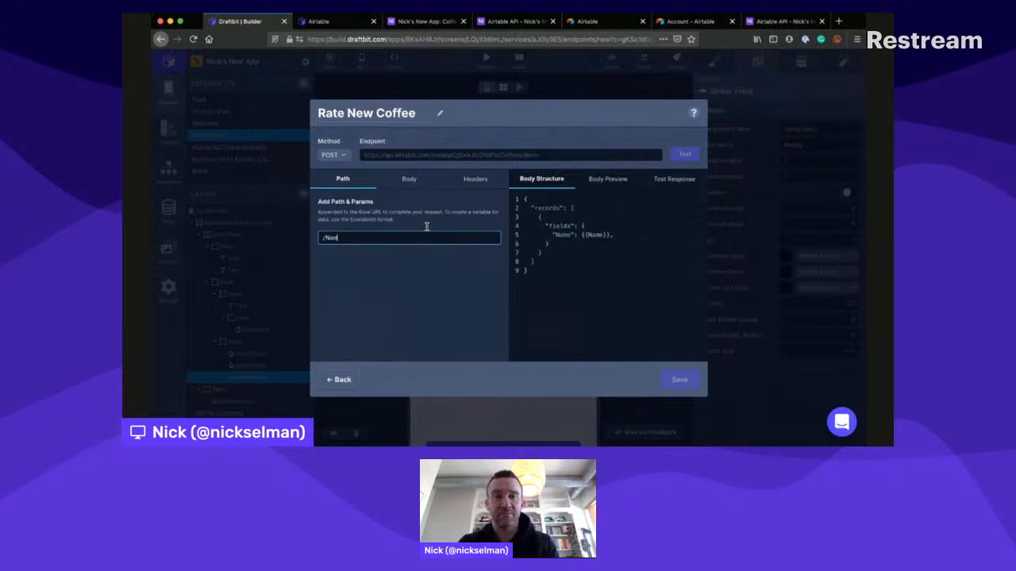
pyautogui.press('BackSpace')
pyautogui.press('BackSpace')
pyautogui.press('BackSpace')
pyautogui.write('{{Name}}')
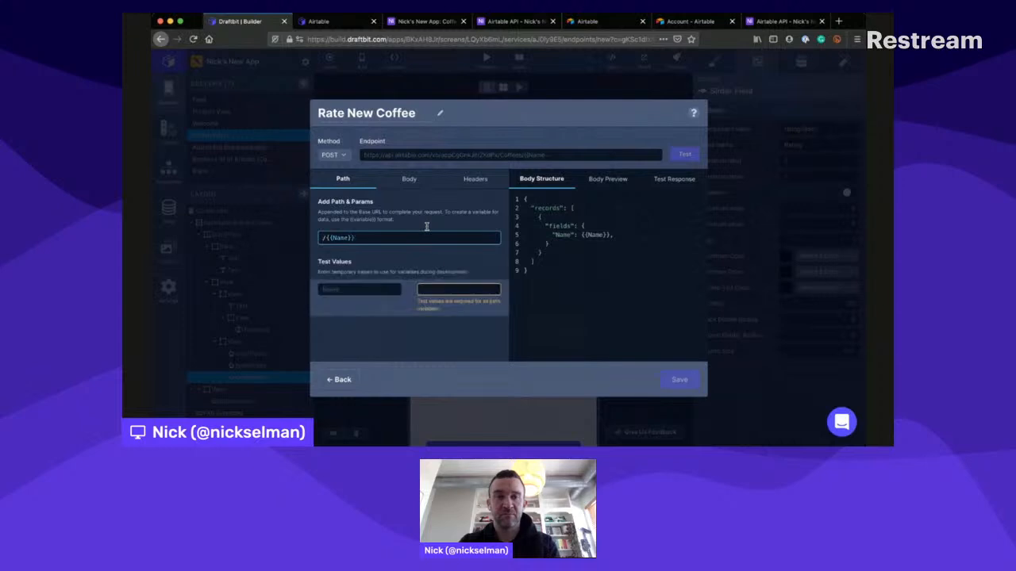
pyautogui.click(431, 287)
pyautogui.write('test')
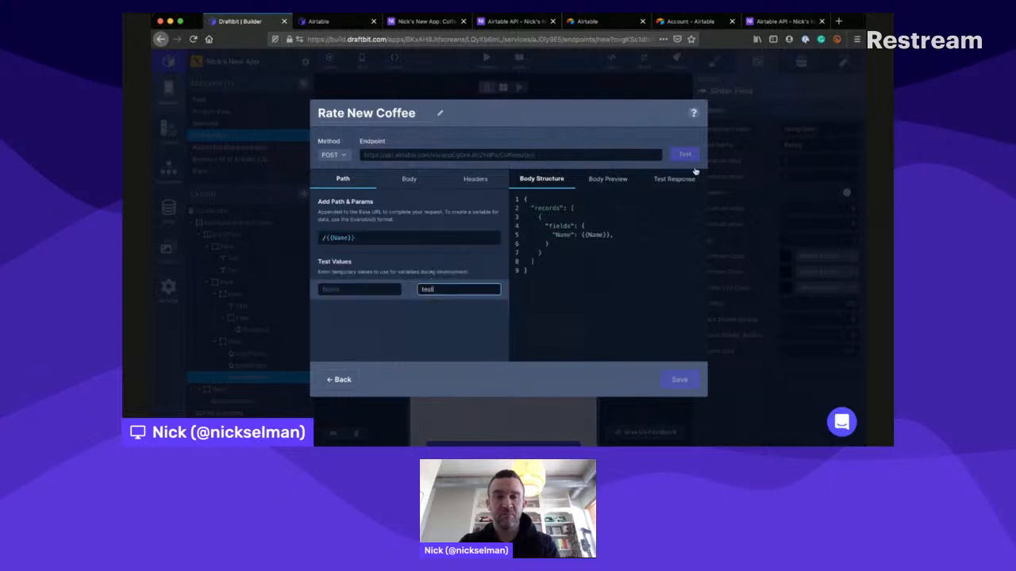
# - Replace the {{Name}} variable in the body structure with the quoted text "Name", without a trailing comma, and test the endpoint
pyautogui.click(594, 227)
pyautogui.moveTo(582, 235); pyautogui.dragTo(610, 235)
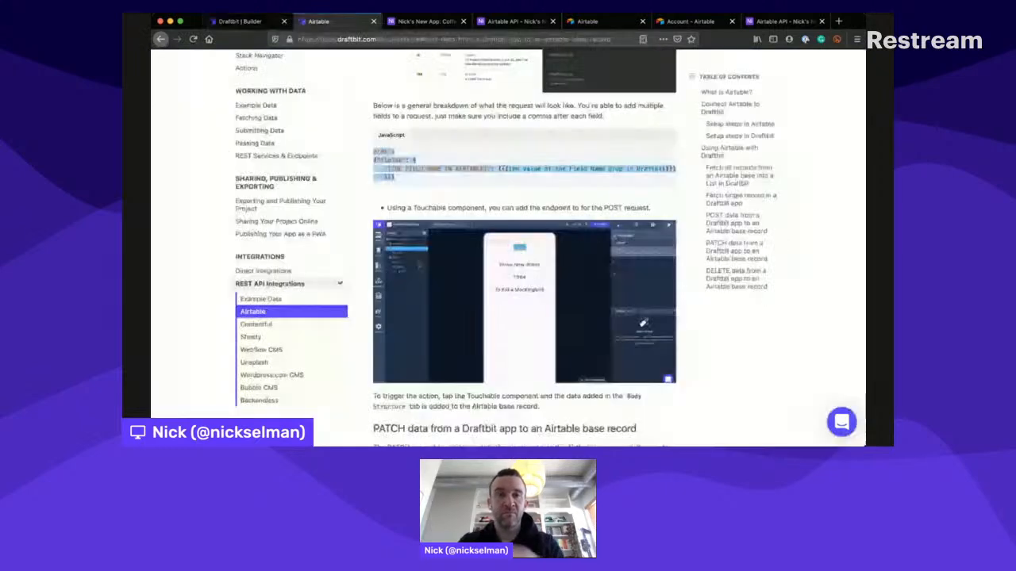
pyautogui.click(322, 22)
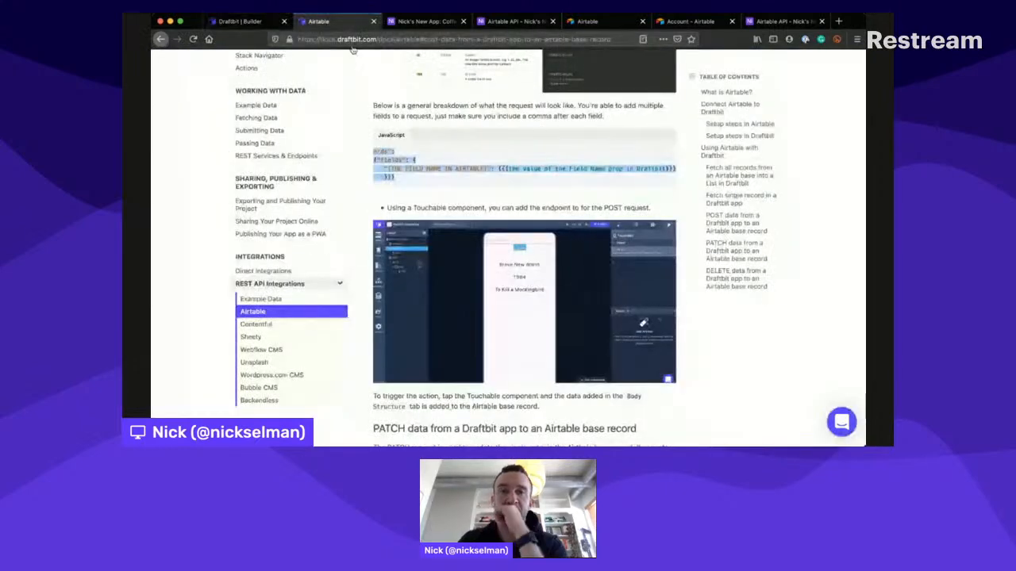
pyautogui.scroll(5, 370, 121)
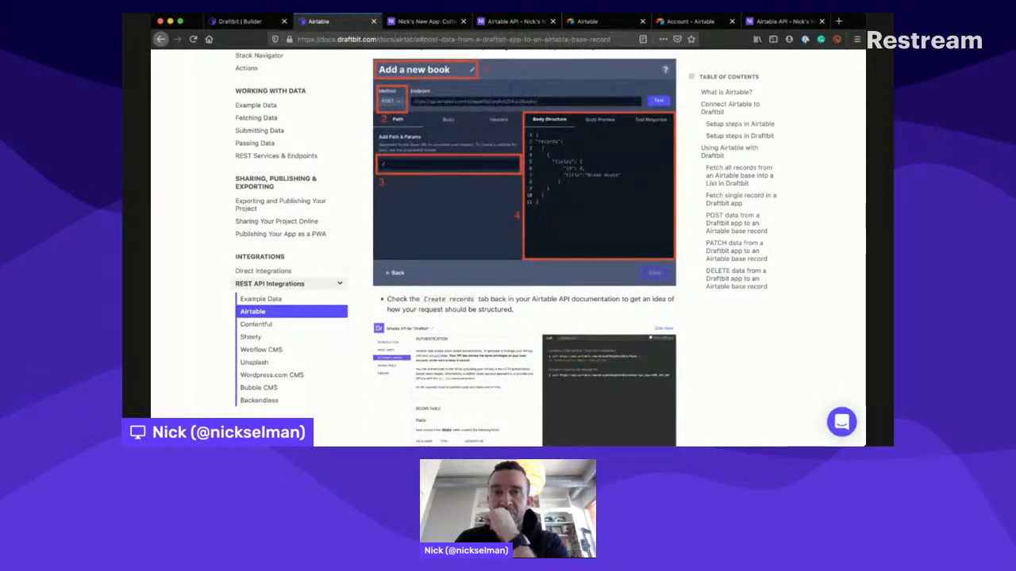
pyautogui.click(241, 22)
pyautogui.click(580, 234)
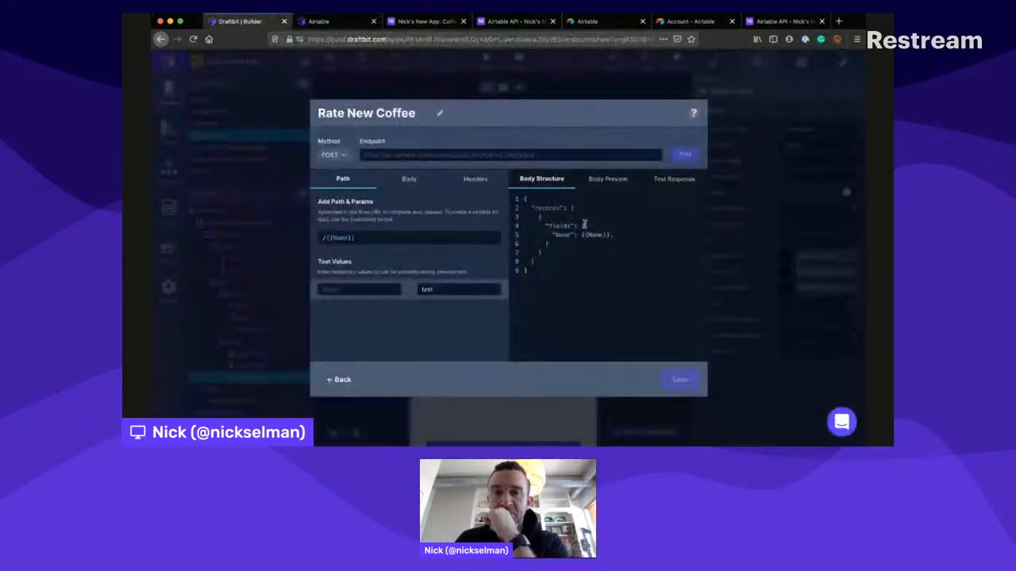
pyautogui.hotkey('shift', 'End')
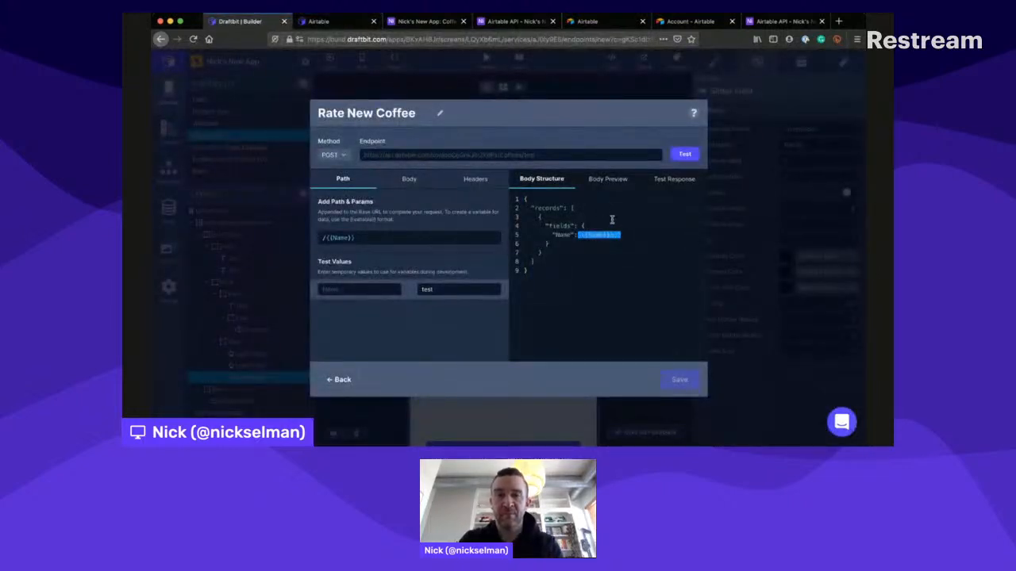
pyautogui.write('Name":"Name"')
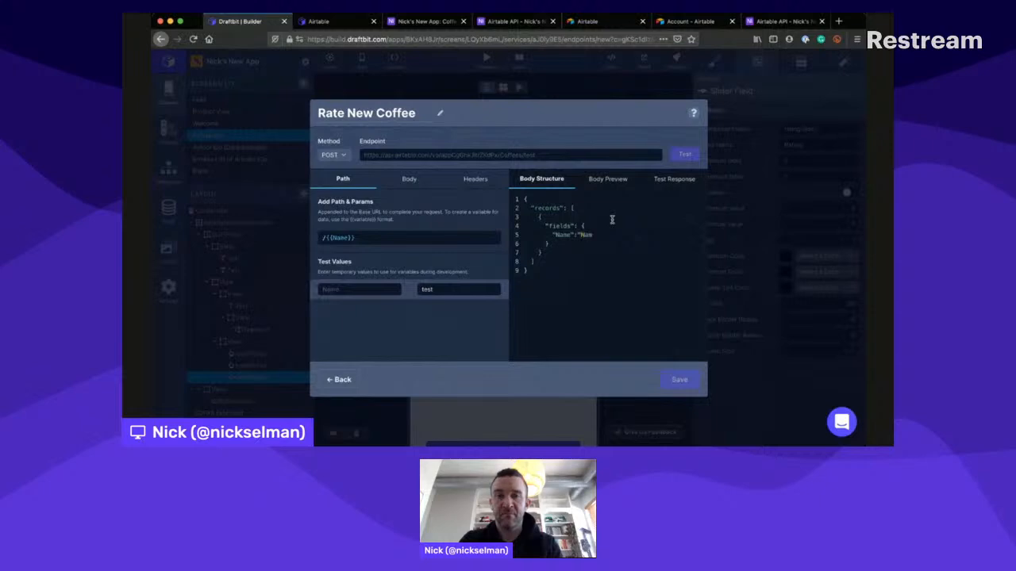
pyautogui.click(689, 150)
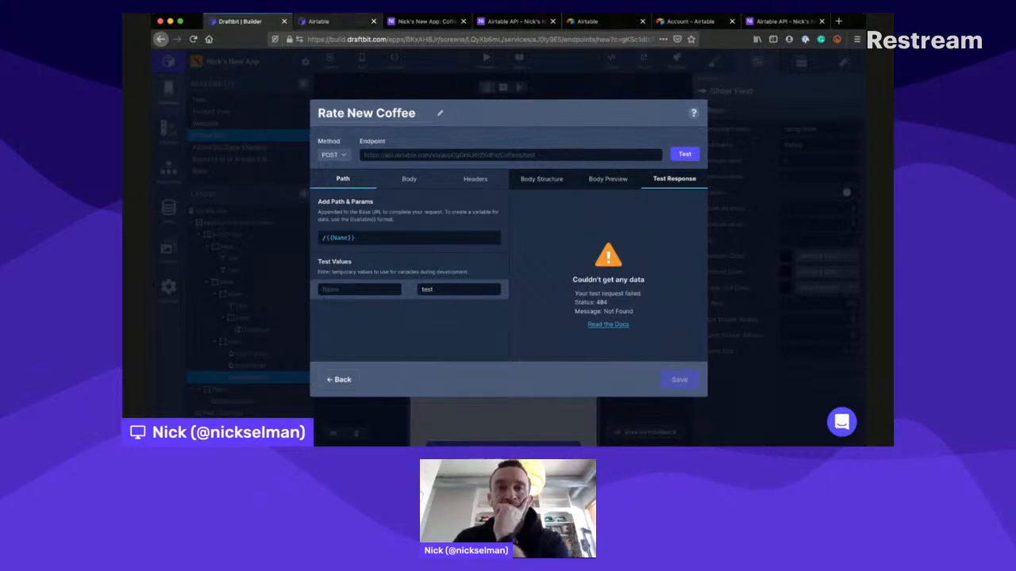
# - Review the POST instructions, path setting and request body example in the Draftbit Airtable documentation, and return to the Rate New Coffee endpoint
pyautogui.click(325, 21)
pyautogui.scroll(-2, 440, 195)
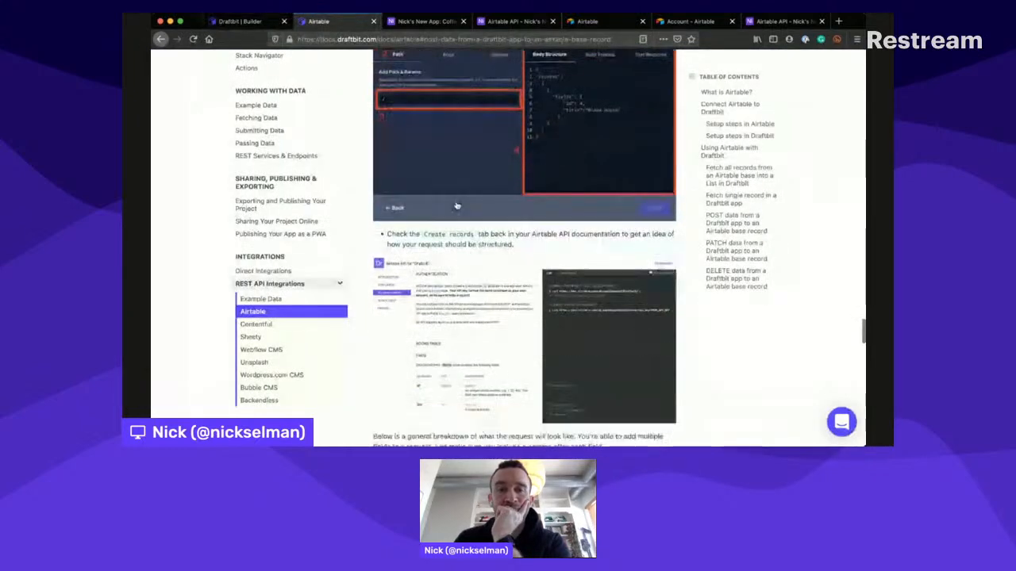
pyautogui.scroll(-3, 435, 197)
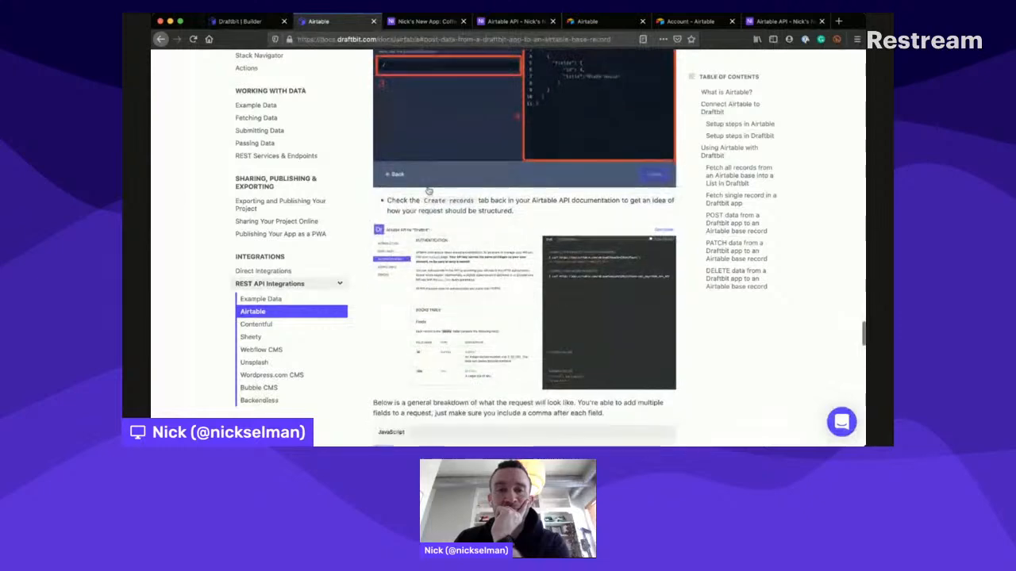
pyautogui.scroll(-3, 427, 186)
pyautogui.scroll(7, 427, 187)
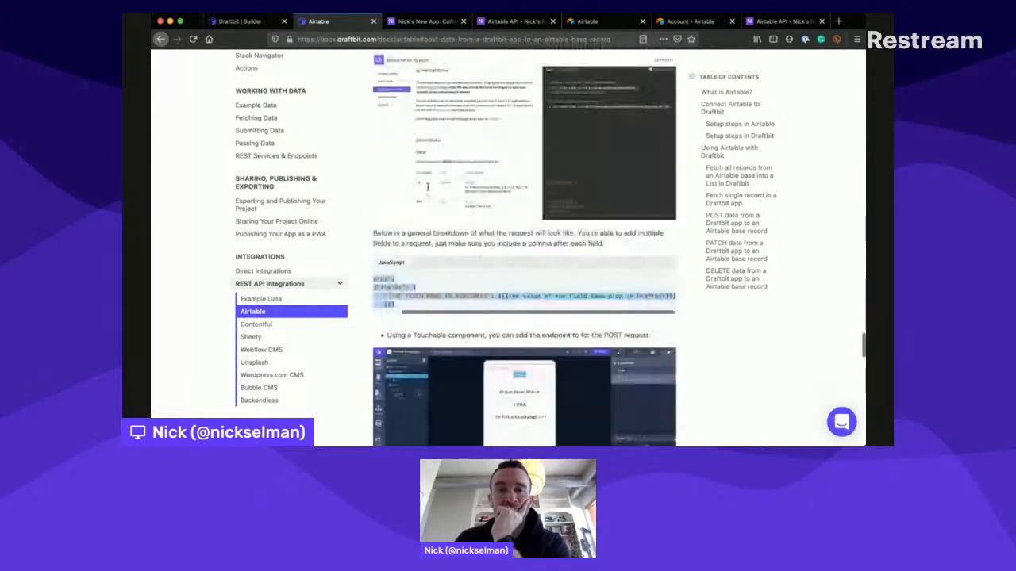
pyautogui.scroll(1, 427, 186)
pyautogui.scroll(-1, 428, 191)
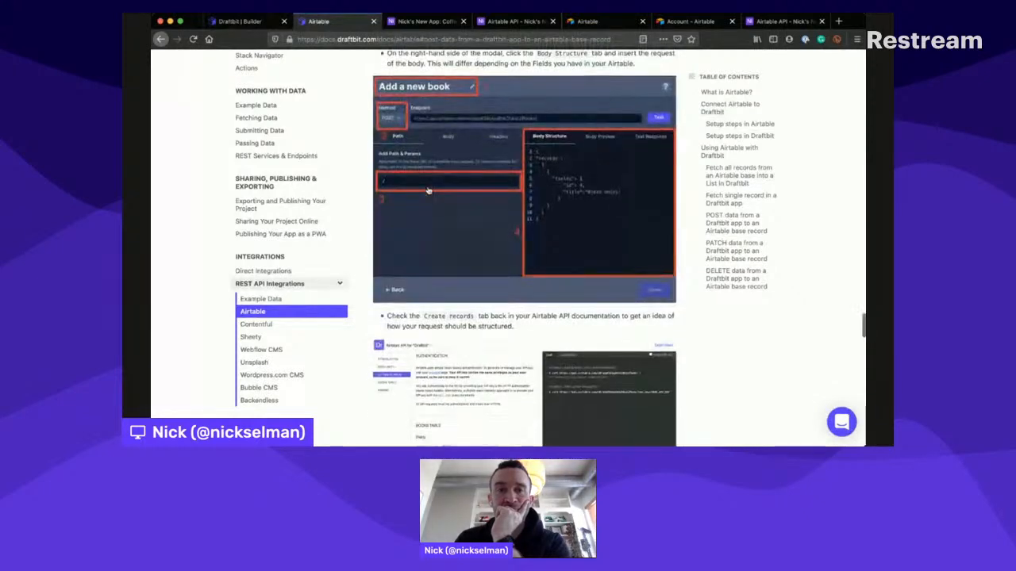
pyautogui.scroll(3, 426, 190)
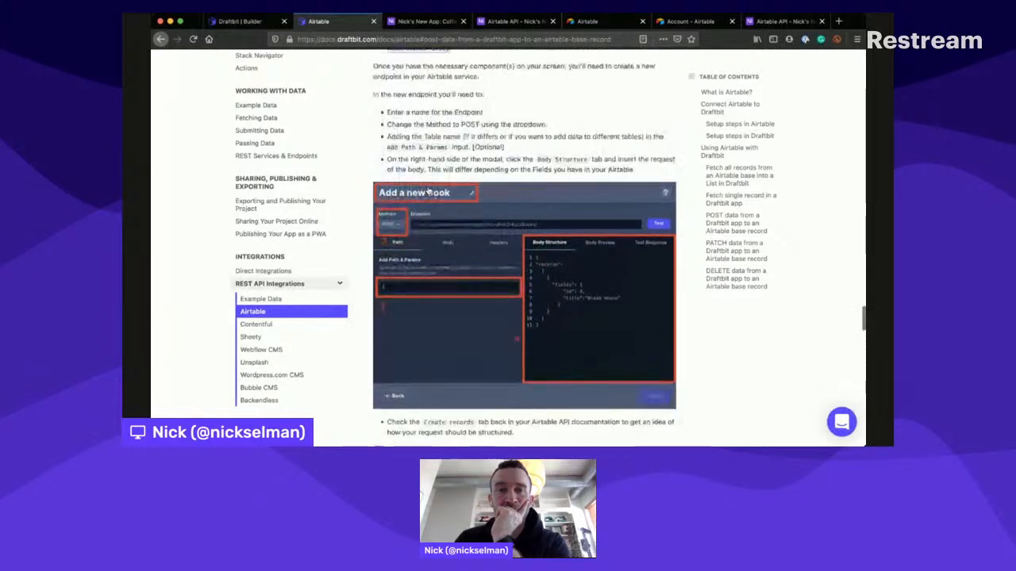
pyautogui.scroll(-1, 427, 190)
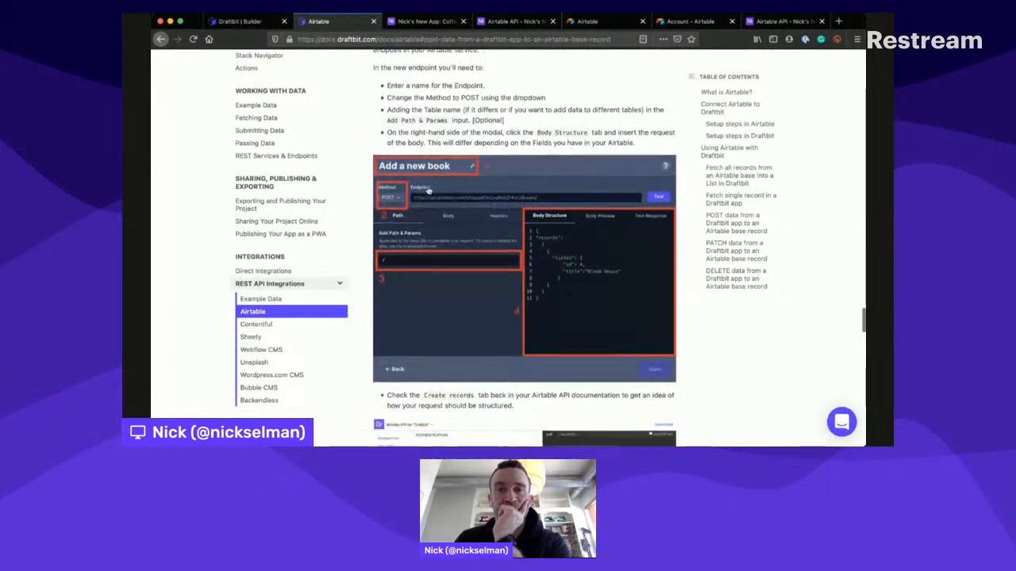
pyautogui.scroll(-4, 429, 191)
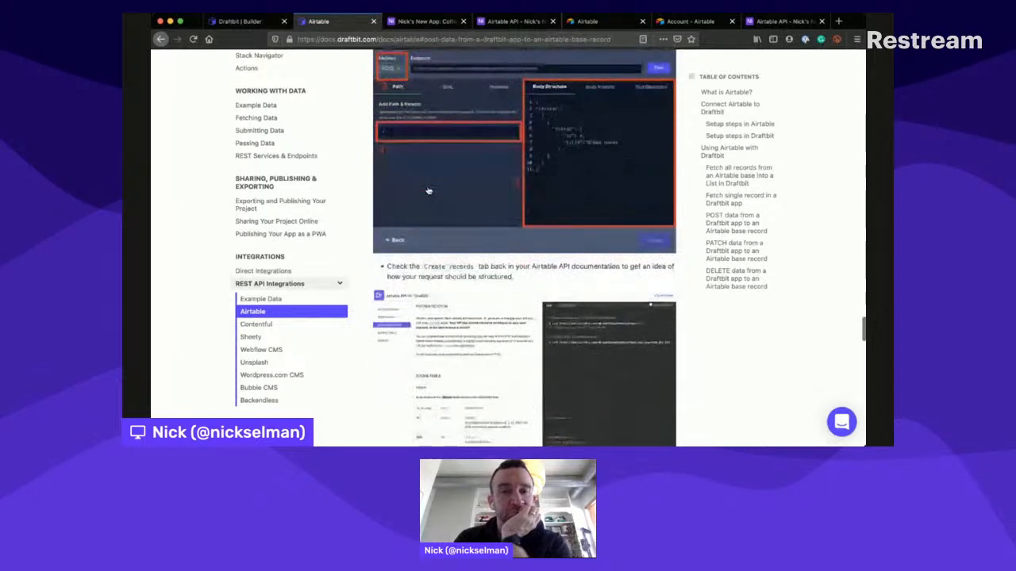
pyautogui.scroll(-4, 428, 191)
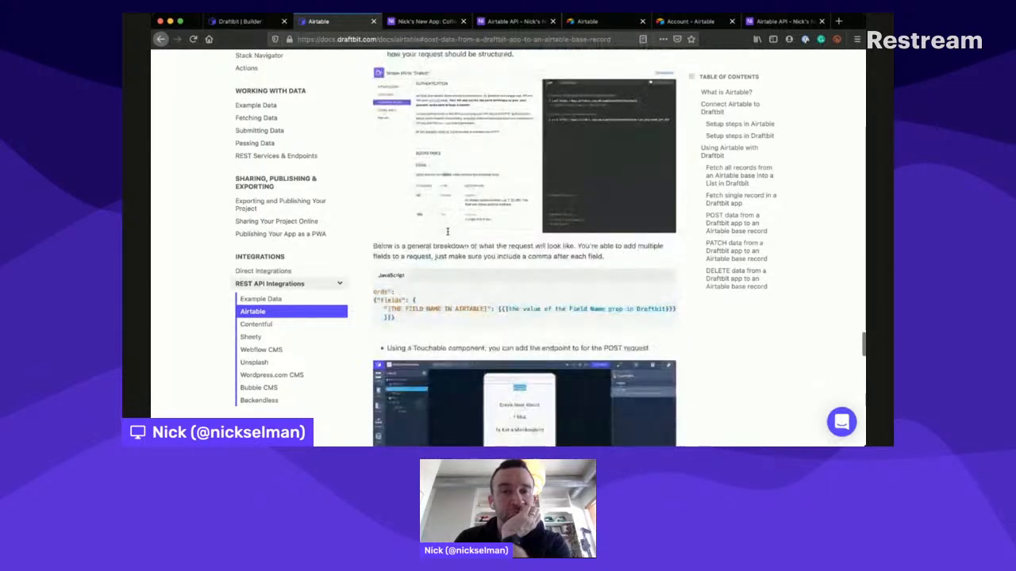
pyautogui.scroll(-3, 446, 231)
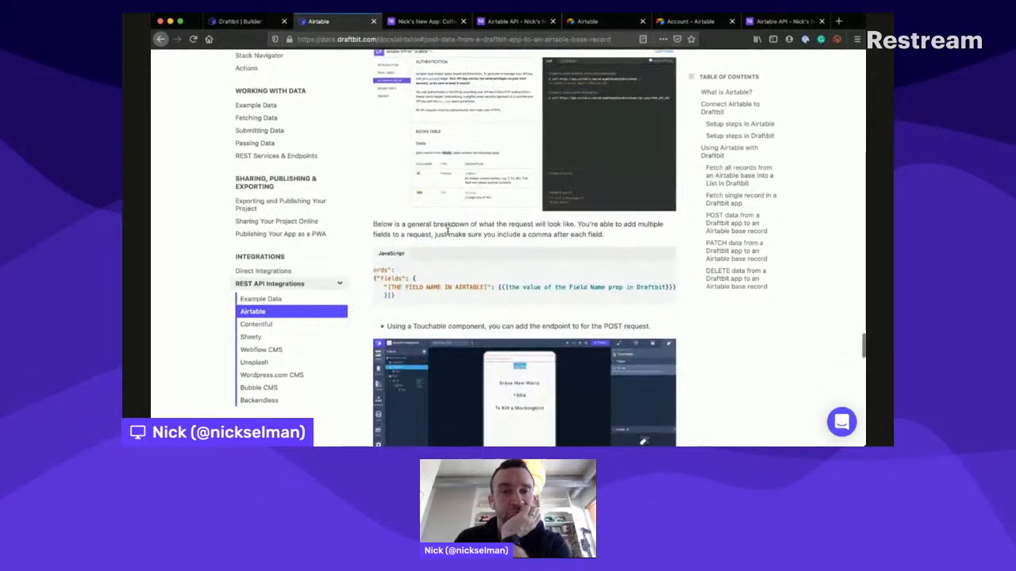
pyautogui.scroll(6, 448, 233)
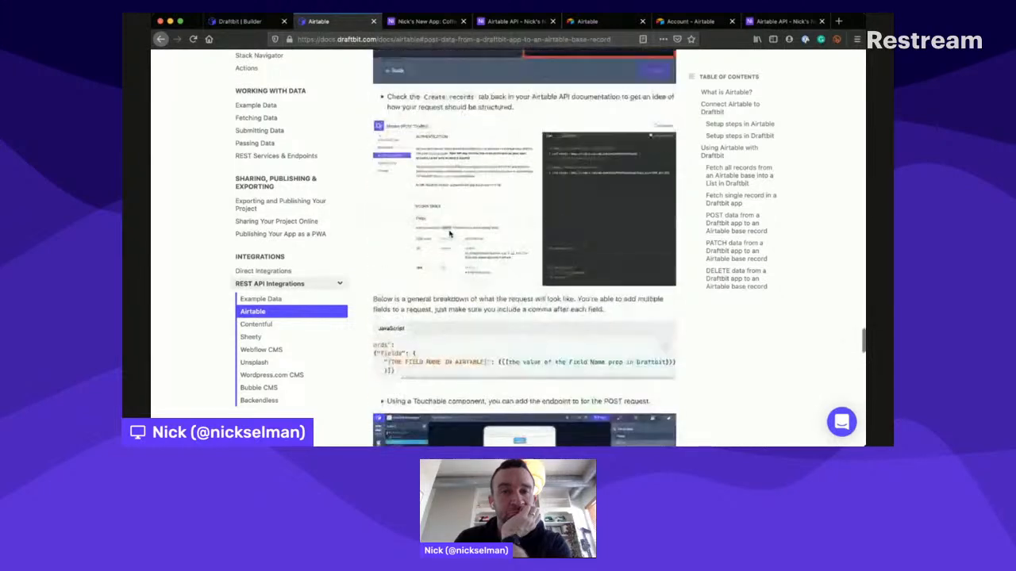
pyautogui.scroll(5, 449, 235)
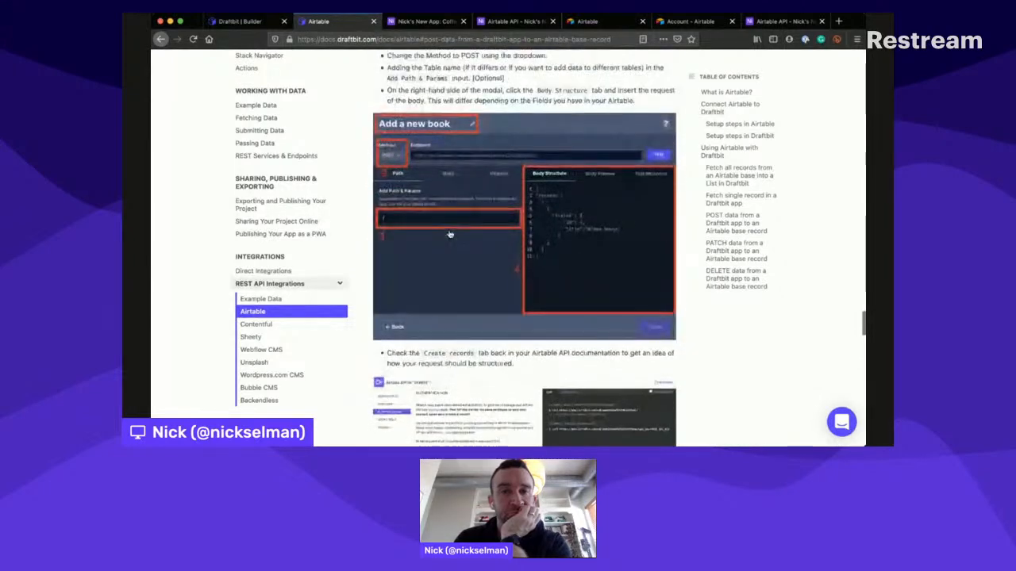
pyautogui.click(246, 21)
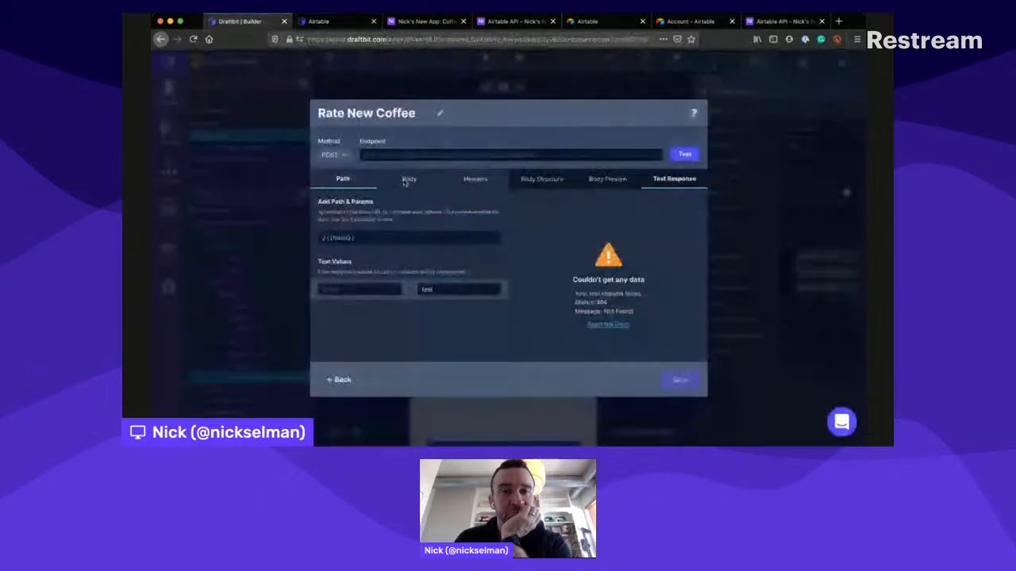
# - Remove the {{Name}} variable from the endpoint's path, leaving only /, test the endpoint and reopen its body structure
pyautogui.click(355, 234)
pyautogui.press('BackSpace')
pyautogui.press('BackSpace')
pyautogui.press('BackSpace')
pyautogui.press('BackSpace')
pyautogui.press('BackSpace')
pyautogui.press('BackSpace')
pyautogui.press('BackSpace')
pyautogui.press('BackSpace')
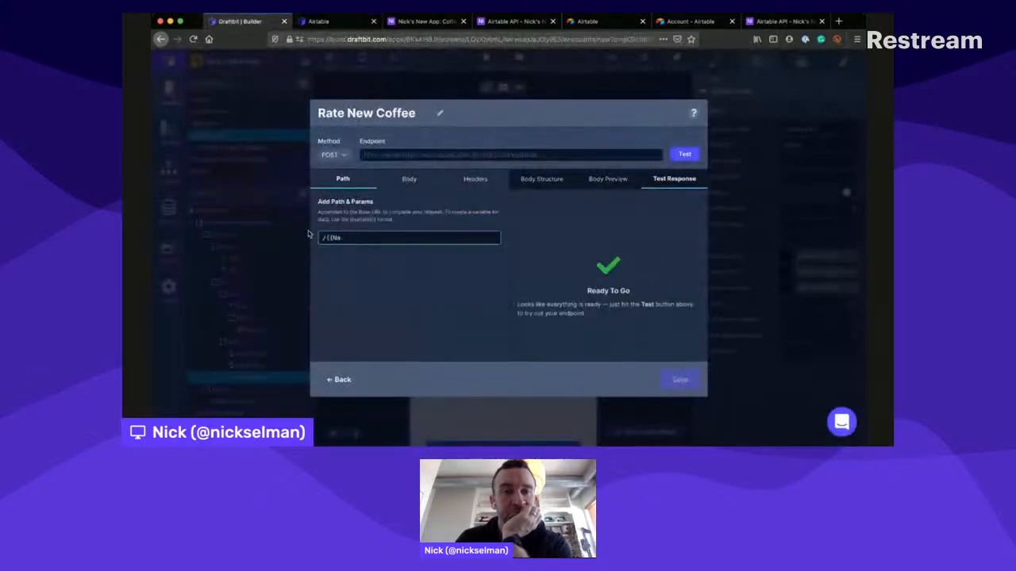
pyautogui.click(687, 151)
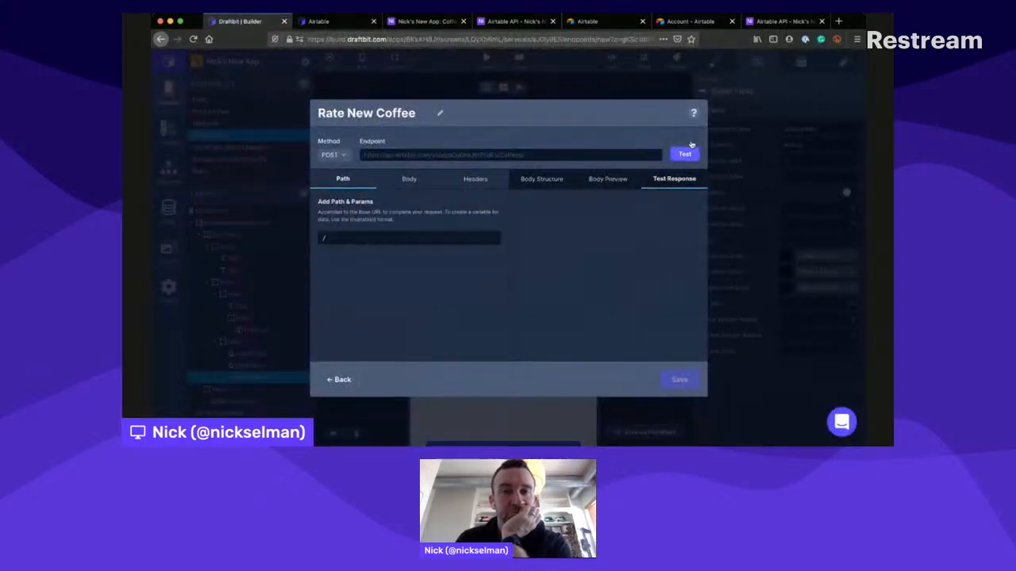
pyautogui.click(532, 174)
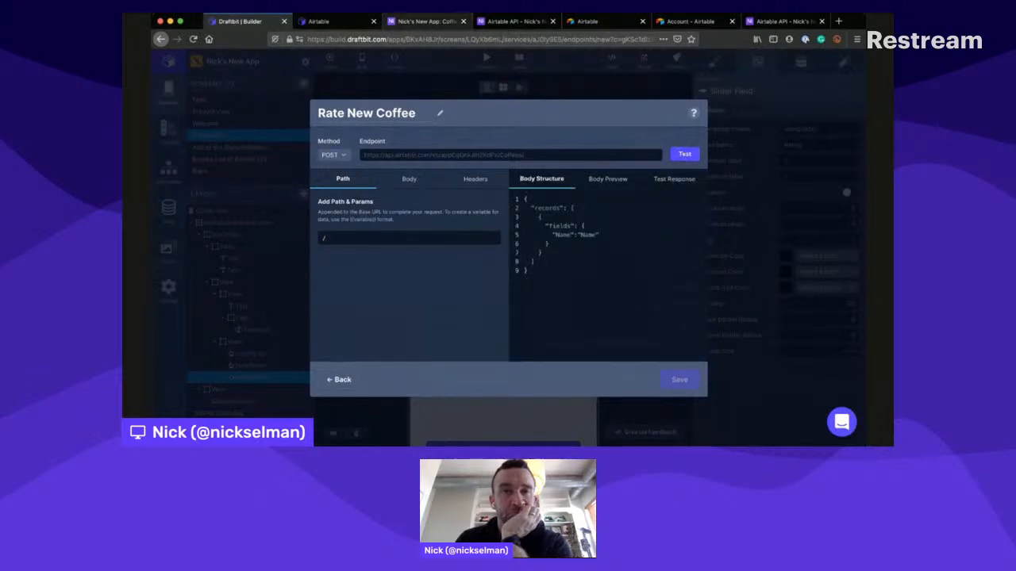
# - Retest the Rate New Coffee endpoint and compare its path and body structure with the Coffees table and the Draftbit documentation's POST example
pyautogui.click(422, 22)
pyautogui.click(238, 22)
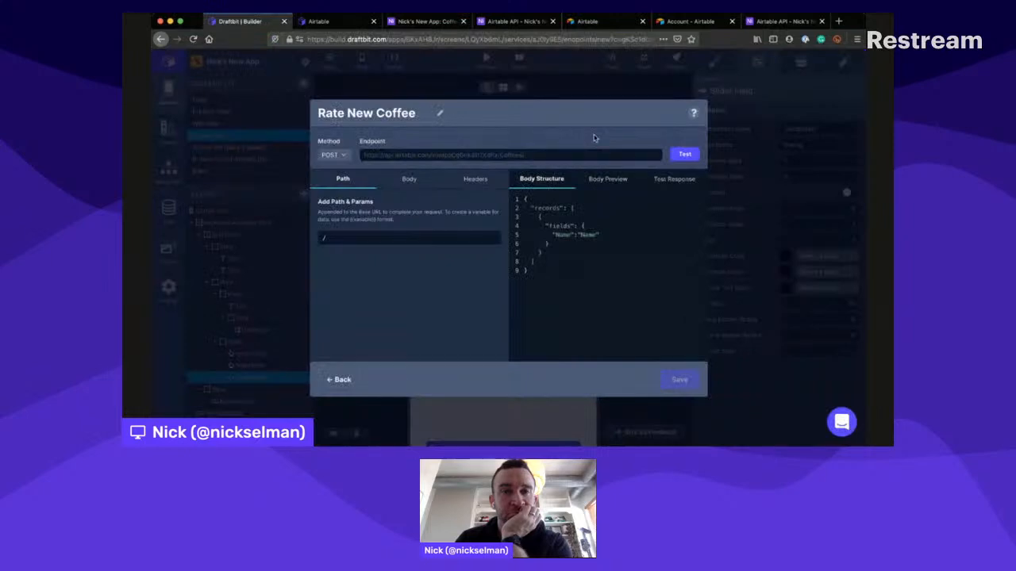
pyautogui.click(687, 151)
pyautogui.click(526, 171)
pyautogui.click(327, 21)
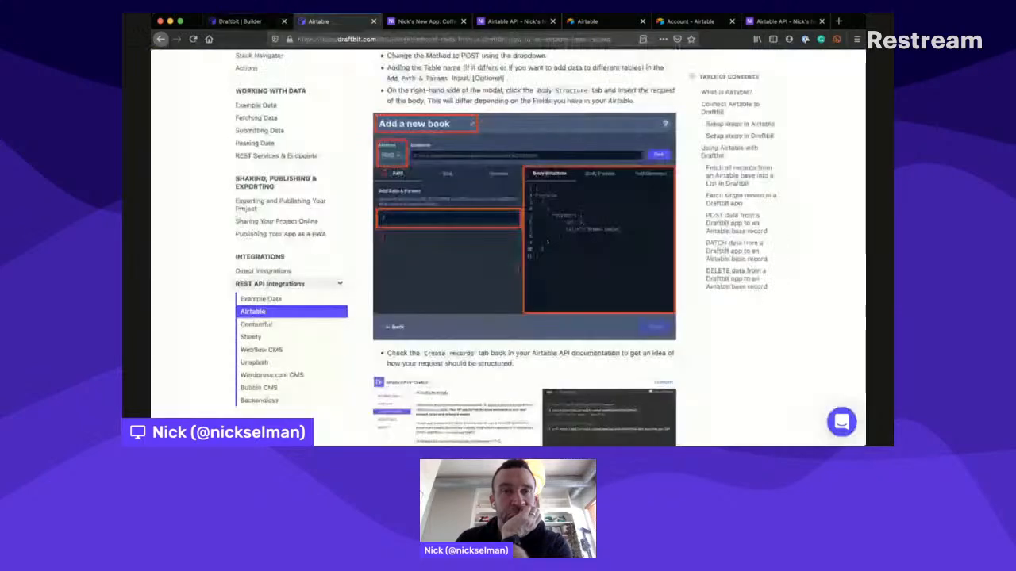
pyautogui.click(246, 22)
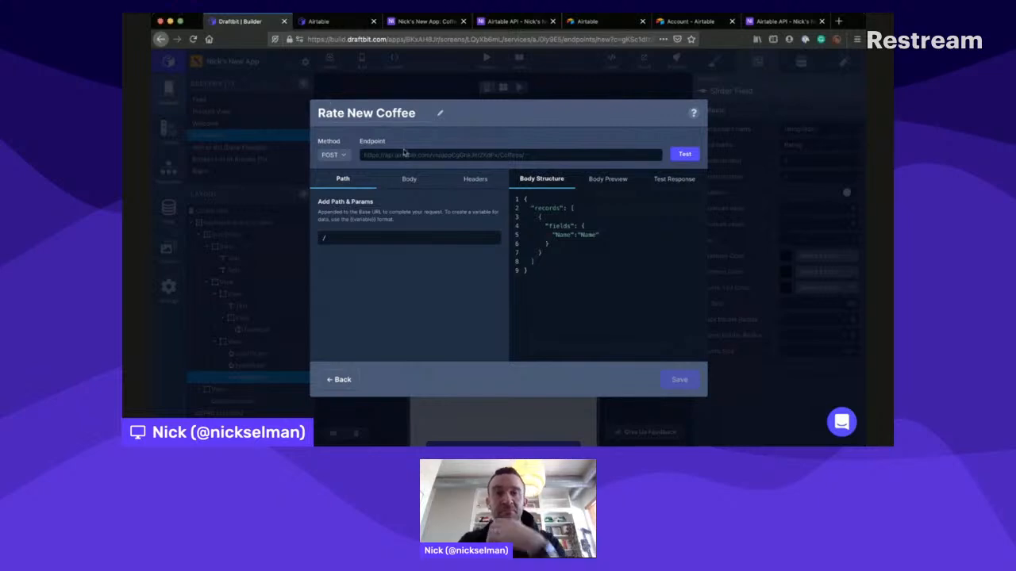
pyautogui.click(678, 150)
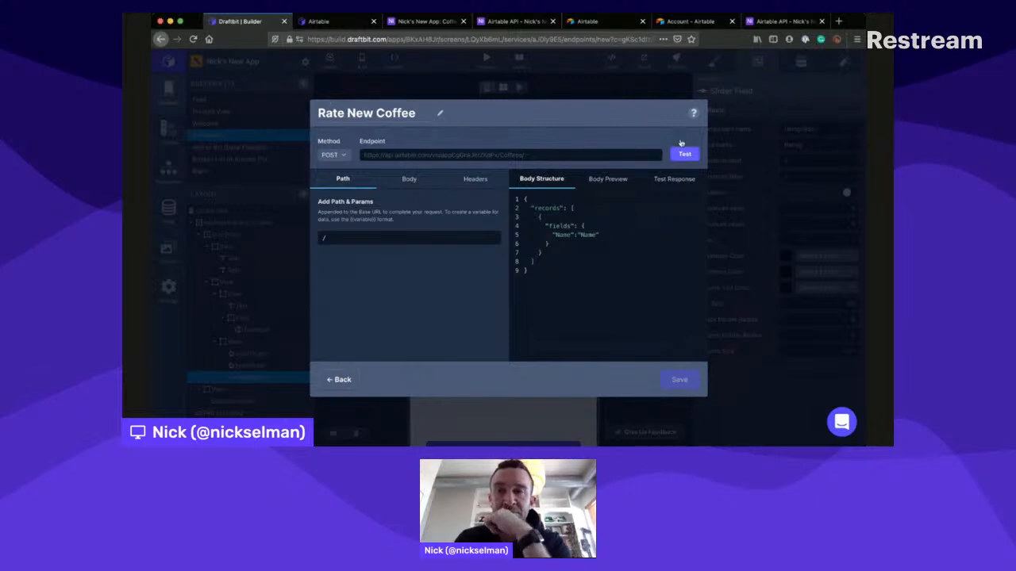
# - Review the Draftbit documentation's POST instructions and the Create Coffees records section of the Airtable API documentation, including the Name (from Roaster) field
pyautogui.click(360, 23)
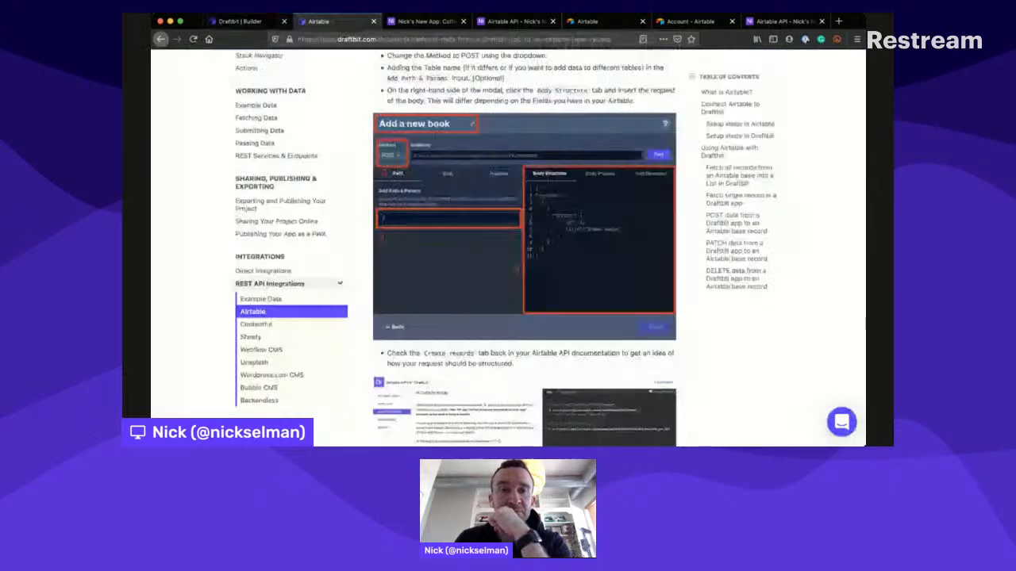
pyautogui.scroll(1, 455, 199)
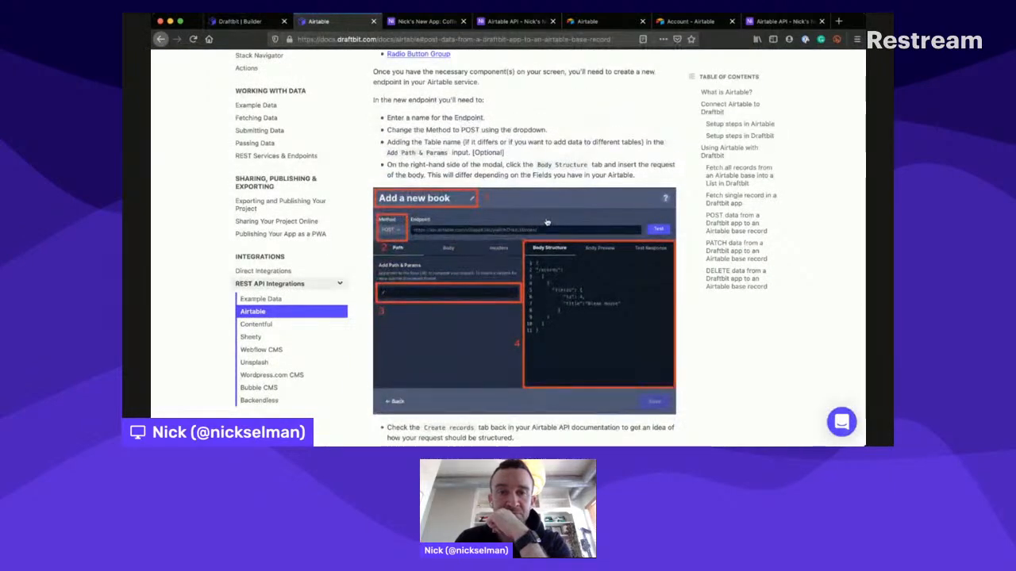
pyautogui.scroll(-1, 546, 222)
pyautogui.scroll(-2, 546, 223)
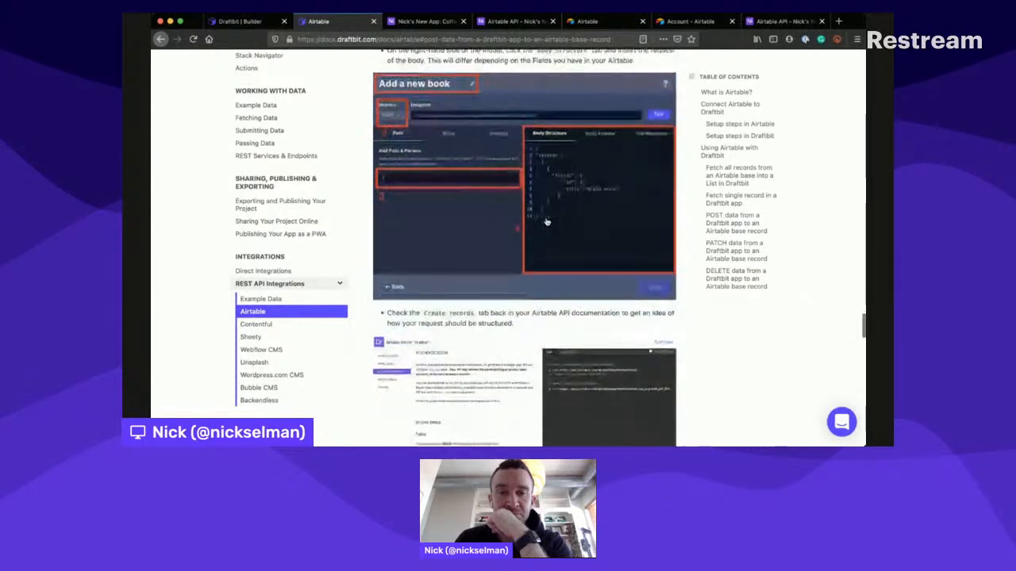
pyautogui.scroll(-2, 546, 223)
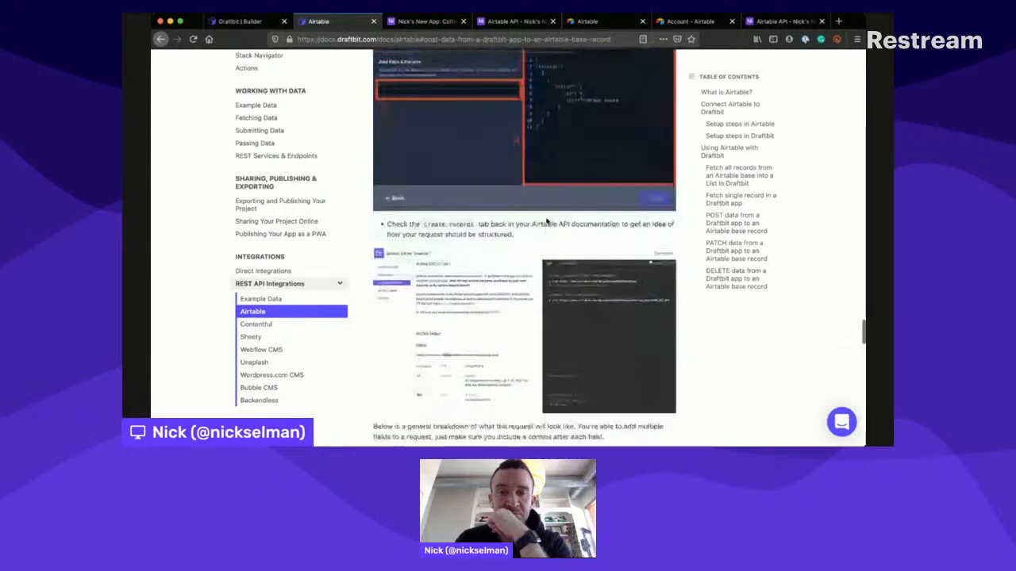
pyautogui.scroll(-3, 546, 222)
pyautogui.click(496, 21)
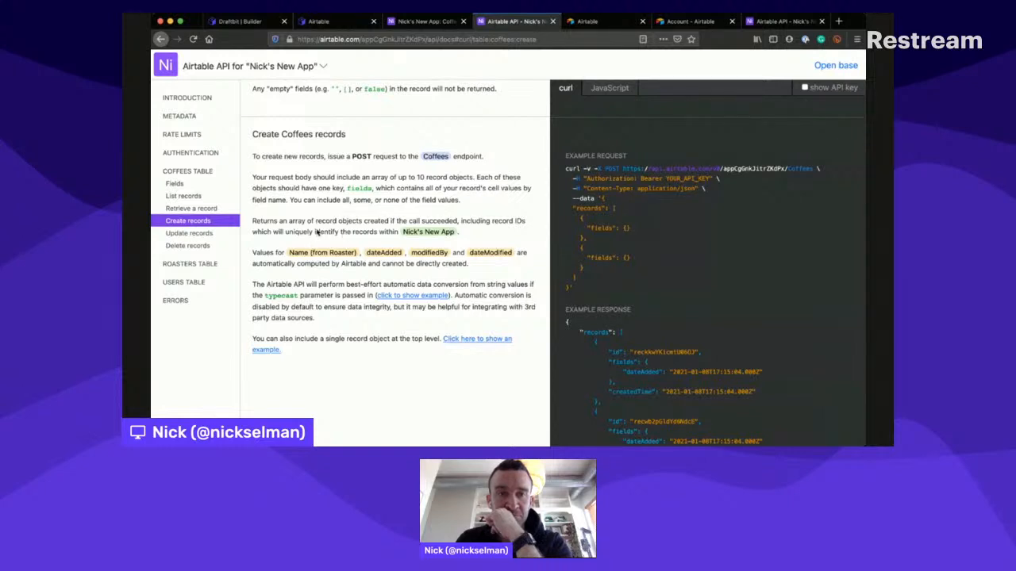
pyautogui.moveTo(290, 240); pyautogui.dragTo(354, 238)
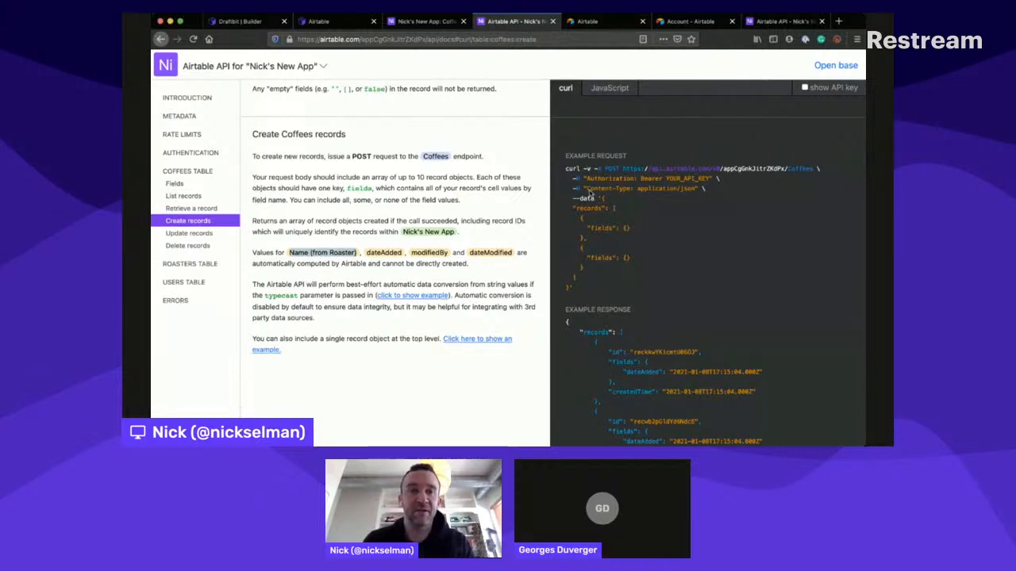
pyautogui.press('super+Tab')
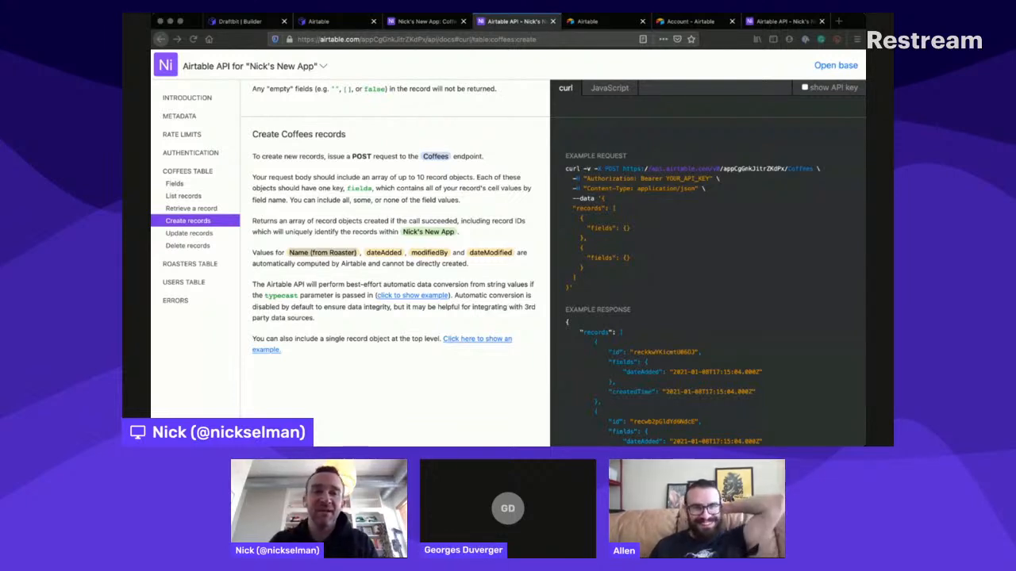
pyautogui.click(527, 358)
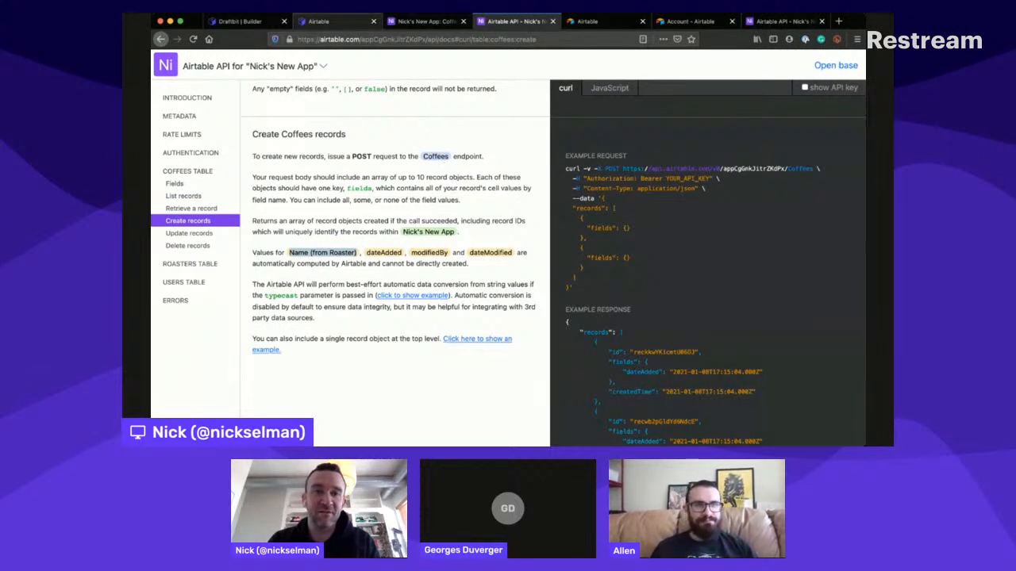
# - Check the endpoint's body structure against the Draftbit request breakdown and the Coffees table's columns, and test the endpoint with the path /
pyautogui.click(319, 21)
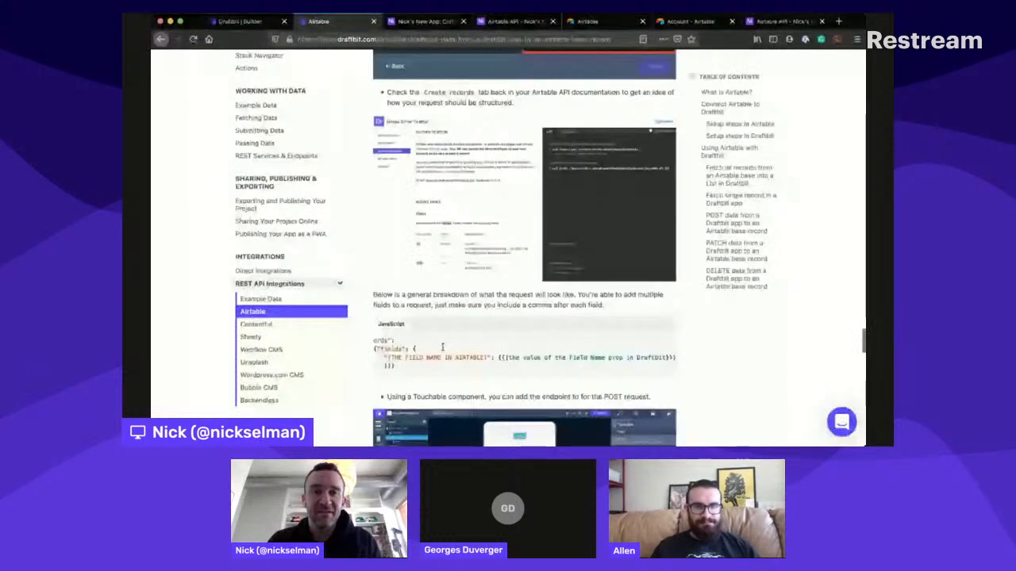
pyautogui.hotkey('ctrl', 'shift', 'Tab')
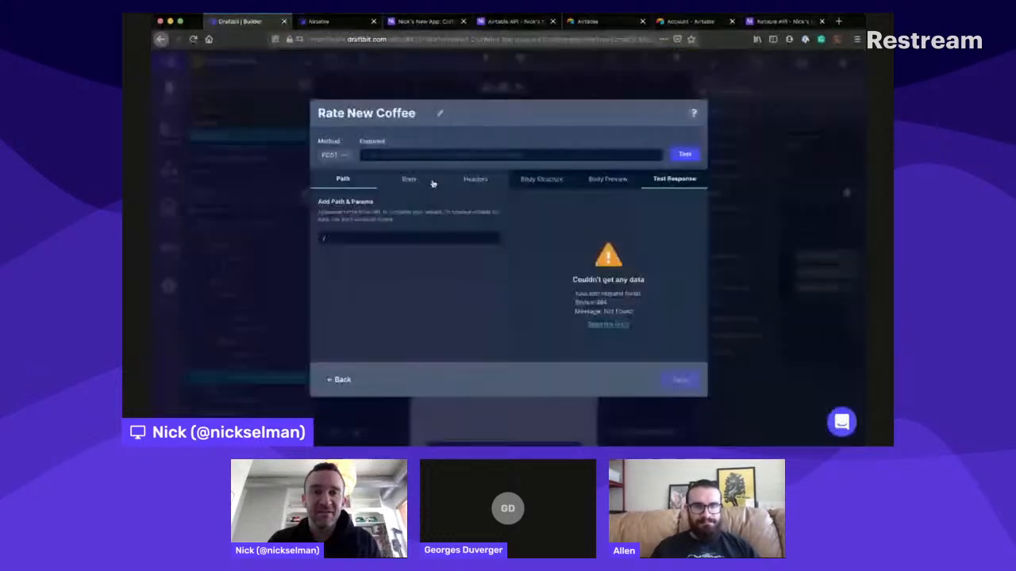
pyautogui.click(547, 179)
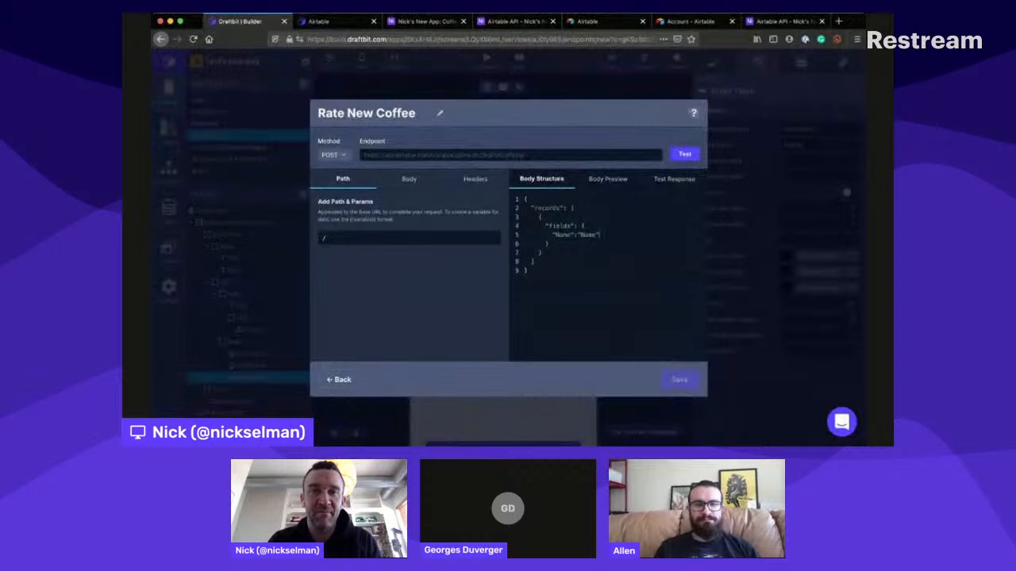
pyautogui.click(425, 20)
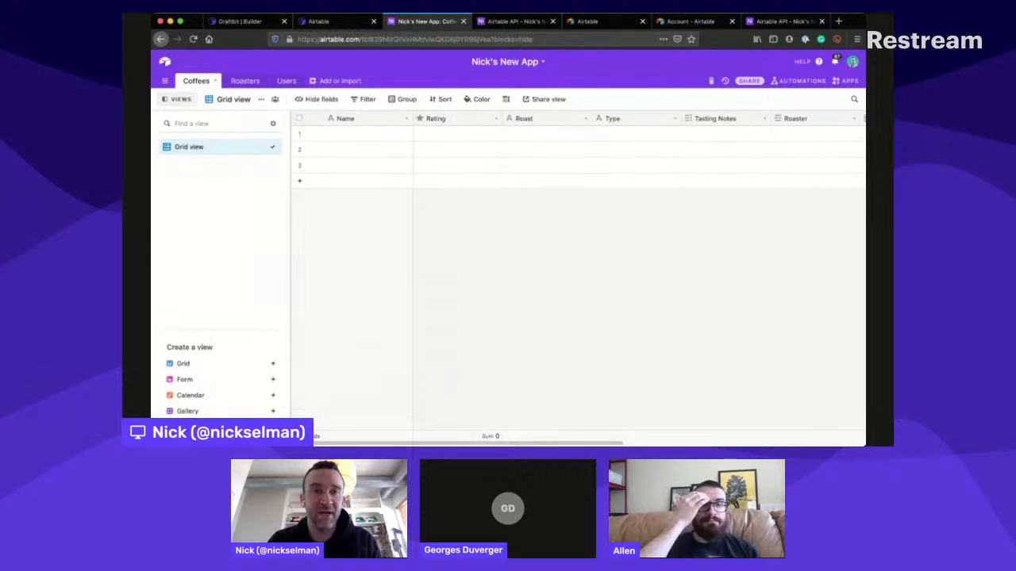
pyautogui.click(238, 21)
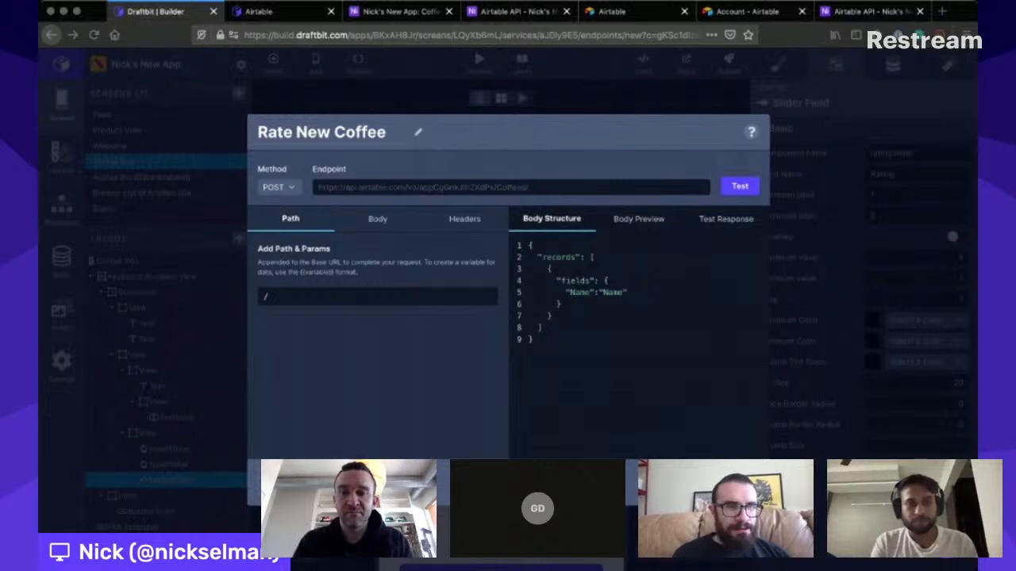
pyautogui.click(556, 437)
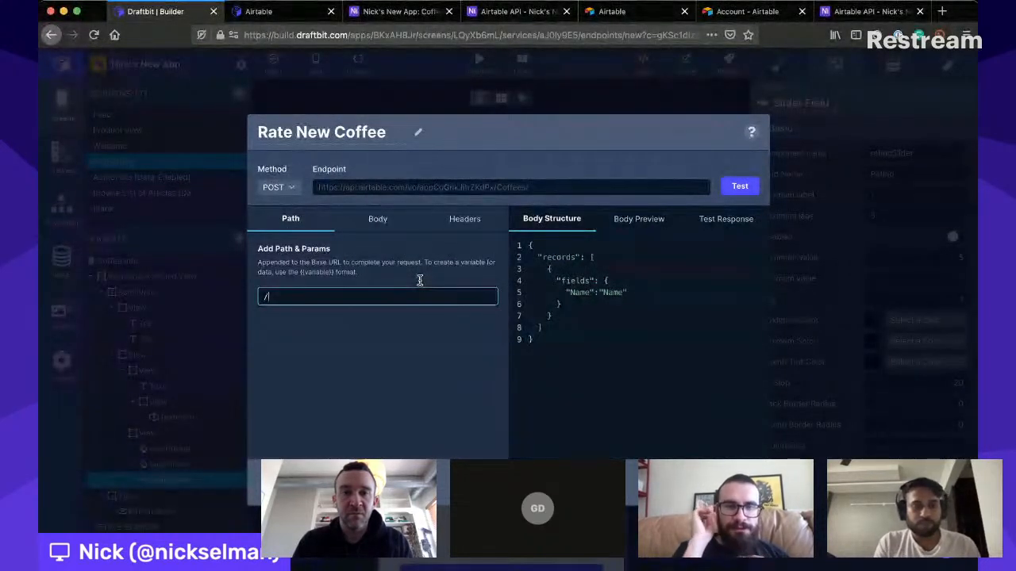
pyautogui.click(739, 186)
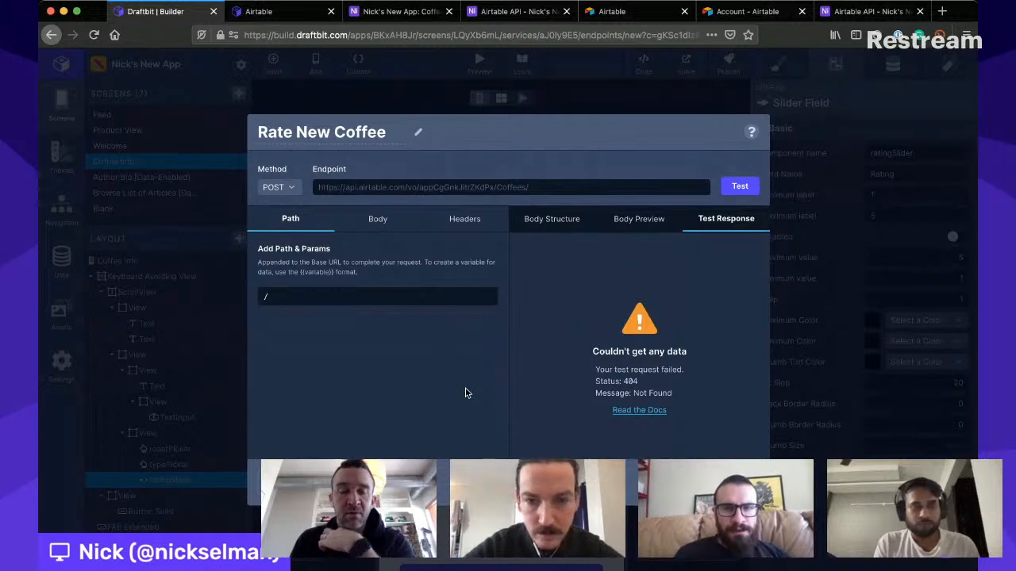
# - Copy the field name Name (from Roaster) from the Airtable API's Create Coffees records section, checking it against the Coffees table's columns
pyautogui.click(512, 12)
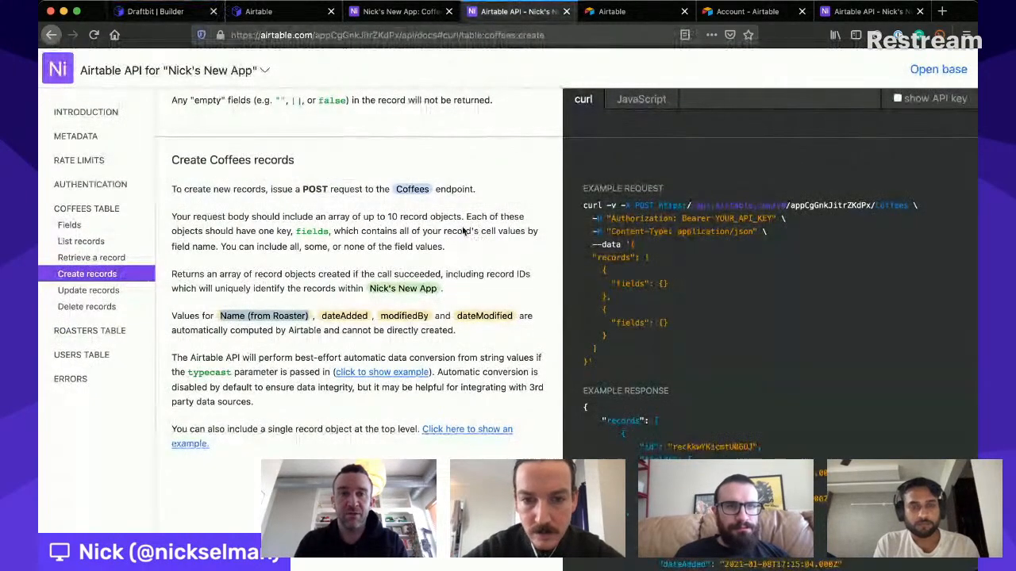
pyautogui.doubleClick(235, 299)
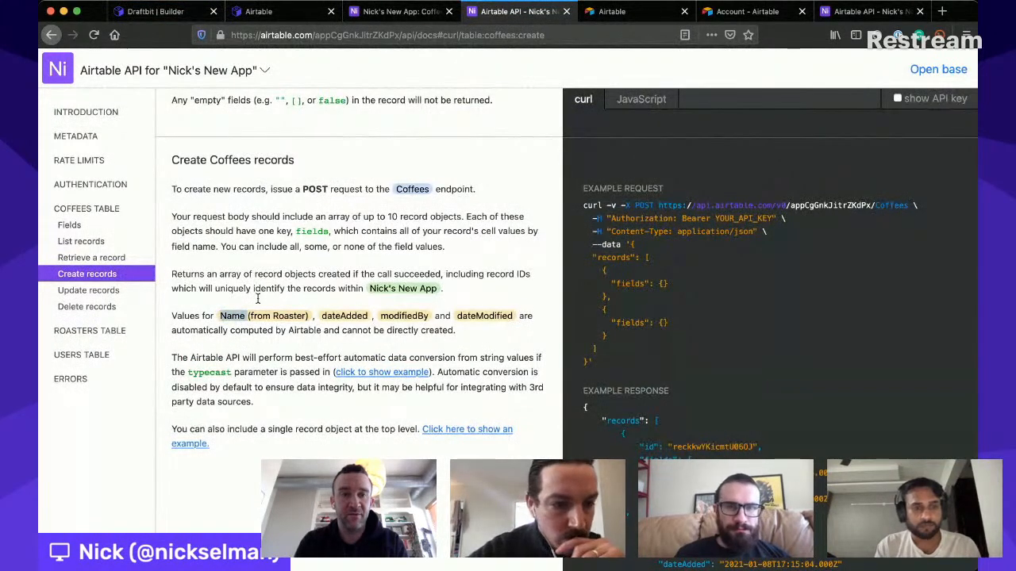
pyautogui.moveTo(258, 299); pyautogui.dragTo(307, 299)
pyautogui.click(389, 12)
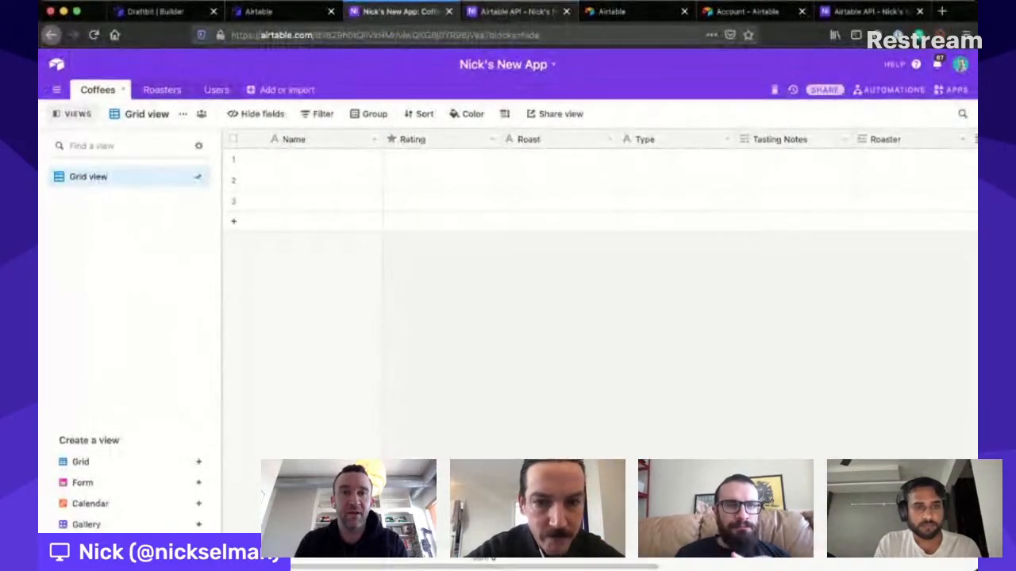
pyautogui.click(516, 12)
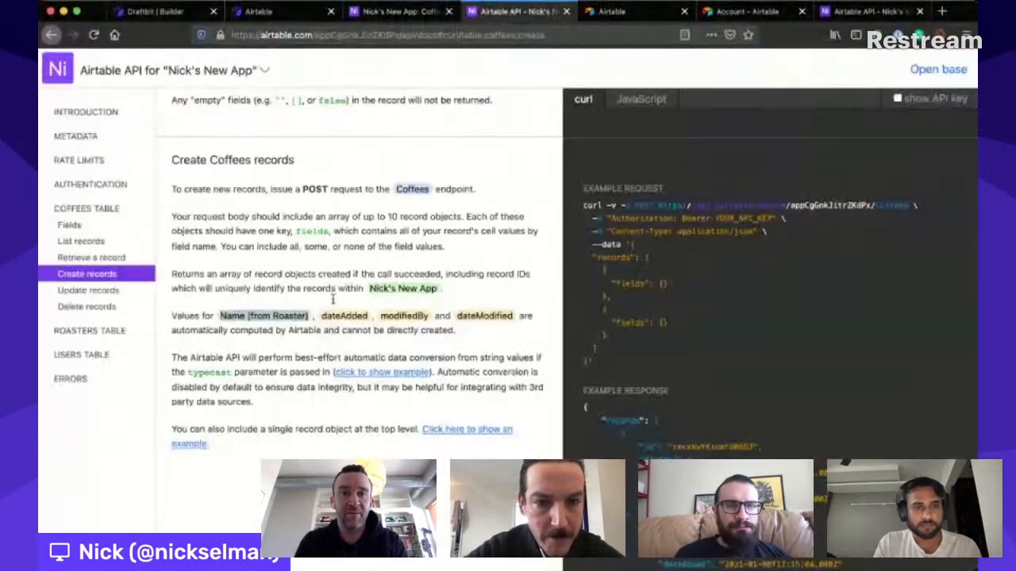
pyautogui.click(221, 299)
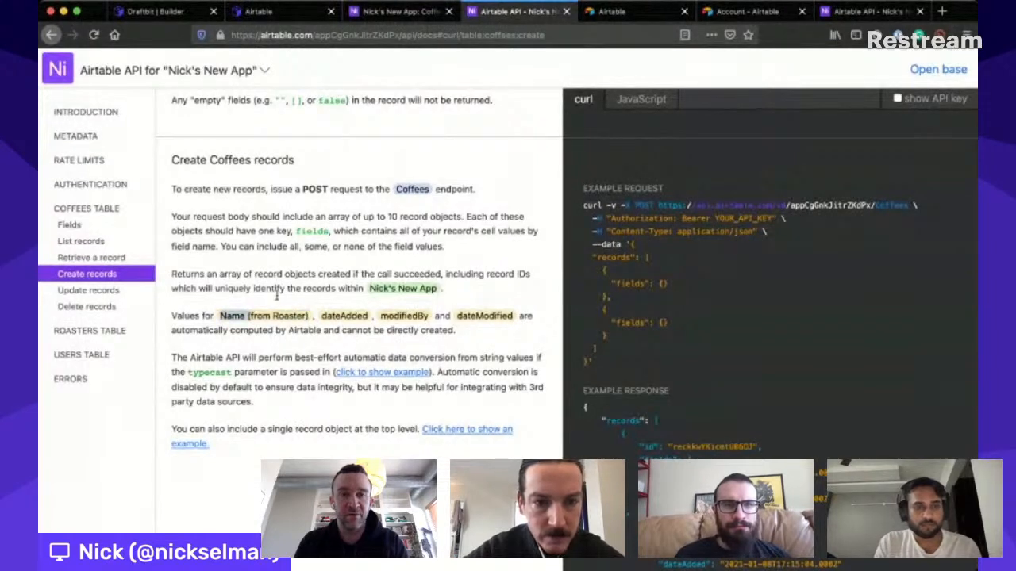
pyautogui.moveTo(277, 295); pyautogui.dragTo(308, 298)
pyautogui.press('super+c')
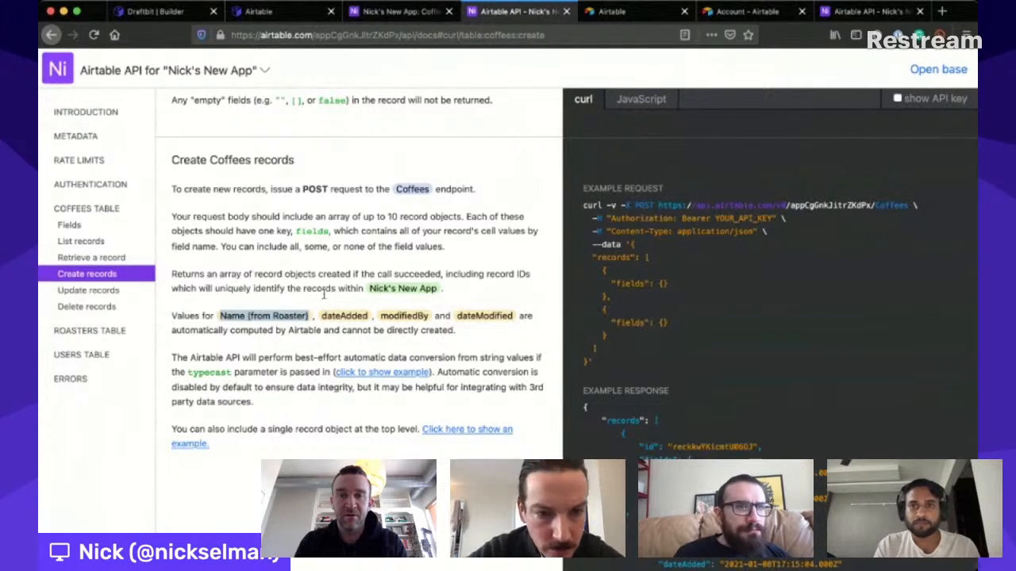
pyautogui.scroll(-1, 322, 298)
pyautogui.scroll(-1, 324, 297)
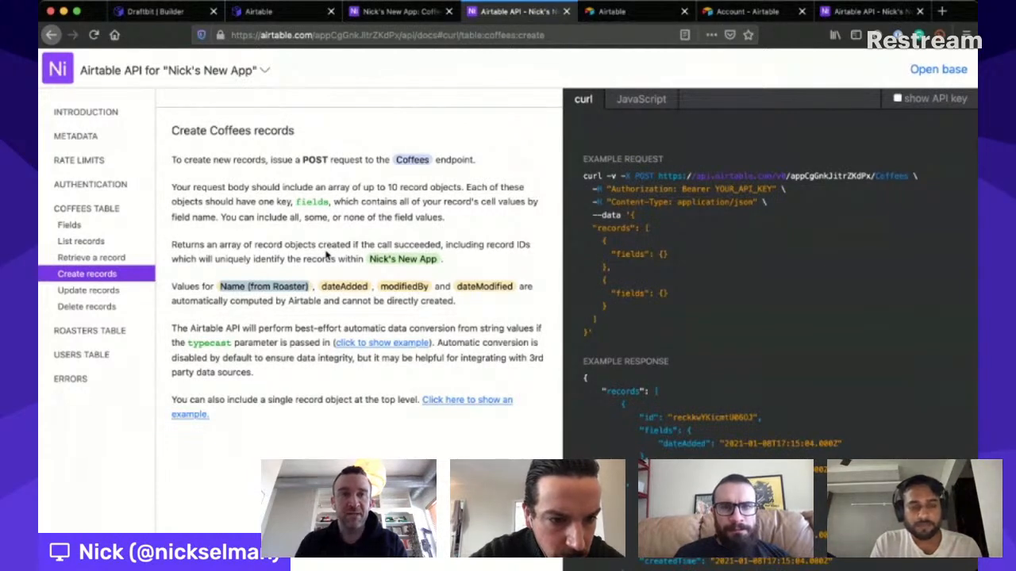
# - Replace the Name key in the endpoint's body structure with Name (from Roaster), keeping the value "Name", and test the endpoint
pyautogui.press('super+2')
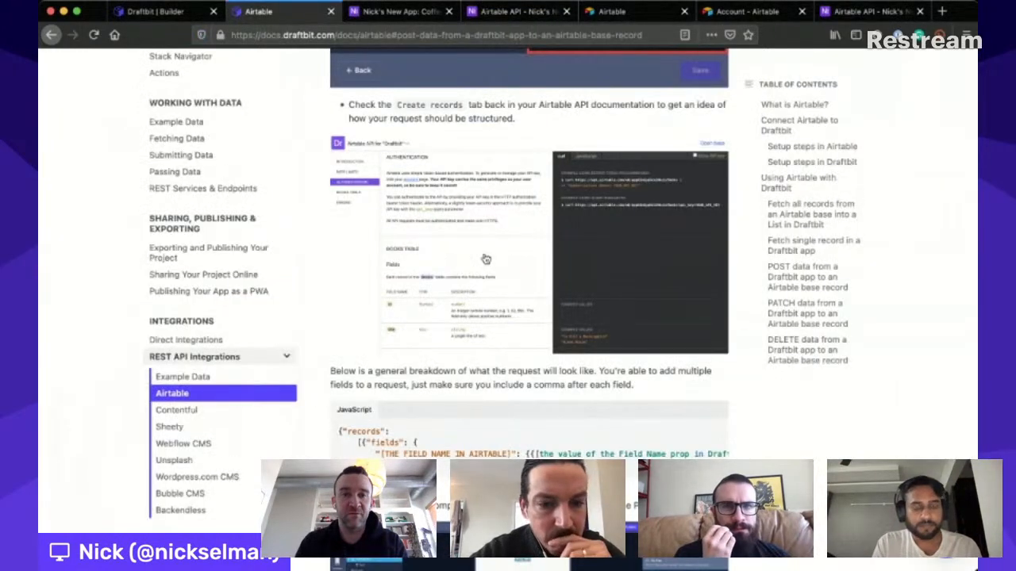
pyautogui.press('super+1')
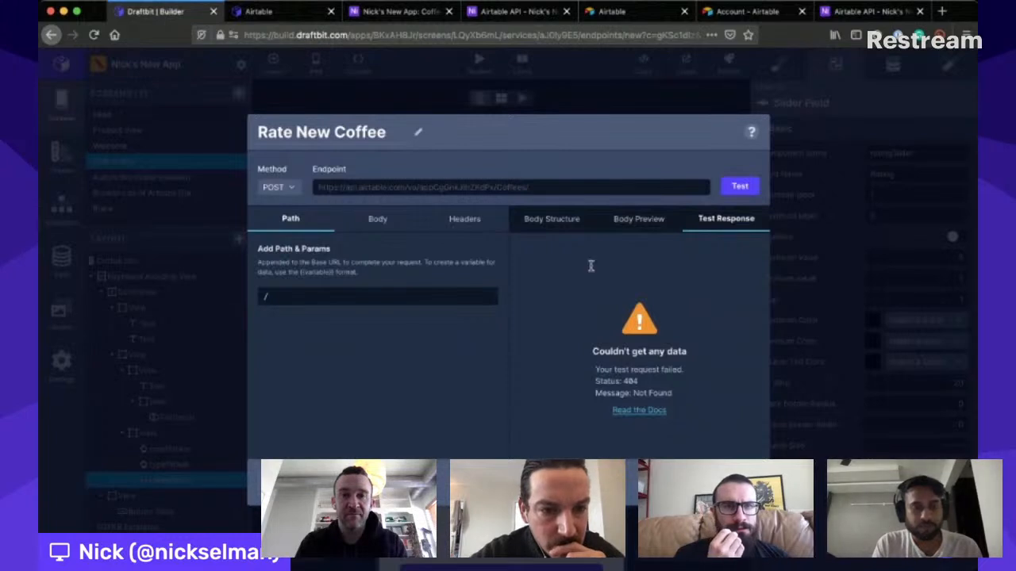
pyautogui.click(553, 219)
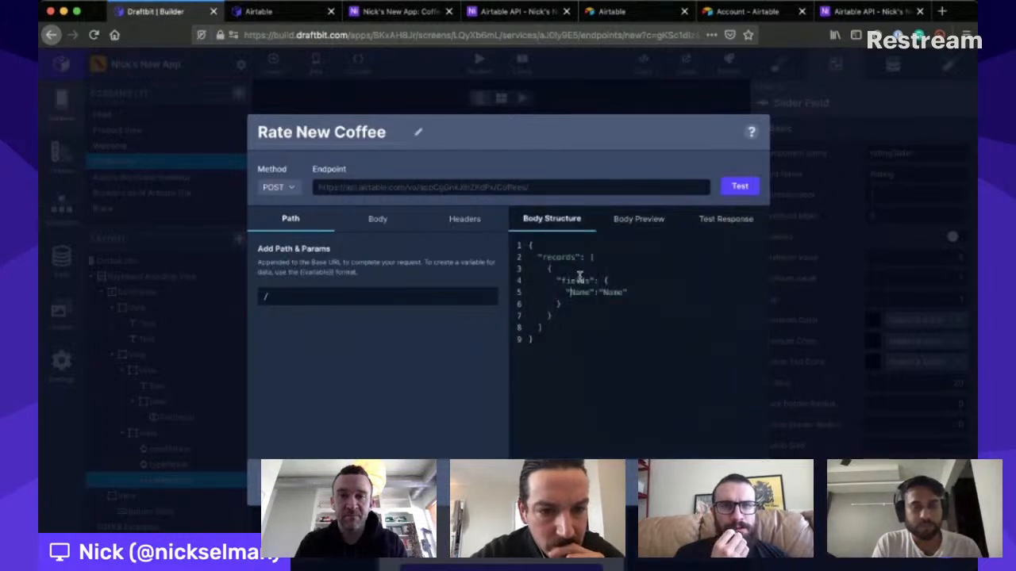
pyautogui.doubleClick(586, 277)
pyautogui.write('Name (from Roasters)')
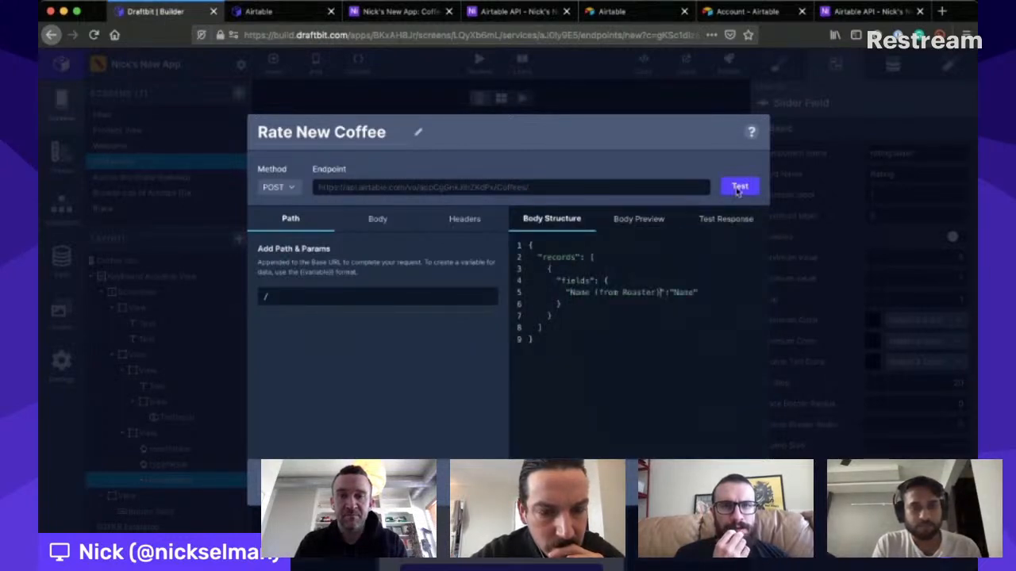
pyautogui.click(739, 184)
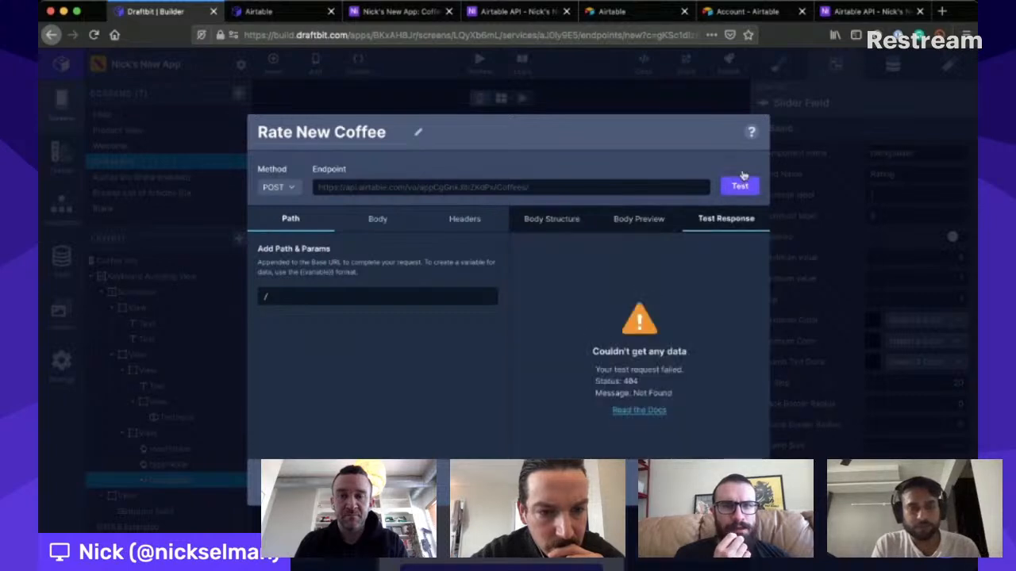
pyautogui.click(740, 186)
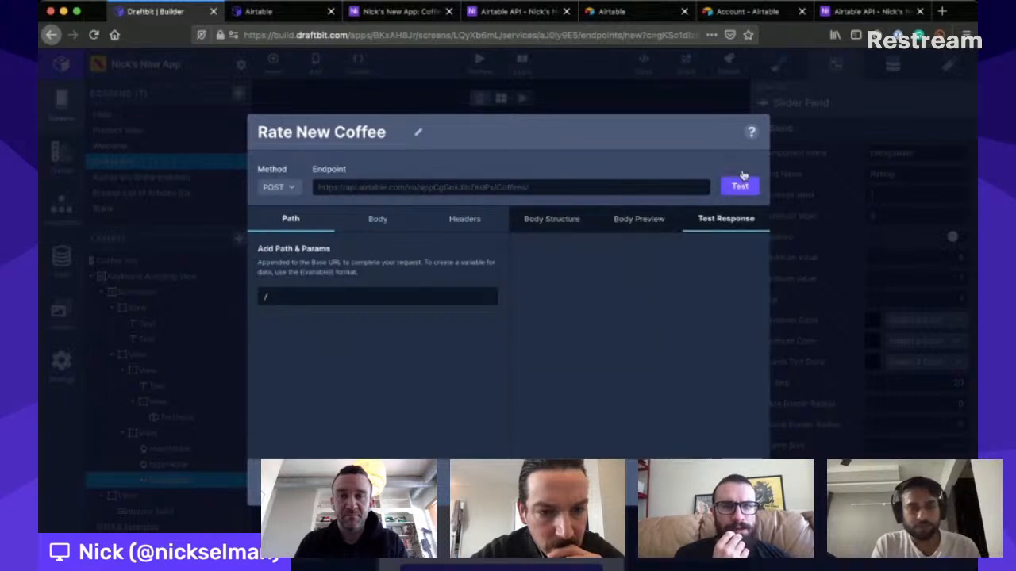
# - Change the body structure's field key back to Name with the value "Name (from Roaster)", and test the endpoint
pyautogui.click(552, 214)
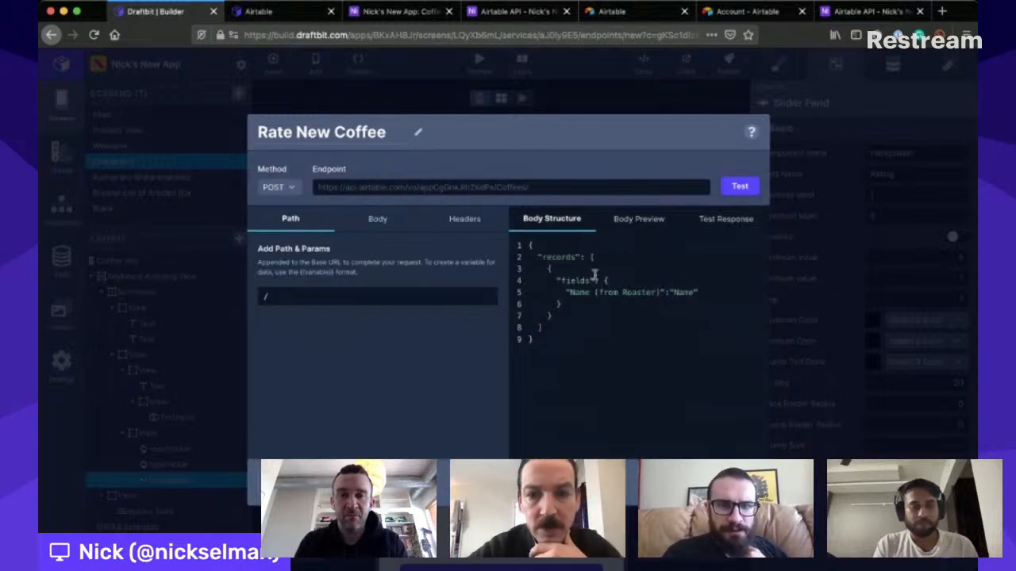
pyautogui.moveTo(592, 275); pyautogui.dragTo(658, 278)
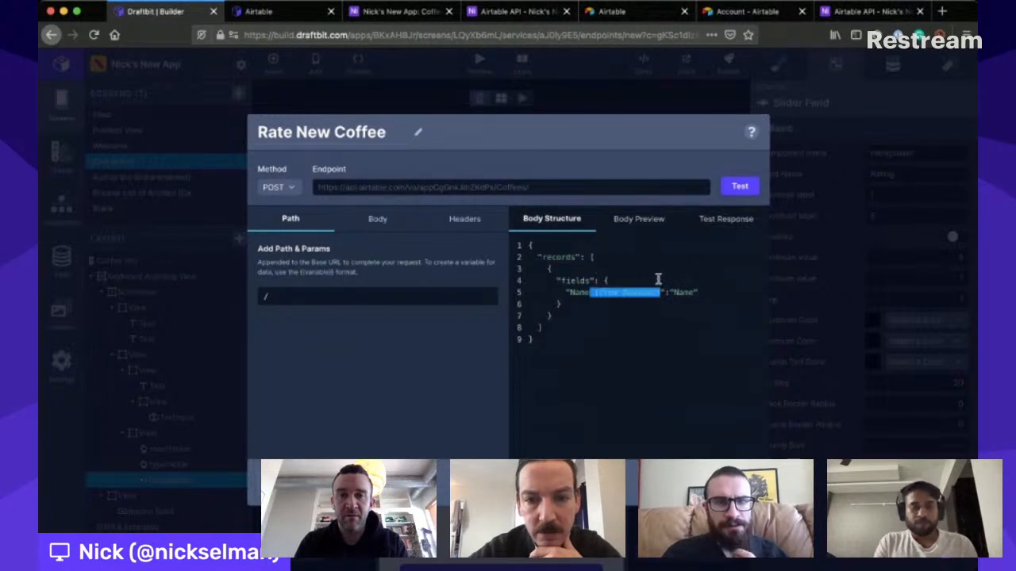
pyautogui.press('BackSpace')
pyautogui.doubleClick(613, 277)
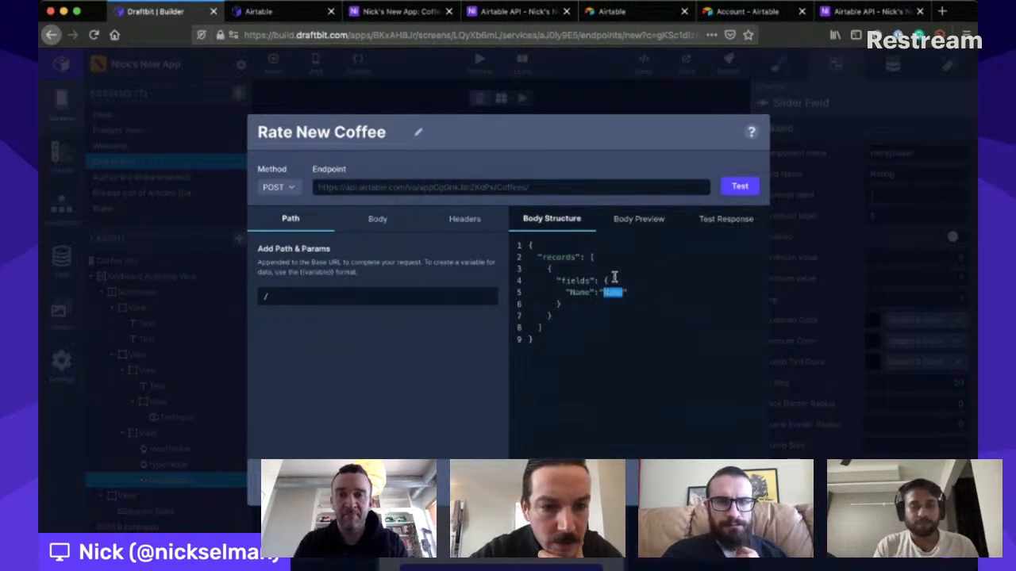
pyautogui.press('super+v')
pyautogui.click(740, 184)
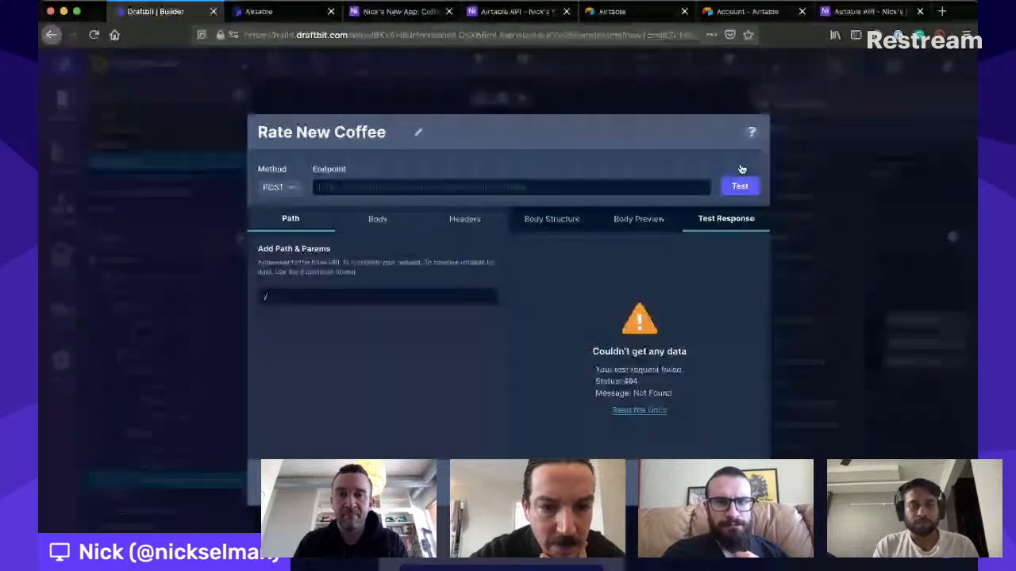
# - Shorten the Name field's value in the body structure to "Name" and test the endpoint
pyautogui.click(552, 218)
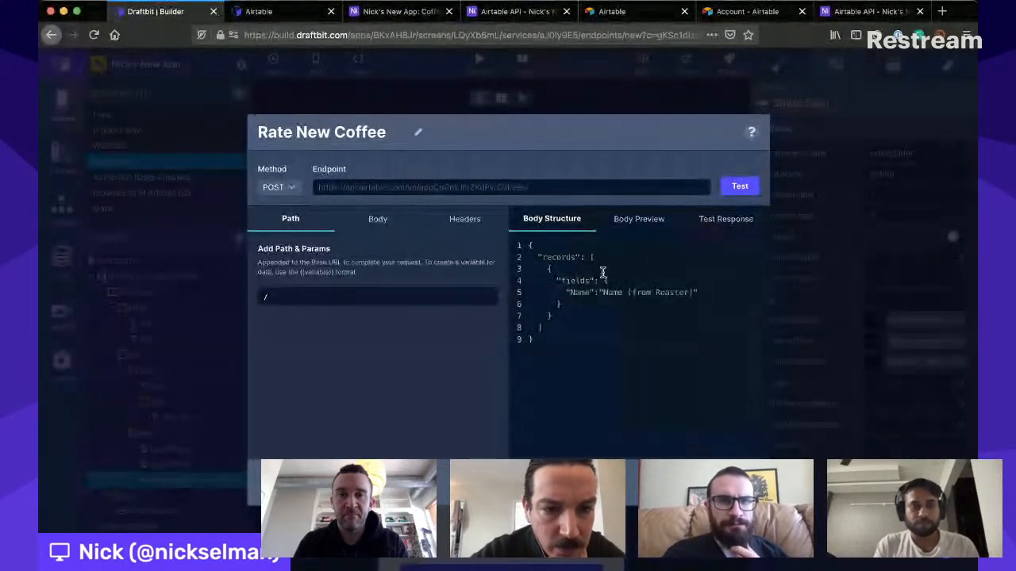
pyautogui.moveTo(626, 278); pyautogui.dragTo(692, 280)
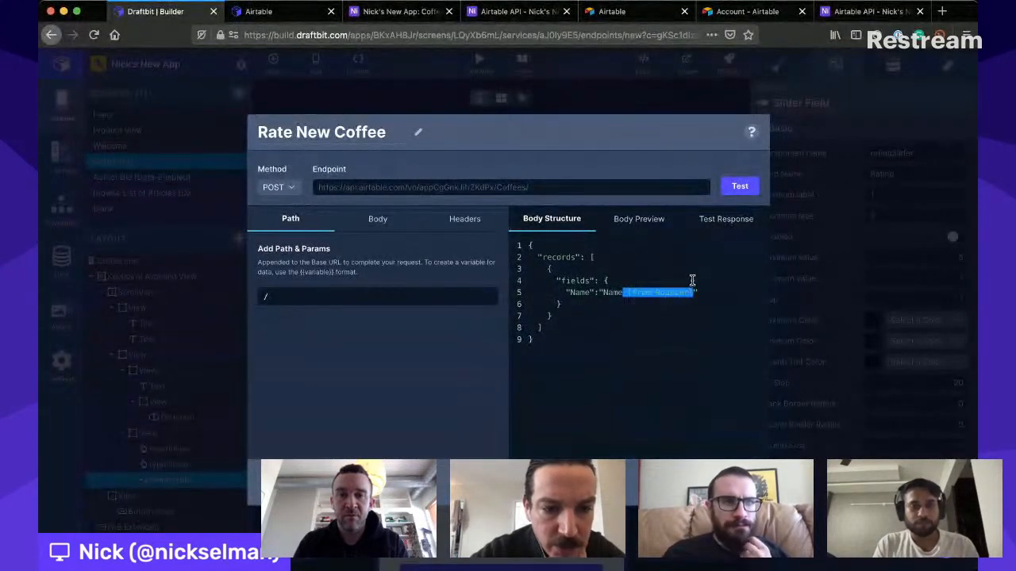
pyautogui.press('BackSpace')
pyautogui.click(739, 179)
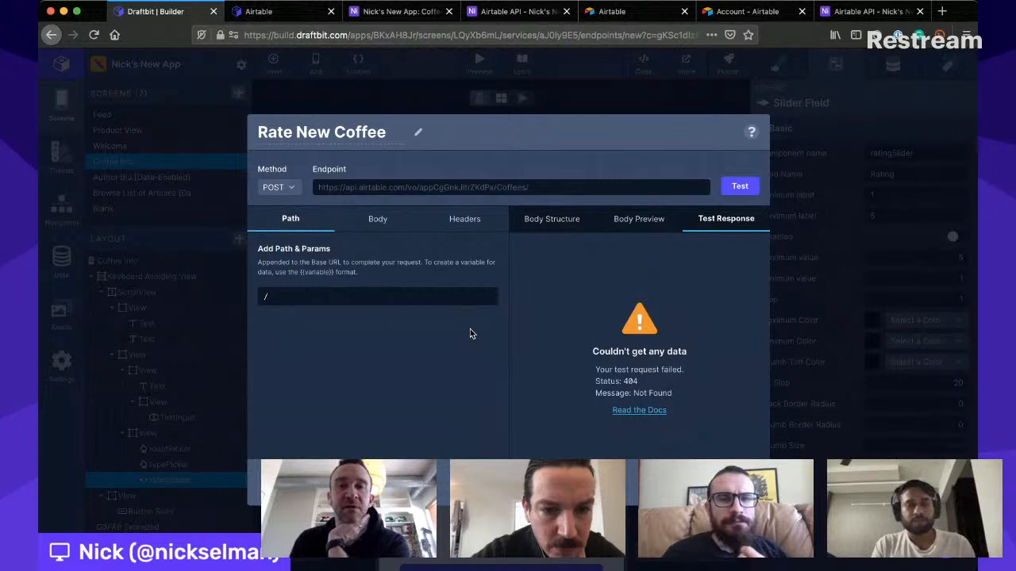
# - Check the body structure against the Draftbit documentation's request breakdown and the Create Coffees records section of the Airtable API documentation
pyautogui.click(563, 217)
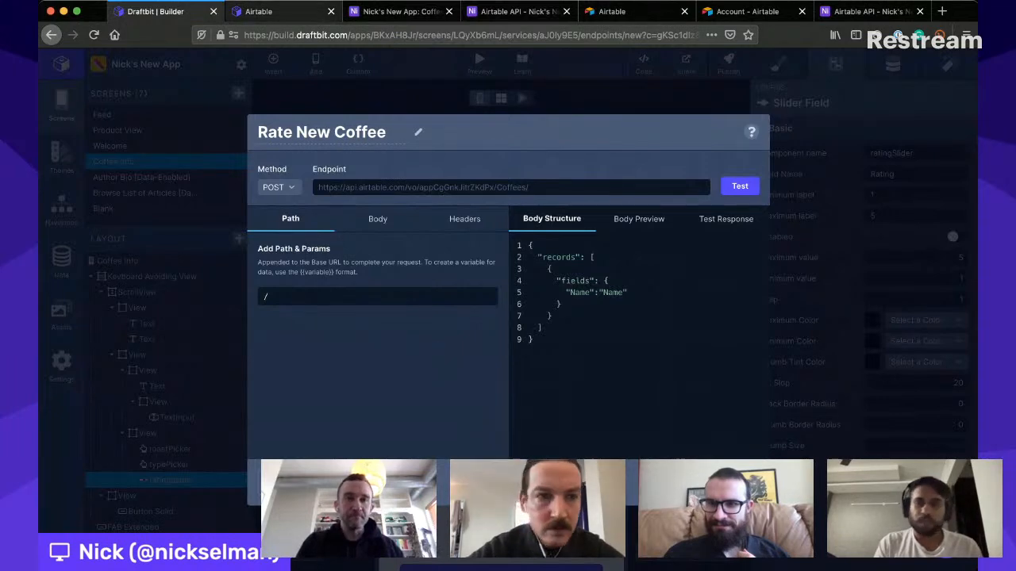
pyautogui.click(262, 11)
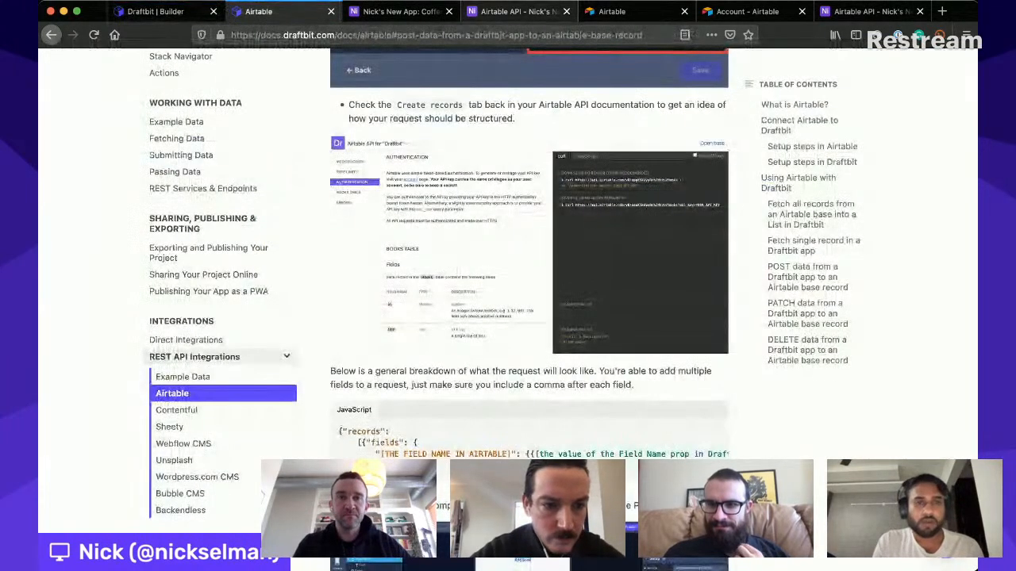
pyautogui.hotkey('ctrl', 'Tab')
pyautogui.hotkey('ctrl', 'Tab')
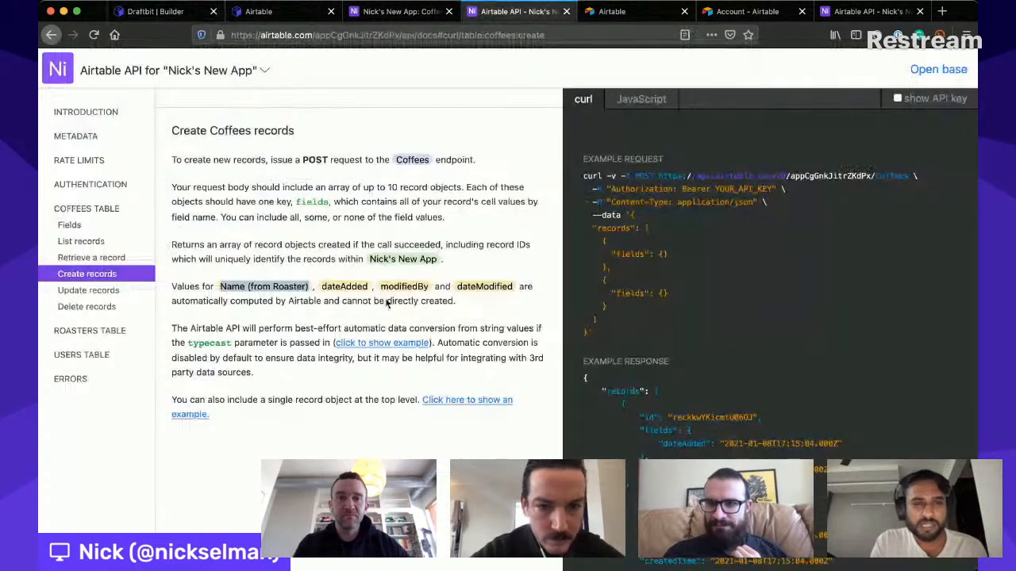
pyautogui.click(277, 262)
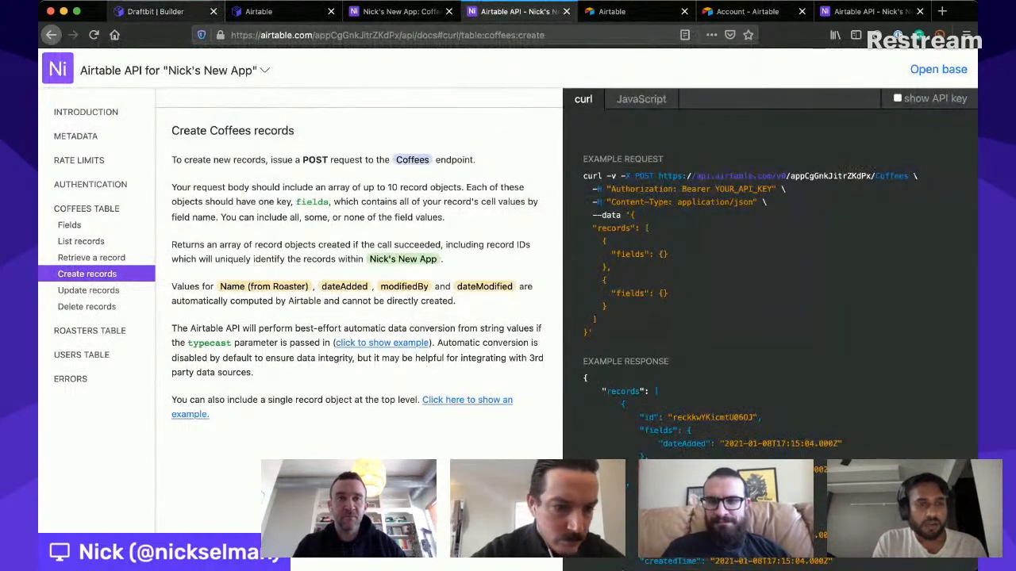
# - Change the body structure's field key and value to lowercase "name", testing the endpoint after each change
pyautogui.click(154, 12)
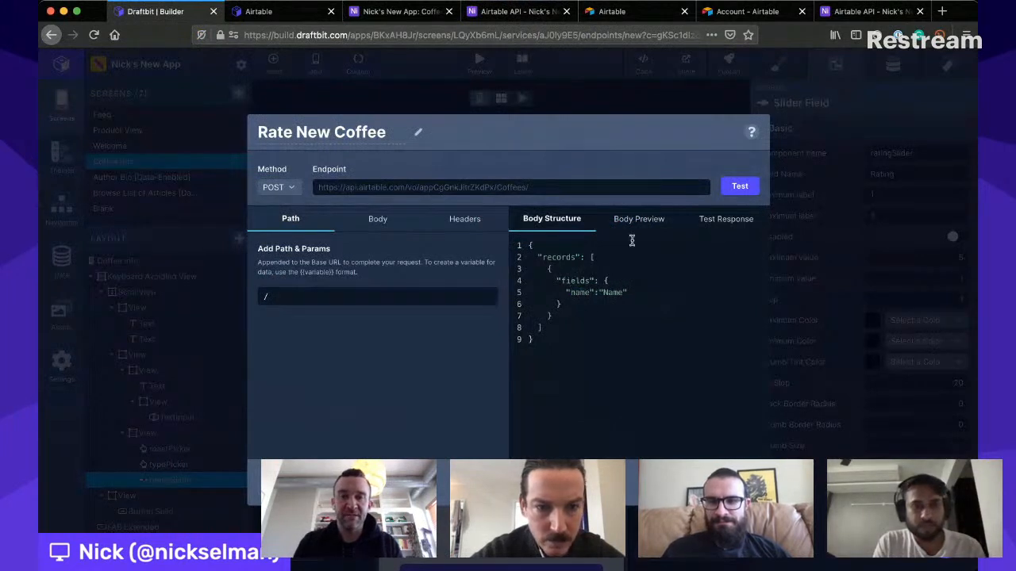
pyautogui.click(746, 184)
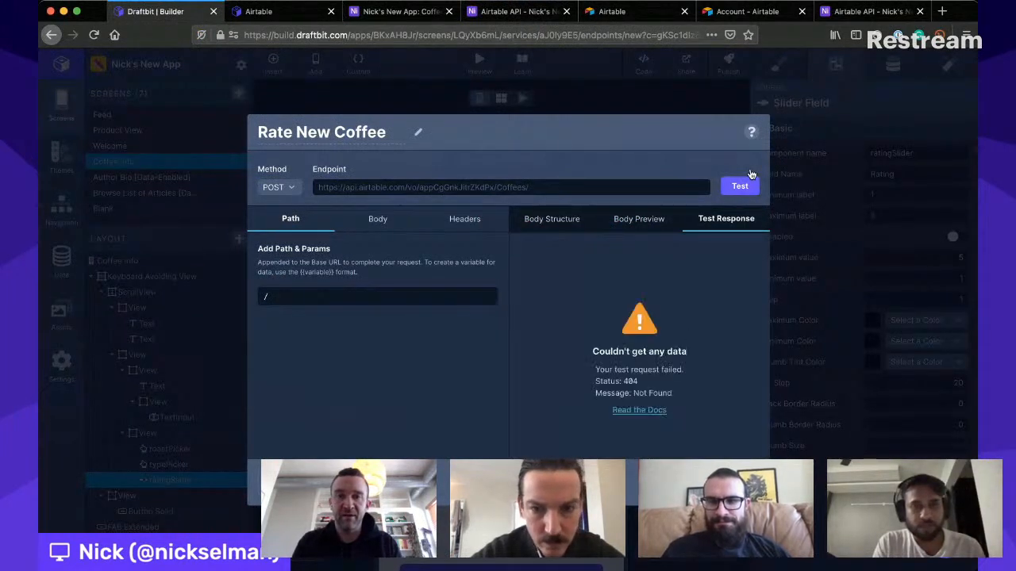
pyautogui.click(552, 218)
pyautogui.doubleClick(614, 292)
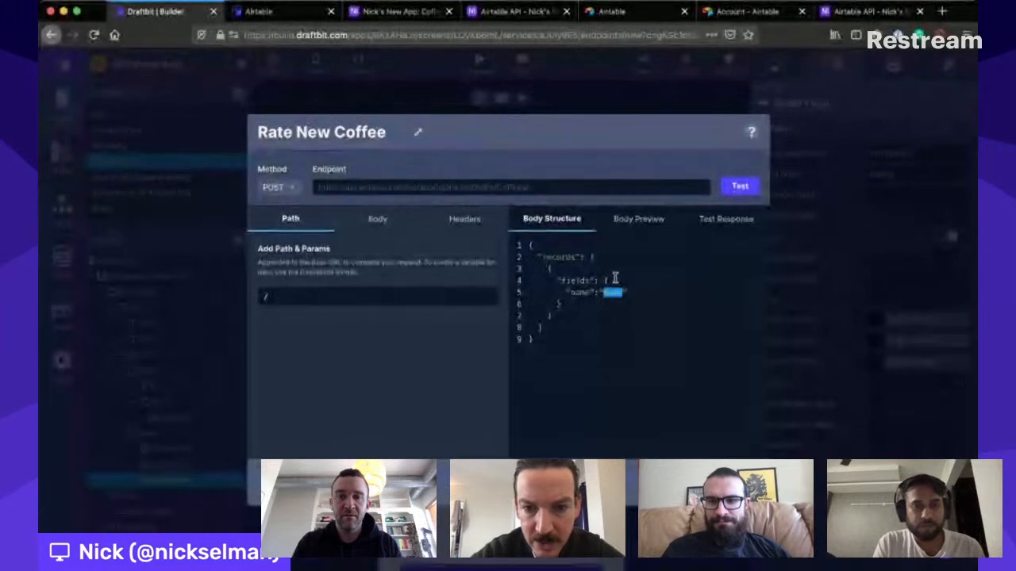
pyautogui.click(613, 280)
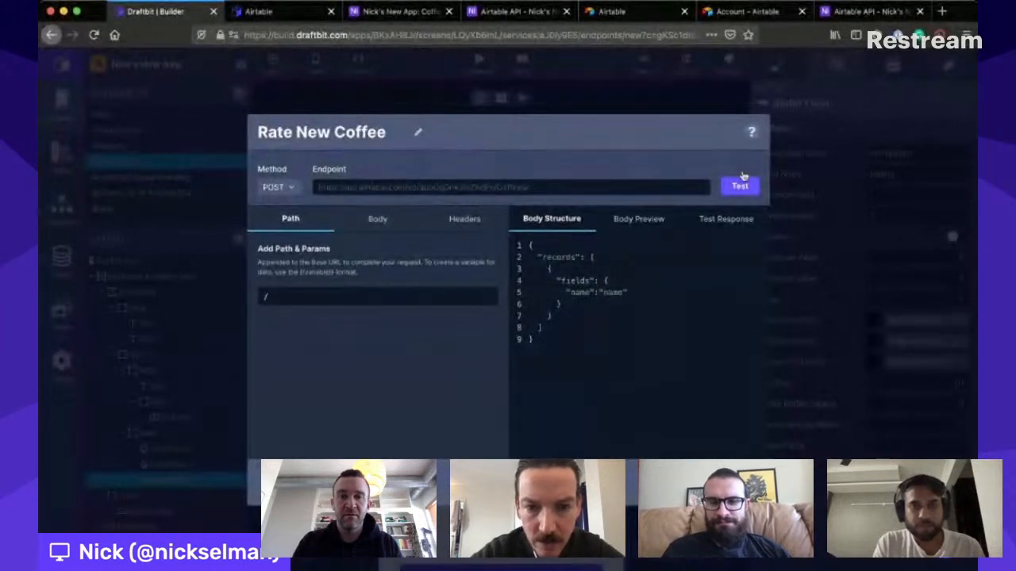
pyautogui.click(740, 184)
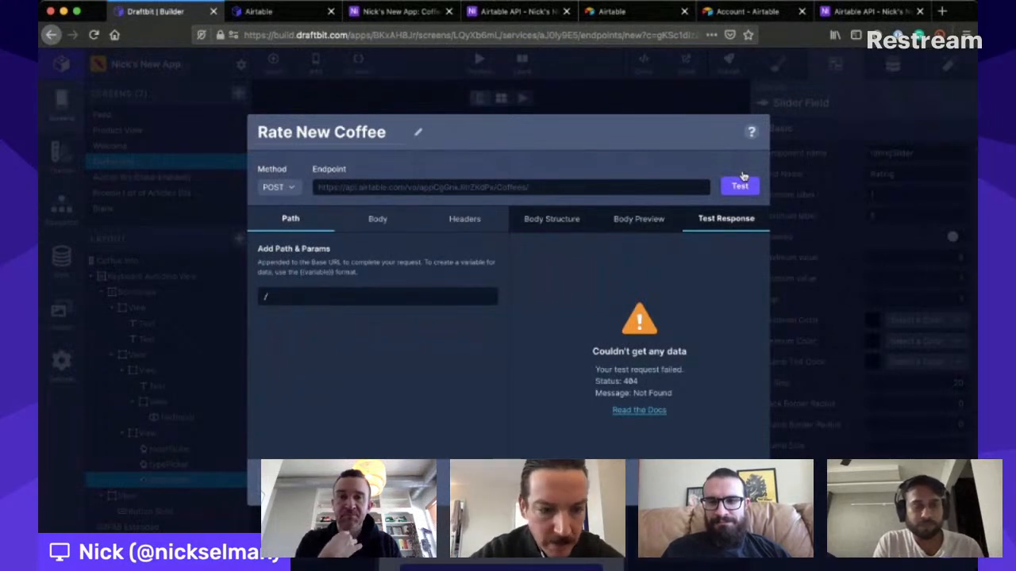
# - Replace the whole body structure with the copied records template containing "key": {{key}} and "value": {{value}}
pyautogui.click(552, 219)
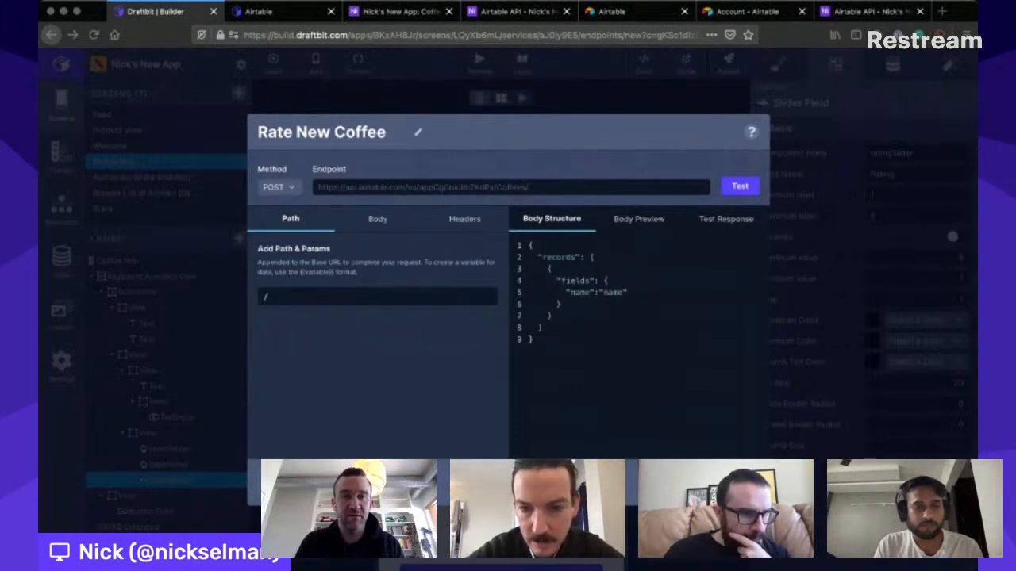
pyautogui.click(375, 190)
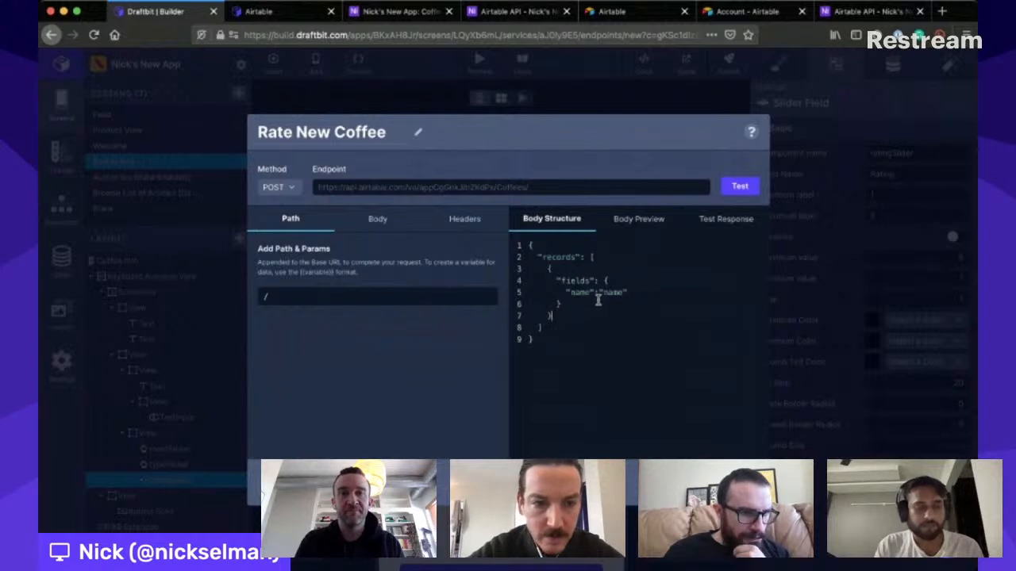
pyautogui.press('super+a')
pyautogui.write('{   "records": [     {       "fields": {         "key": {{key}},         "value": {{value}}       }     }   ] }')
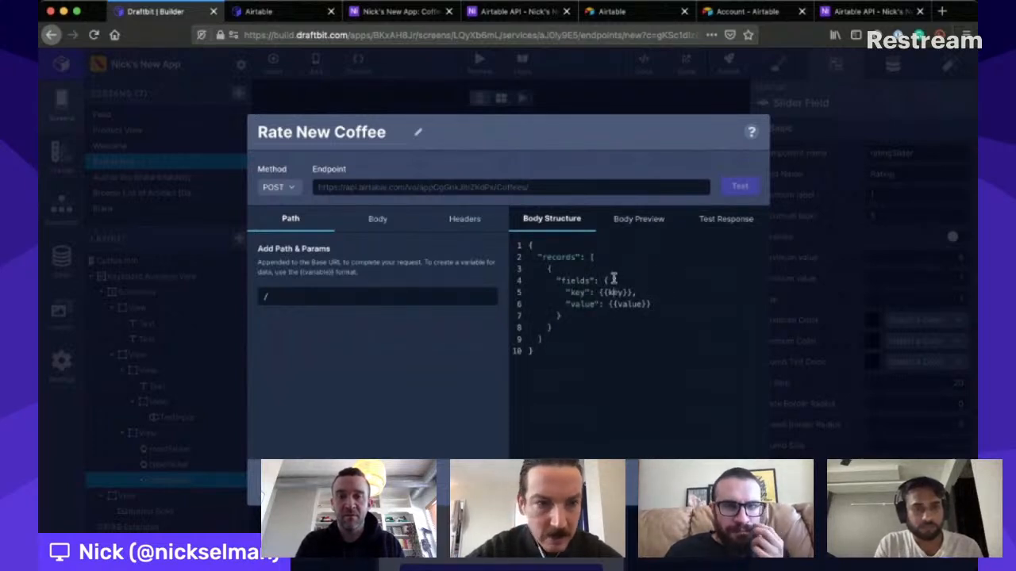
# - Reduce the body template's fields to the single entry "Name": {{Name}}, removing the value line and the trailing comma
pyautogui.doubleClick(613, 278)
pyautogui.doubleClick(577, 278)
pyautogui.write('Name')
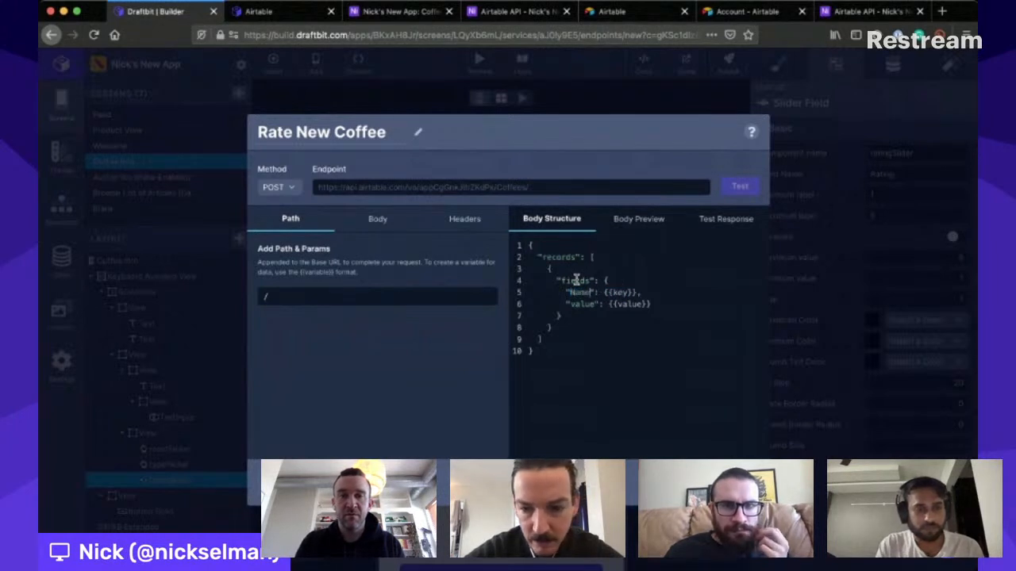
pyautogui.moveTo(564, 291); pyautogui.dragTo(664, 288)
pyautogui.press('BackSpace')
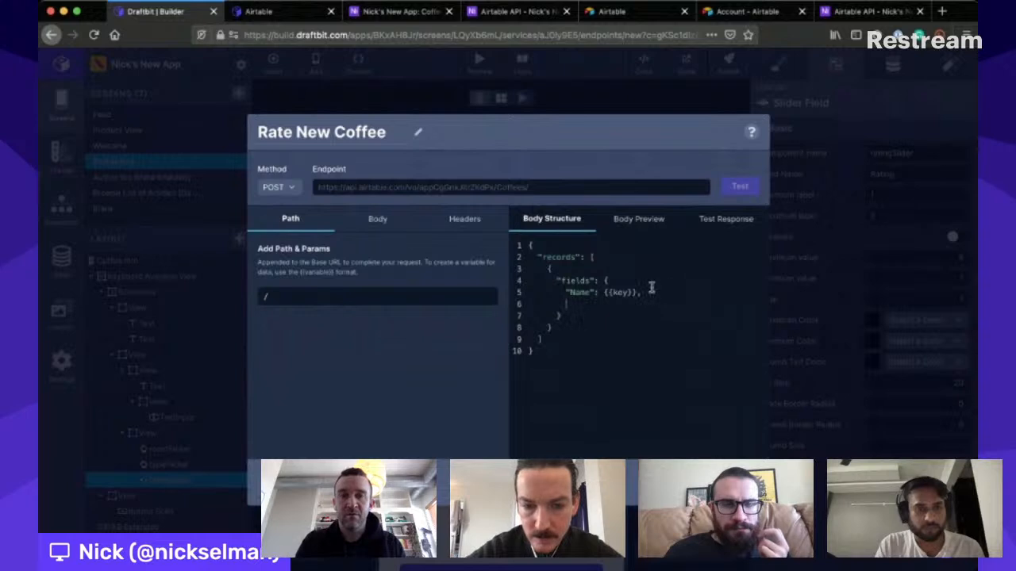
pyautogui.press('BackSpace')
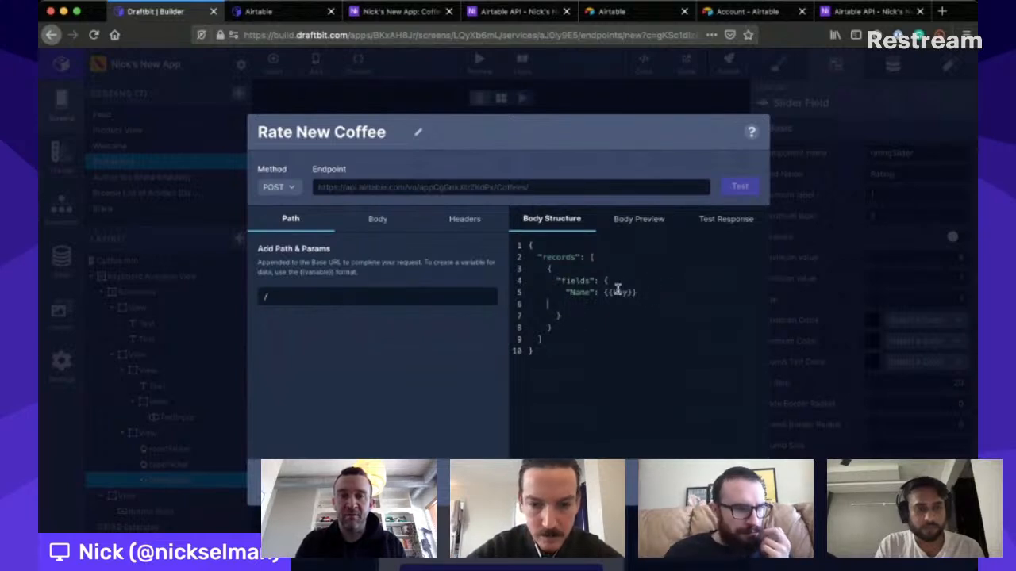
pyautogui.press('BackSpace')
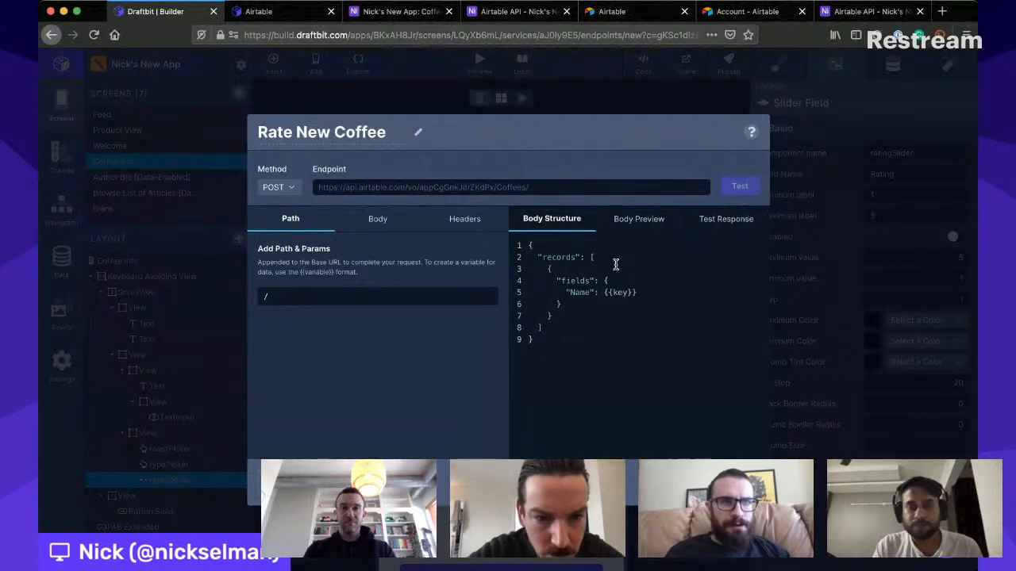
pyautogui.doubleClick(619, 291)
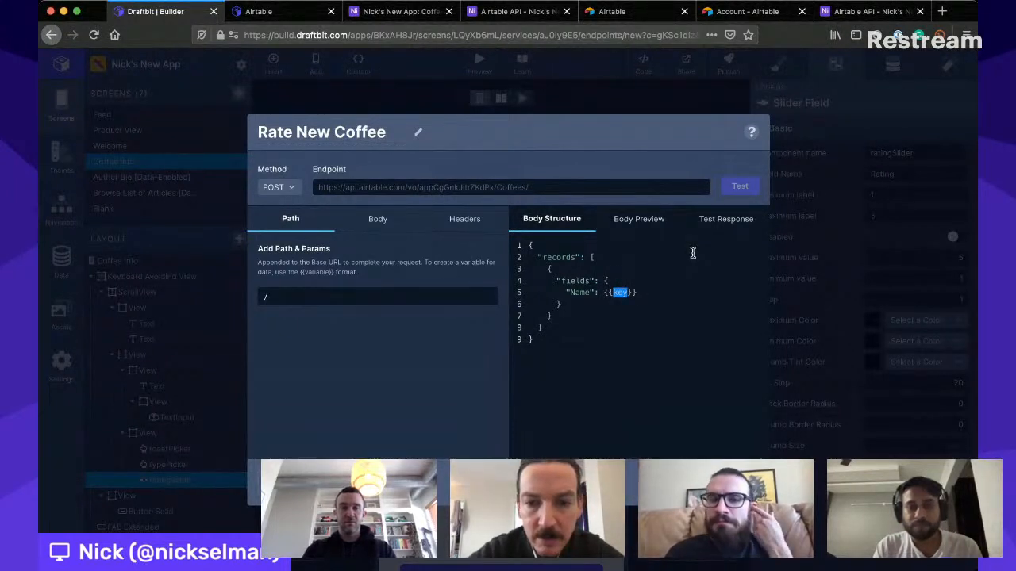
pyautogui.write('Name')
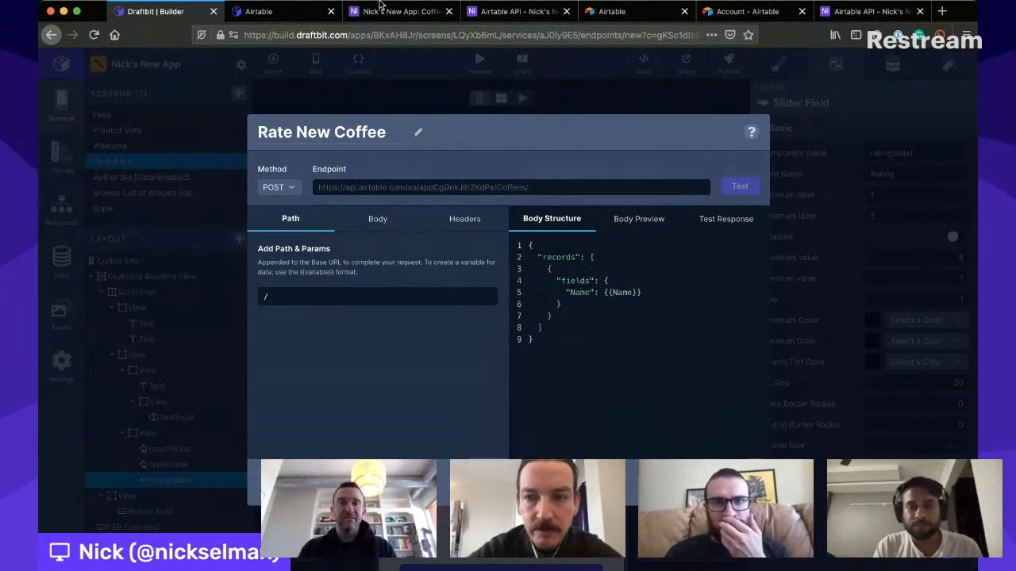
# - Compare the Name entry and its {{Name}} variable in the body structure with the Draftbit documentation's POST request breakdown
pyautogui.click(270, 11)
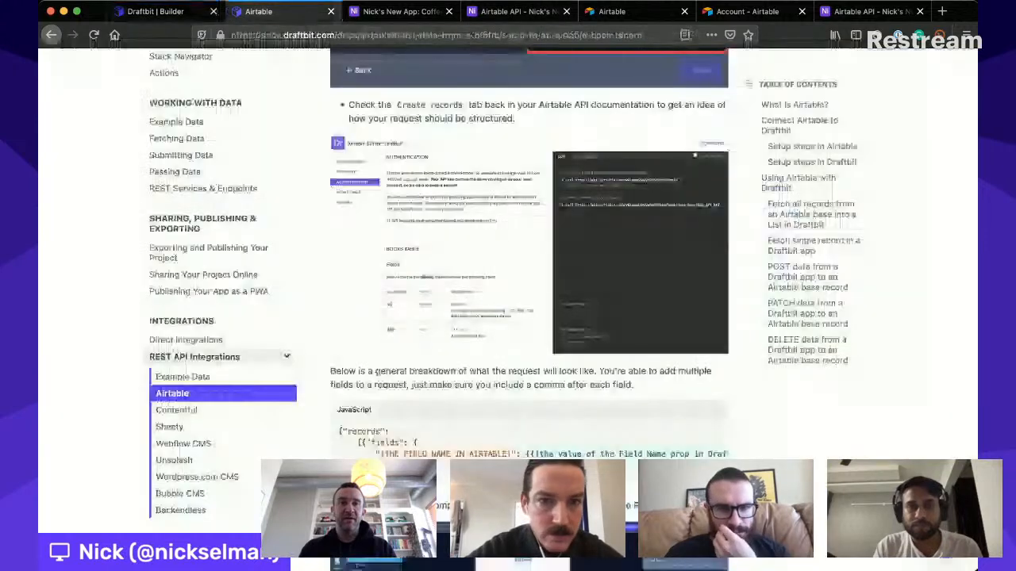
pyautogui.scroll(-1, 501, 297)
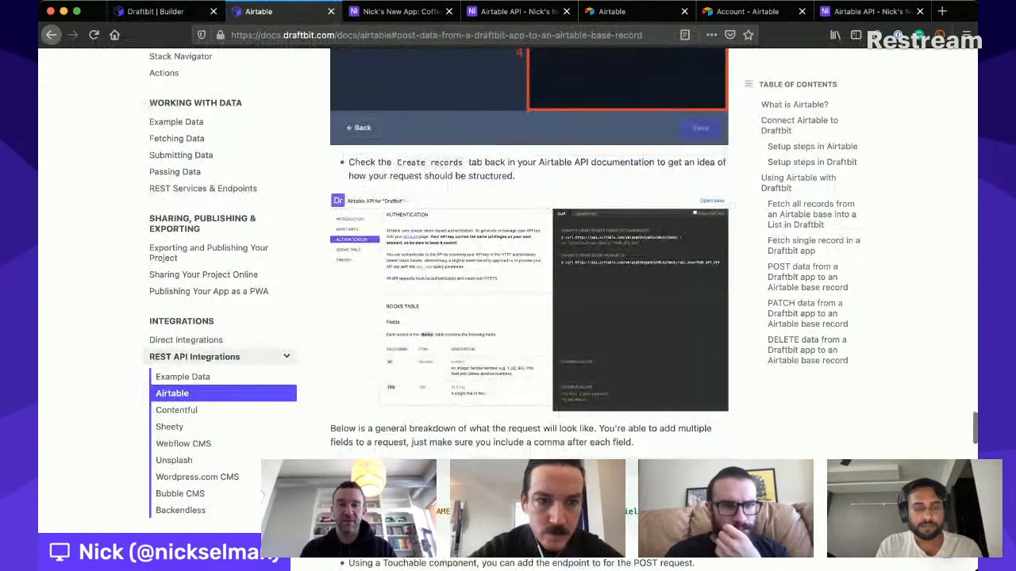
pyautogui.scroll(-2, 507, 187)
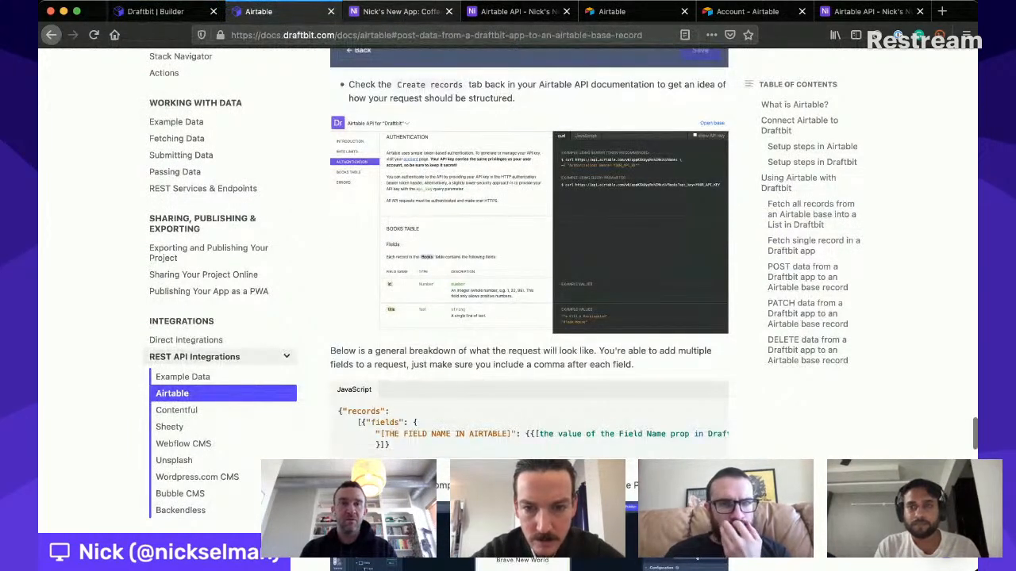
pyautogui.click(155, 11)
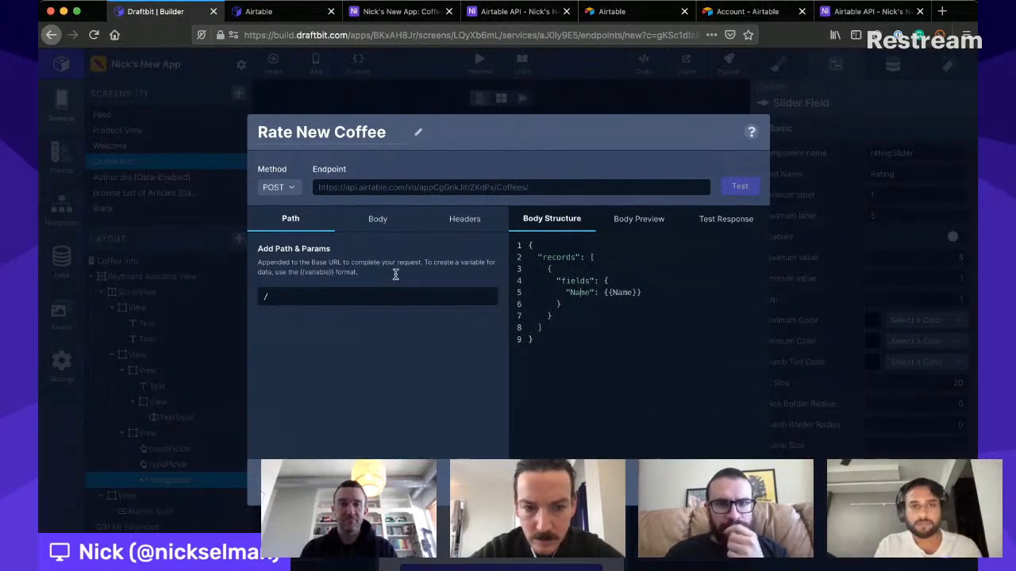
pyautogui.click(662, 285)
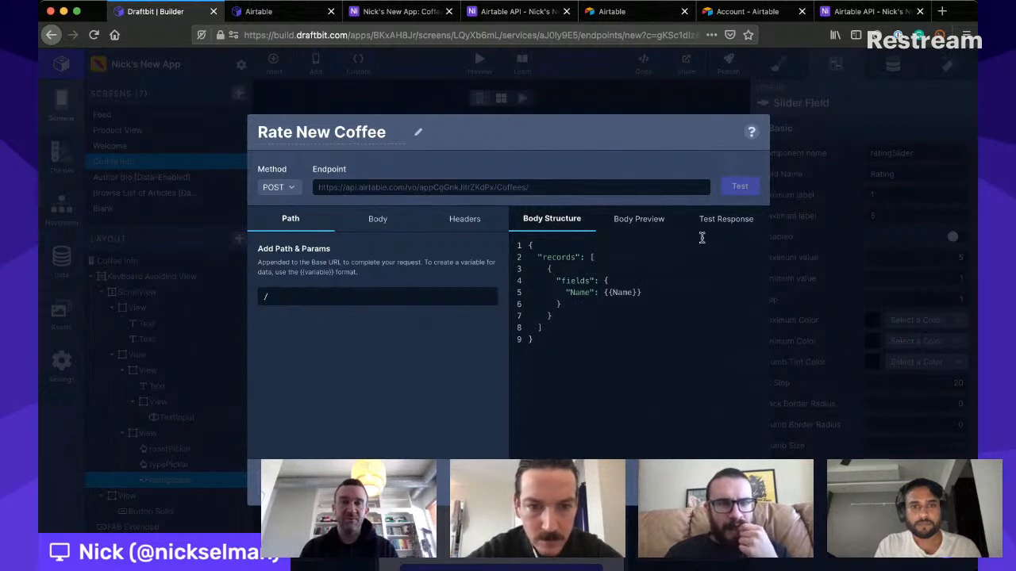
pyautogui.doubleClick(619, 288)
pyautogui.click(665, 287)
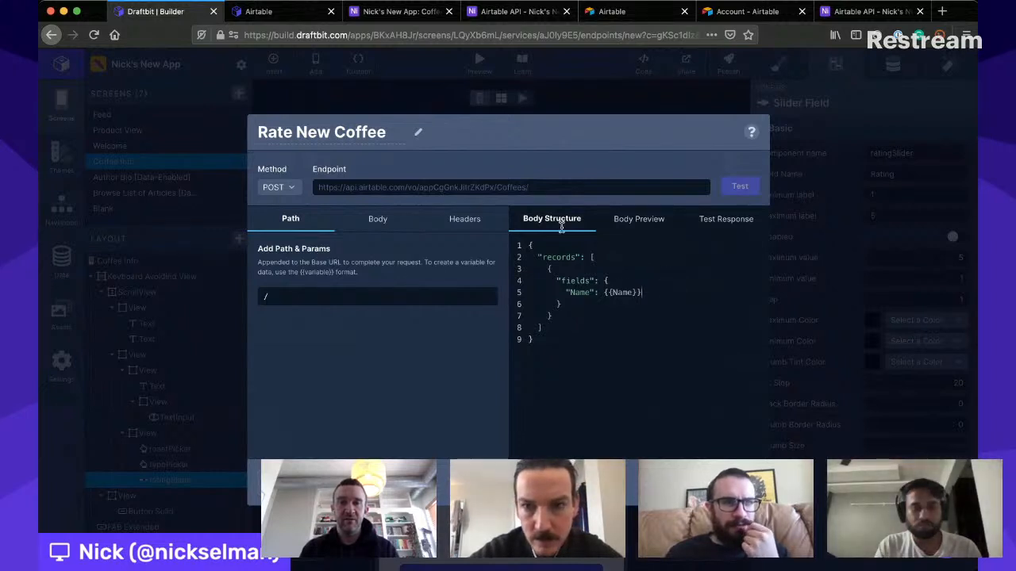
# - Enter Test as the test value for the Name body variable, test the endpoint, and check its path
pyautogui.click(368, 221)
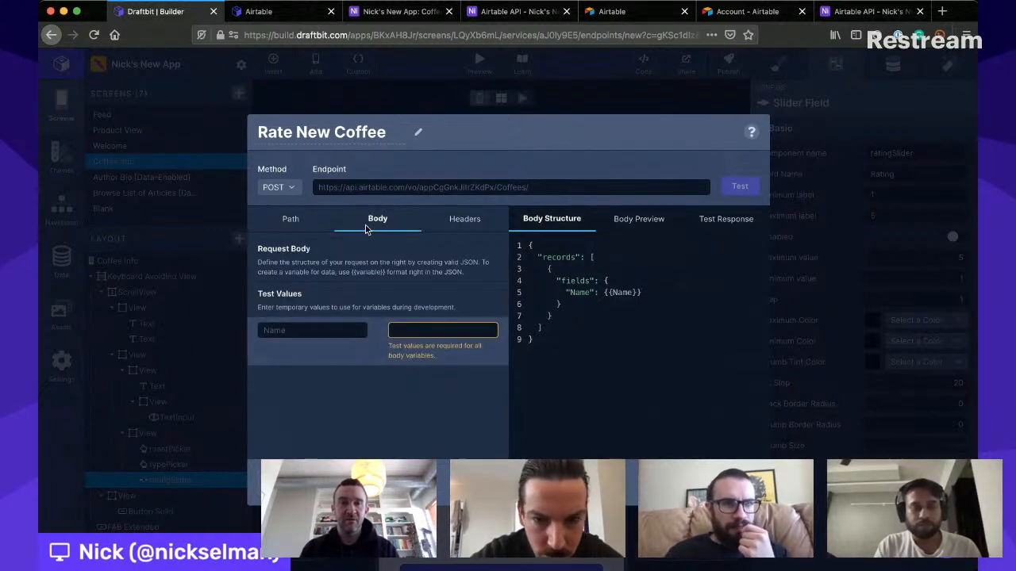
pyautogui.write('T')
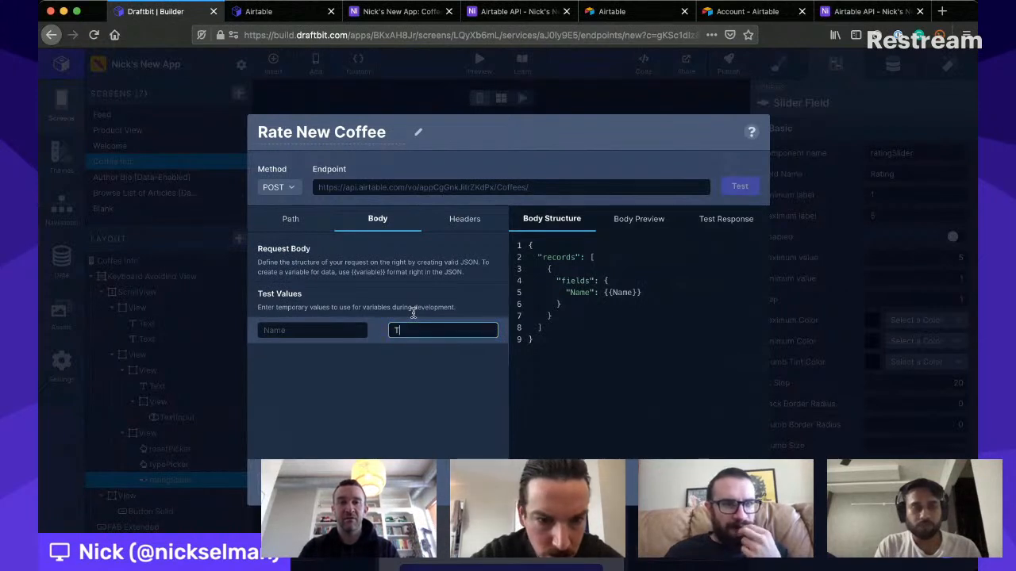
pyautogui.write('est')
pyautogui.click(743, 185)
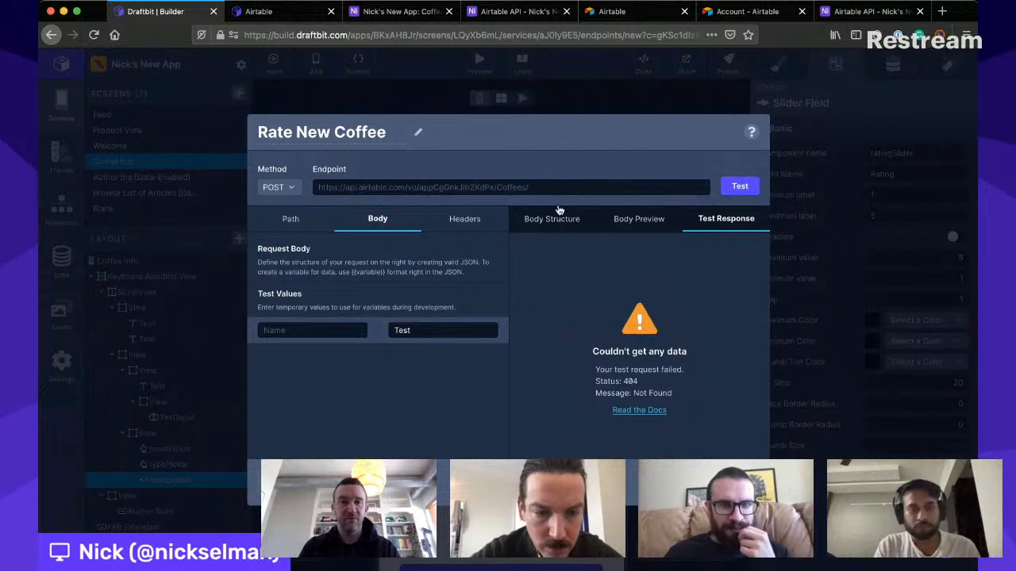
pyautogui.click(306, 214)
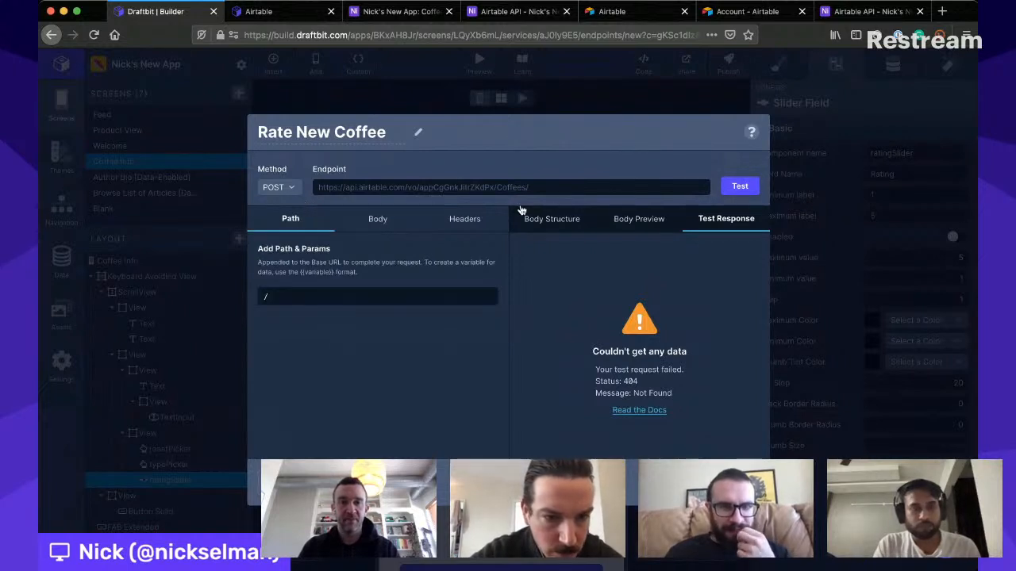
# - Review the Rate New Coffee endpoint's body preview, test response and JSON body structure
pyautogui.click(571, 214)
pyautogui.click(638, 208)
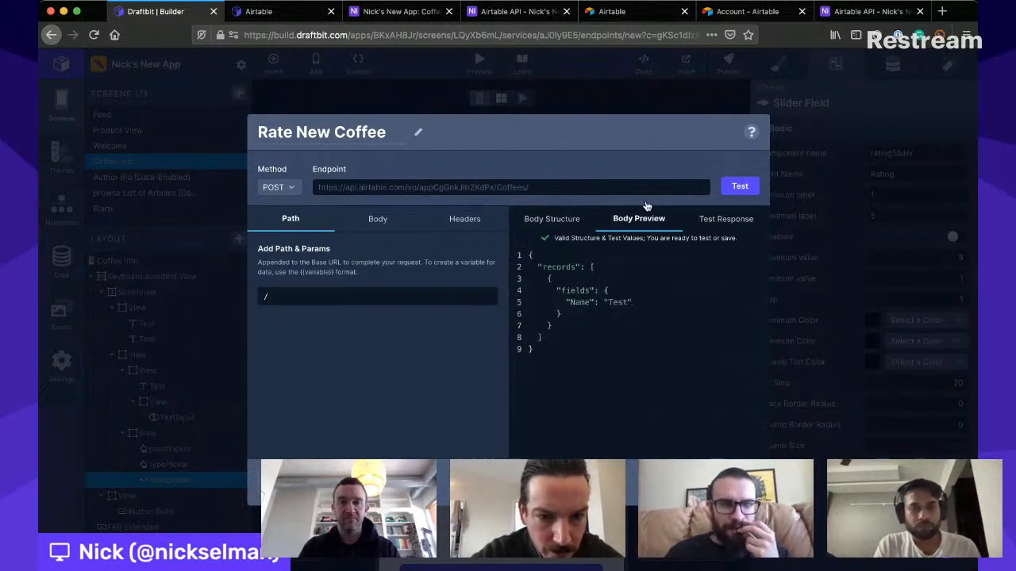
pyautogui.click(723, 211)
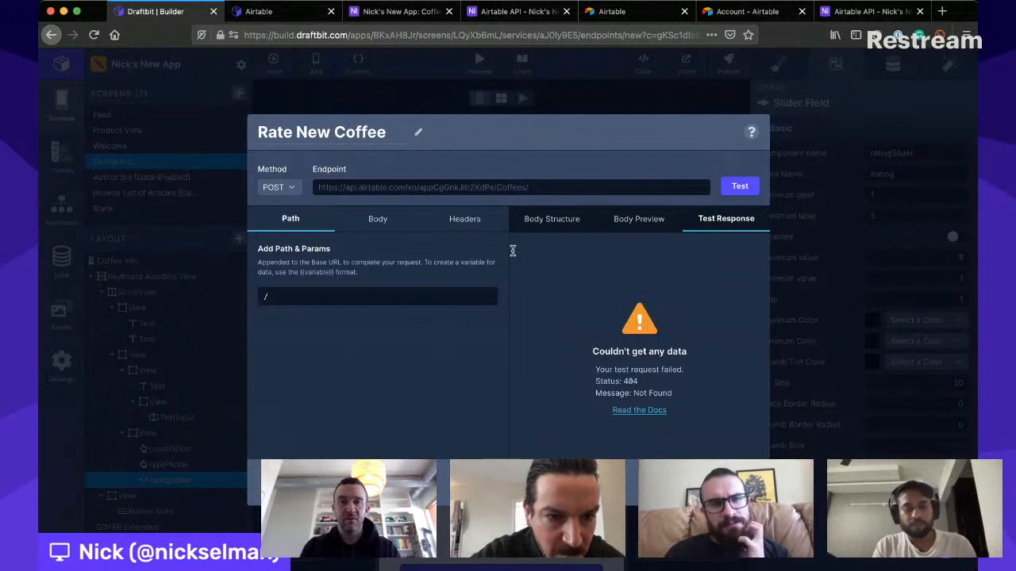
pyautogui.click(553, 213)
pyautogui.click(625, 302)
pyautogui.press('super+a')
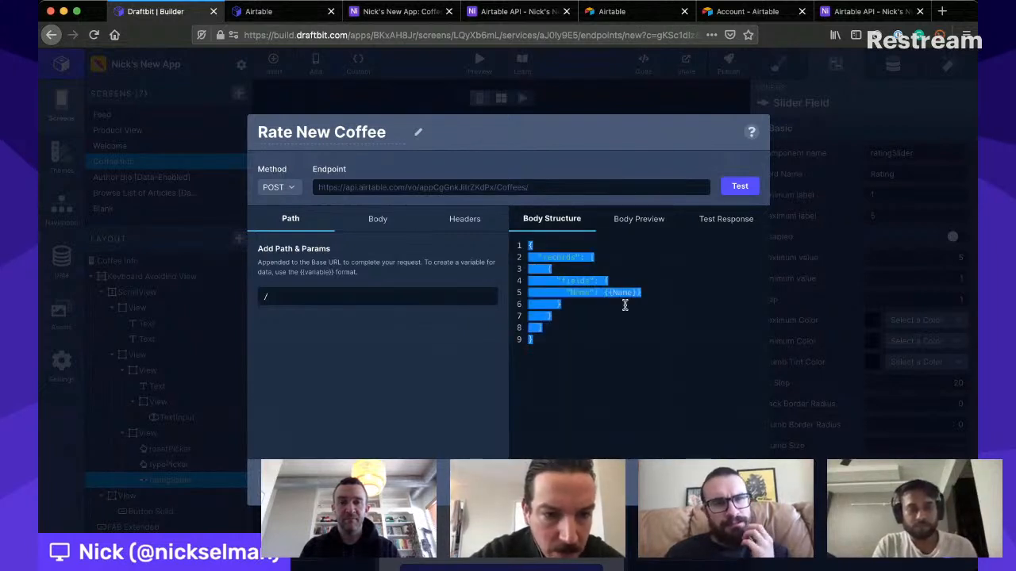
pyautogui.click(457, 320)
pyautogui.click(416, 278)
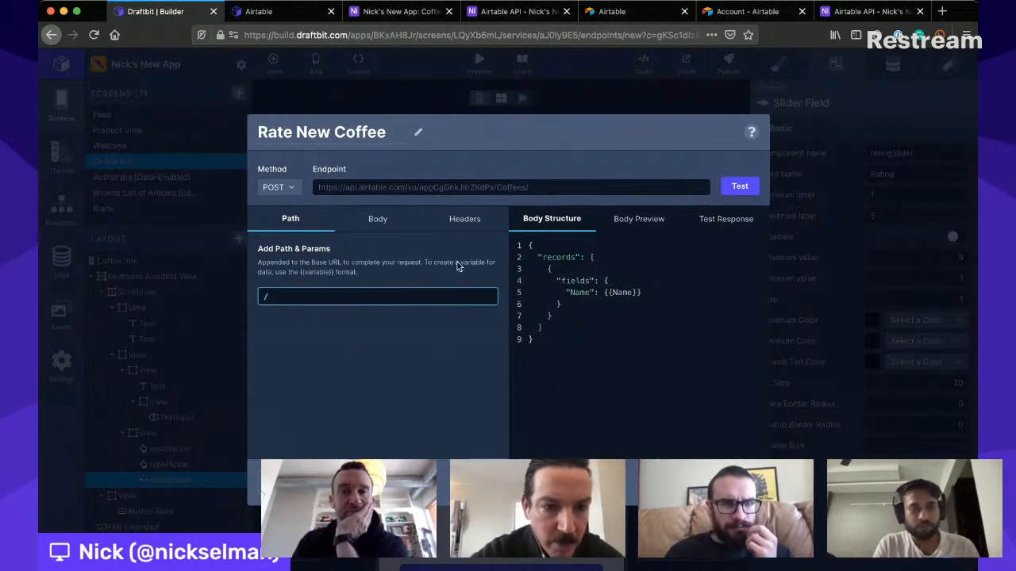
# - Check the endpoint's body test value, headers and path, and run the POST test again
pyautogui.click(378, 219)
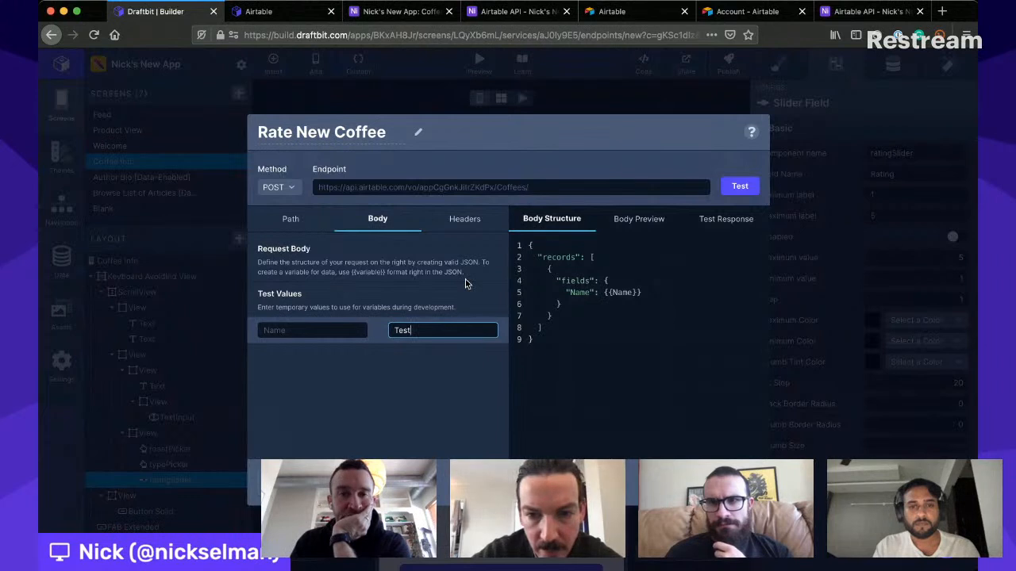
pyautogui.click(464, 214)
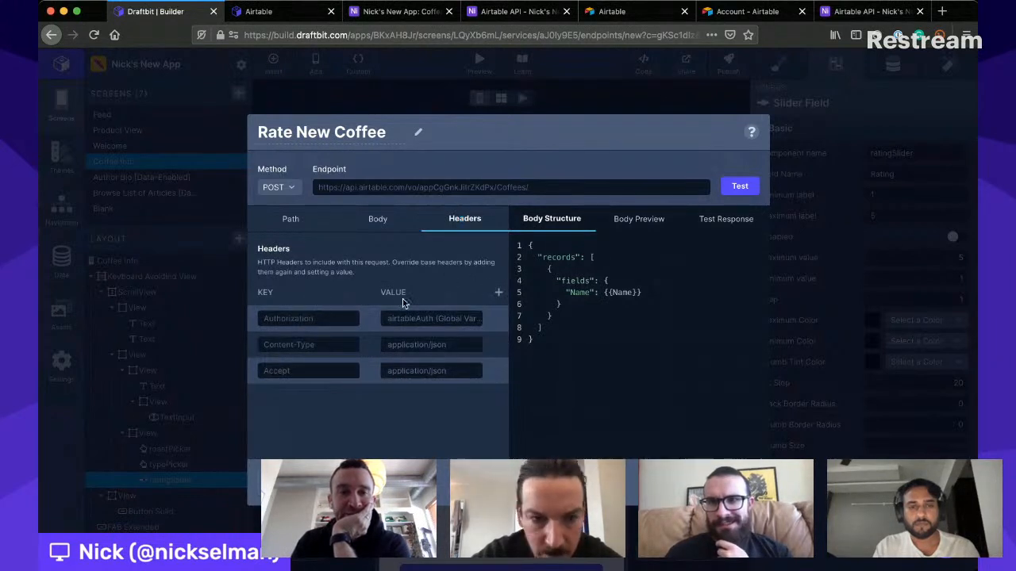
pyautogui.click(293, 217)
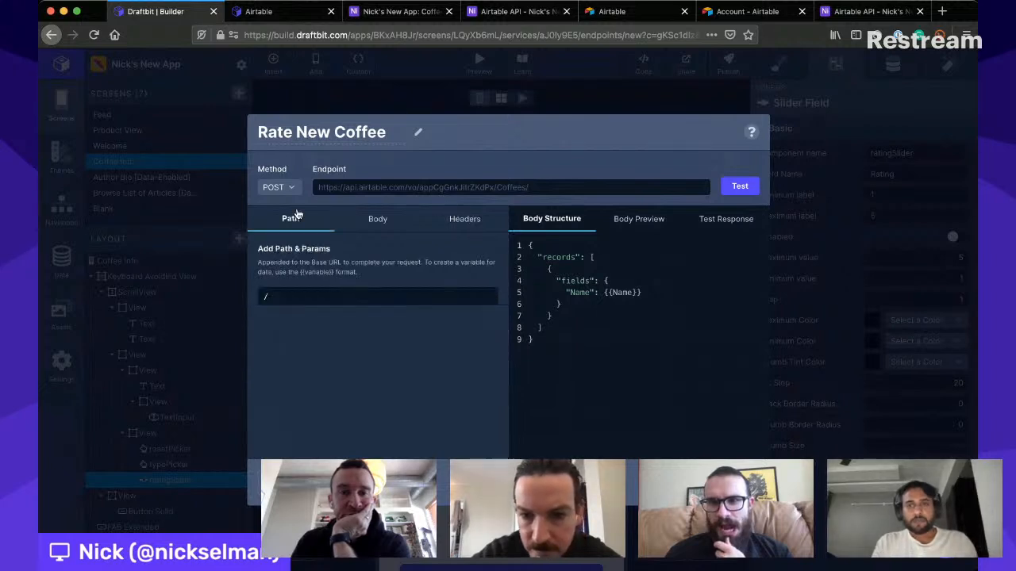
pyautogui.click(349, 296)
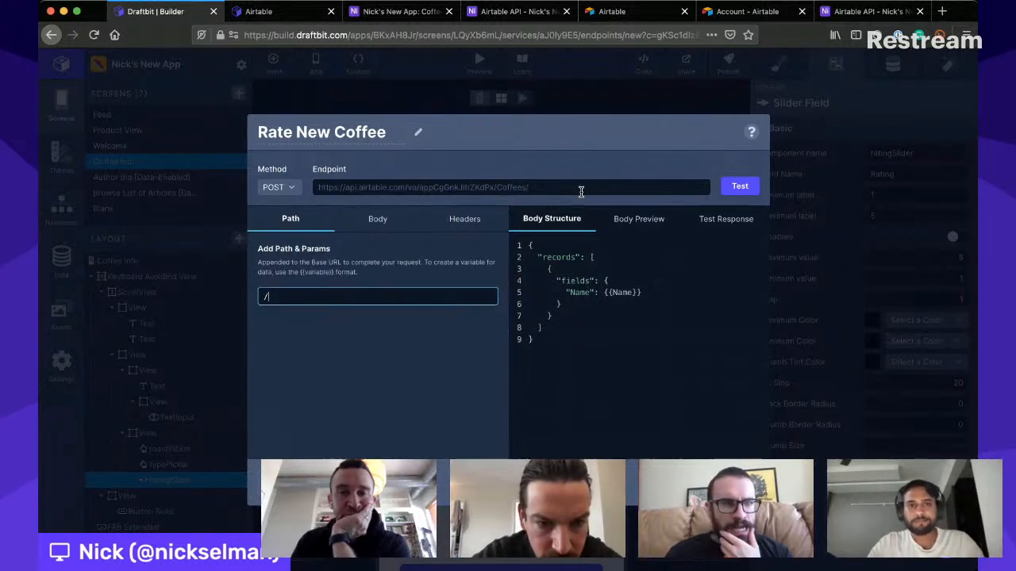
pyautogui.click(738, 183)
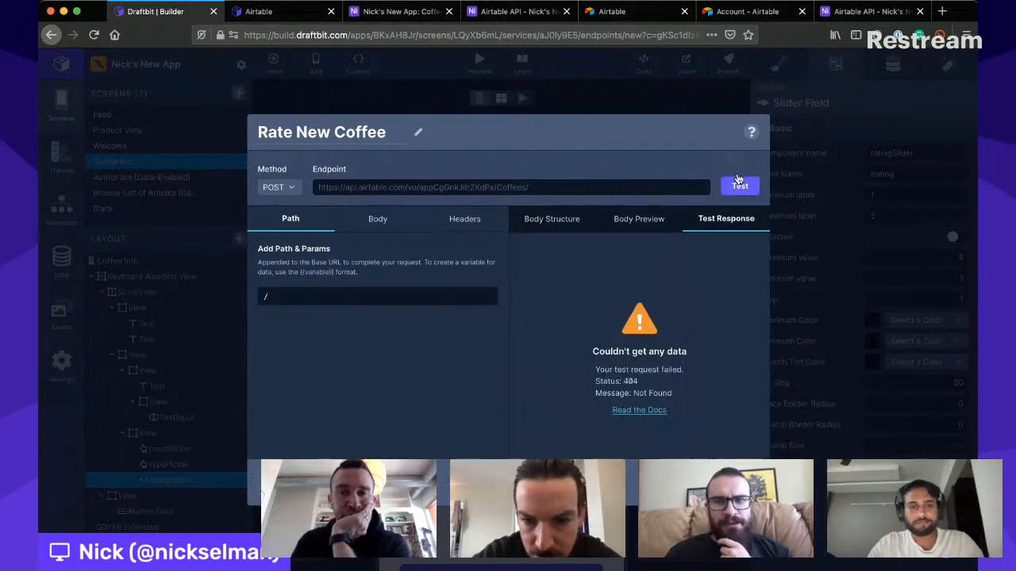
# - Compare the endpoint's body structure with the example request for creating Coffees records in the Airtable API documentation
pyautogui.click(555, 216)
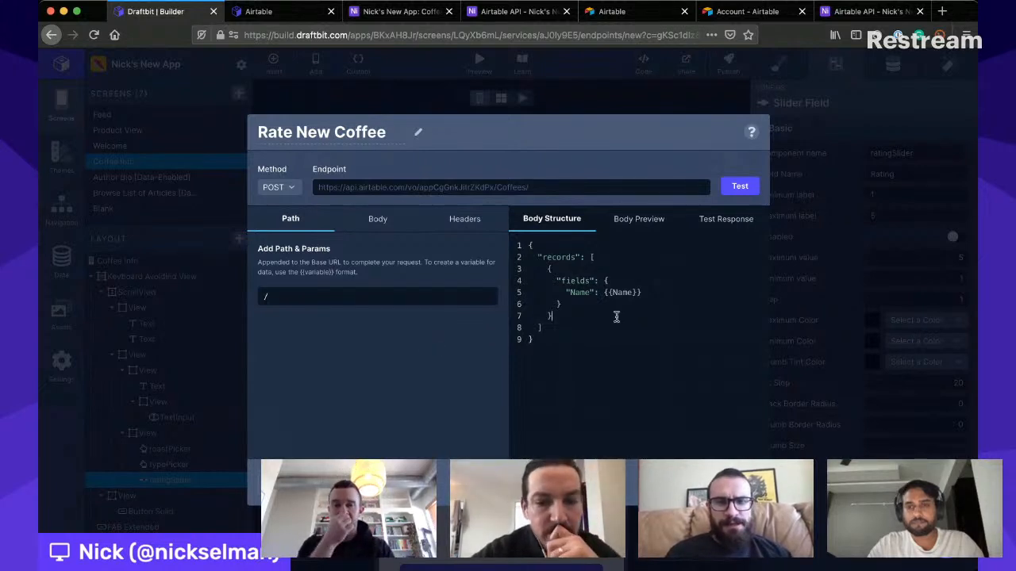
pyautogui.click(496, 8)
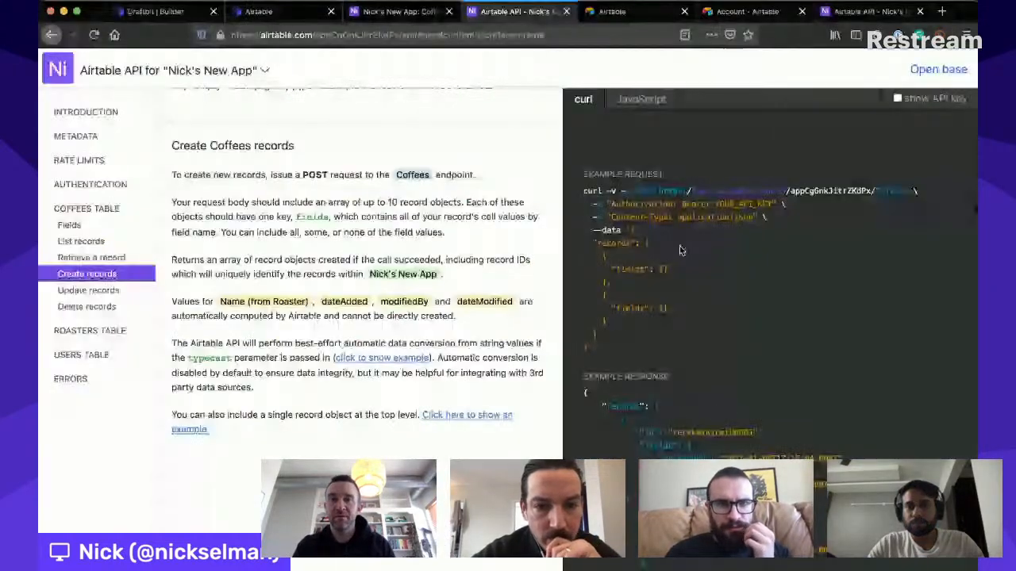
pyautogui.scroll(-1, 675, 270)
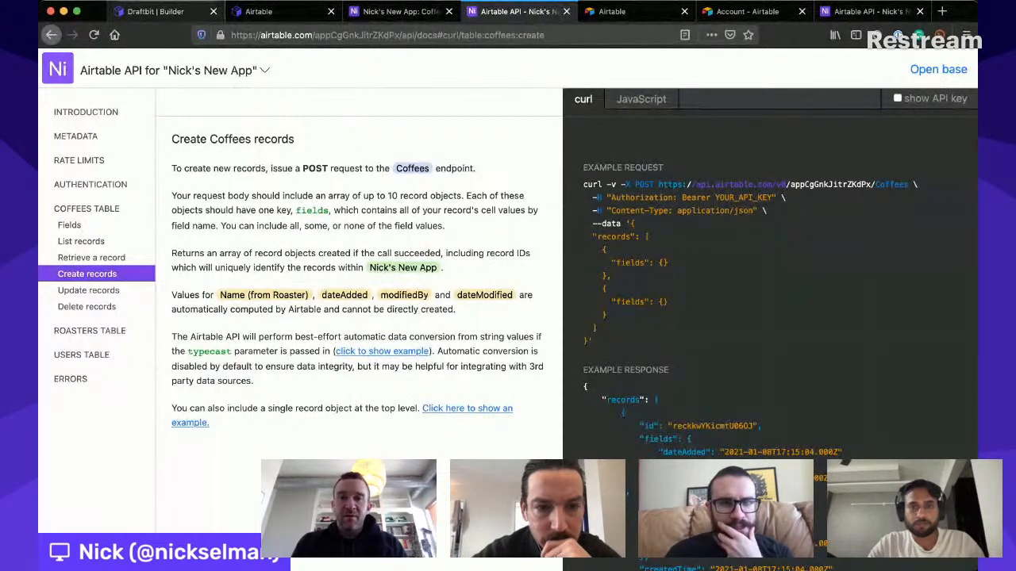
# - Return to the Draftbit builder, select the endpoint's entire body structure, and close the Rate New Coffee dialog
pyautogui.click(150, 11)
pyautogui.click(611, 294)
pyautogui.press('super+a')
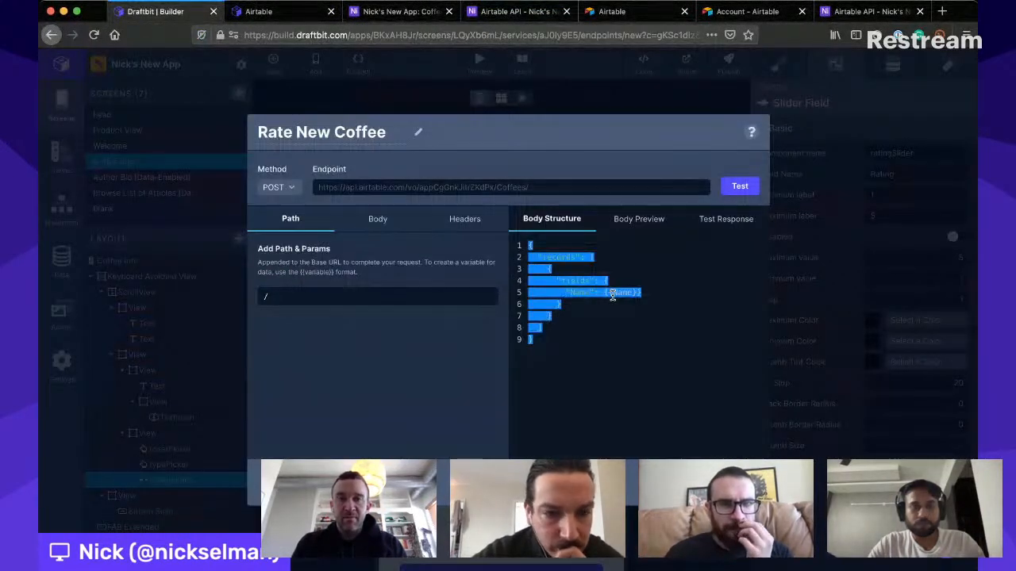
pyautogui.click(833, 282)
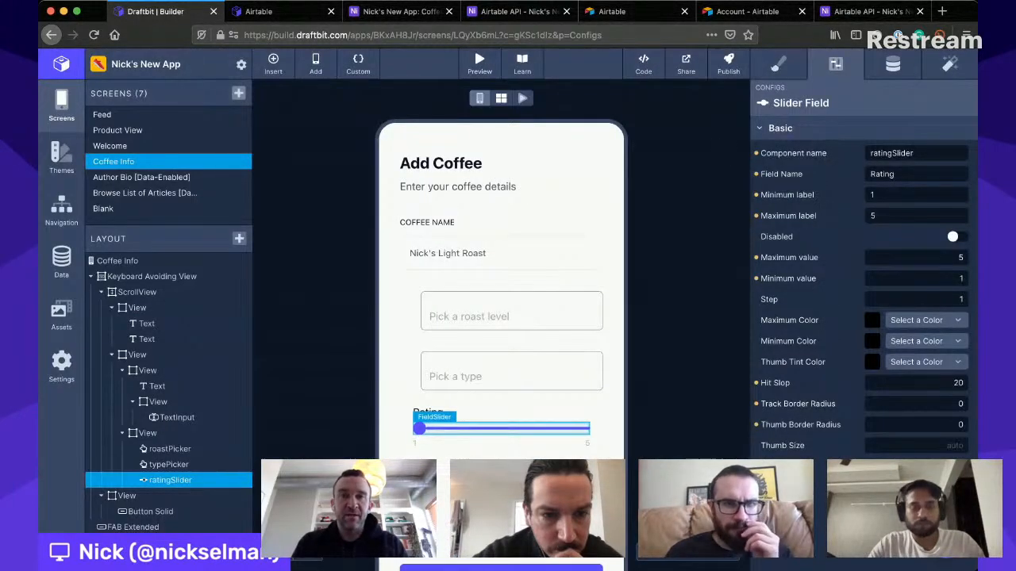
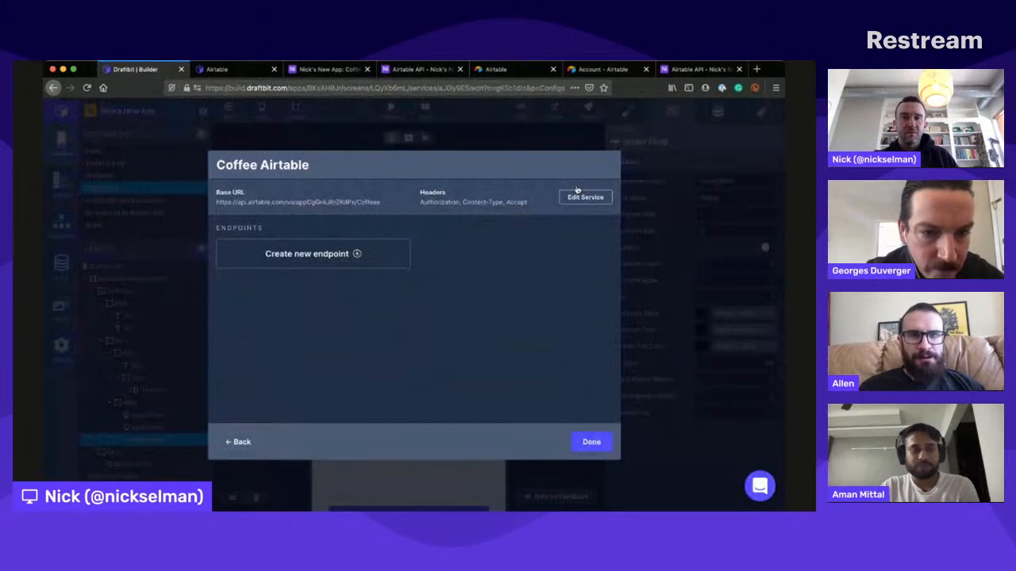
# - Reselect the Auth global variable as the Authorization header value of the Coffee Airtable service and save the service
pyautogui.click(583, 196)
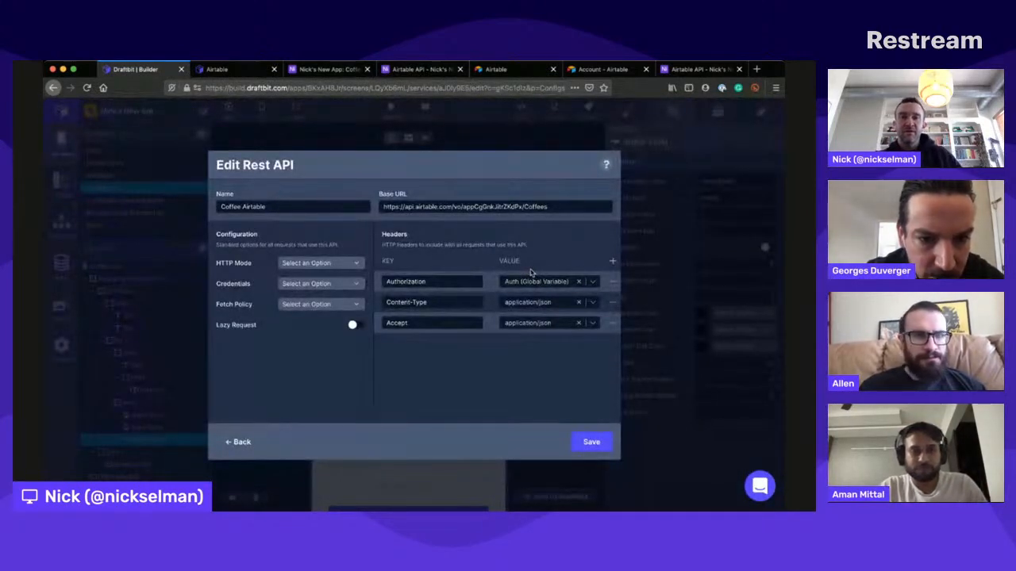
pyautogui.click(531, 281)
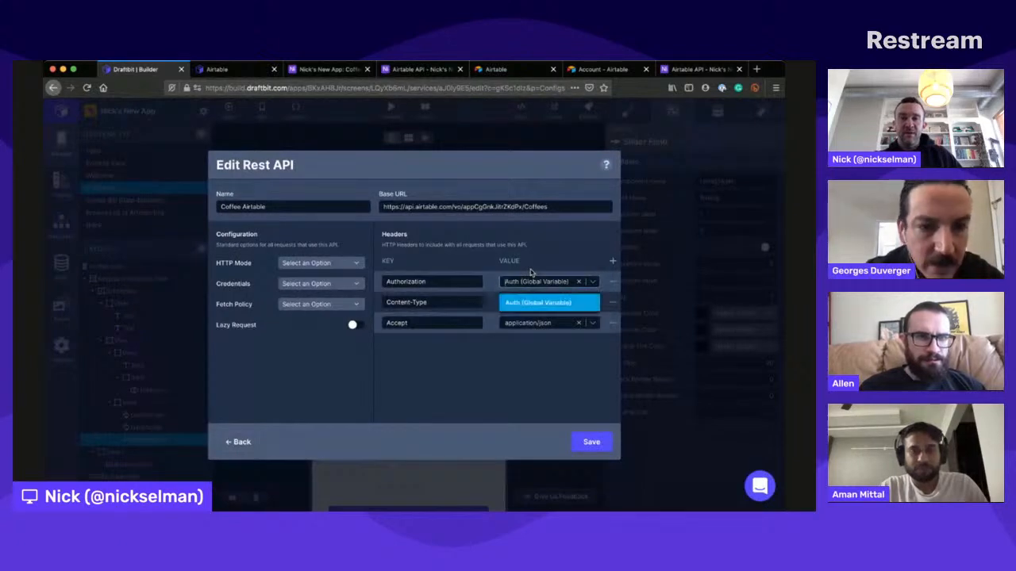
pyautogui.click(521, 295)
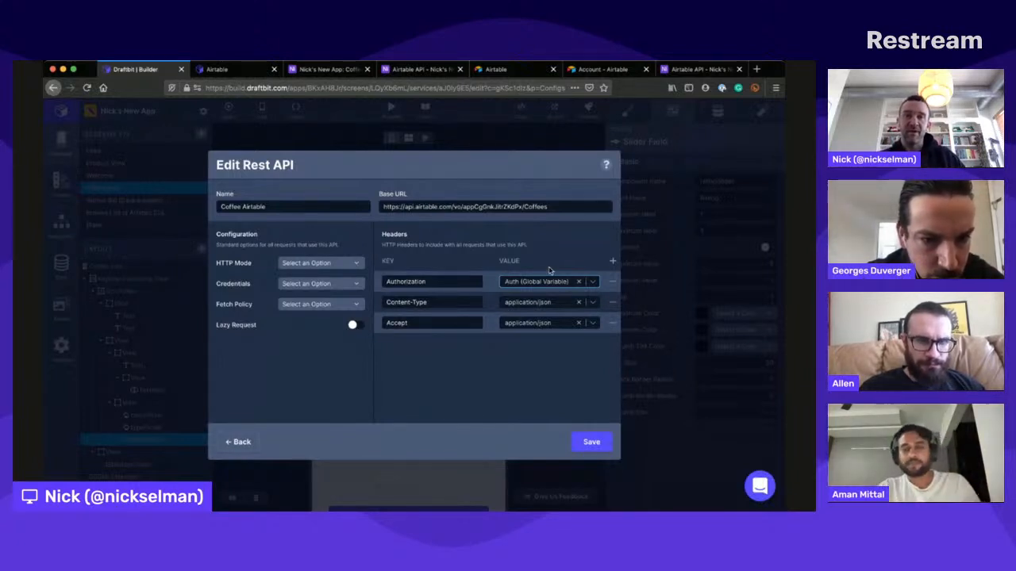
pyautogui.click(597, 433)
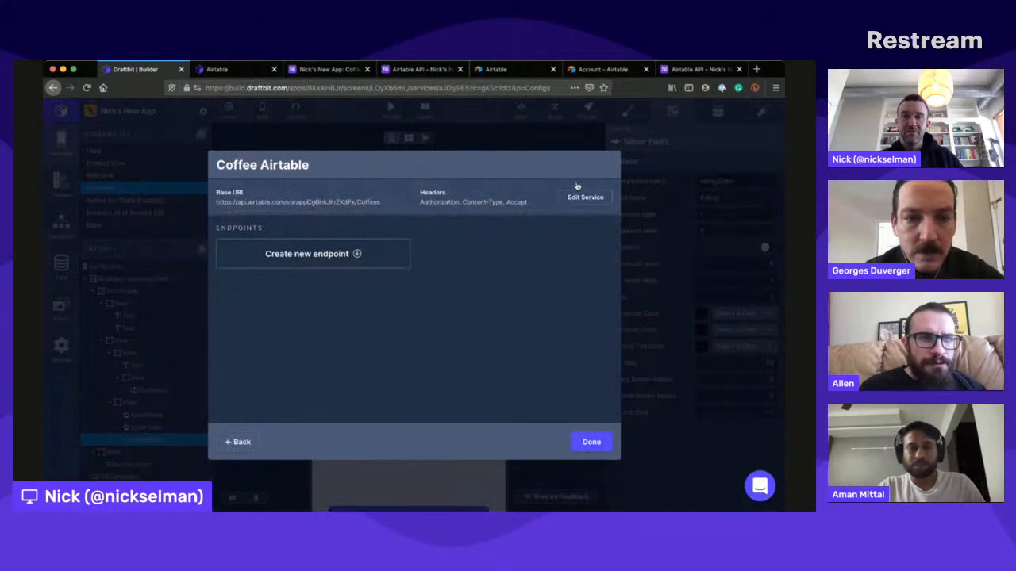
# - Remove the trailing /Coffees from the Coffee Airtable service's base URL, leaving no final slash, and save the service
pyautogui.click(578, 188)
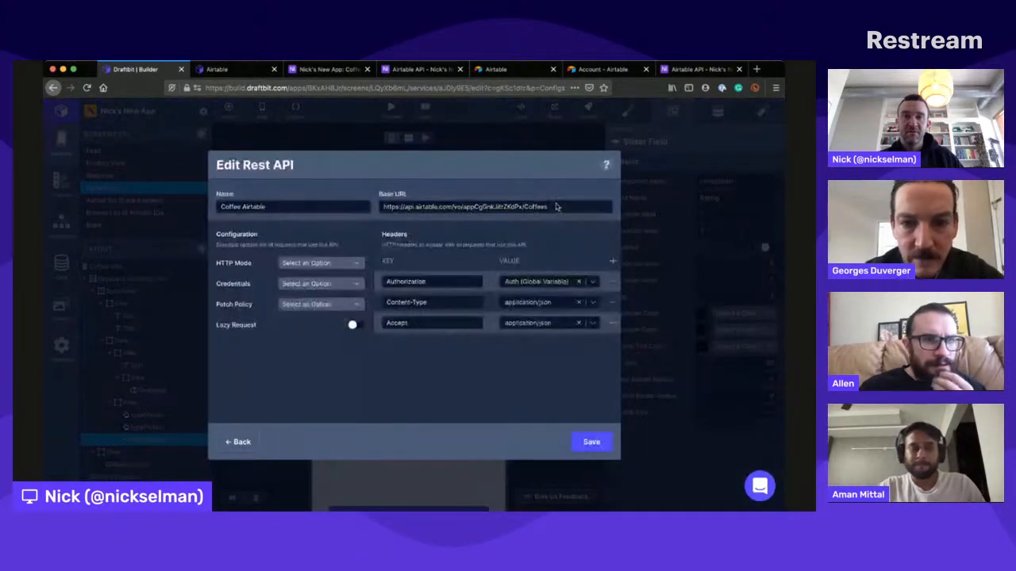
pyautogui.doubleClick(532, 192)
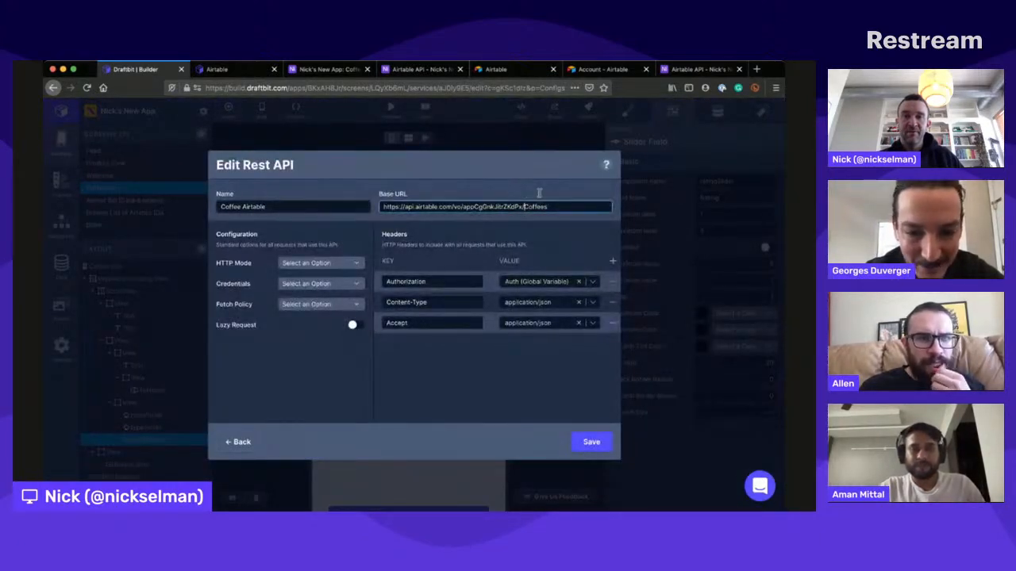
pyautogui.press('BackSpace')
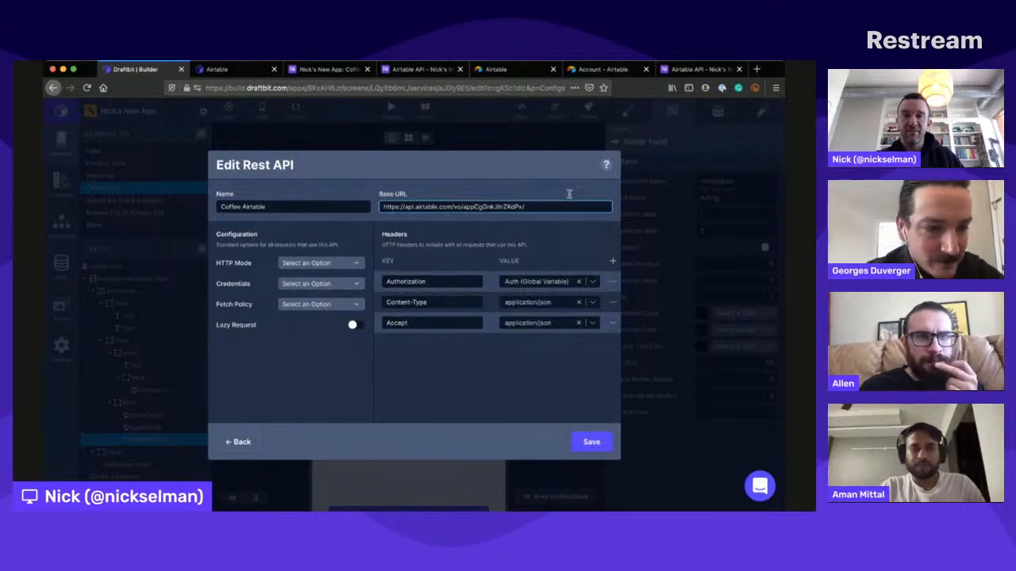
pyautogui.click(591, 438)
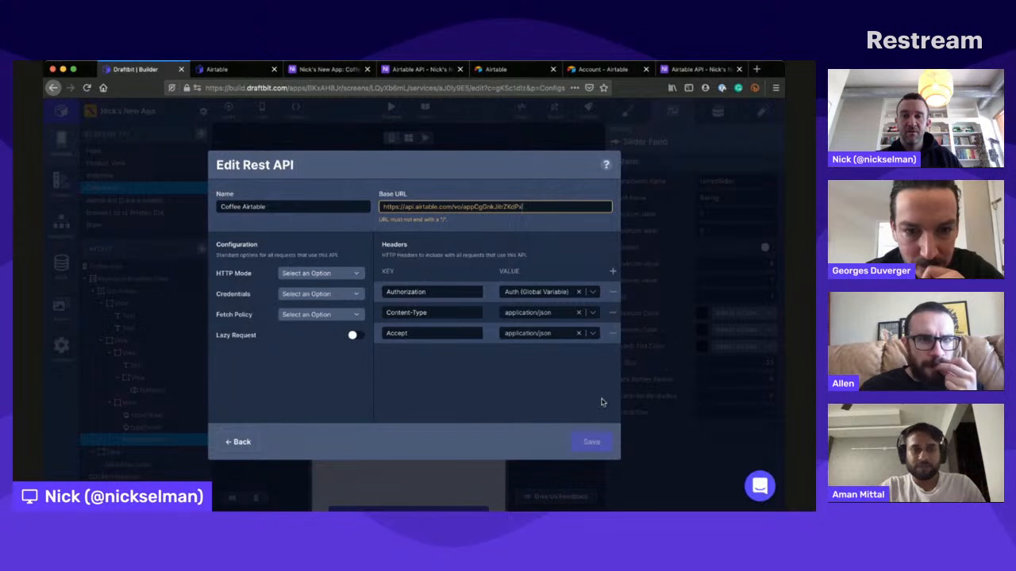
pyautogui.click(559, 246)
pyautogui.click(592, 441)
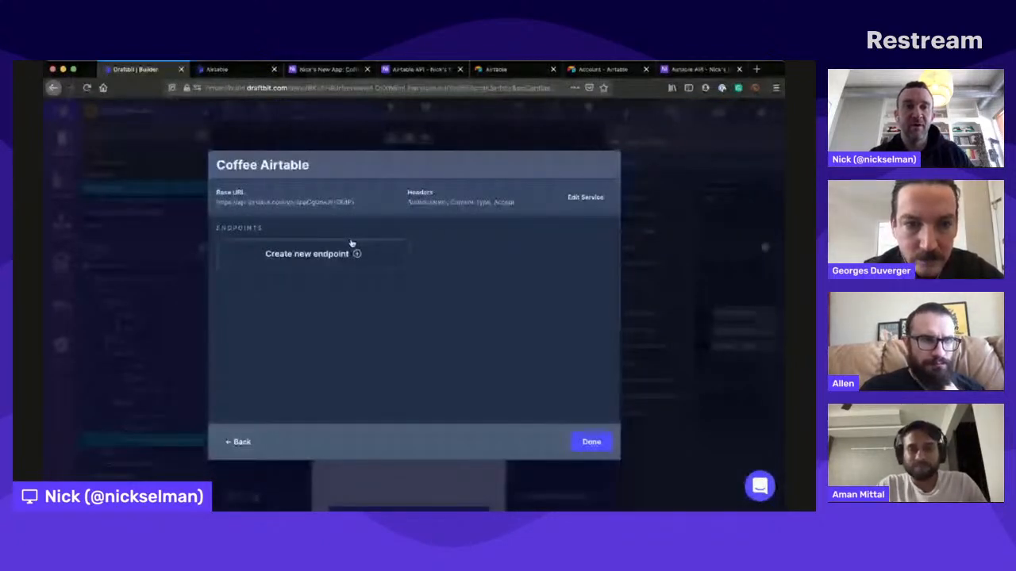
# - Create a new endpoint named Add New Coffee with the path /Coffees/ and the POST method
pyautogui.click(352, 242)
pyautogui.click(242, 151)
pyautogui.write('C')
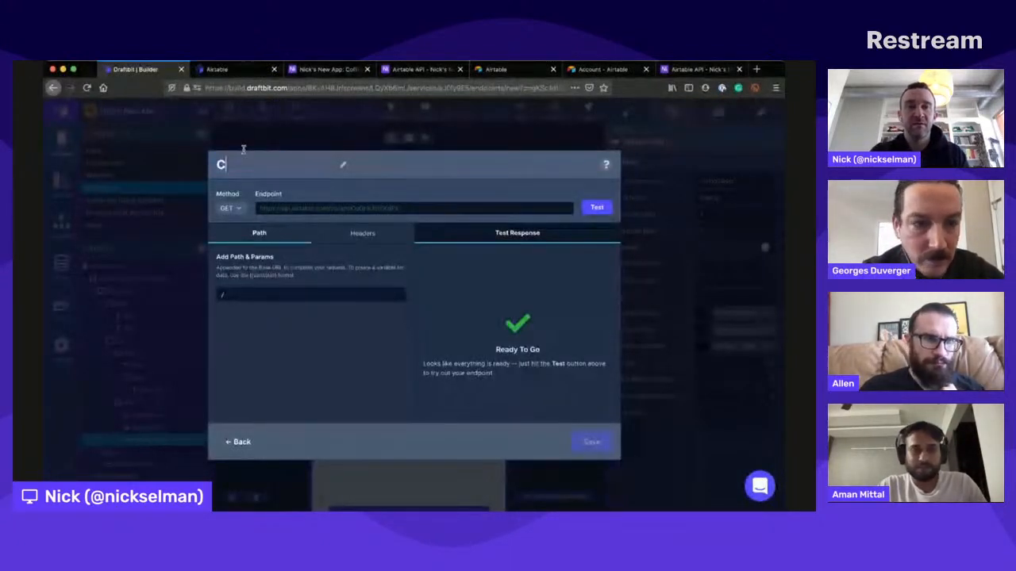
pyautogui.write('dd New Coffee')
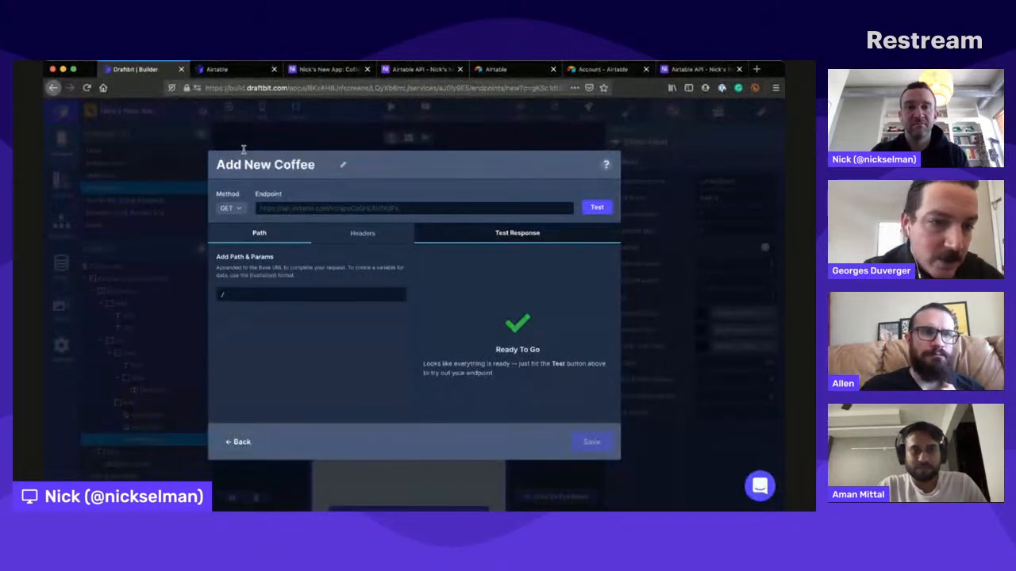
pyautogui.click(347, 287)
pyautogui.write('Coffees/')
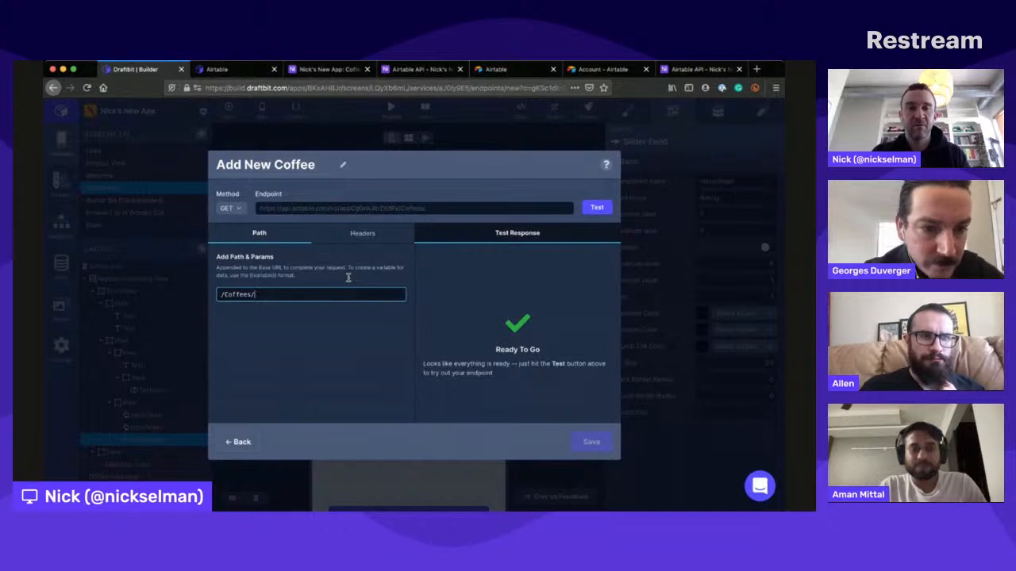
pyautogui.click(346, 353)
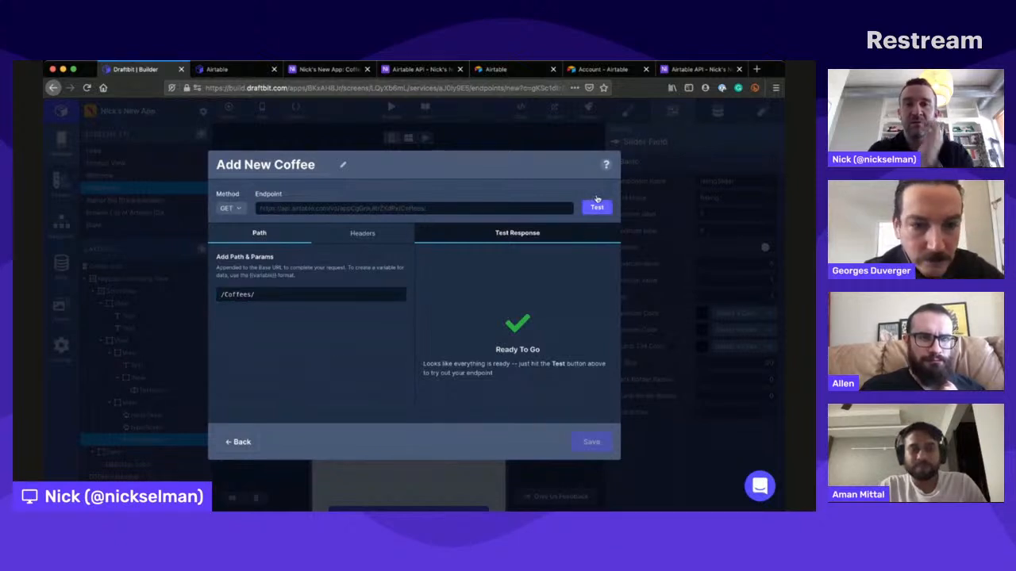
pyautogui.click(229, 208)
pyautogui.click(229, 232)
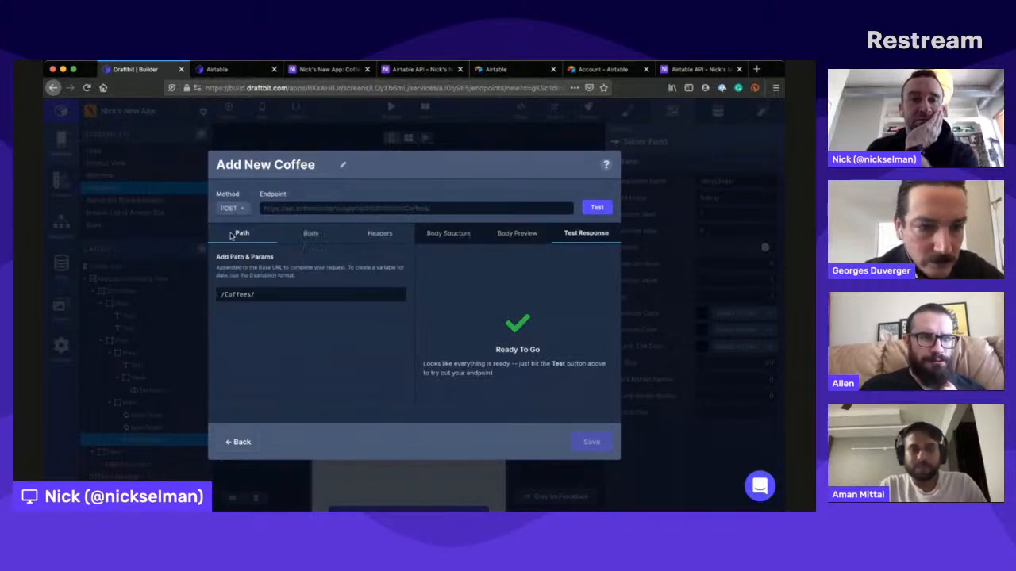
# - Paste the copied API key into the endpoint's body structure and undo the paste
pyautogui.click(436, 226)
pyautogui.press('super+v')
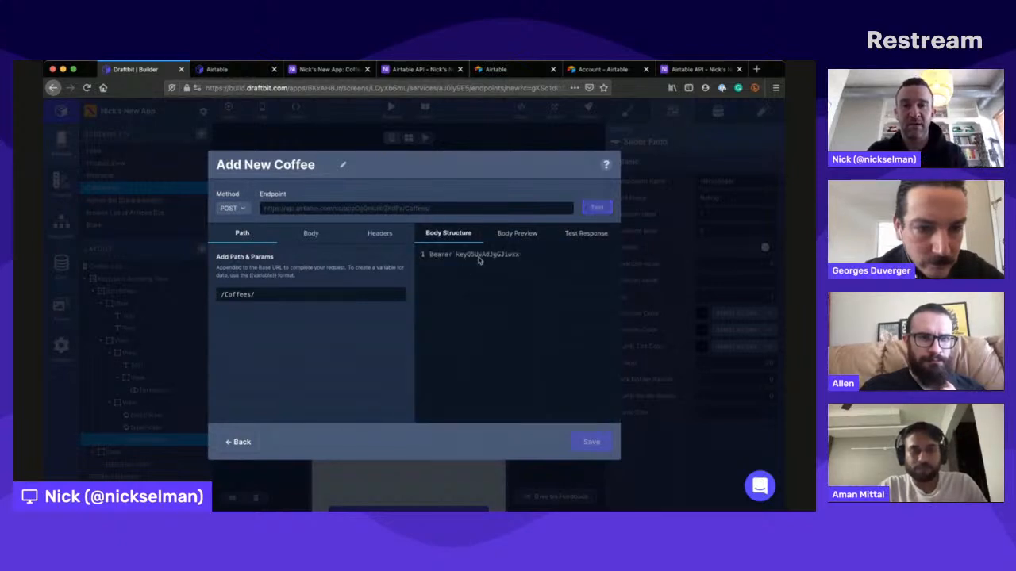
pyautogui.press('super+z')
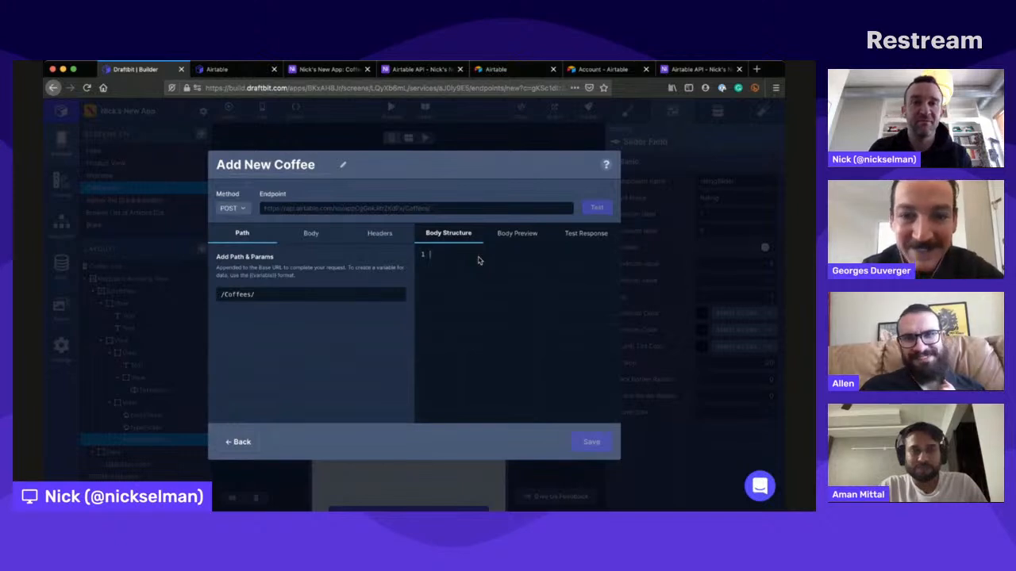
# - Paste the records JSON template with its key and value fields into the endpoint's body structure
pyautogui.press('super+Tab')
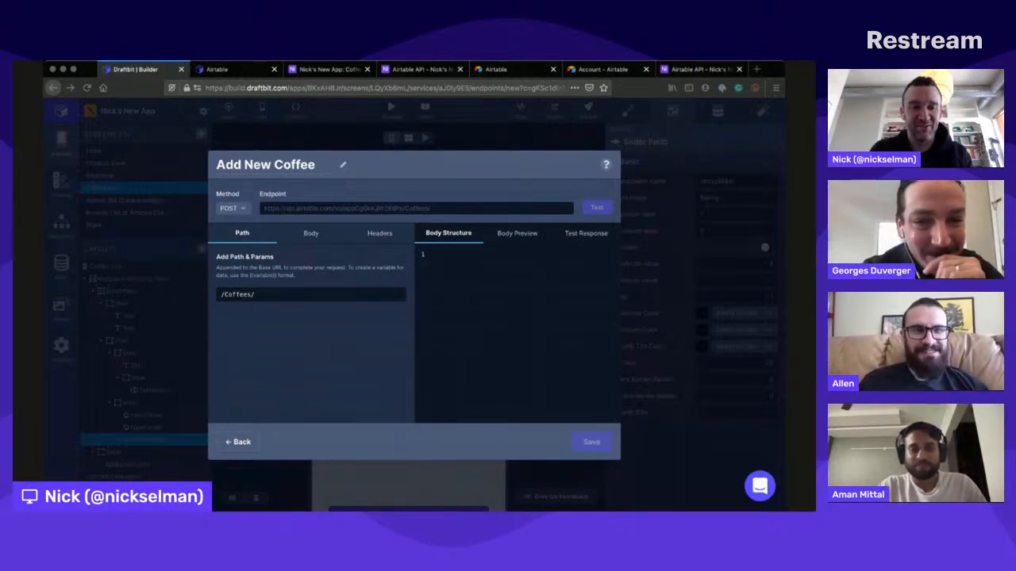
pyautogui.click(478, 304)
pyautogui.write('{   "records": [     {       "fields": {         "key": {{key}},         "value": {{value}}       }     }   ] }')
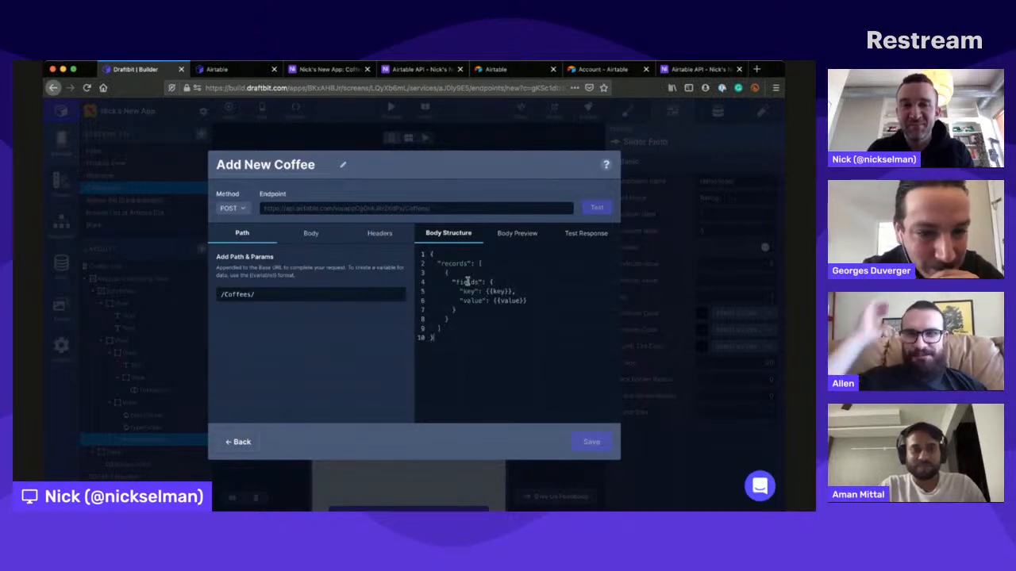
# - Change the body's key field to "Name": {{Name}} and delete the value field, including the comma before it
pyautogui.doubleClick(468, 291)
pyautogui.write('Name')
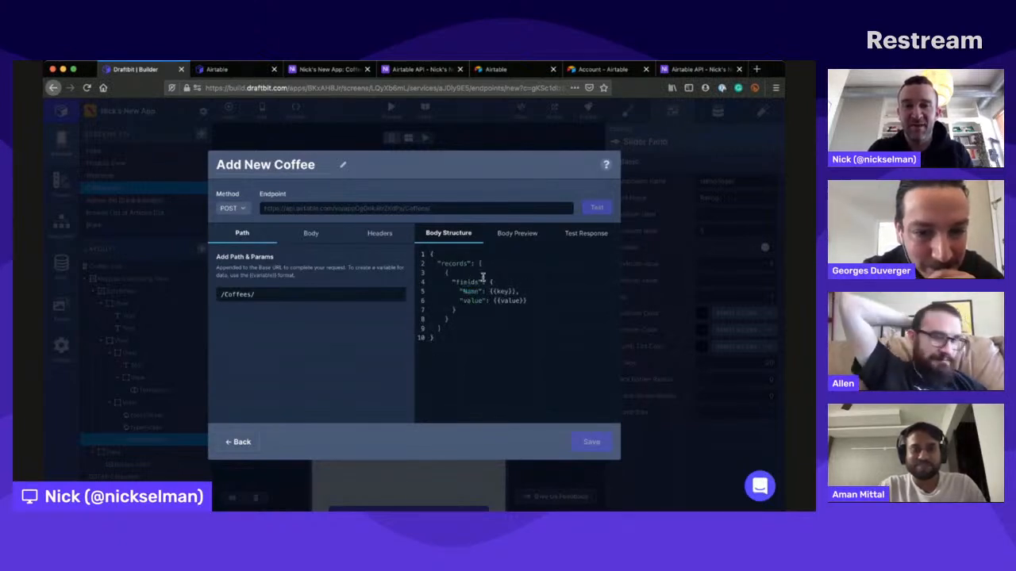
pyautogui.doubleClick(502, 291)
pyautogui.write('Nam')
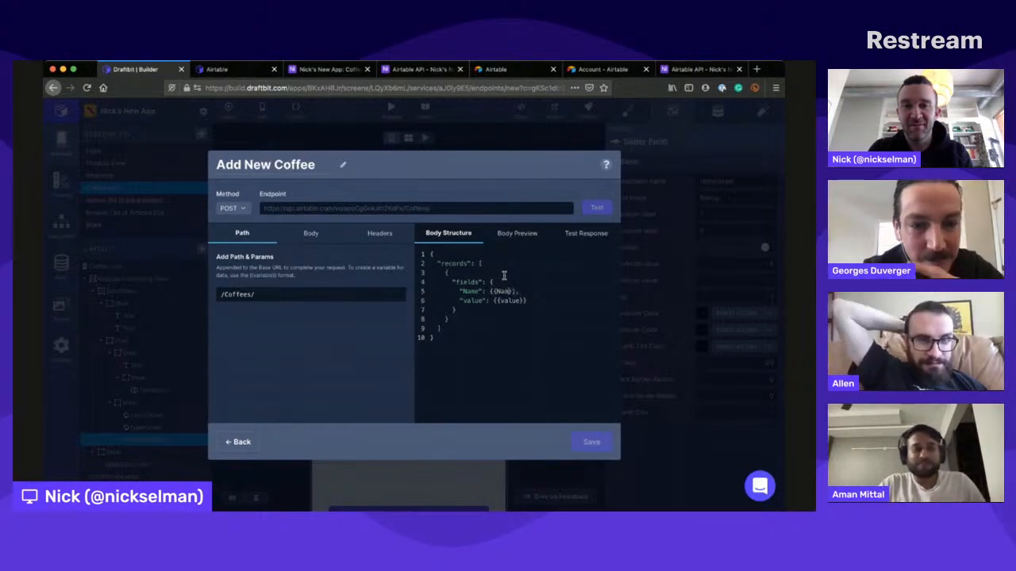
pyautogui.write('e')
pyautogui.moveTo(527, 301); pyautogui.dragTo(521, 291)
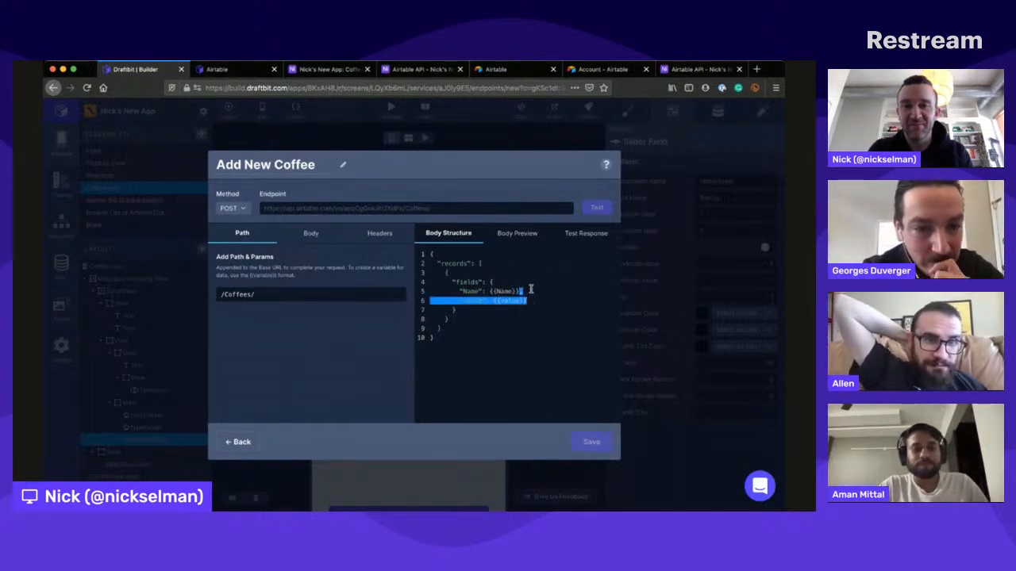
pyautogui.press('BackSpace')
# - Set the Name variable's test value to Test, run the POST test, and recheck the body structure
pyautogui.click(313, 228)
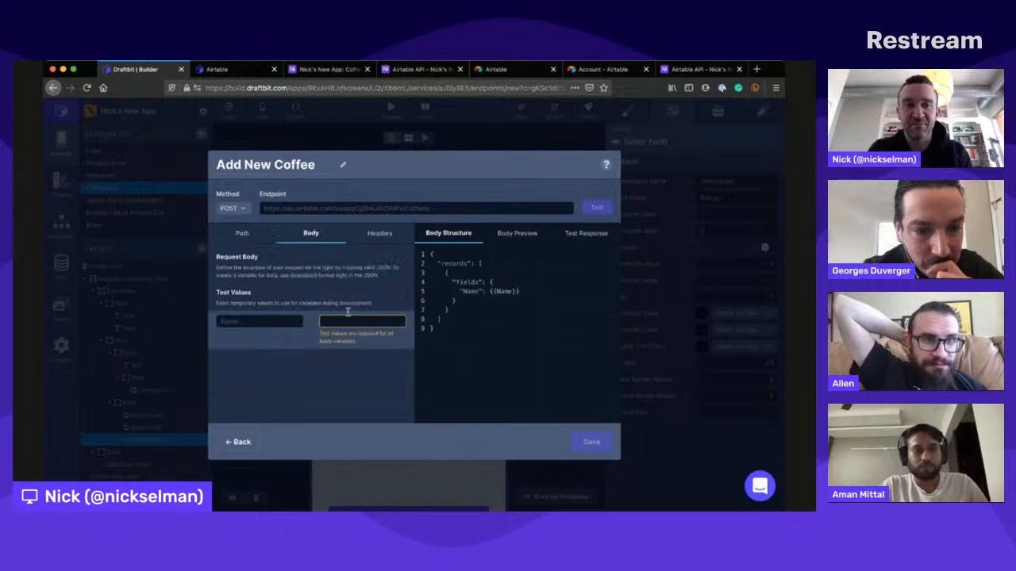
pyautogui.write('Test')
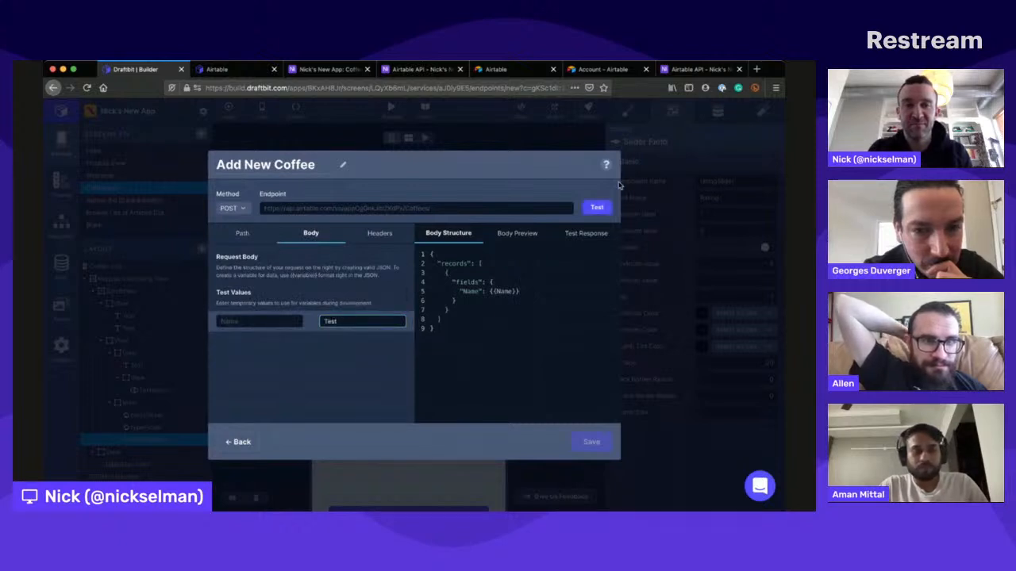
pyautogui.click(600, 203)
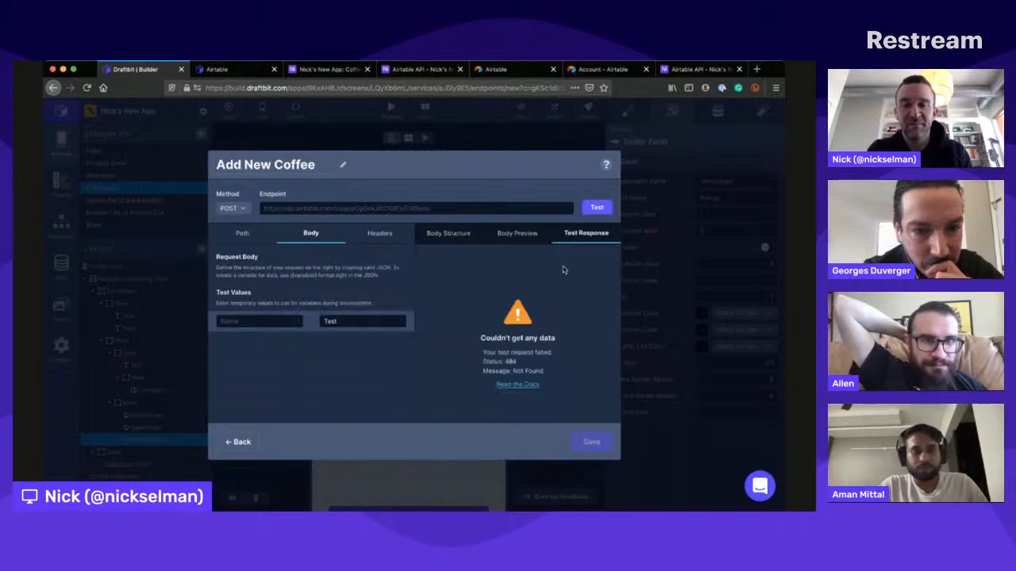
pyautogui.click(457, 230)
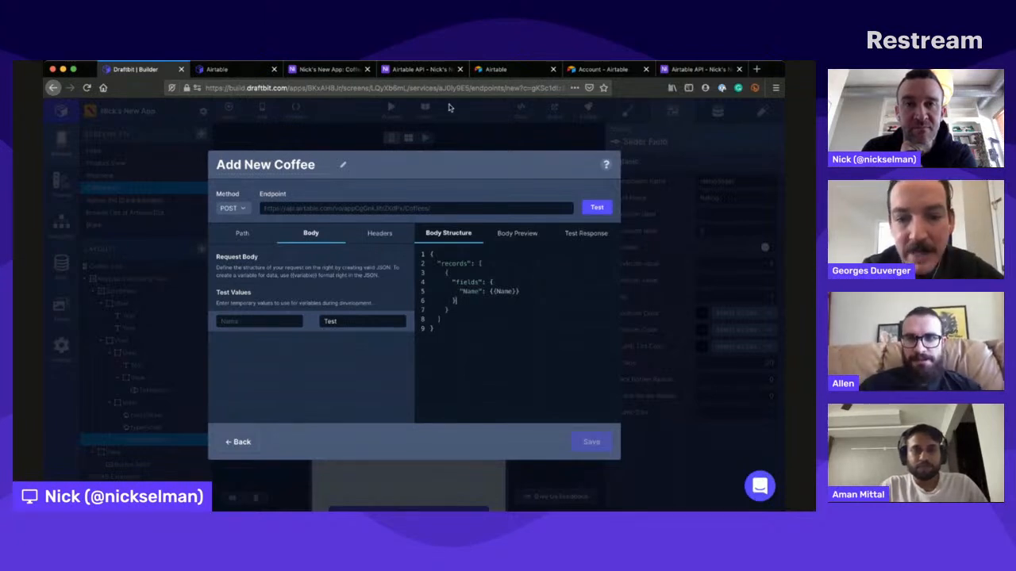
# - Switch to the coffee app's Airtable base and invite a first colleague by email as a base collaborator with the Creator role
pyautogui.click(330, 69)
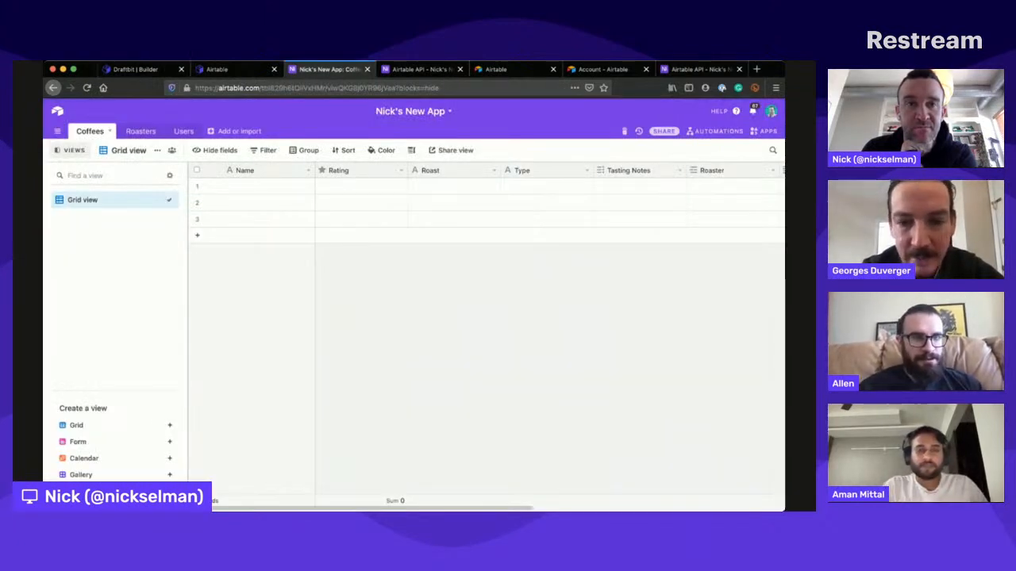
pyautogui.click(665, 131)
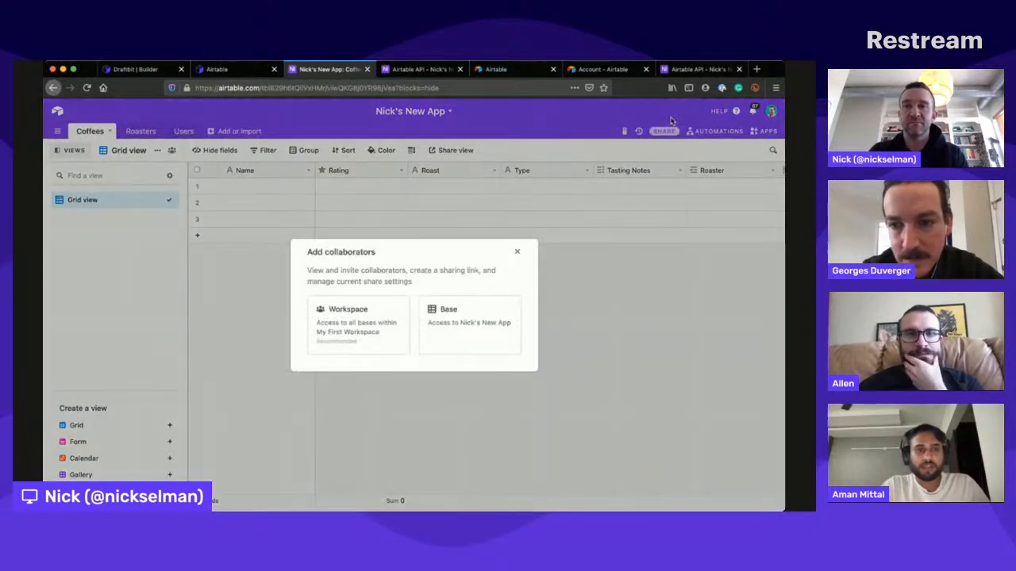
pyautogui.click(486, 316)
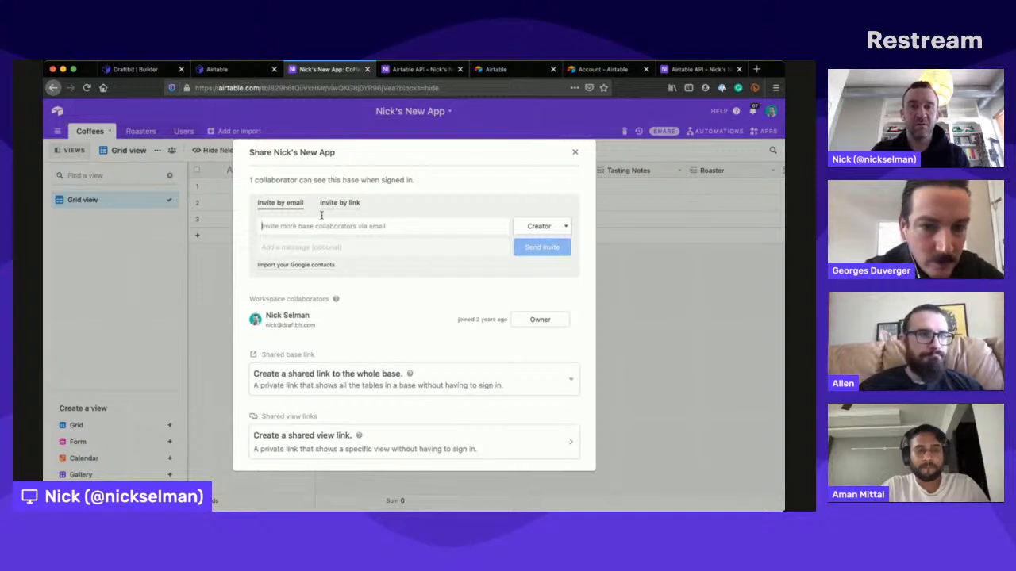
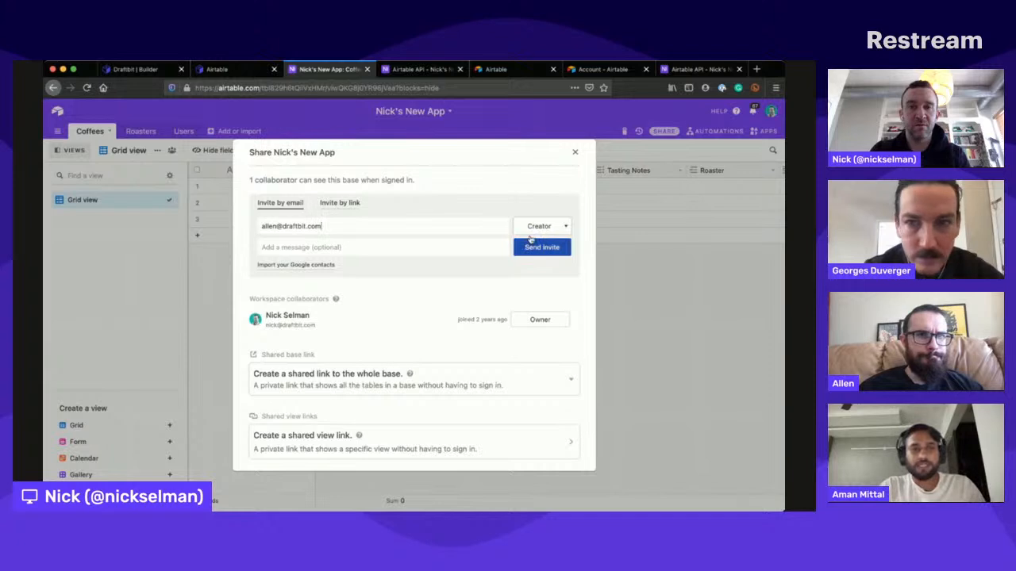
pyautogui.click(528, 246)
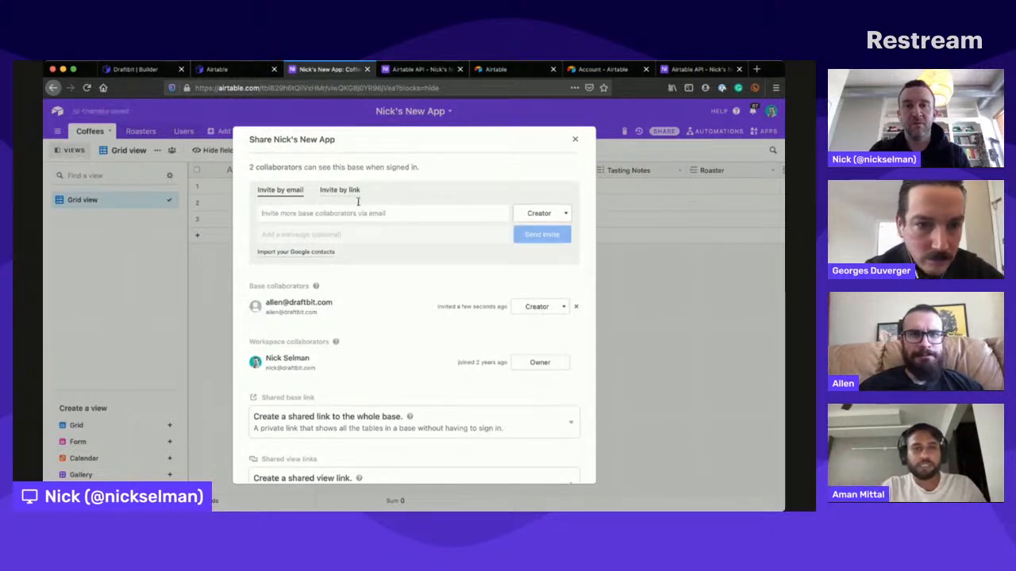
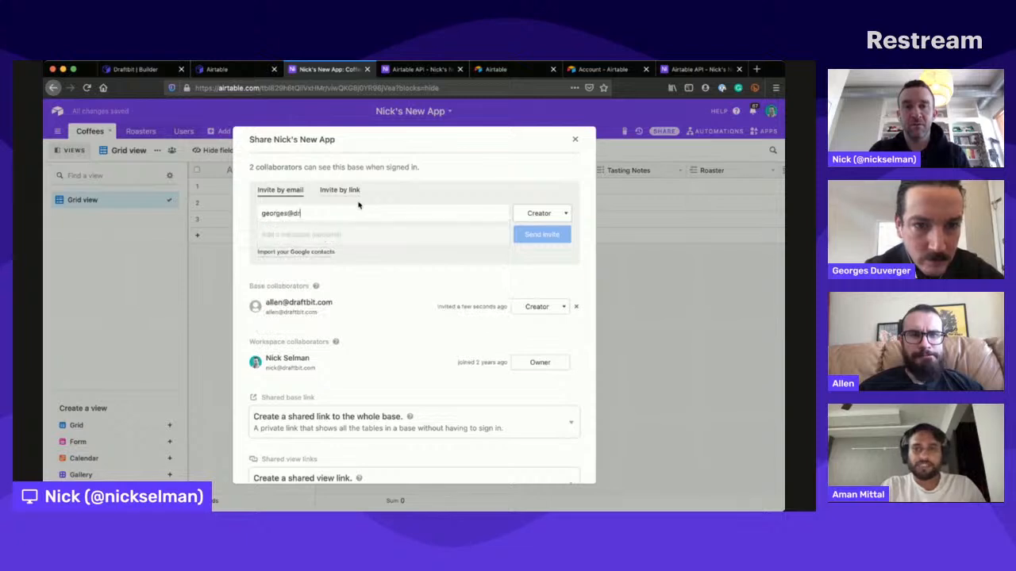
# - Invite a second colleague by email to the base as Creator and close the sharing dialog
pyautogui.click(541, 234)
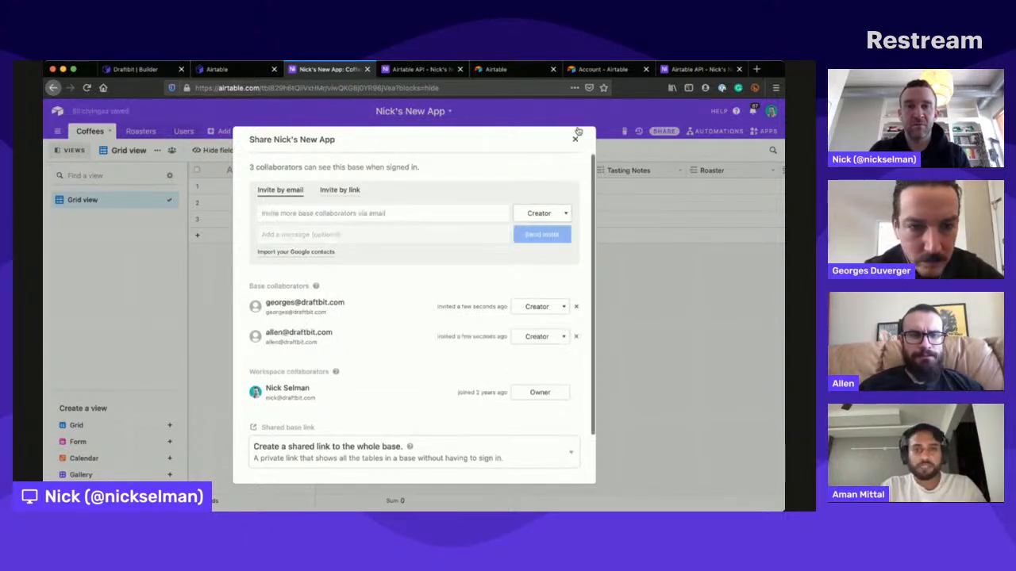
pyautogui.click(574, 139)
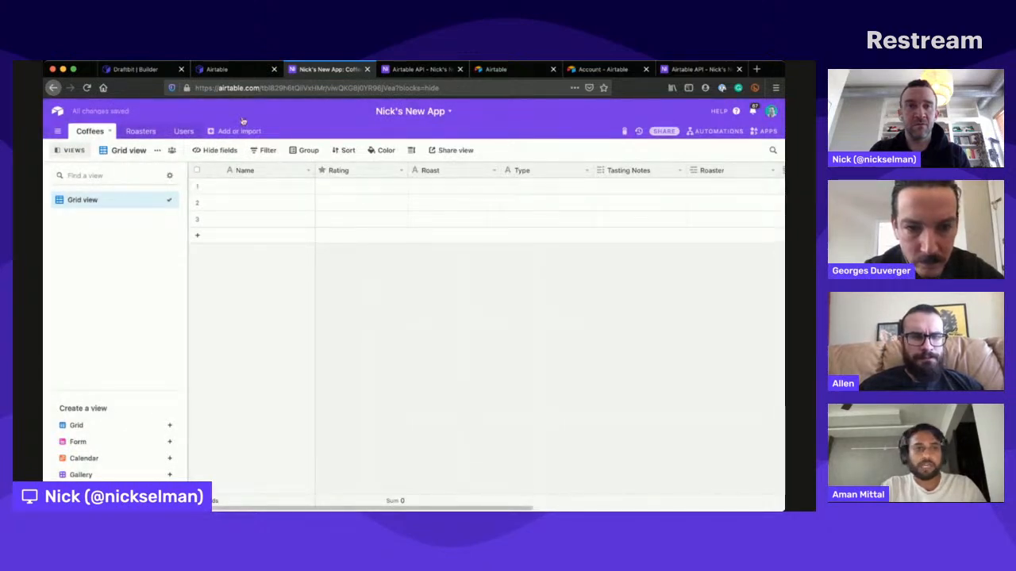
# - Open the Airtable API documentation on creating Coffees records and hide the API key in its example request
pyautogui.hotkey('ctrl', 'Tab')
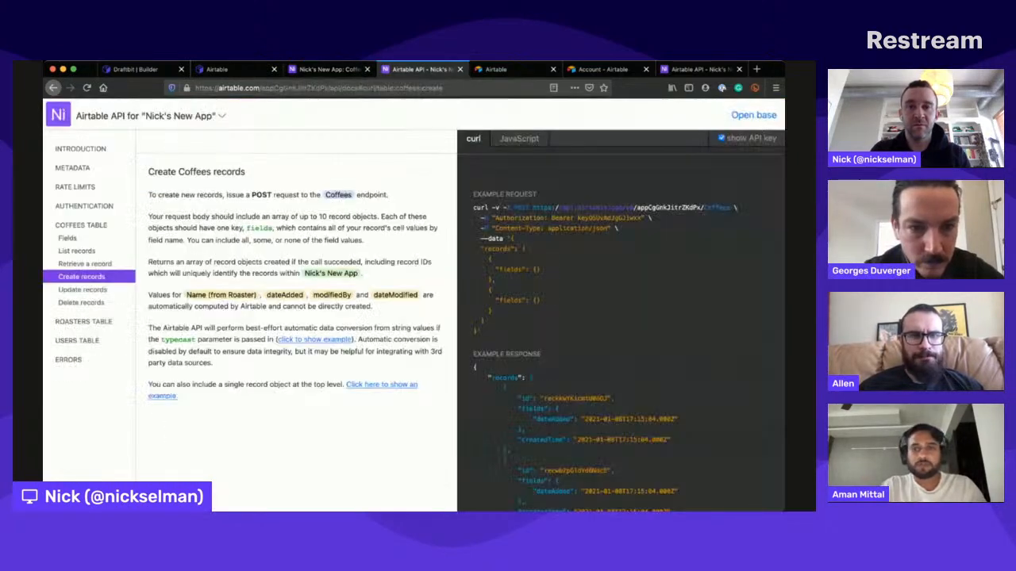
pyautogui.click(720, 138)
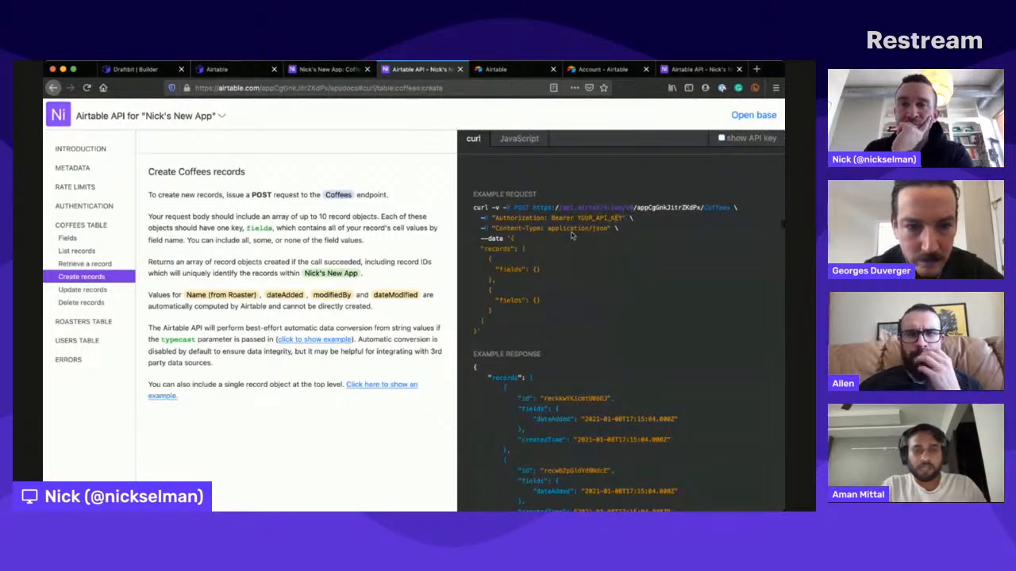
# - Fill the first Coffees record with Test for Name, Roast and Type and a five-star Rating, and reload the Airtable API documentation
pyautogui.scroll(-1, 571, 235)
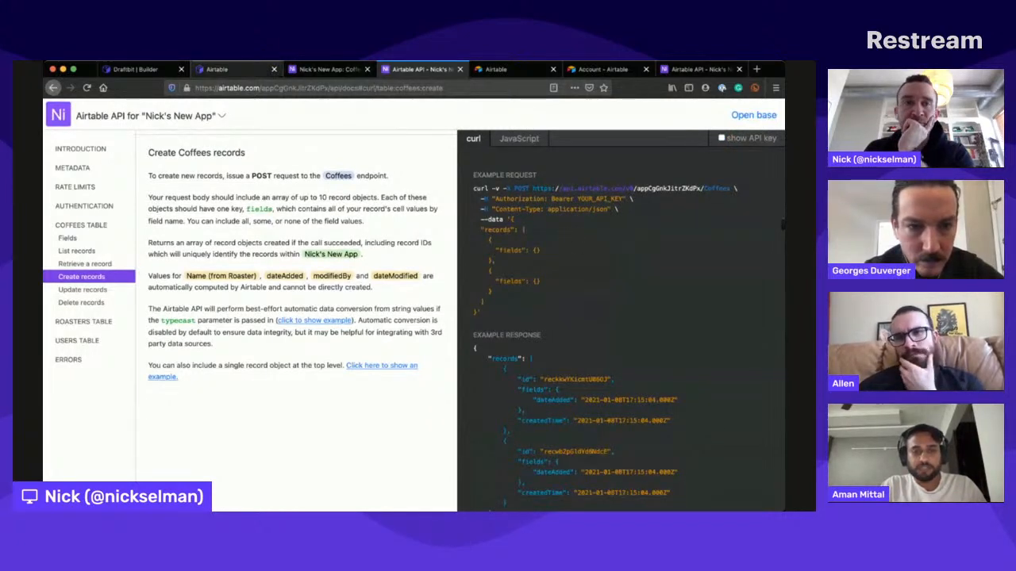
pyautogui.click(226, 69)
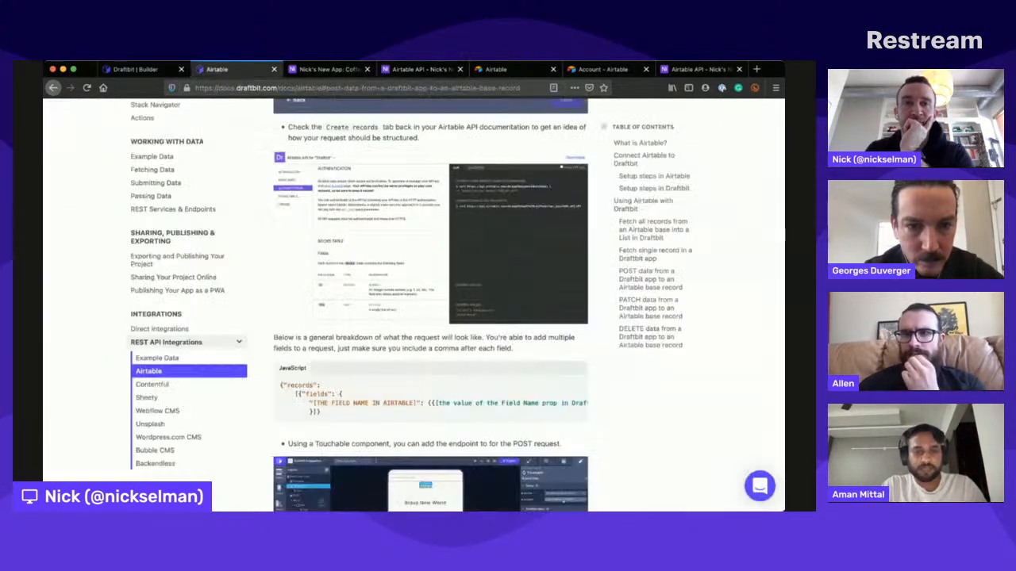
pyautogui.click(329, 69)
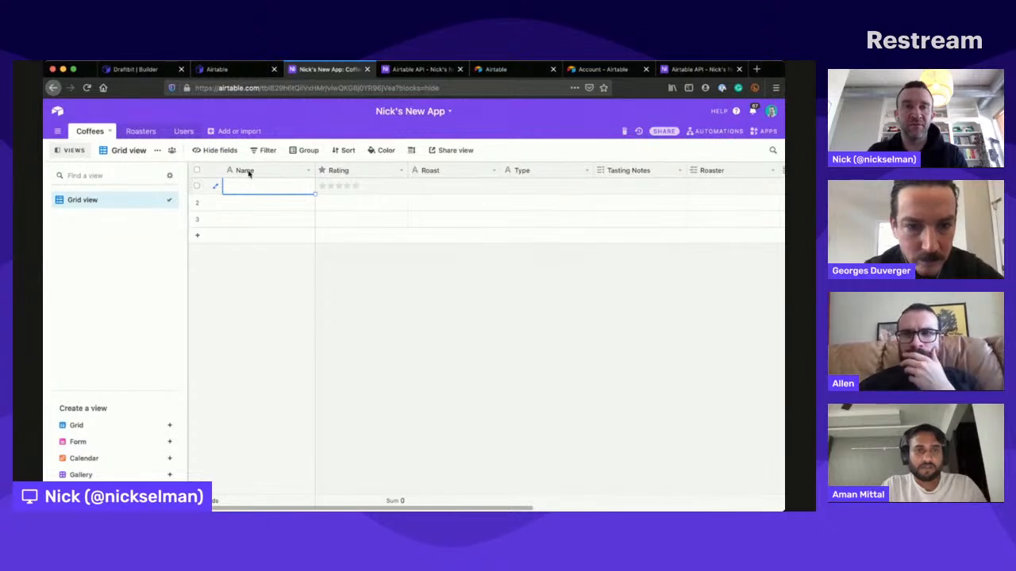
pyautogui.write('Test')
pyautogui.click(358, 184)
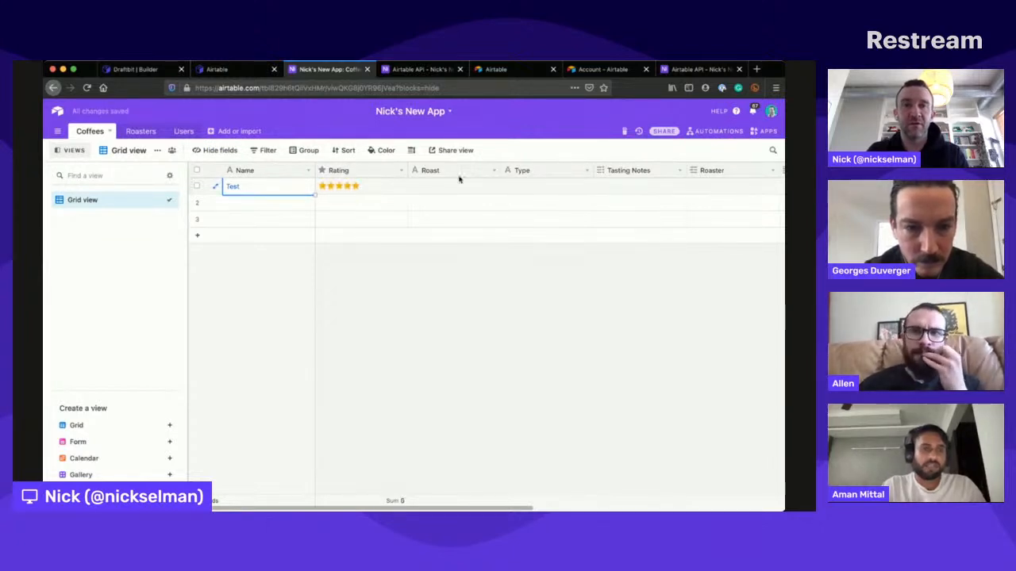
pyautogui.click(459, 179)
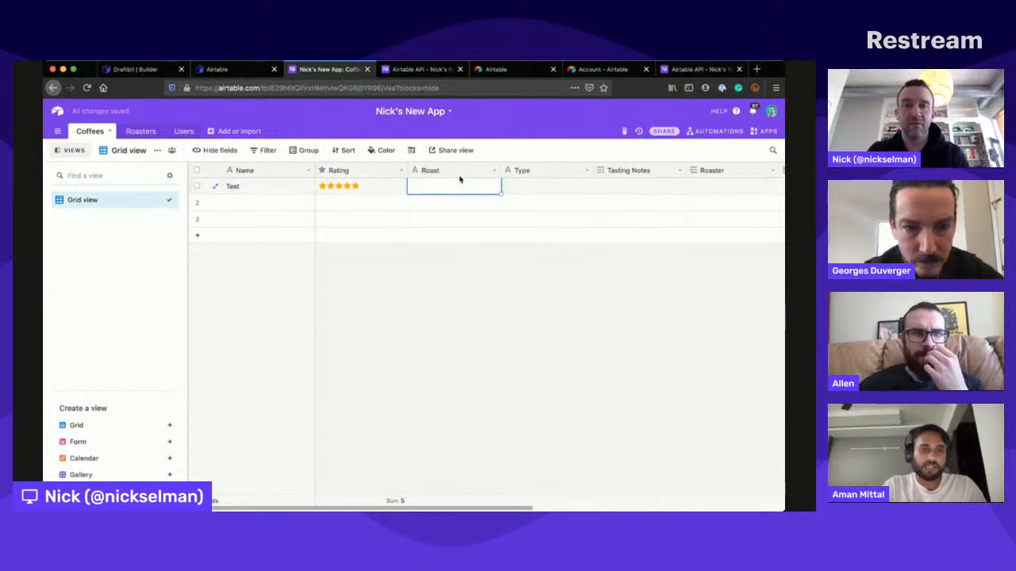
pyautogui.write('Test')
pyautogui.press('Tab')
pyautogui.write('Test')
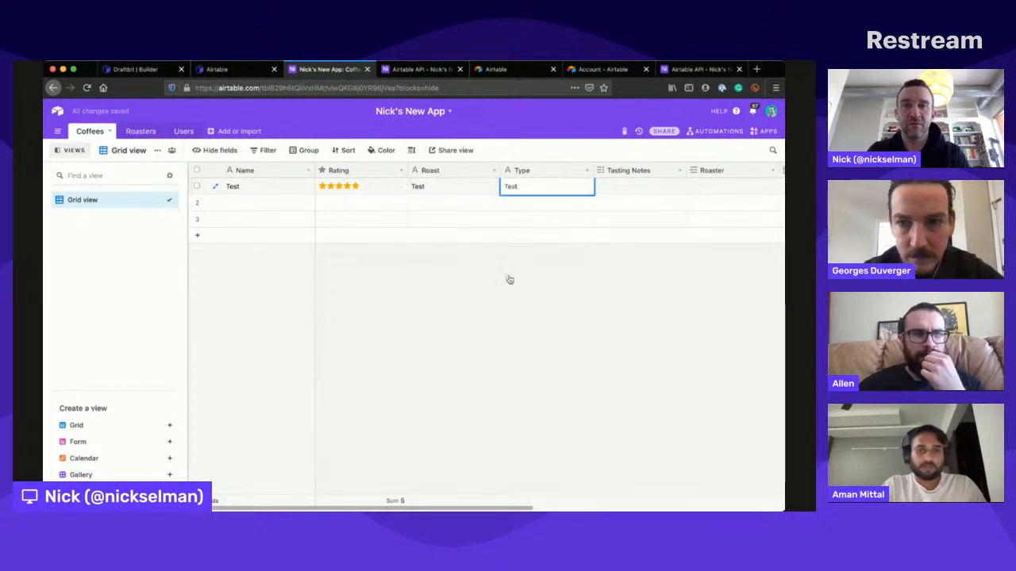
pyautogui.click(510, 280)
pyautogui.click(421, 69)
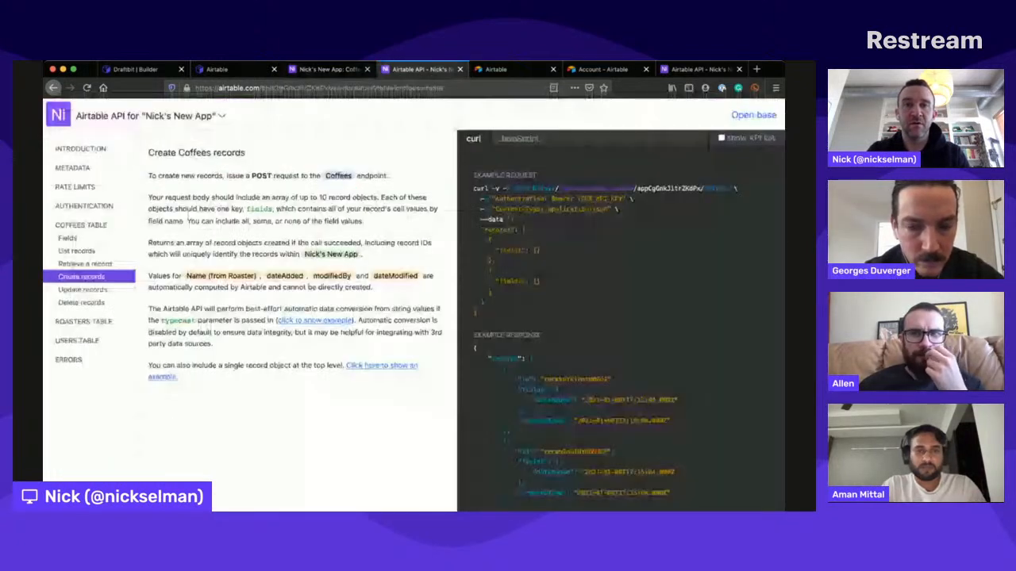
pyautogui.press('super+r')
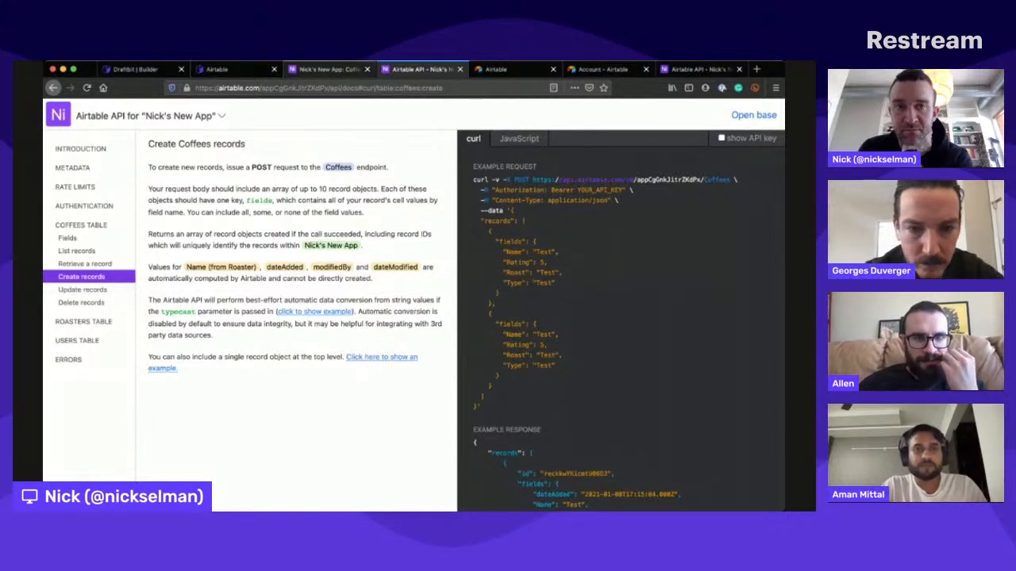
# - Switch to Draftbit, try enclosing the {{Name}} variable in double quotes in the body structure, and run the POST test
pyautogui.click(131, 70)
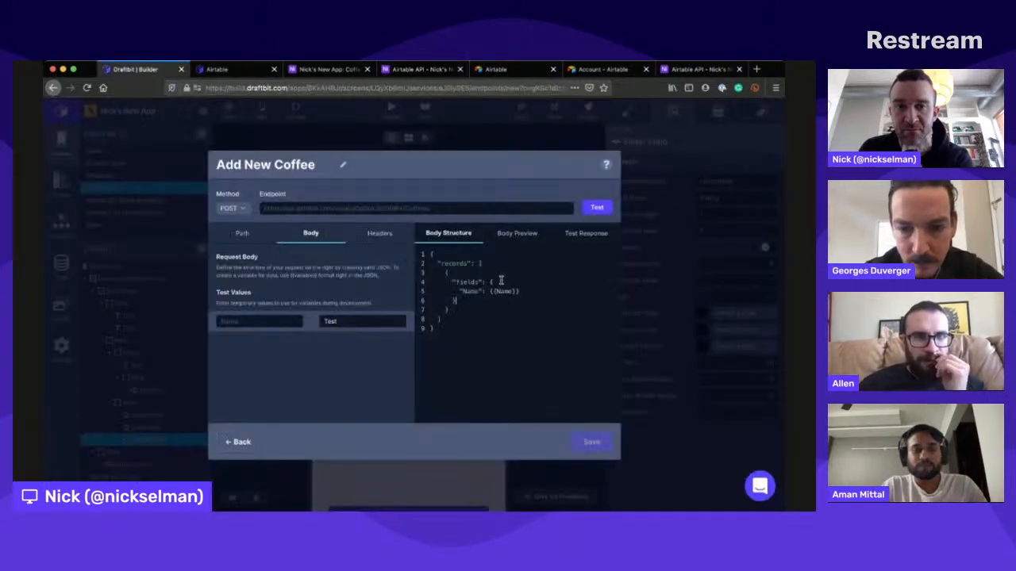
pyautogui.write('": ')
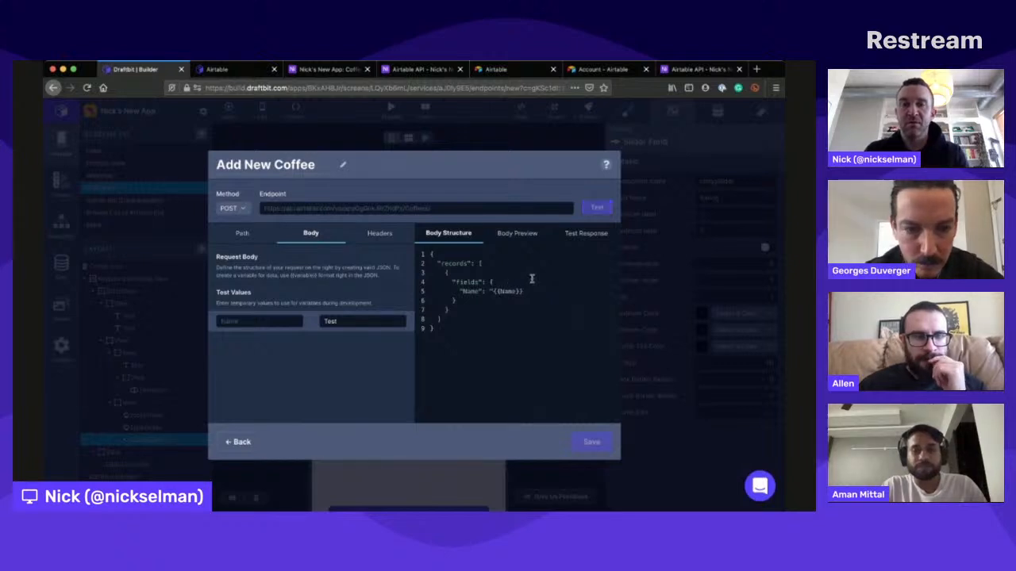
pyautogui.write('"')
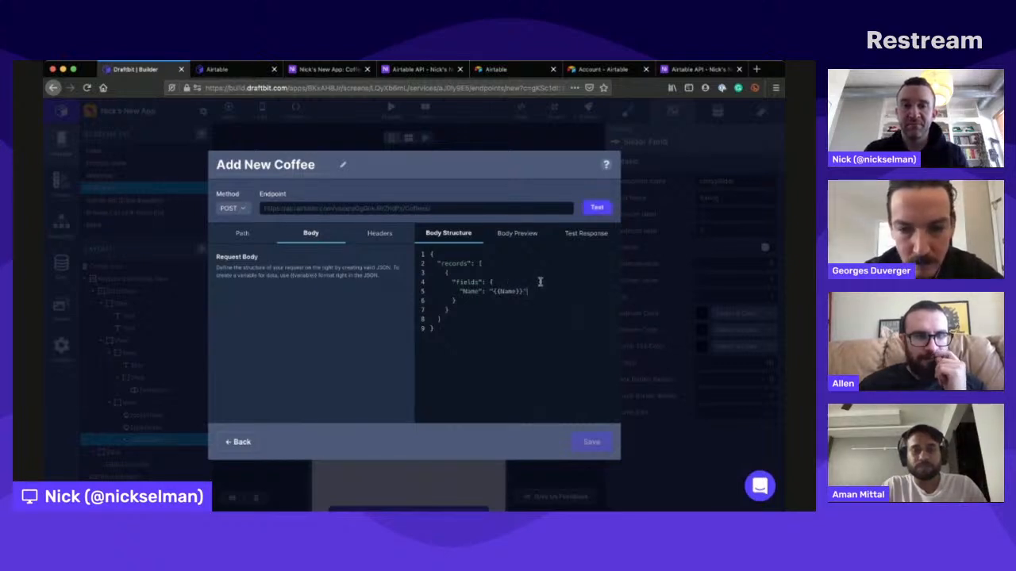
pyautogui.click(598, 206)
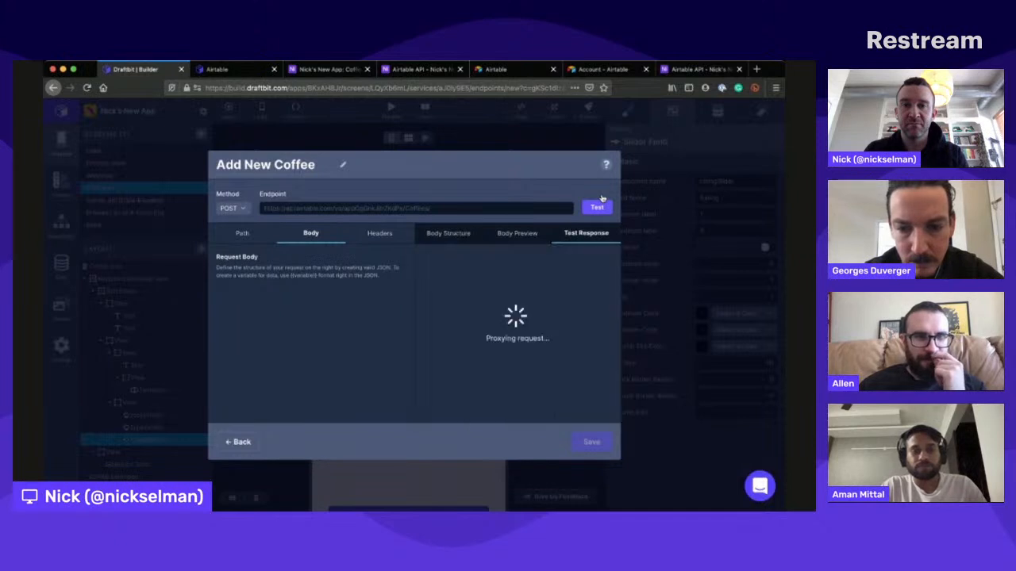
# - Review the Add New Coffee endpoint's body structure, path and request body settings
pyautogui.click(452, 231)
pyautogui.click(245, 230)
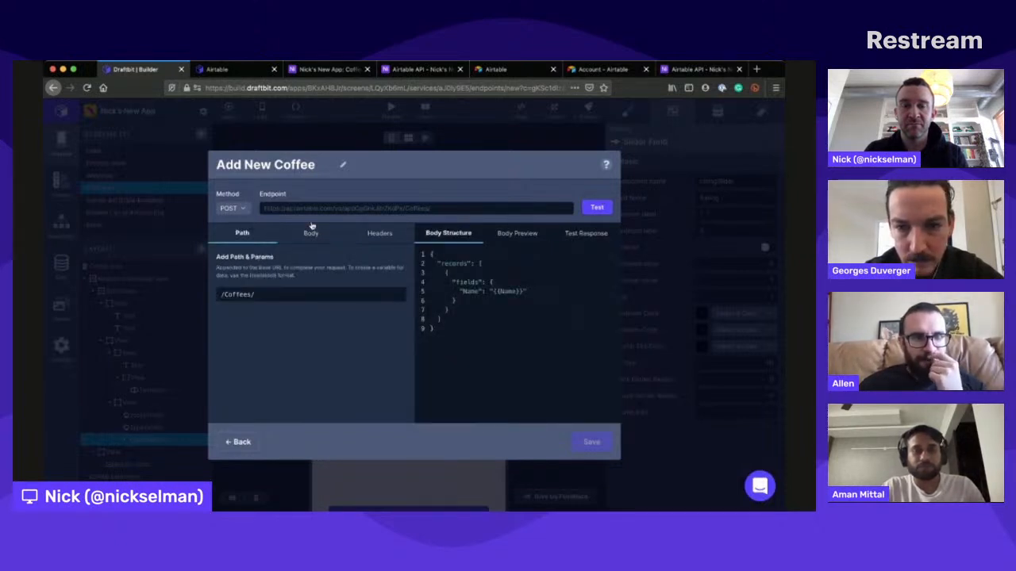
pyautogui.click(311, 231)
pyautogui.click(242, 232)
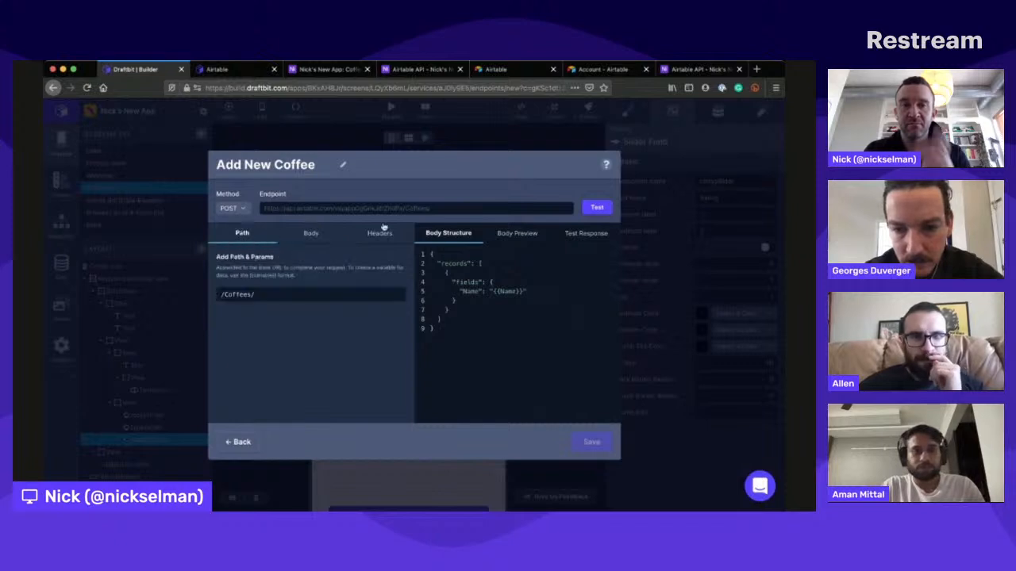
# - Remove the double quotes around the {{Name}} variable in the body structure
pyautogui.click(493, 281)
pyautogui.press('Down')
pyautogui.press('BackSpace')
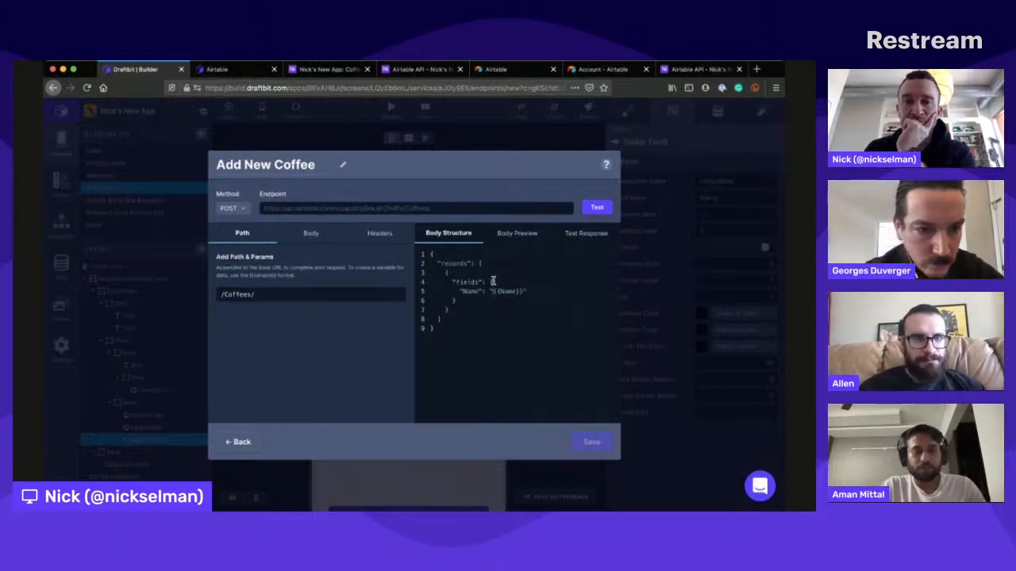
# - Check the test response and the Name test value, rerun the POST test, and reopen the body structure
pyautogui.click(582, 230)
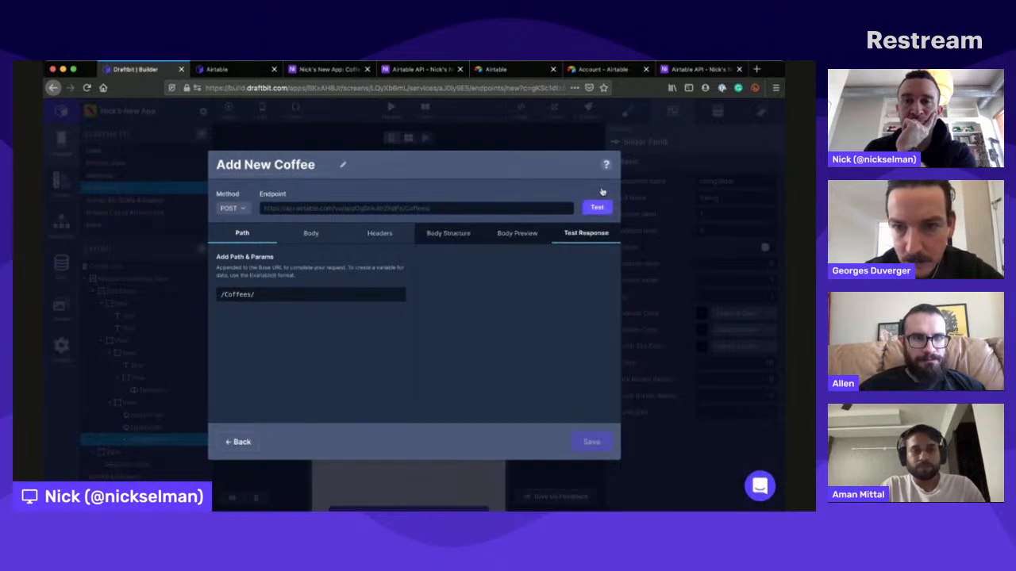
pyautogui.click(310, 231)
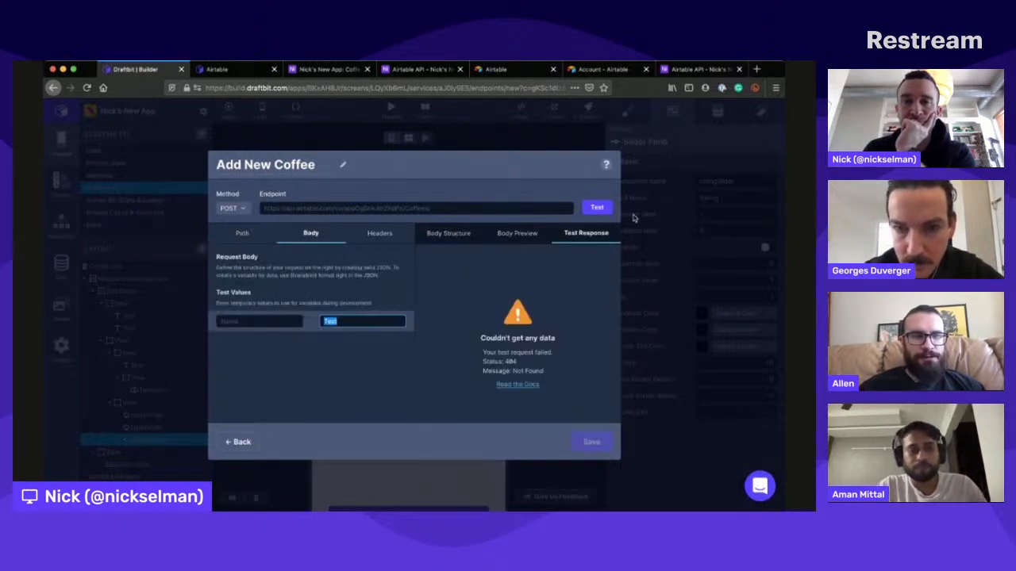
pyautogui.click(596, 205)
pyautogui.click(448, 230)
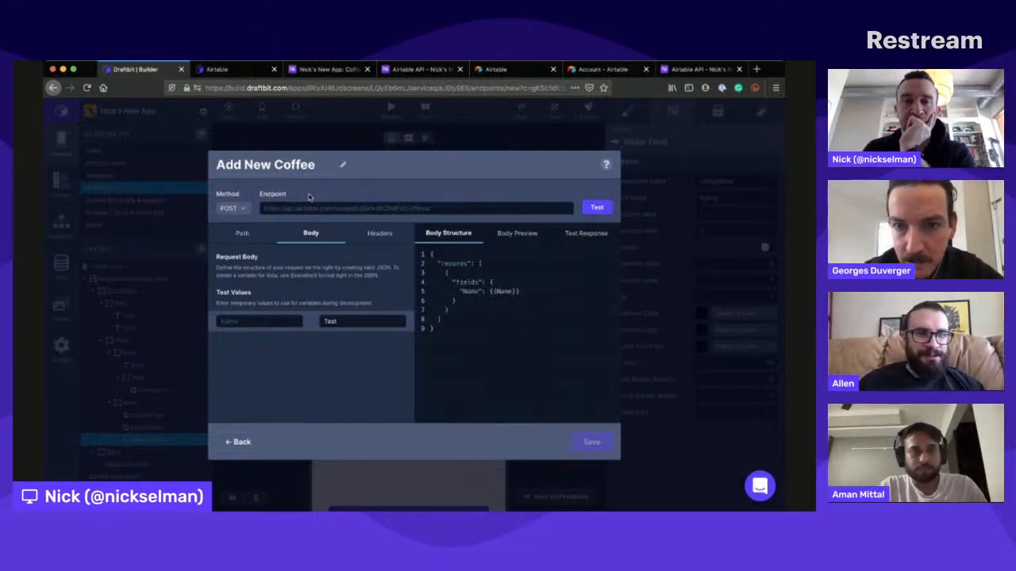
# - Select the whole example curl request for creating Coffees records in the Airtable API documentation and switch to another application
pyautogui.click(418, 69)
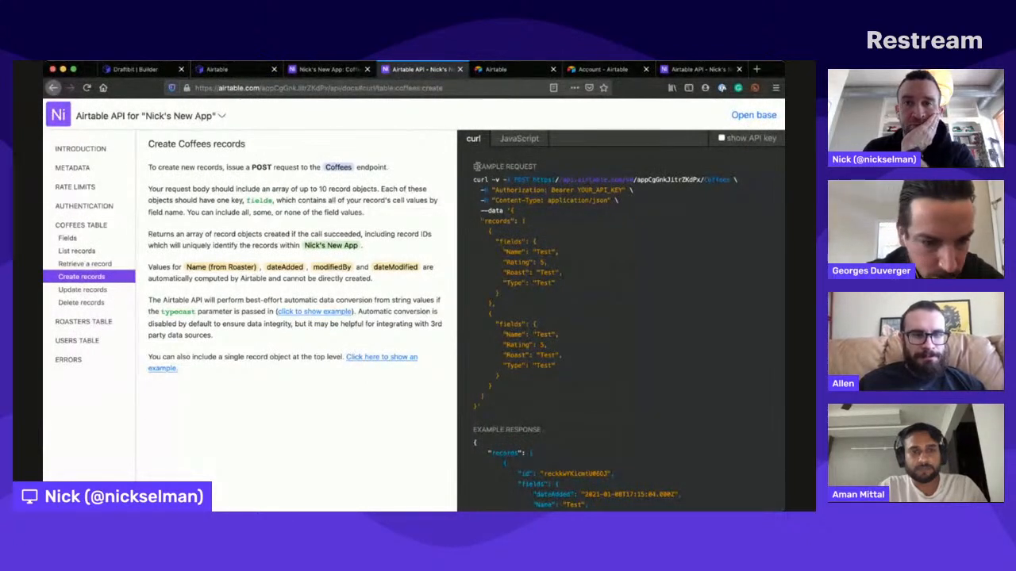
pyautogui.moveTo(481, 183); pyautogui.dragTo(494, 393)
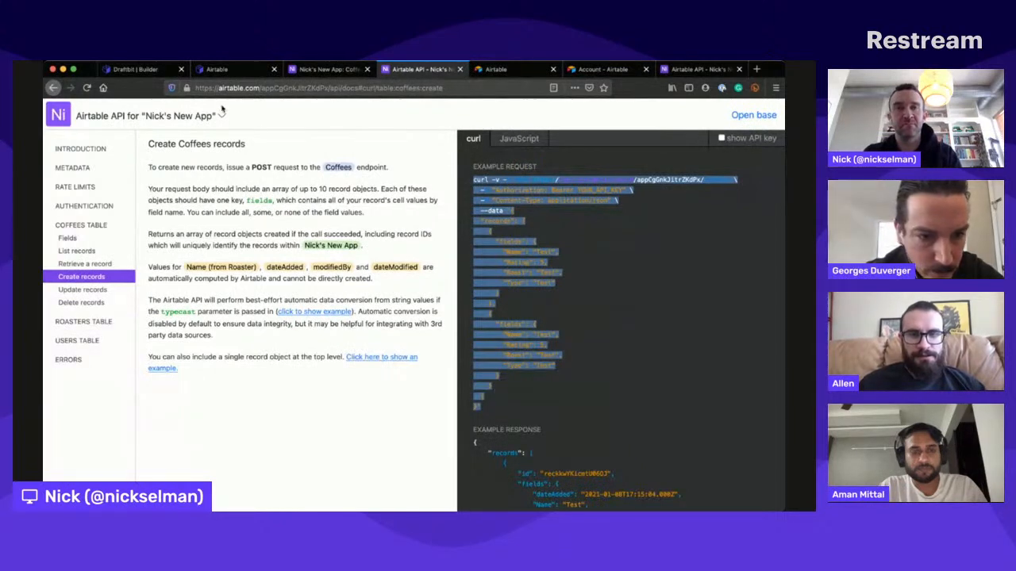
pyautogui.press('super+Tab')
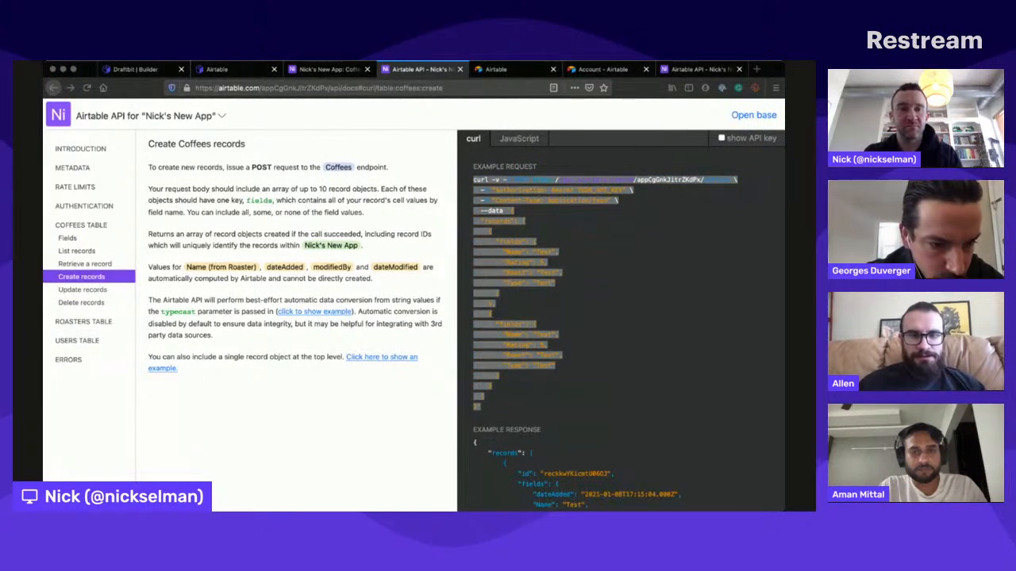